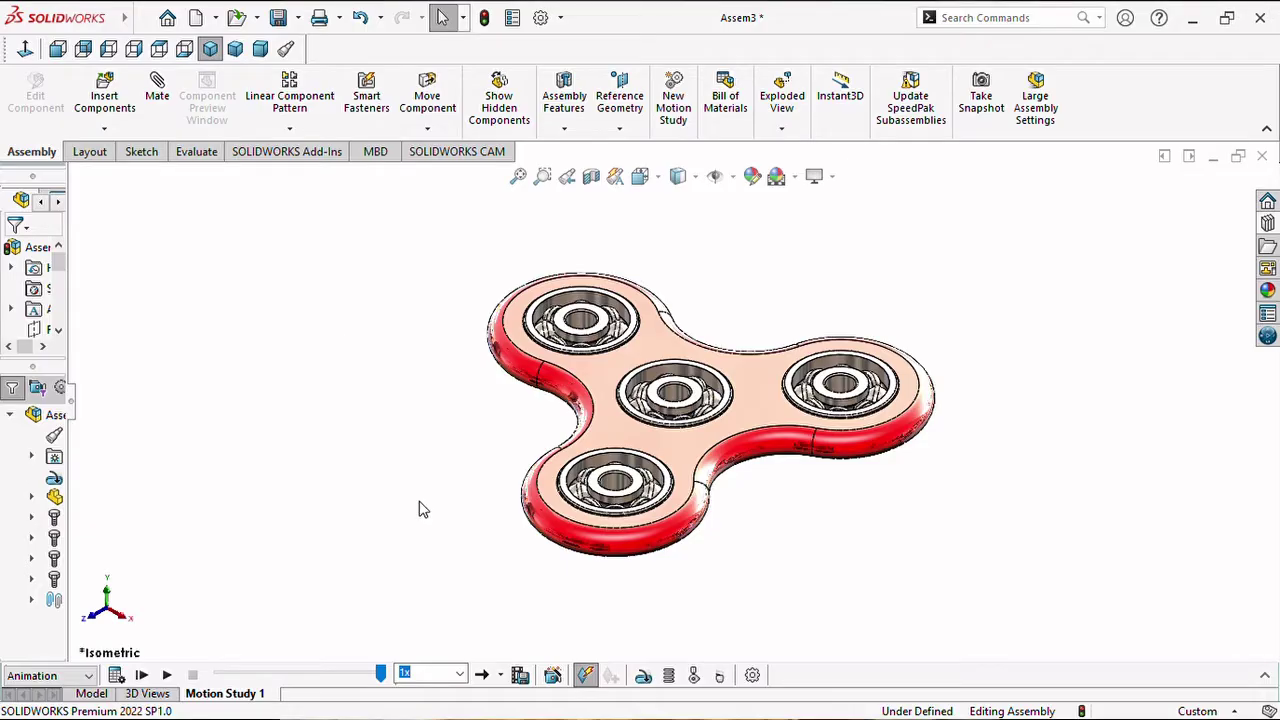
- Play the spinner's Motion Study 1 rotation animation and zoom in on it
{"action": "left_click", "coordinate": [167, 676]}
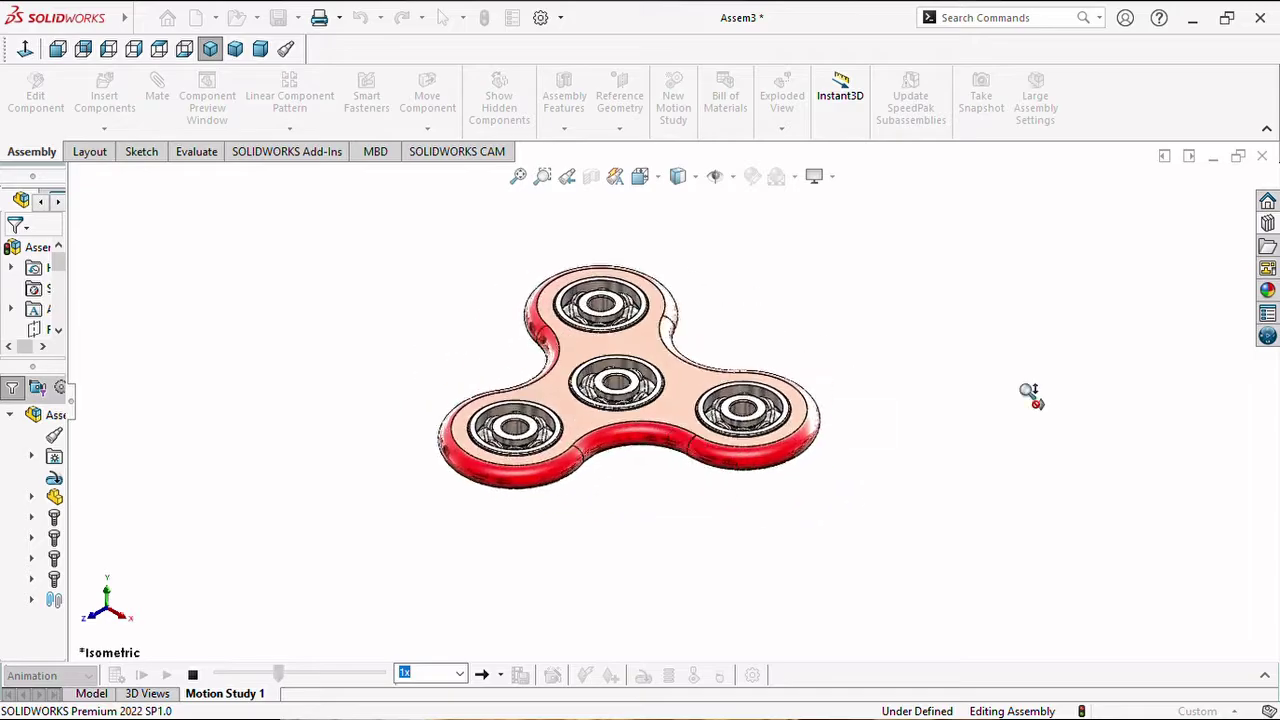
{"action": "scroll", "coordinate": [548, 513], "scroll_direction": "down", "scroll_amount": 3}
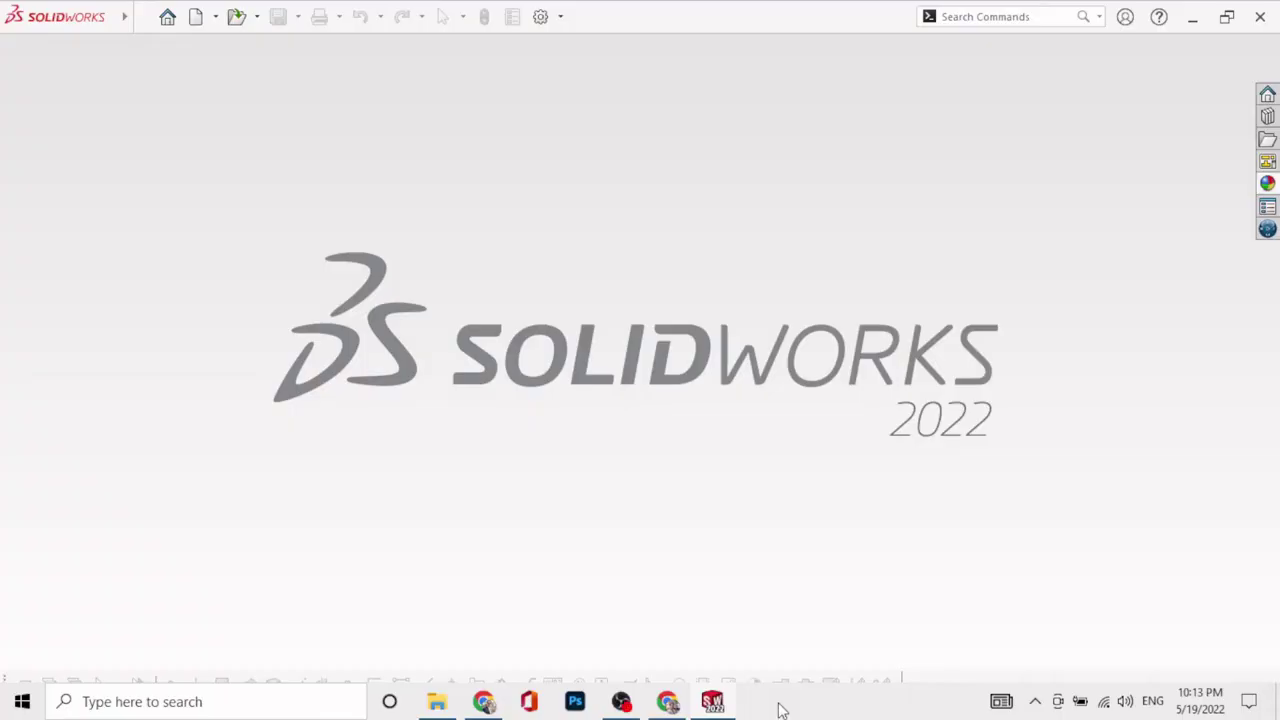
- Create a new part document
{"action": "left_click", "coordinate": [196, 17]}
{"action": "left_click", "coordinate": [541, 320]}
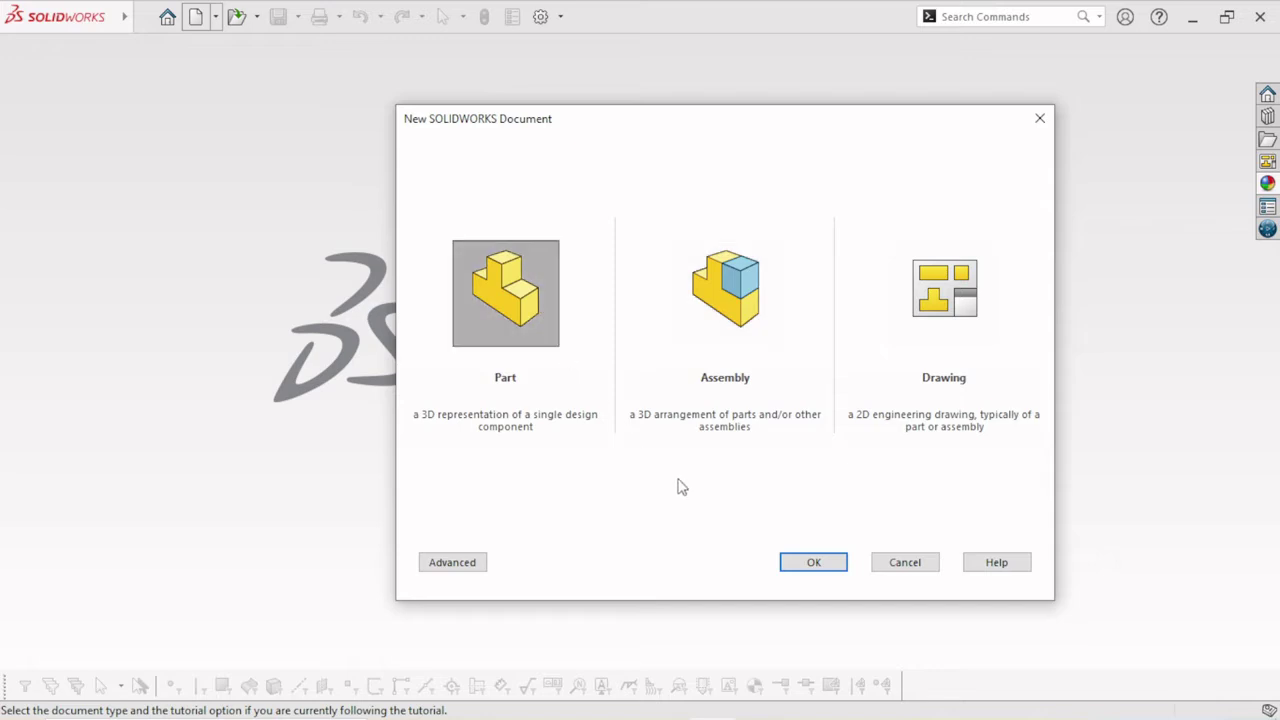
{"action": "left_click", "coordinate": [813, 564]}
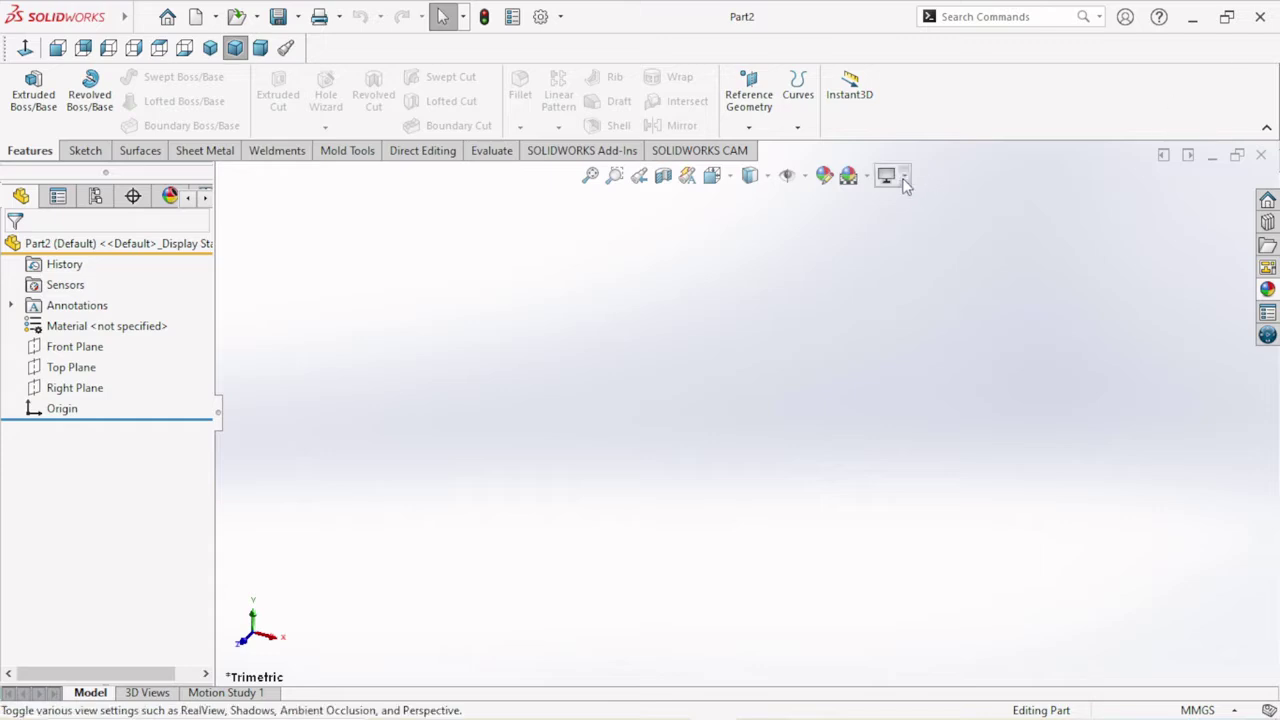
- Apply the Plain White scene and start a sketch on the Top Plane
{"action": "left_click", "coordinate": [866, 176]}
{"action": "left_click", "coordinate": [870, 227]}
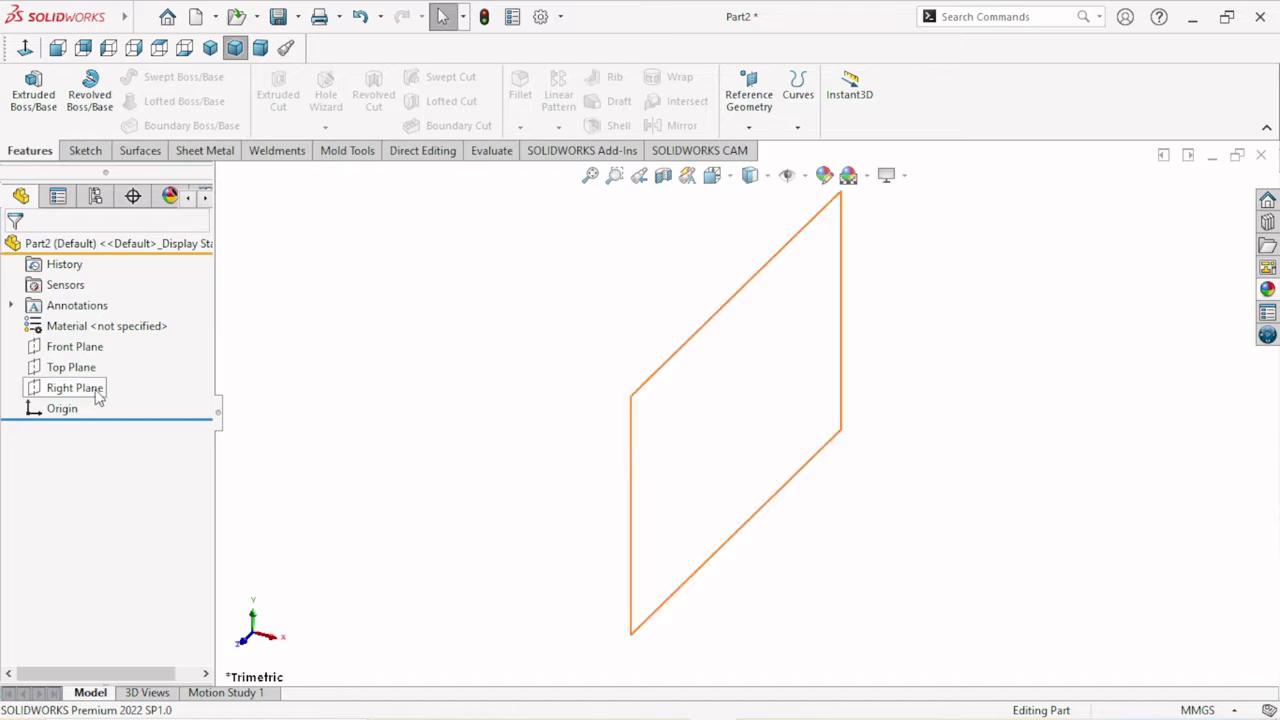
{"action": "left_click", "coordinate": [70, 367]}
{"action": "left_click", "coordinate": [82, 346]}
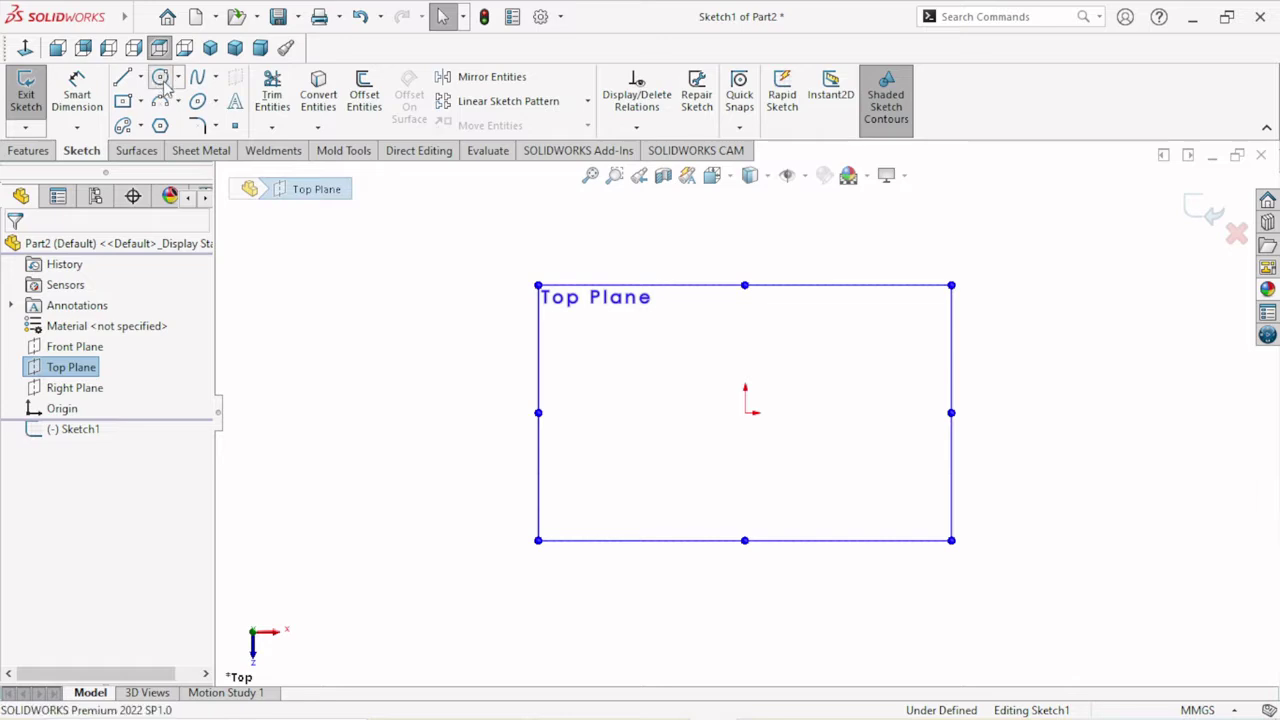
- Draw a circle centred on the origin
{"action": "left_click", "coordinate": [160, 78]}
{"action": "left_click_drag", "start_coordinate": [745, 412], "coordinate": [786, 452]}
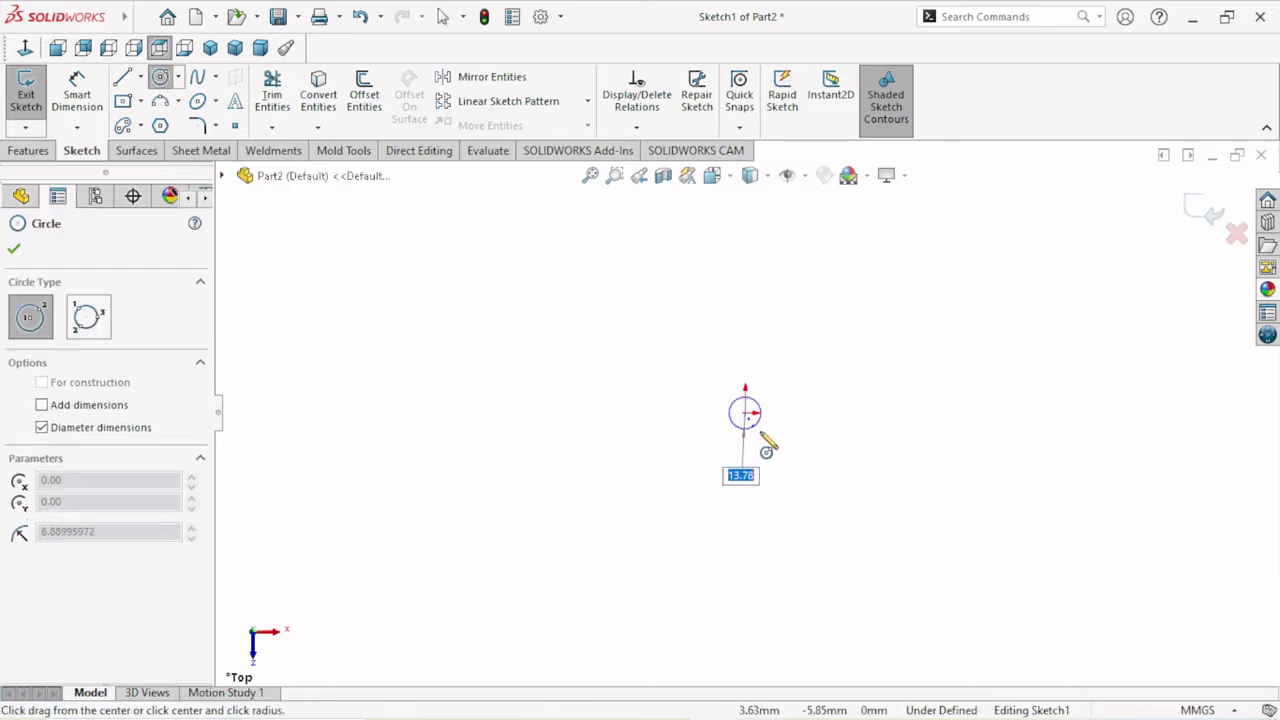
{"action": "right_click", "coordinate": [855, 418]}
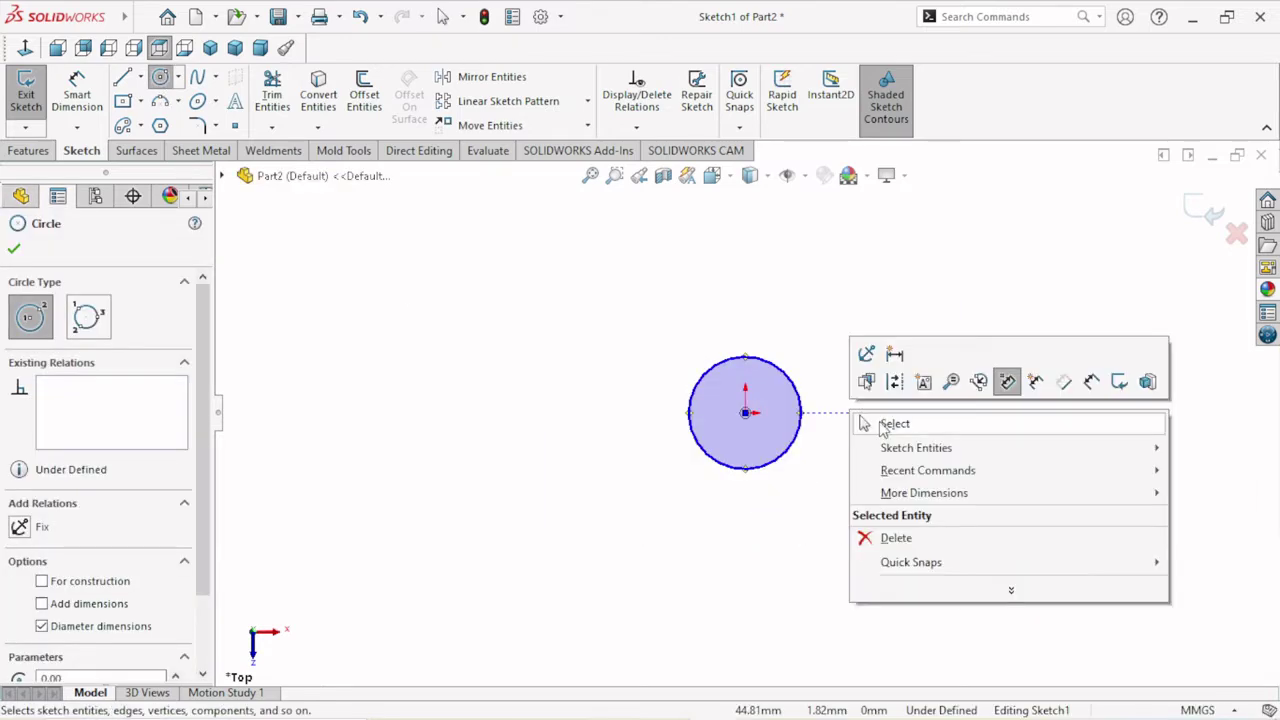
{"action": "left_click", "coordinate": [866, 423]}
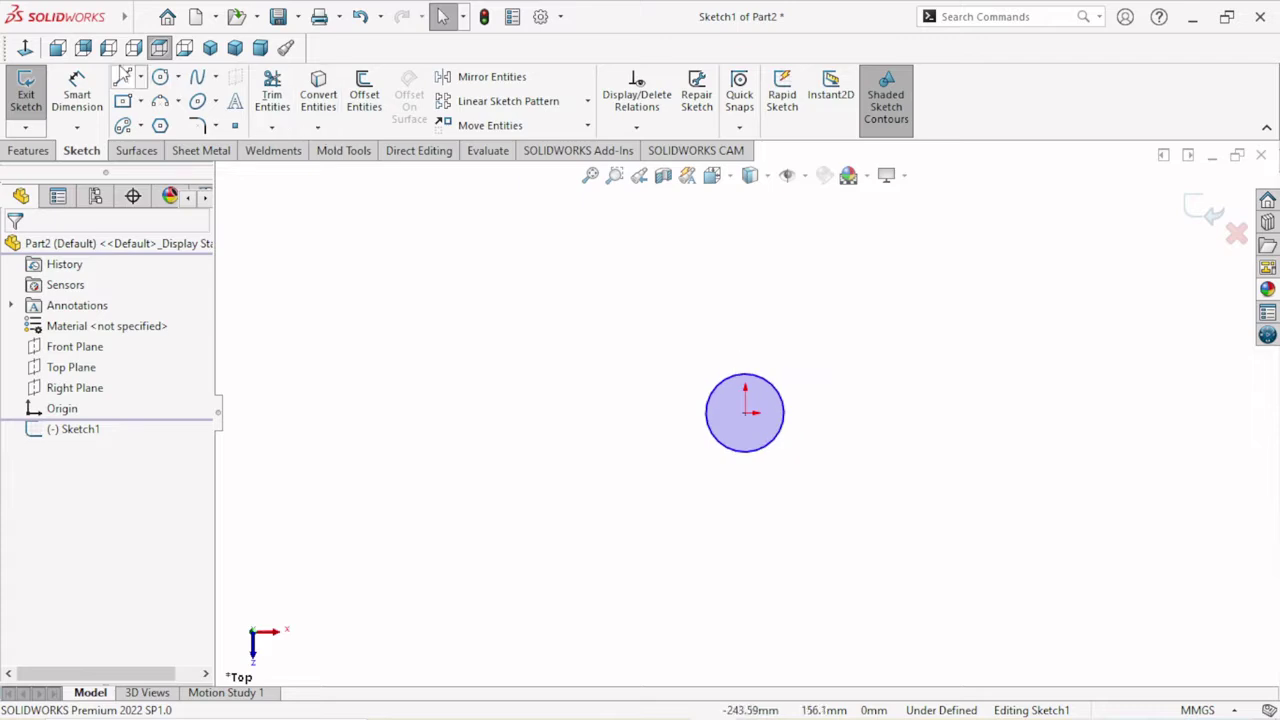
- Draw a vertical construction line straight up from the origin
{"action": "key", "text": "l"}
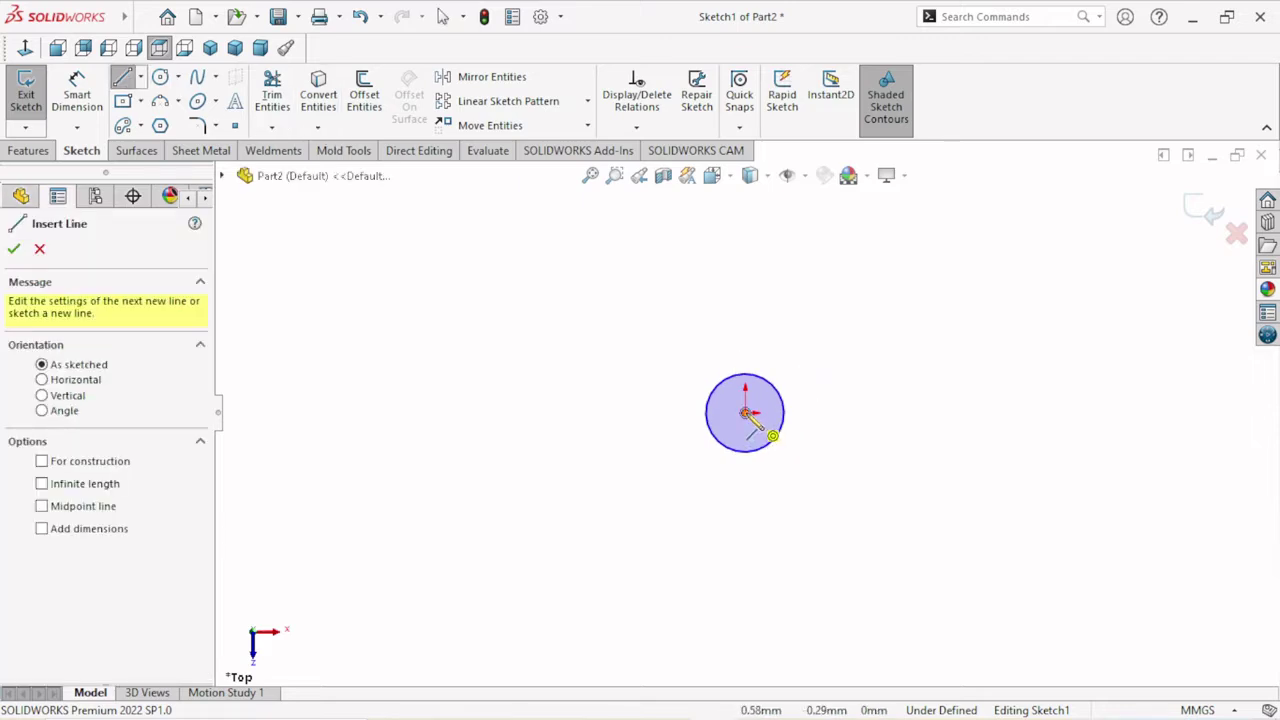
{"action": "left_click", "coordinate": [745, 412]}
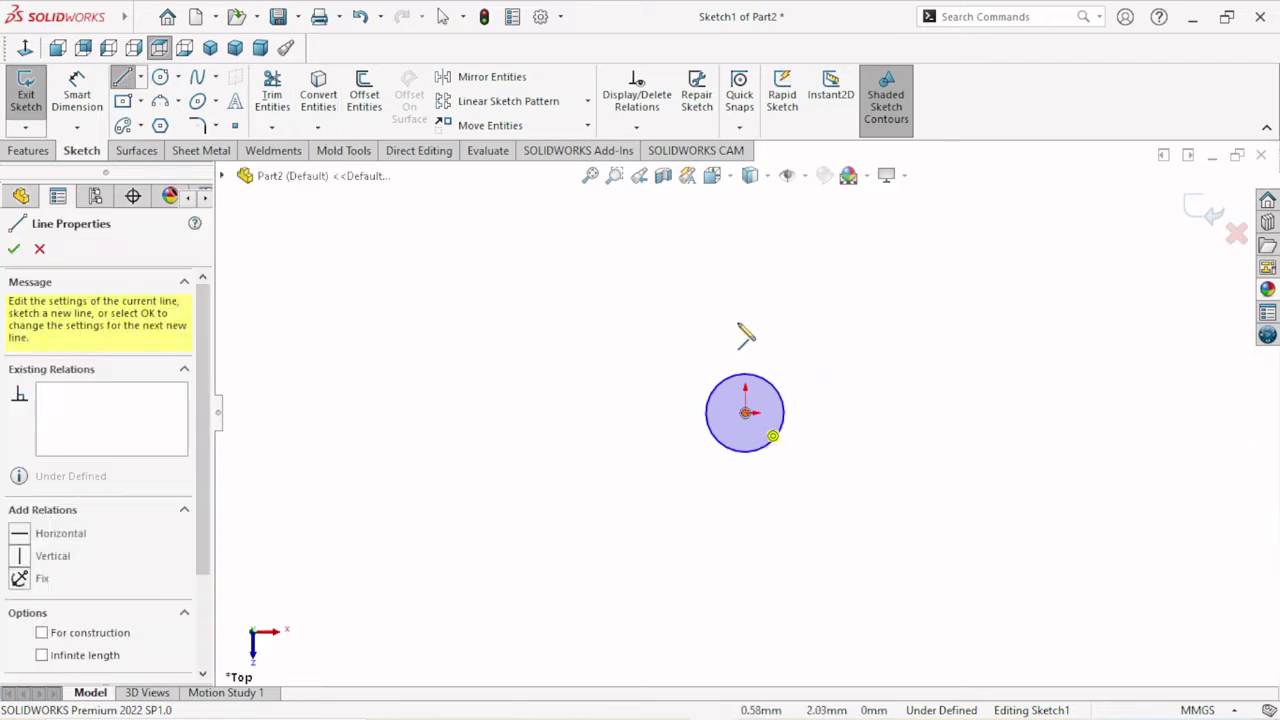
{"action": "left_click", "coordinate": [745, 287]}
{"action": "right_click", "coordinate": [849, 312]}
{"action": "left_click", "coordinate": [872, 320]}
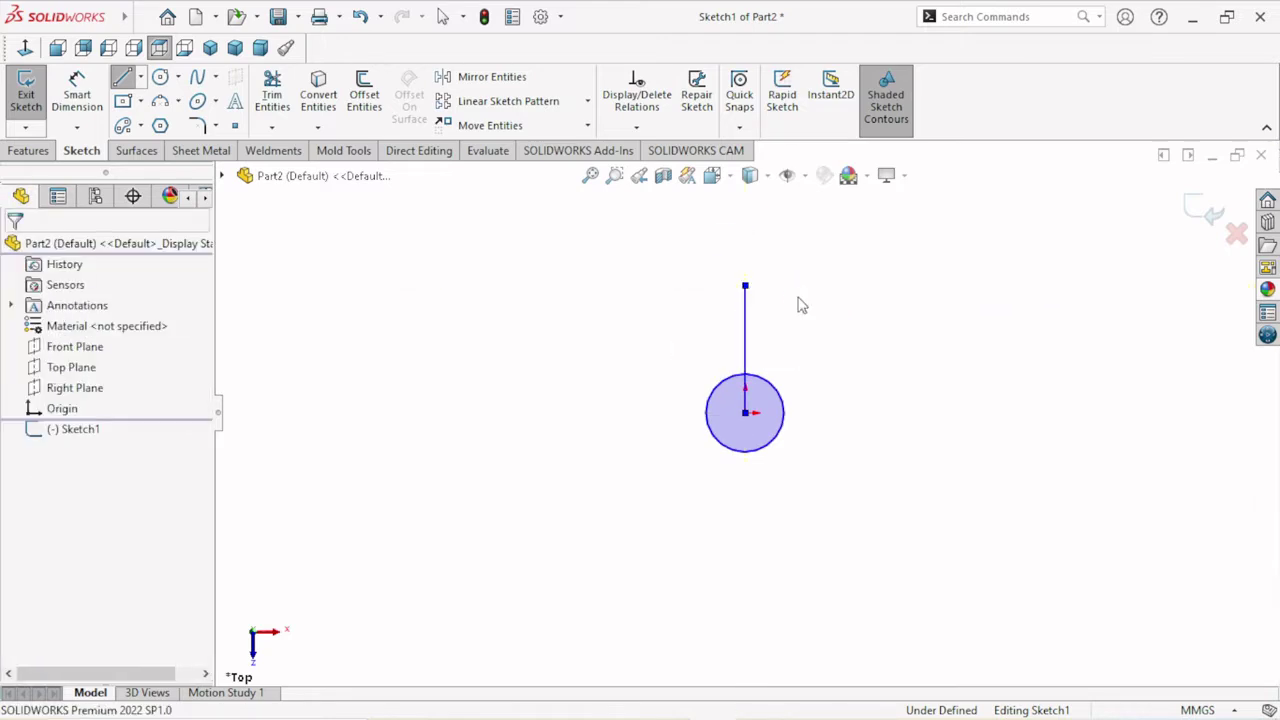
{"action": "left_click", "coordinate": [798, 305]}
{"action": "scroll", "coordinate": [787, 335], "scroll_direction": "down", "scroll_amount": 2}
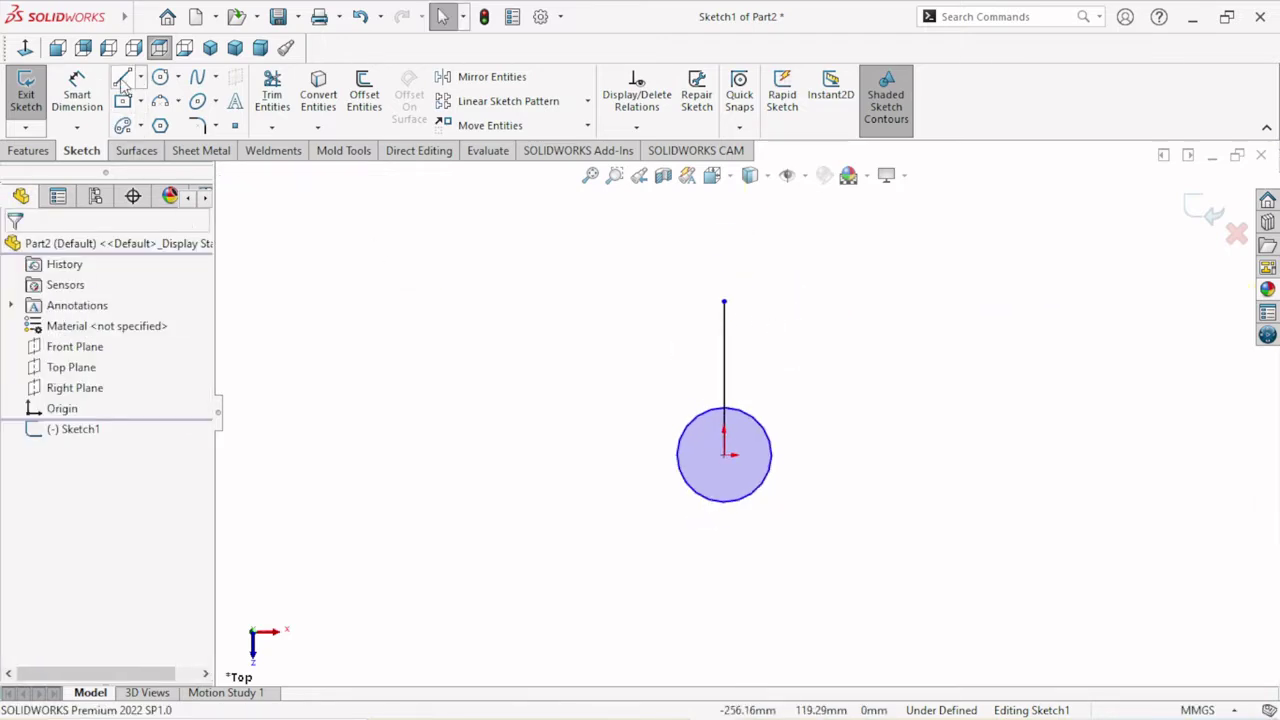
{"action": "left_click", "coordinate": [726, 386]}
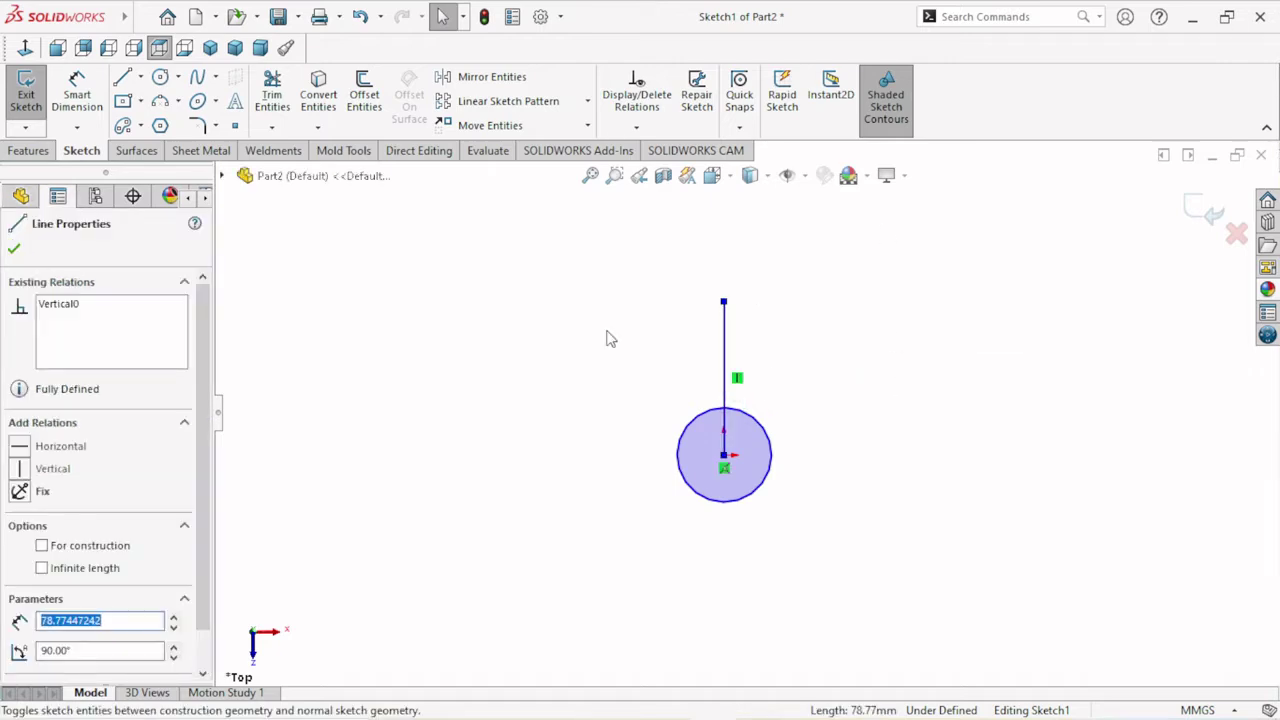
{"action": "key", "text": "Escape"}
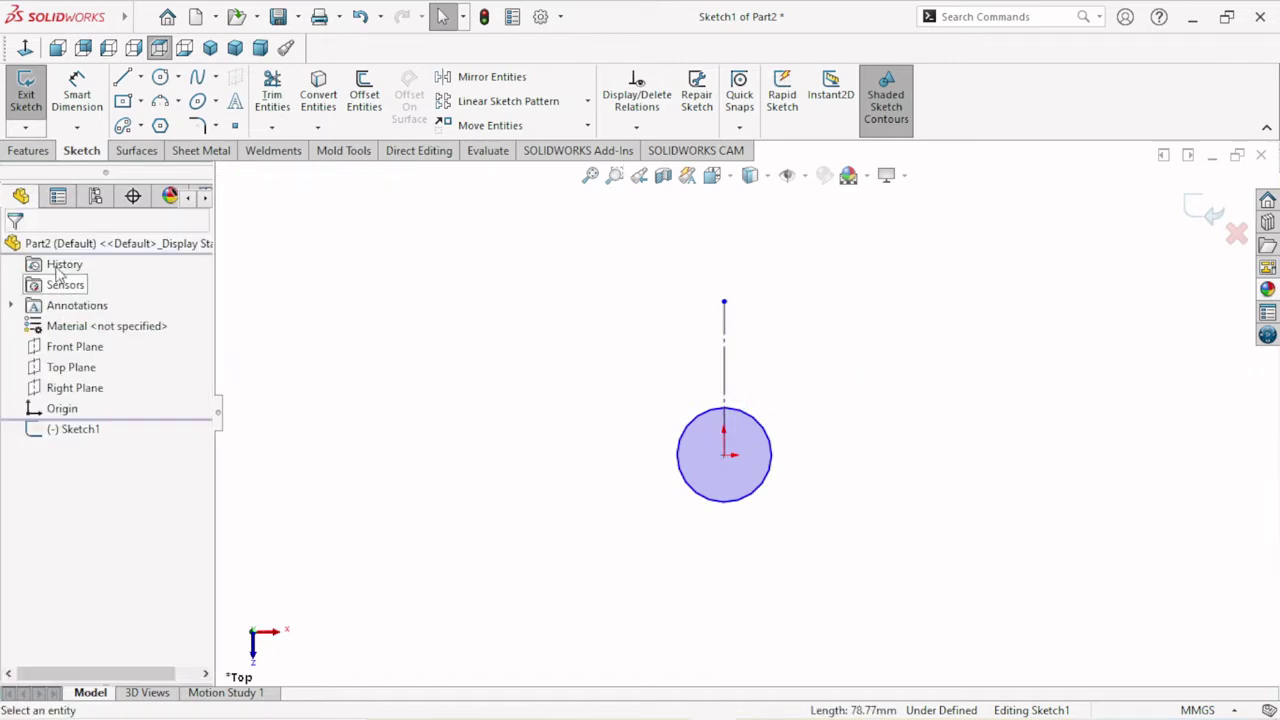
{"action": "scroll", "coordinate": [807, 406], "scroll_direction": "down", "scroll_amount": 1}
{"action": "scroll", "coordinate": [763, 364], "scroll_direction": "up", "scroll_amount": 1}
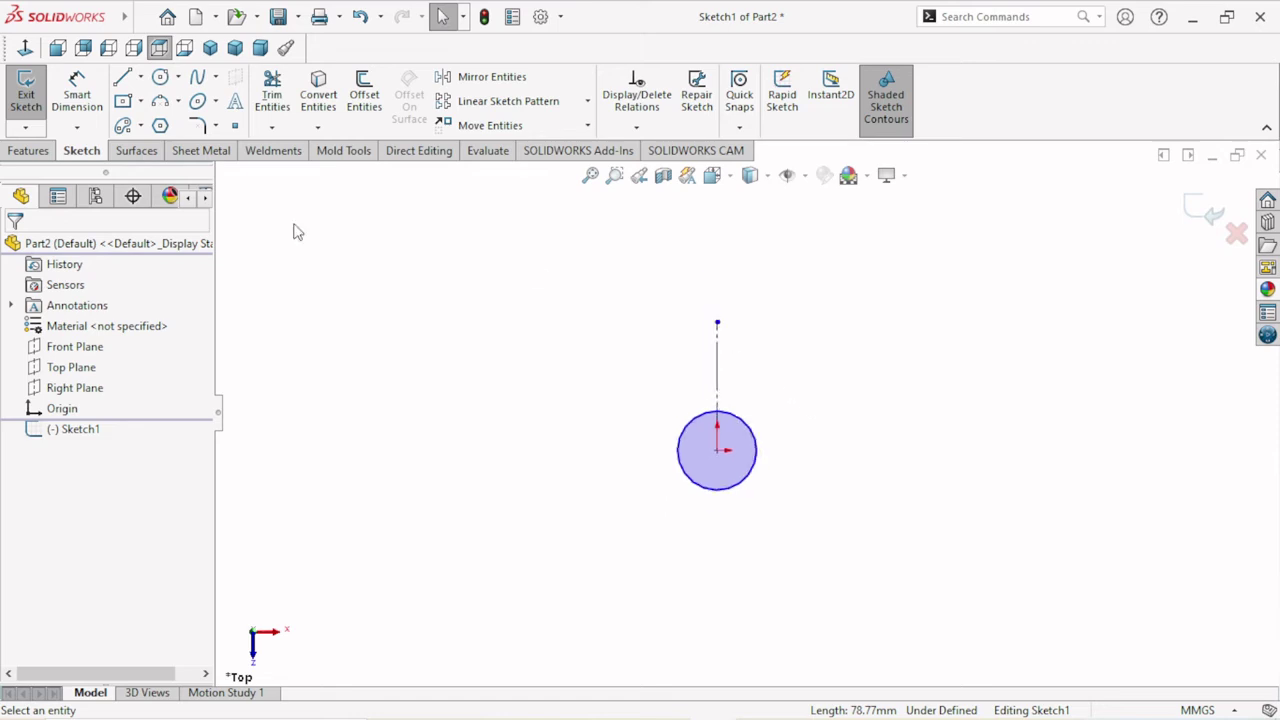
- Draw a second circle centred on the construction line's top endpoint
{"action": "left_click", "coordinate": [160, 78]}
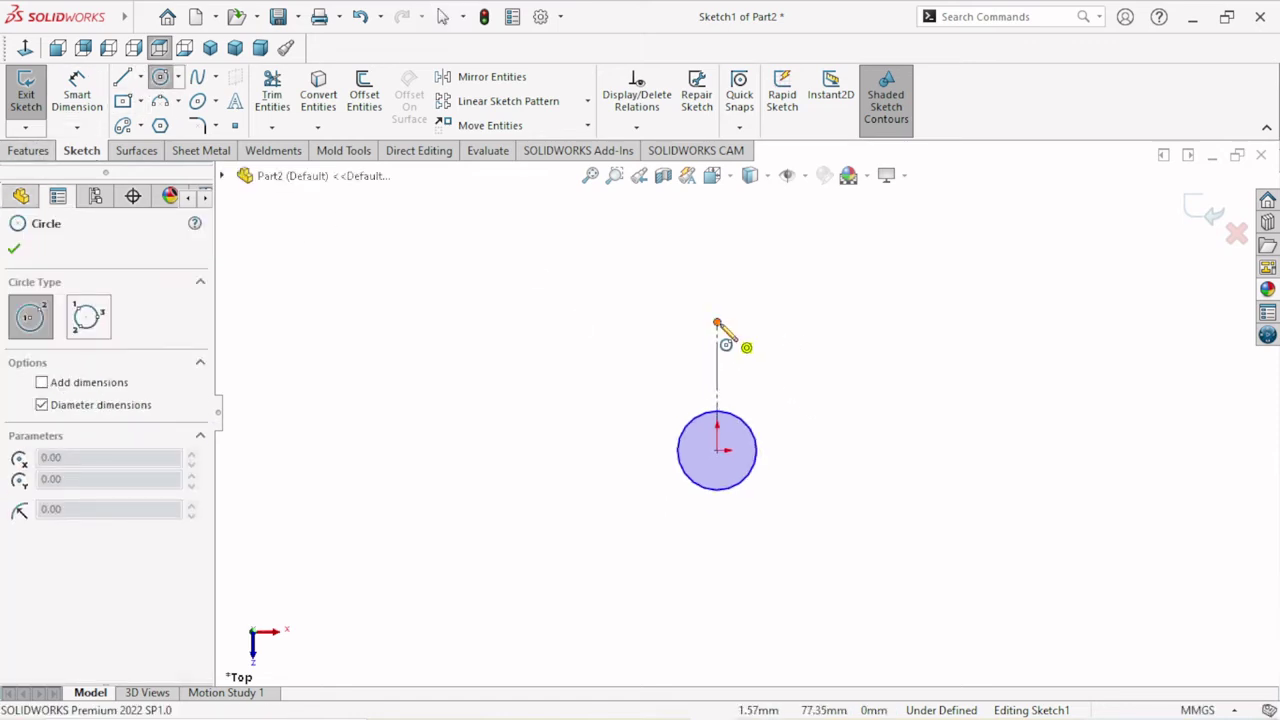
{"action": "left_click", "coordinate": [717, 323]}
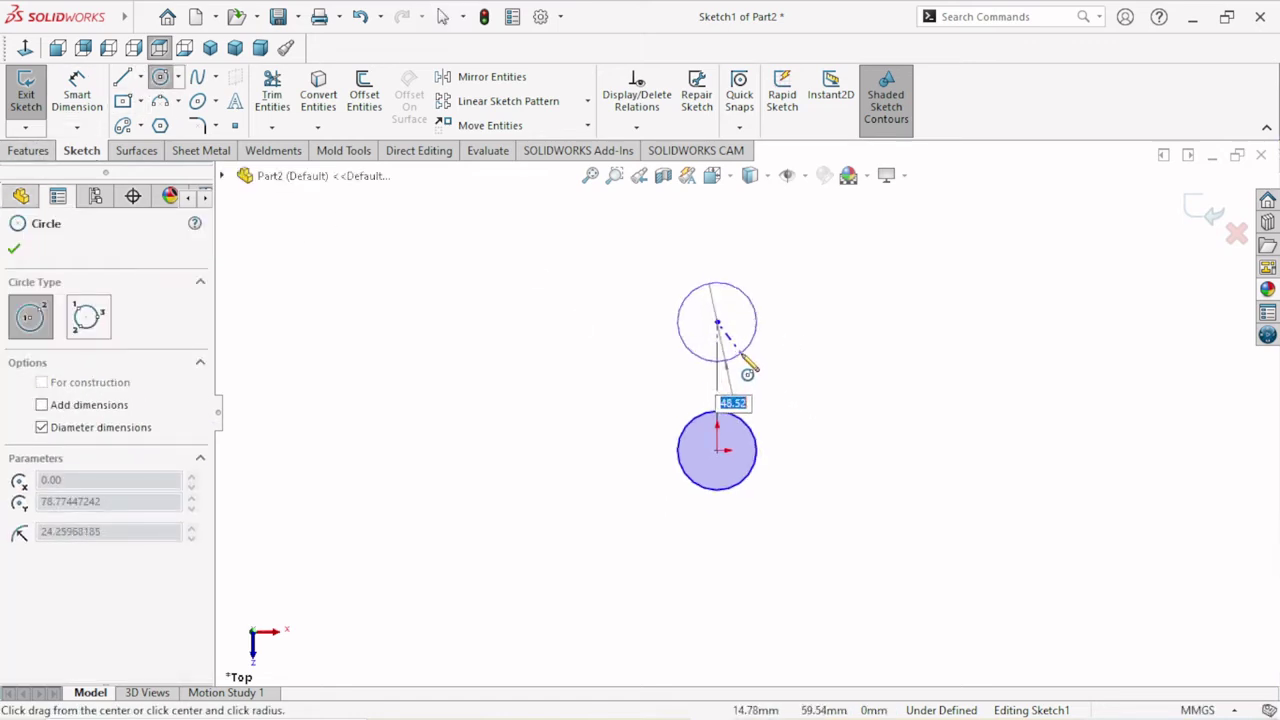
{"action": "left_click", "coordinate": [745, 352]}
{"action": "right_click", "coordinate": [801, 352]}
{"action": "left_click", "coordinate": [846, 363]}
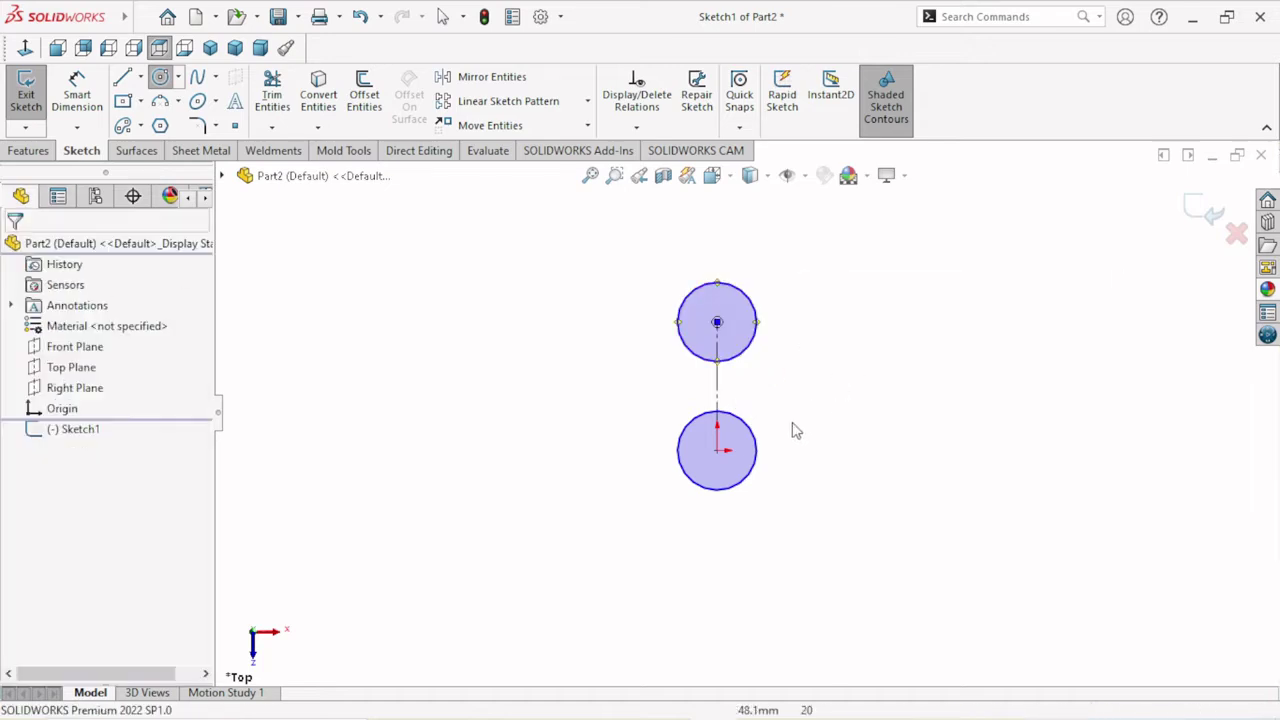
{"action": "scroll", "coordinate": [770, 452], "scroll_direction": "down", "scroll_amount": 1}
- Dimension the construction line to 30 mm and the origin circle's diameter to 22 mm
{"action": "left_click", "coordinate": [77, 95]}
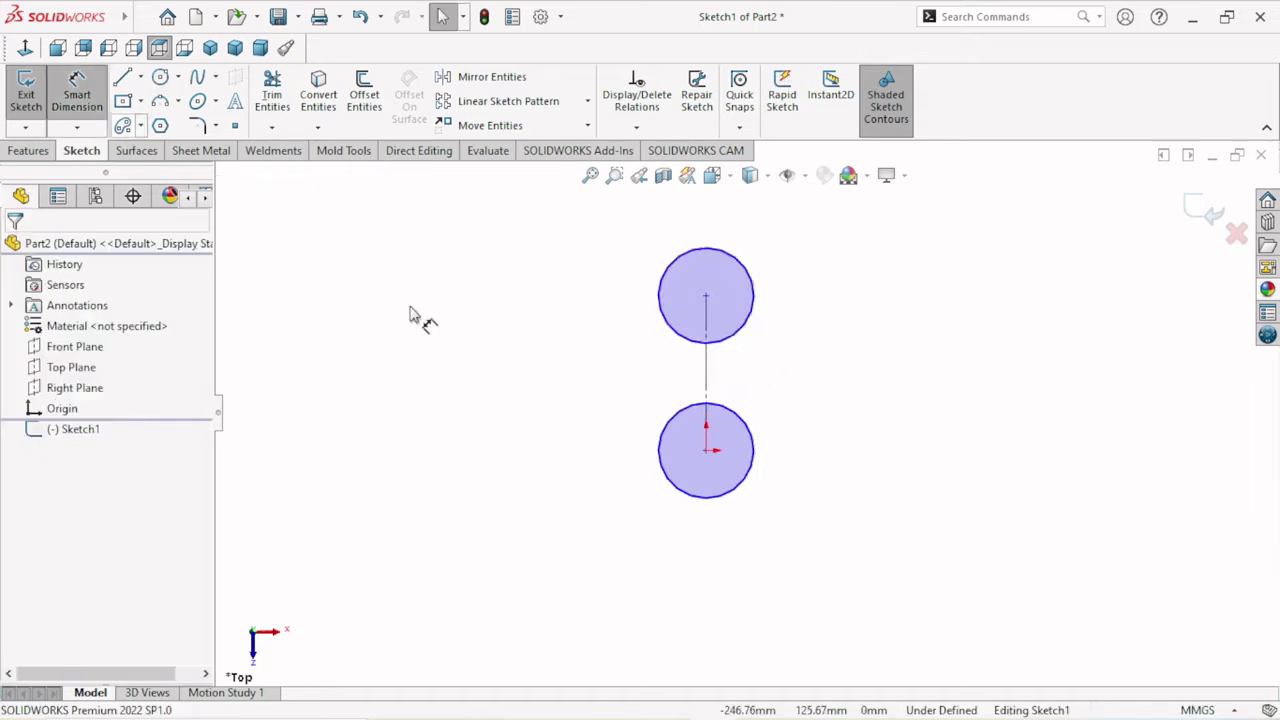
{"action": "left_click", "coordinate": [706, 382]}
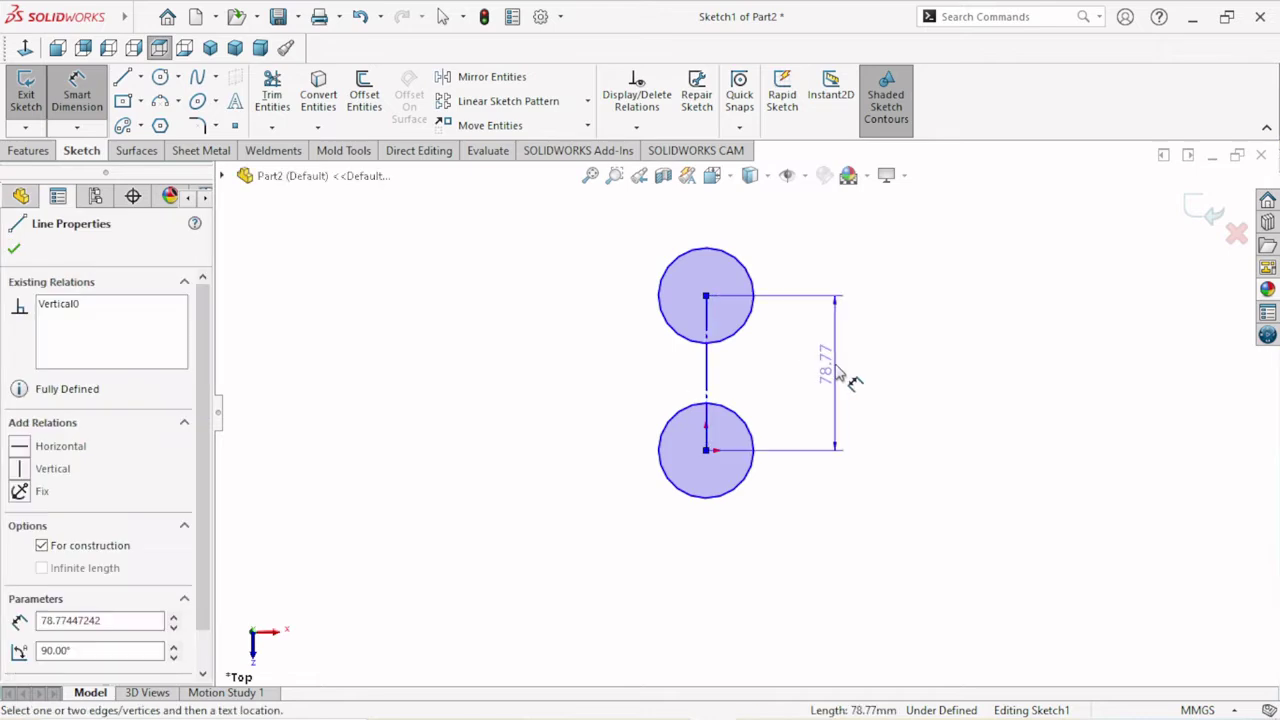
{"action": "left_click", "coordinate": [840, 376]}
{"action": "type", "text": "3"}
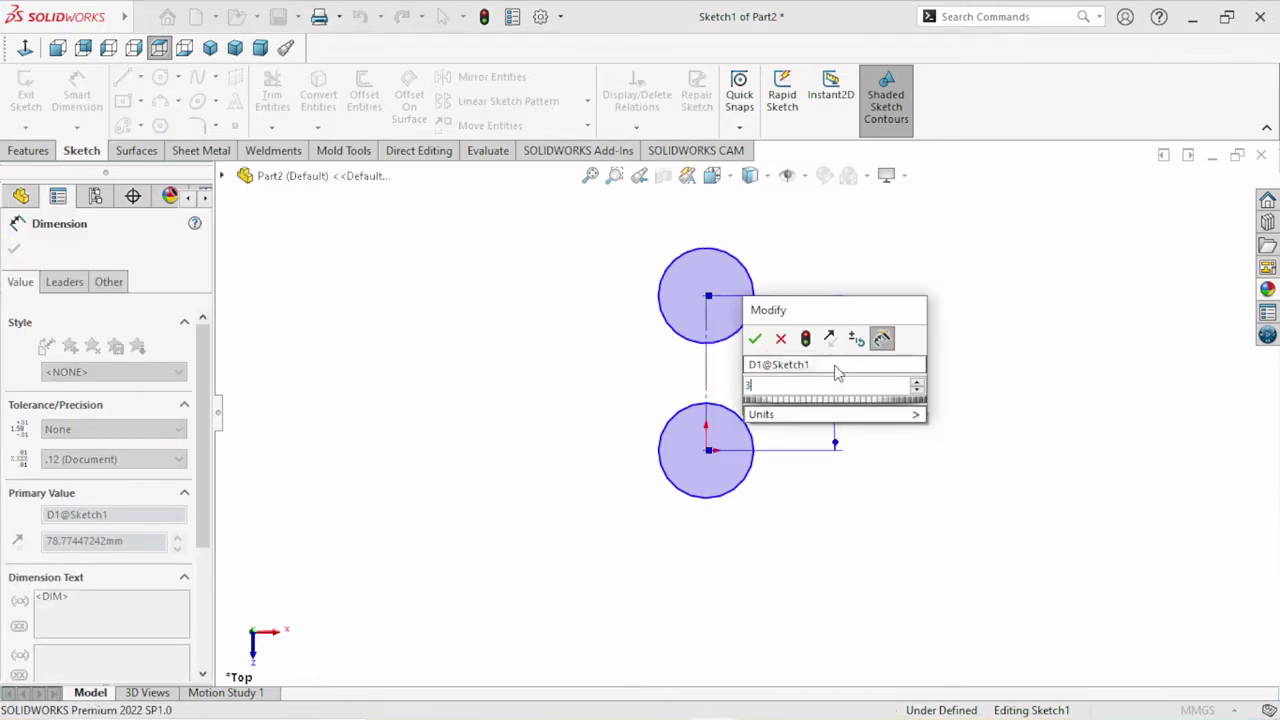
{"action": "type", "text": "0"}
{"action": "key", "text": "Return"}
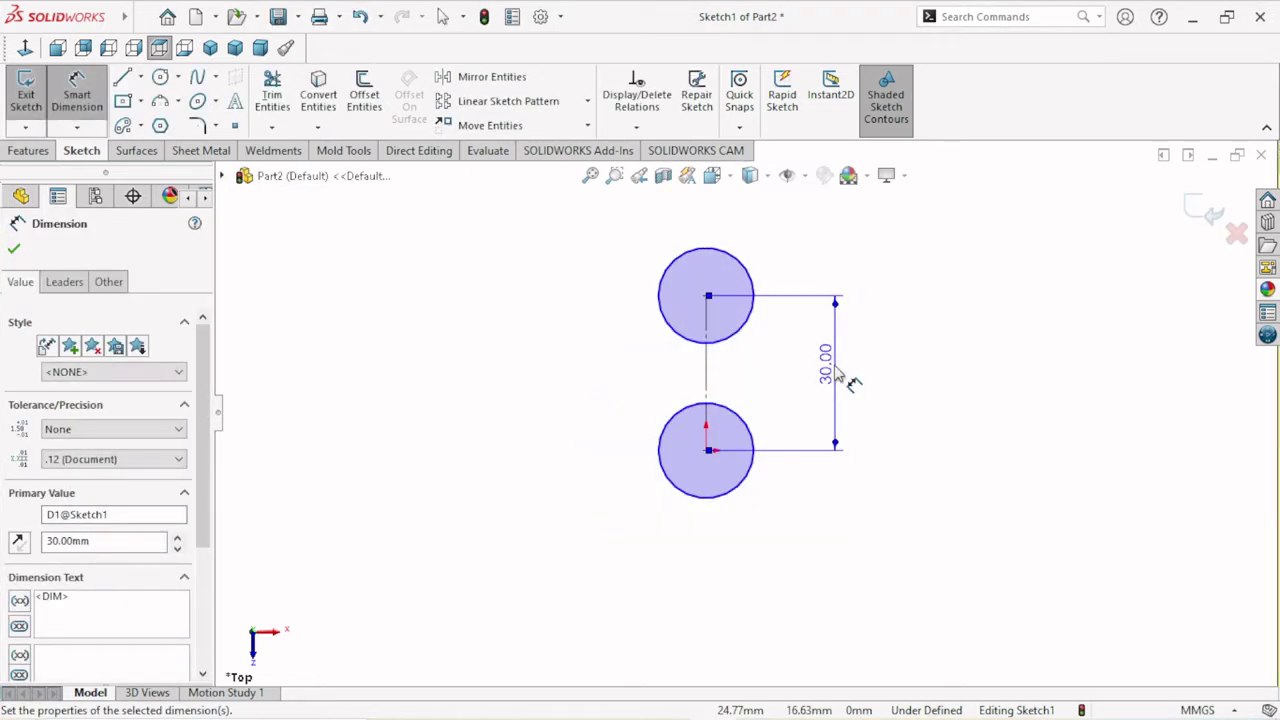
{"action": "left_click", "coordinate": [660, 438]}
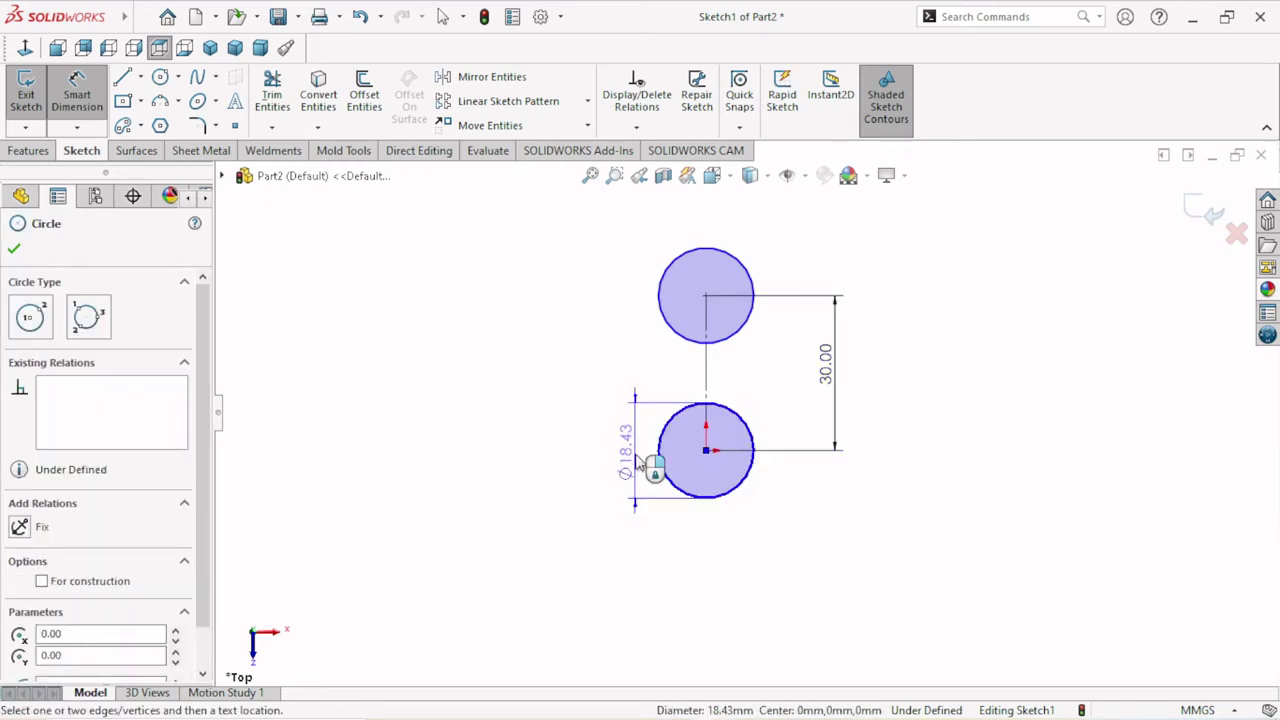
{"action": "left_click", "coordinate": [640, 456]}
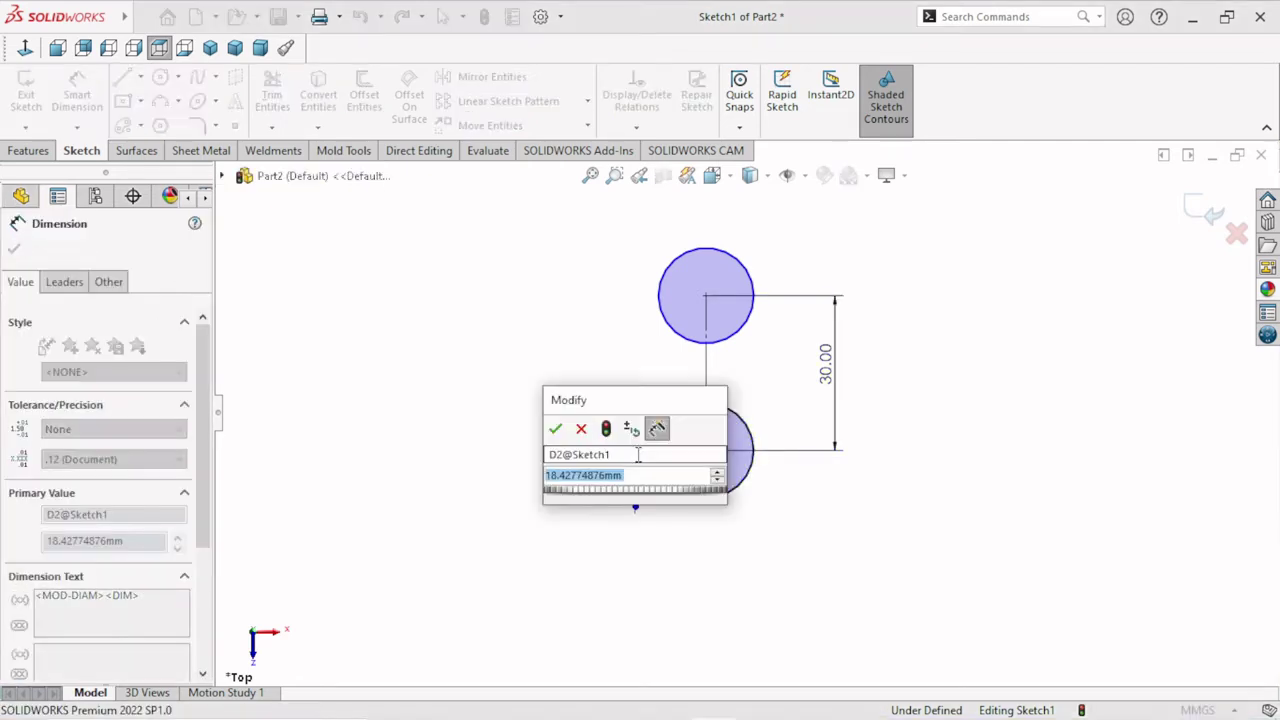
{"action": "type", "text": "22"}
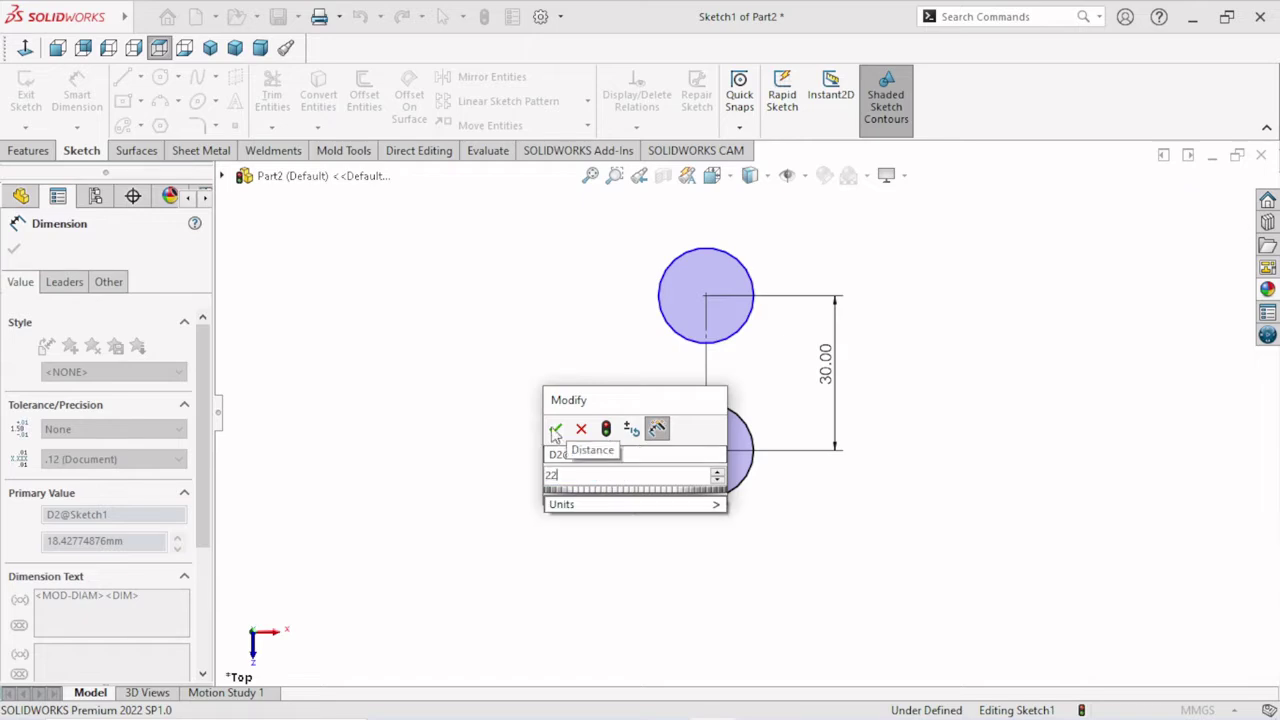
{"action": "left_click", "coordinate": [556, 430]}
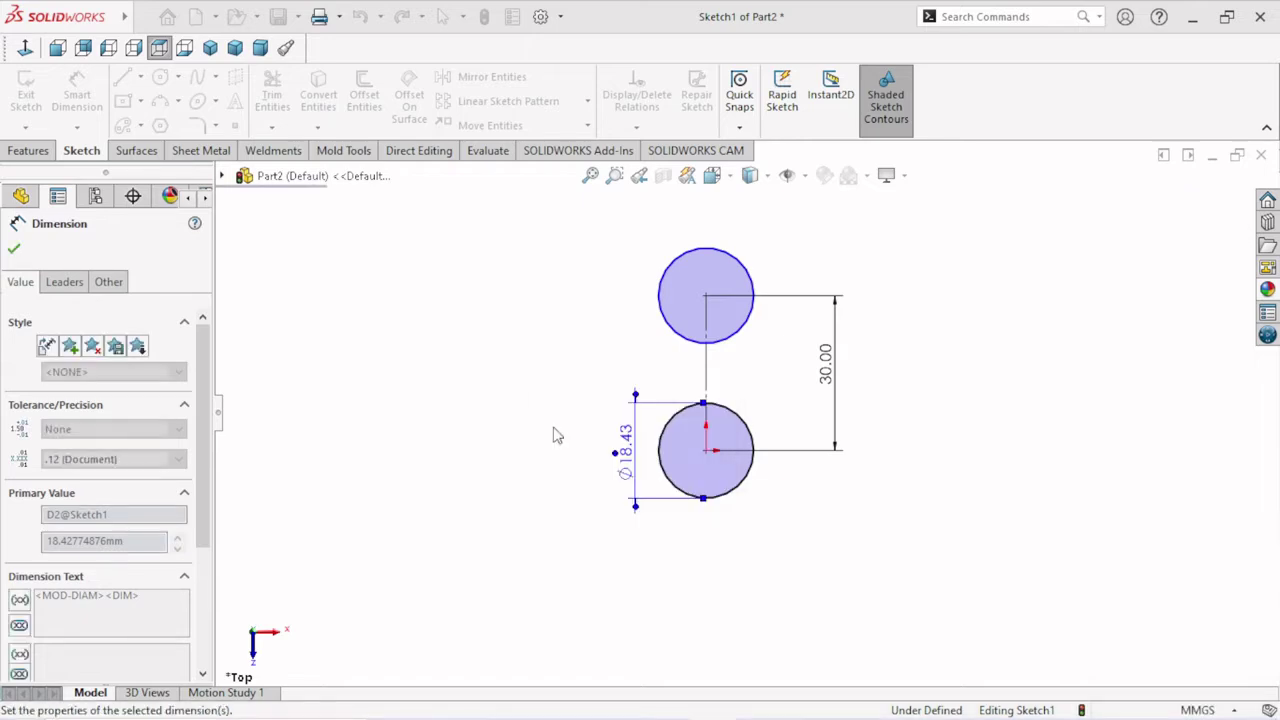
{"action": "left_click", "coordinate": [690, 342]}
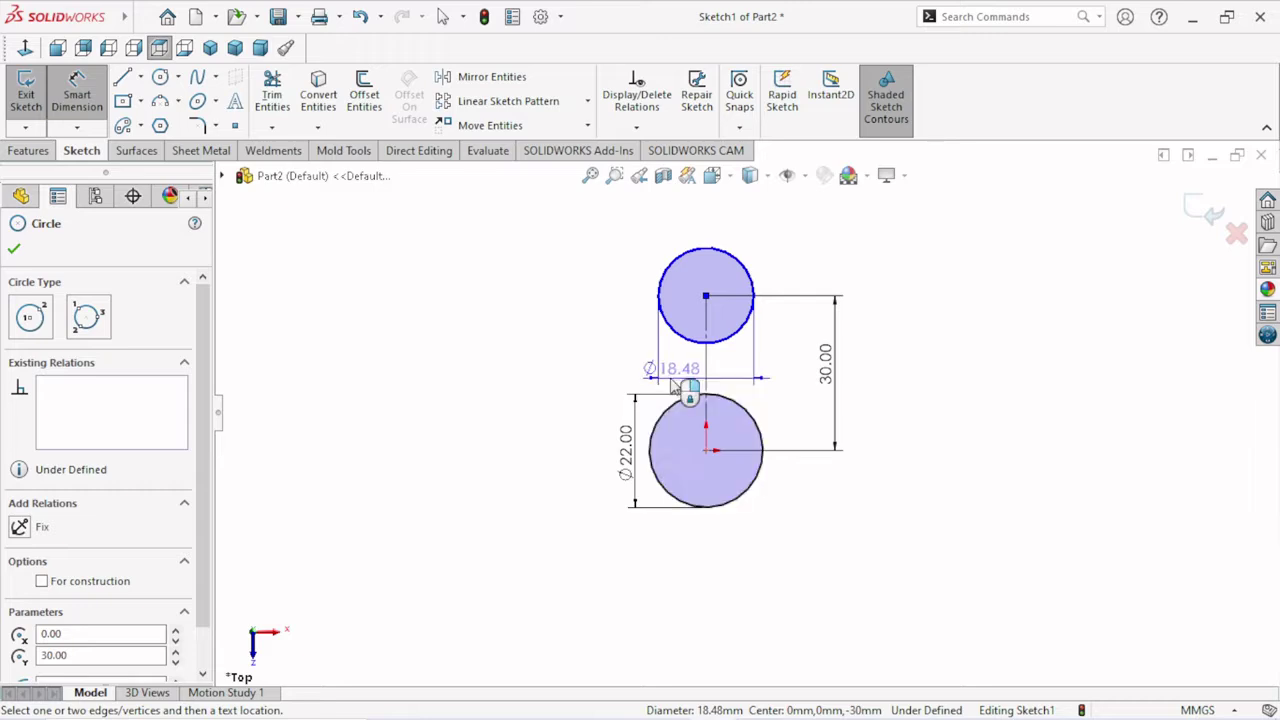
{"action": "key", "text": "Escape"}
{"action": "key", "text": "Escape"}
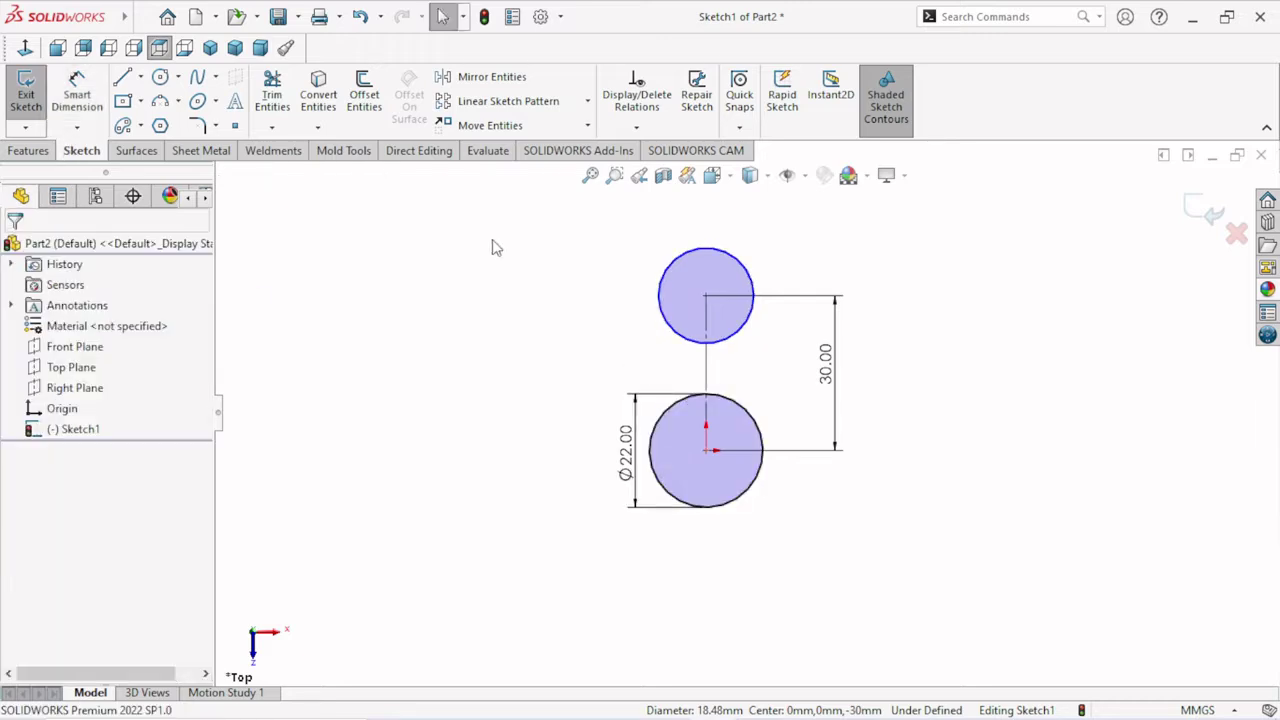
- Make the upper circle equal to the Ø22 lower circle
{"action": "left_click", "coordinate": [677, 335]}
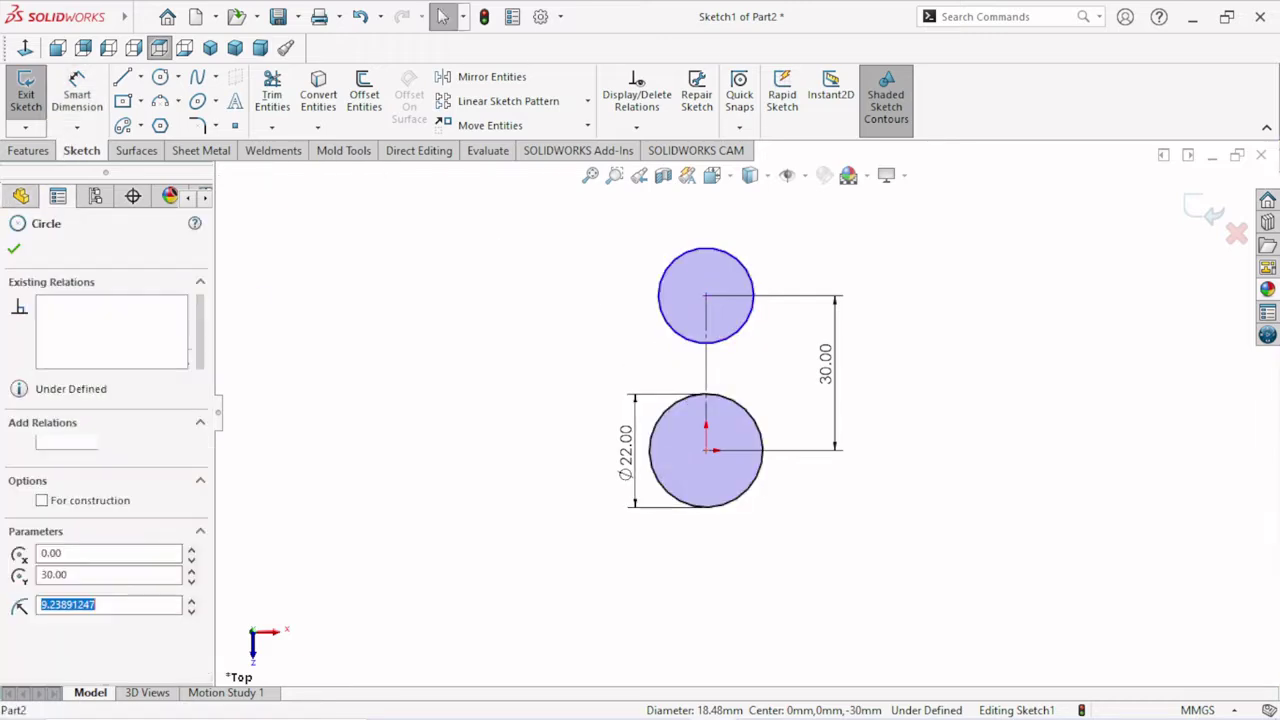
{"action": "left_click", "coordinate": [677, 401], "text": "ctrl"}
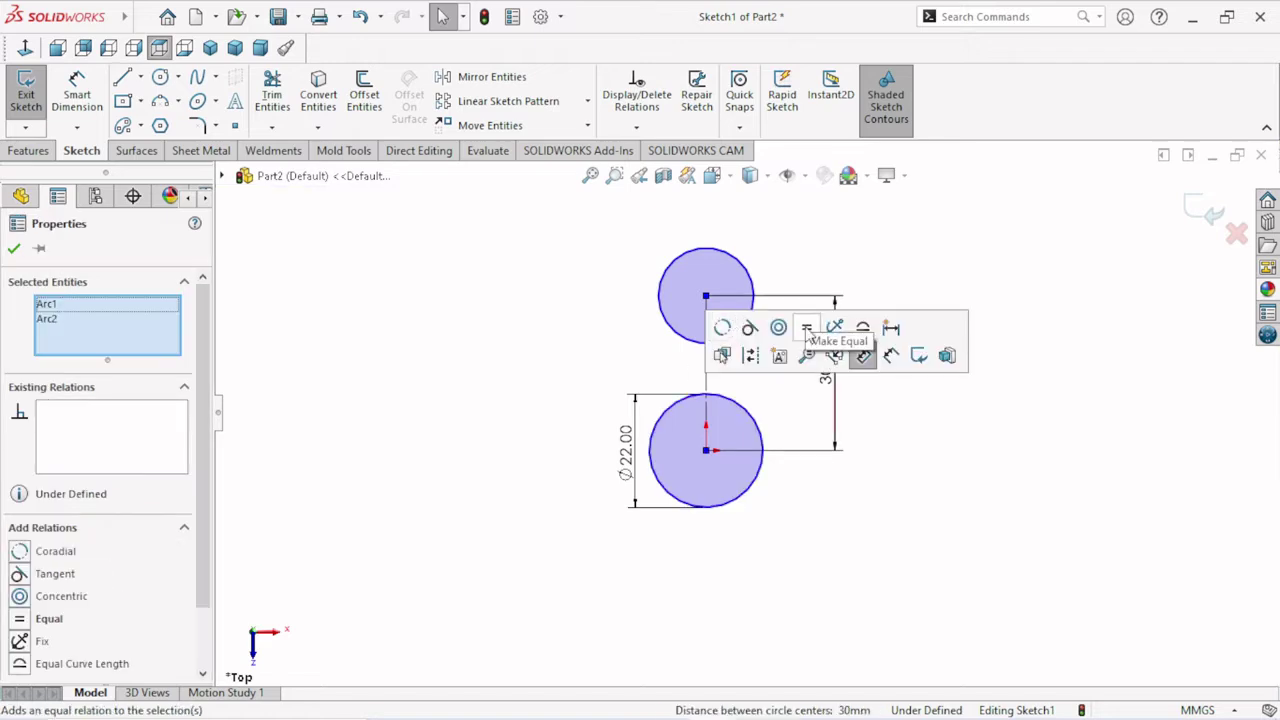
{"action": "left_click", "coordinate": [805, 329]}
{"action": "left_click", "coordinate": [14, 248]}
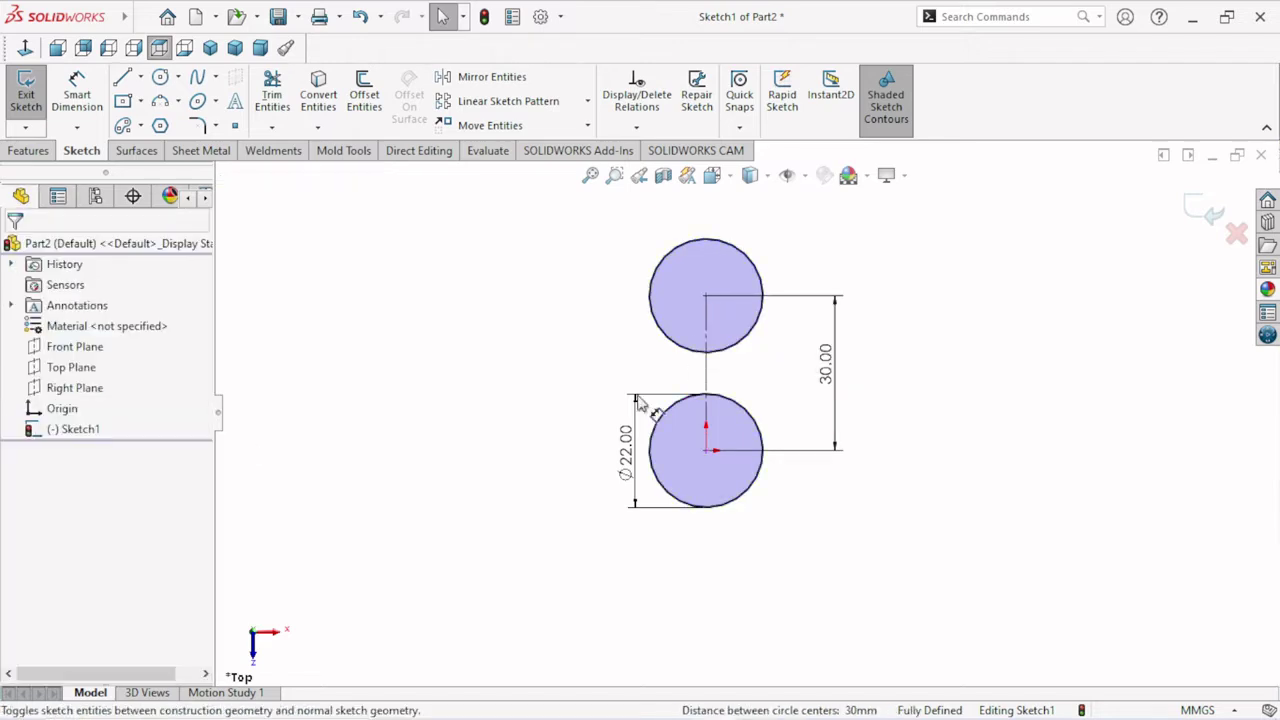
- Draw a large circle centred on the origin enclosing both circles
{"action": "left_click", "coordinate": [162, 80]}
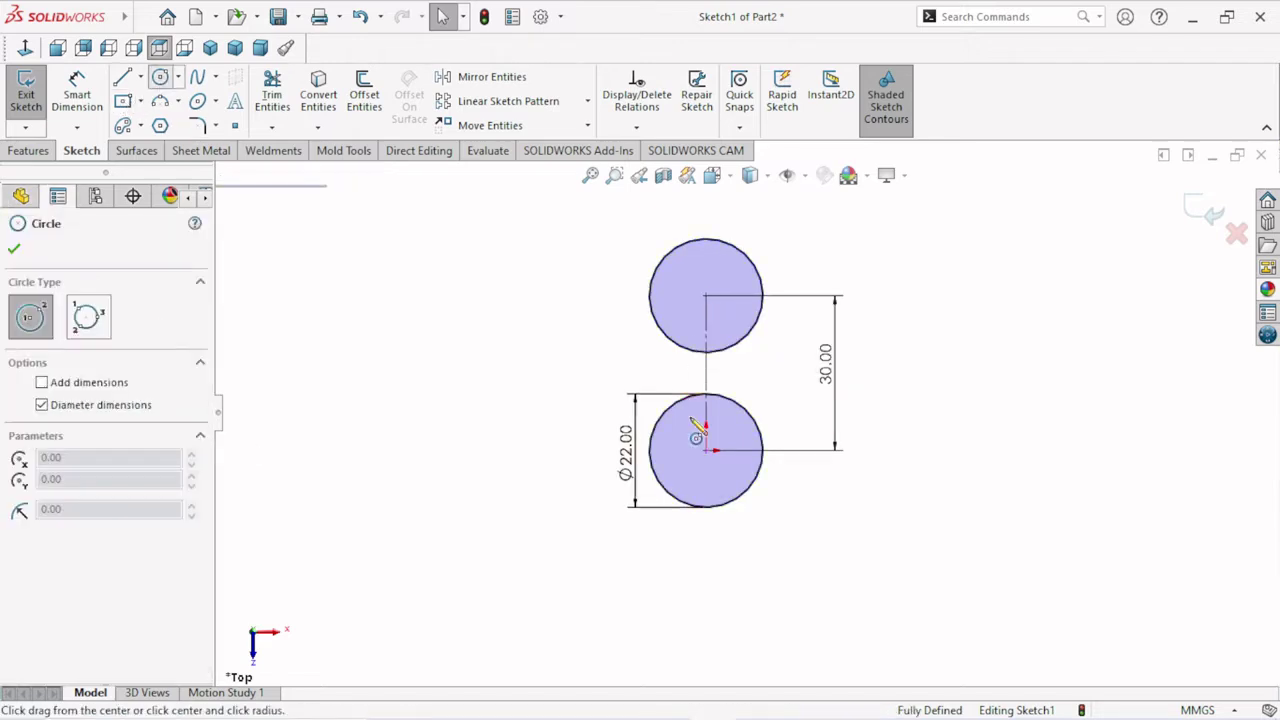
{"action": "left_click", "coordinate": [706, 450]}
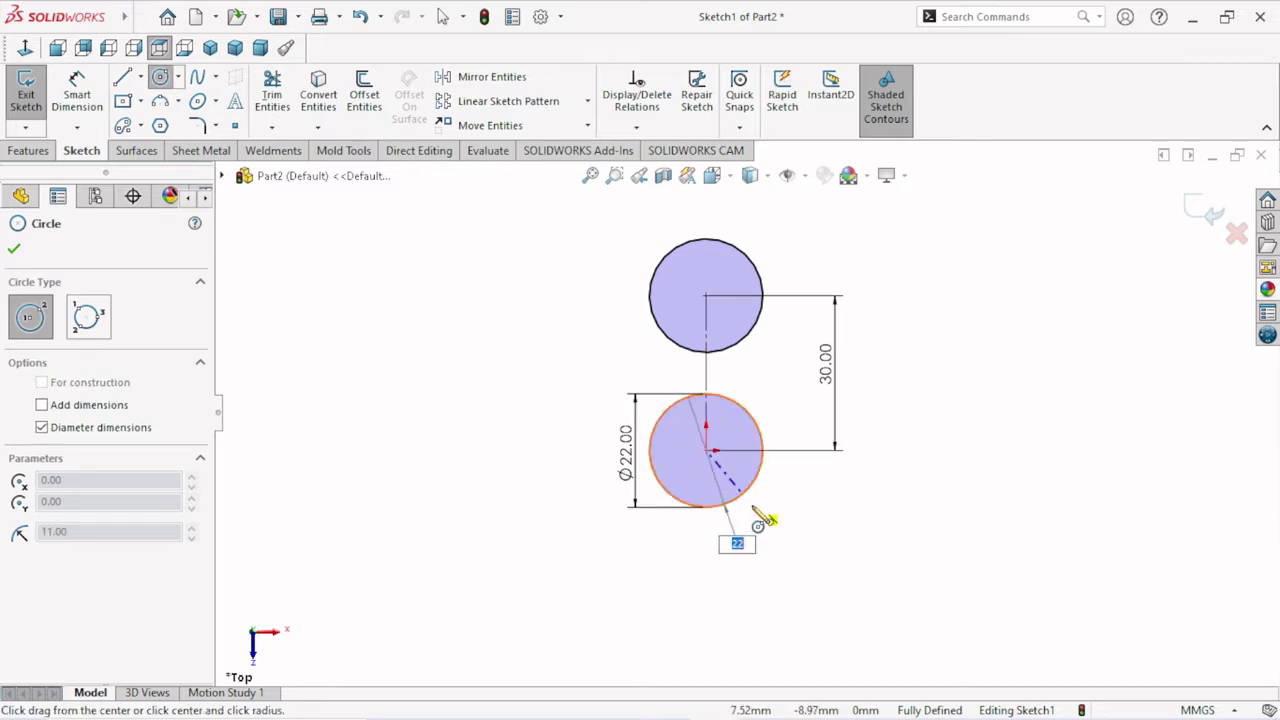
{"action": "left_click", "coordinate": [814, 580]}
{"action": "right_click", "coordinate": [928, 468]}
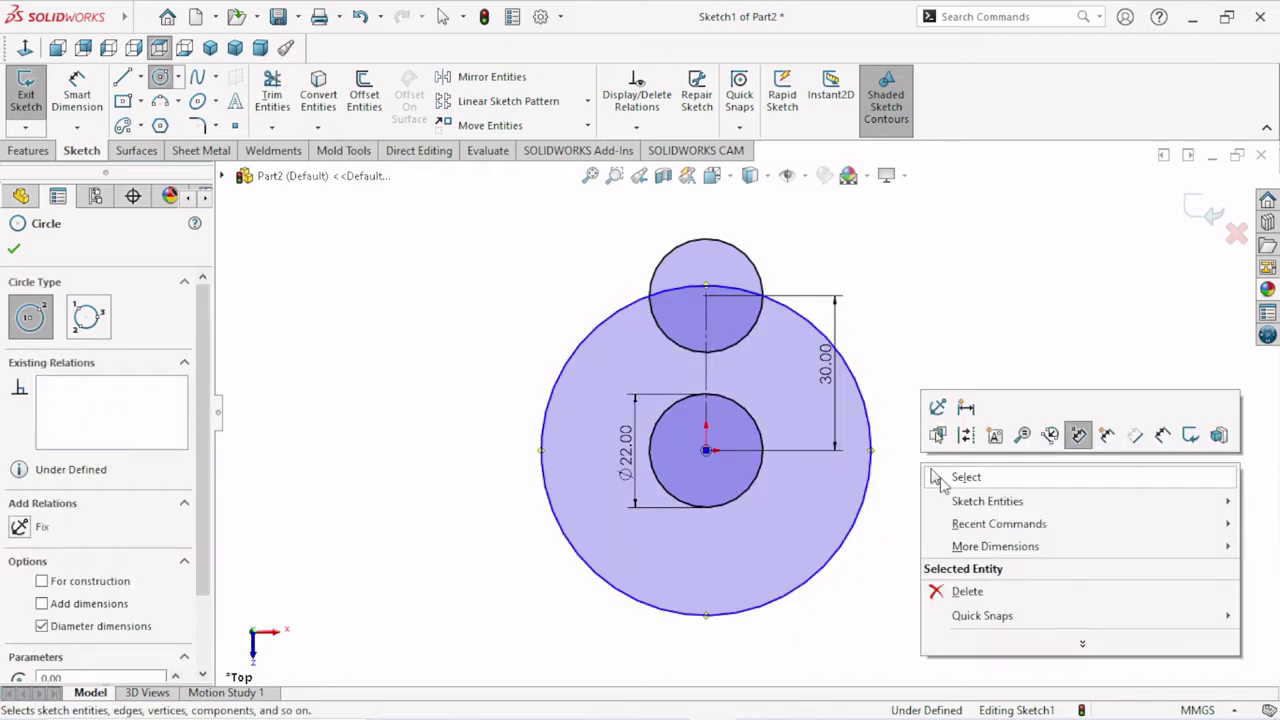
{"action": "left_click", "coordinate": [952, 474]}
{"action": "scroll", "coordinate": [688, 287], "scroll_direction": "down", "scroll_amount": 3}
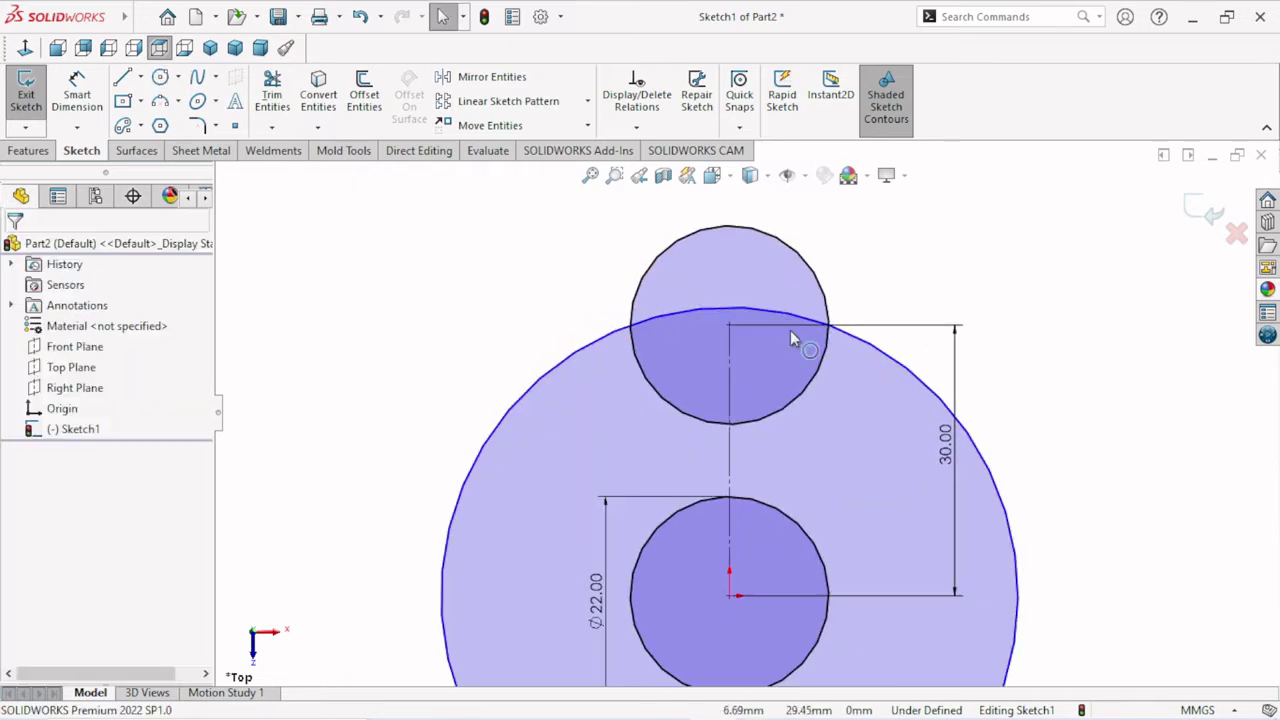
- Make the large circle coincident with the upper circle's centre and set it for construction
{"action": "left_click", "coordinate": [728, 309]}
{"action": "left_click", "coordinate": [730, 323], "text": "ctrl"}
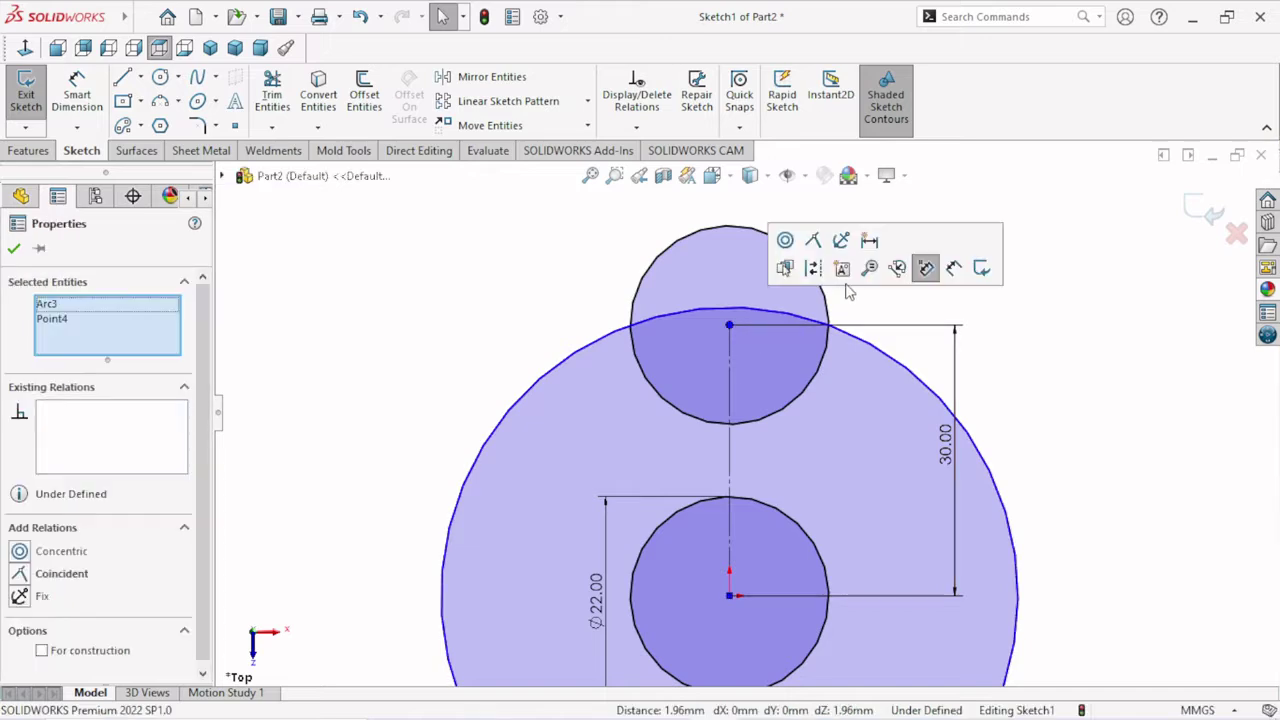
{"action": "left_click", "coordinate": [813, 241]}
{"action": "scroll", "coordinate": [745, 412], "scroll_direction": "up", "scroll_amount": 3}
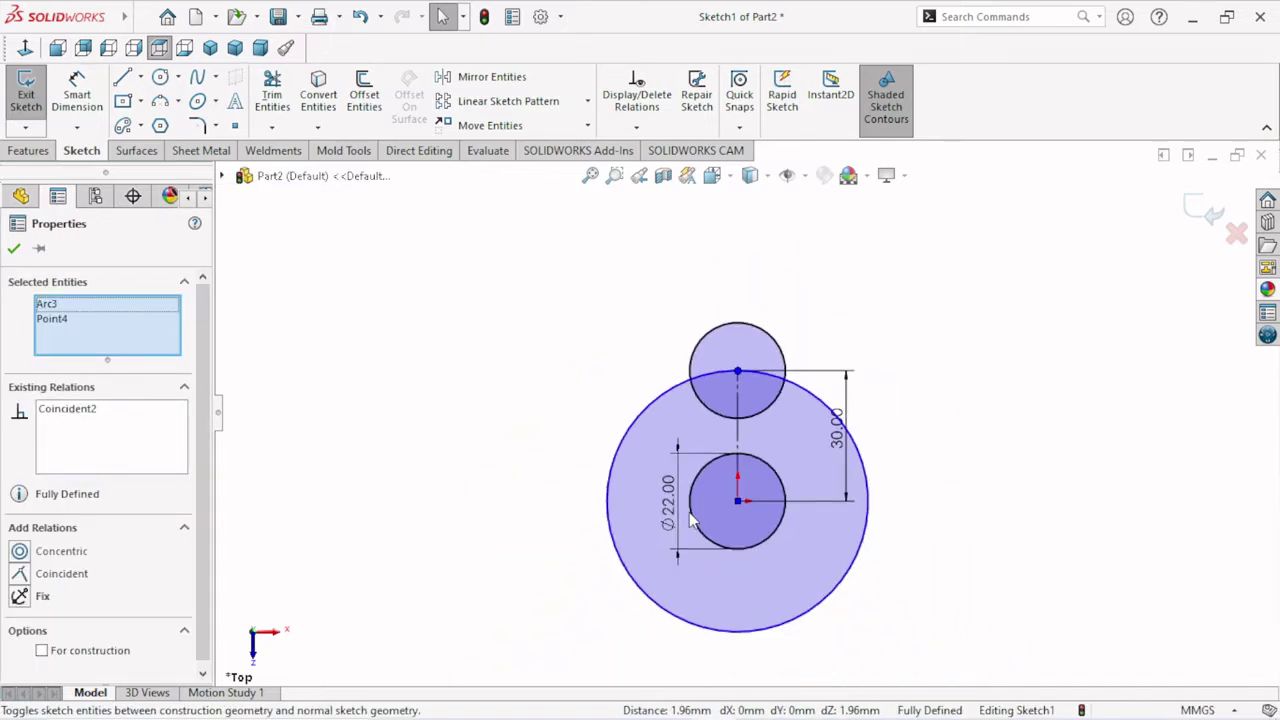
{"action": "left_click", "coordinate": [14, 250]}
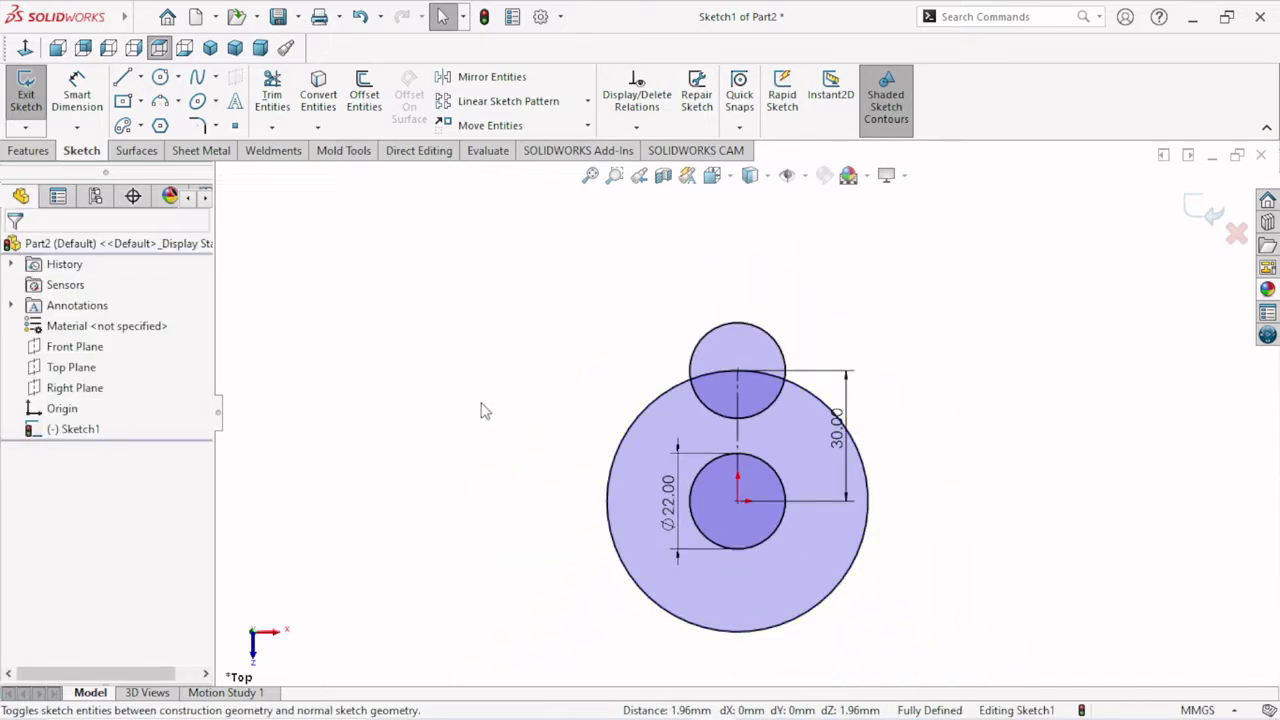
{"action": "left_click", "coordinate": [630, 433]}
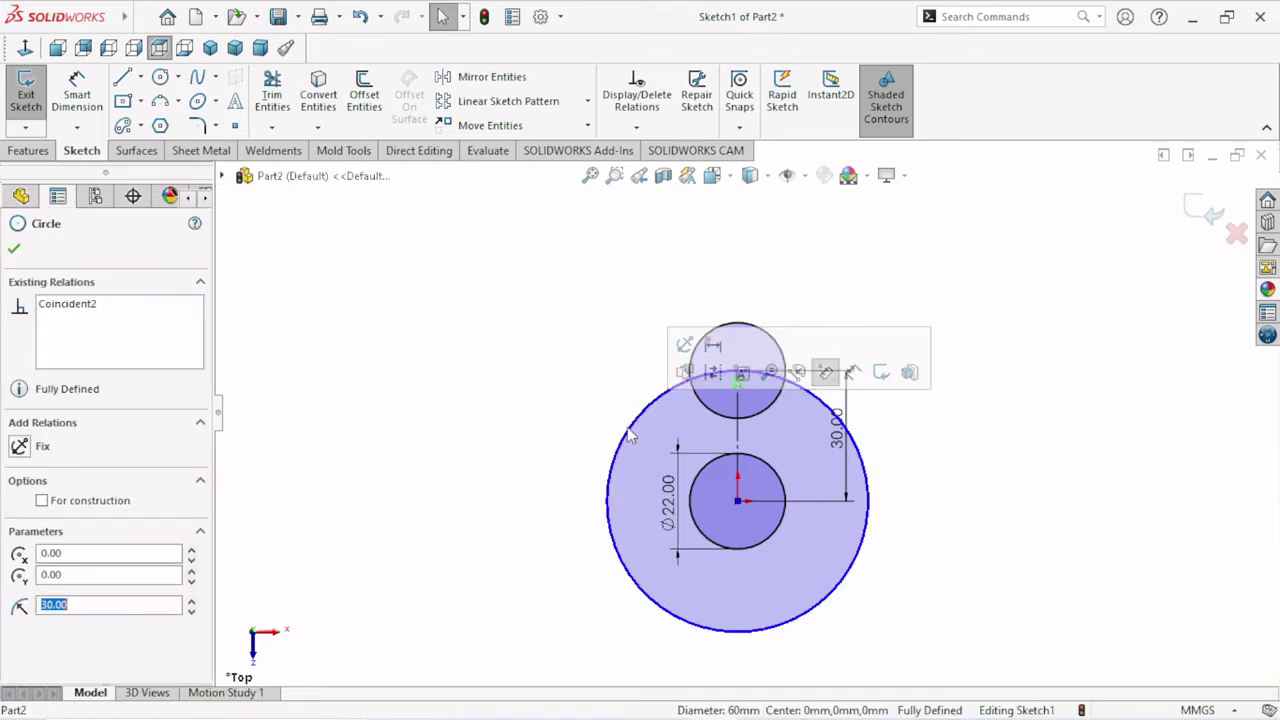
{"action": "left_click", "coordinate": [823, 371]}
{"action": "scroll", "coordinate": [800, 580], "scroll_direction": "up", "scroll_amount": 2}
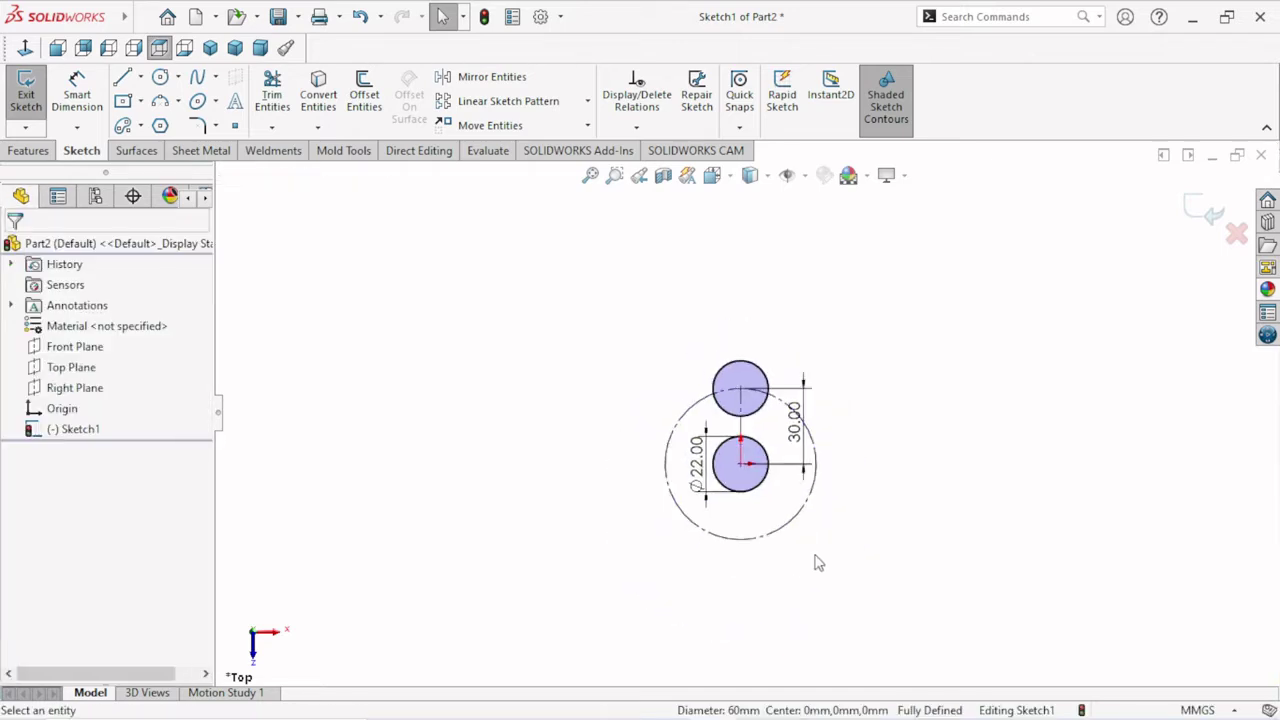
{"action": "scroll", "coordinate": [812, 535], "scroll_direction": "down", "scroll_amount": 2}
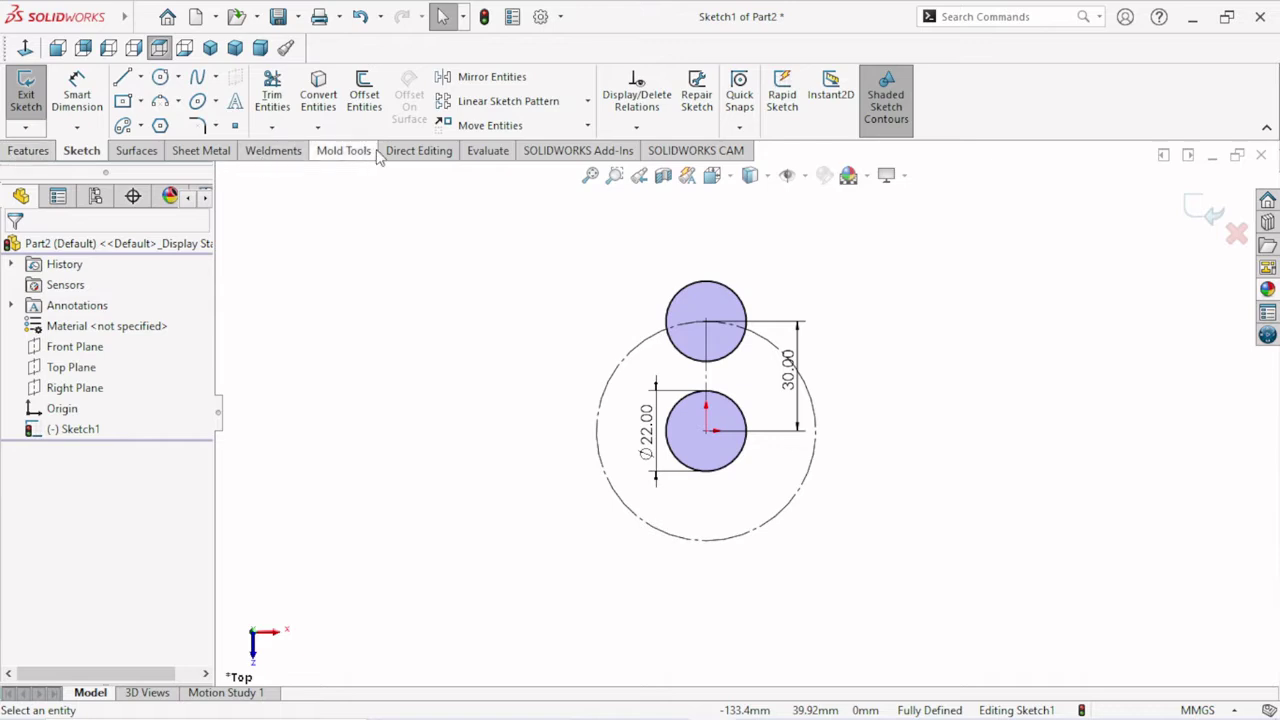
- Circular-pattern the upper circle into 3 equal instances over 360° along the construction circle
{"action": "left_click", "coordinate": [588, 102]}
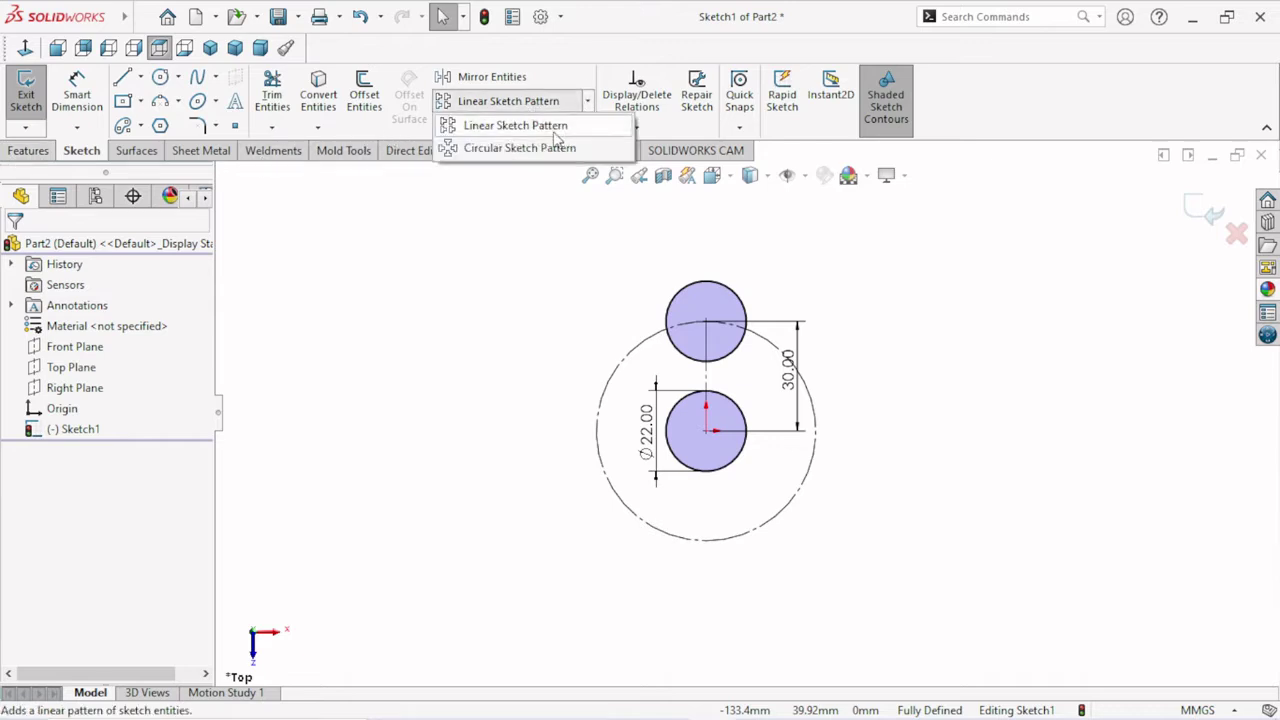
{"action": "left_click", "coordinate": [505, 146]}
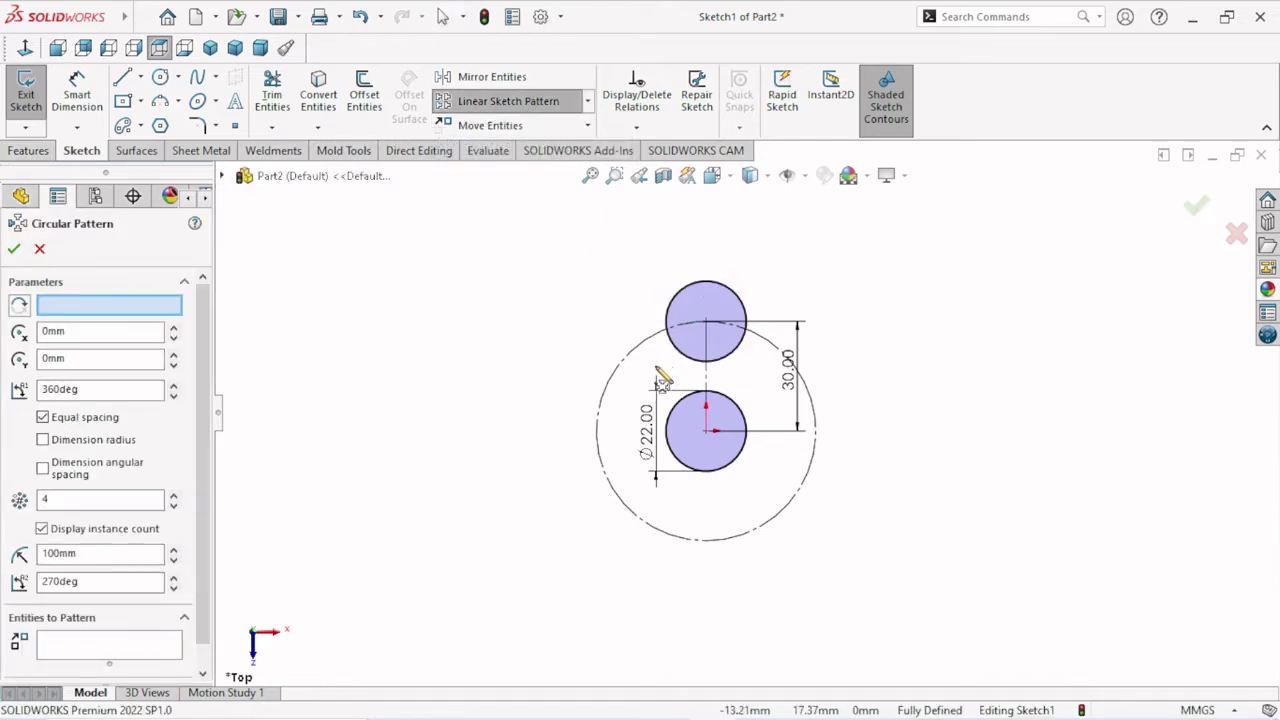
{"action": "left_click", "coordinate": [632, 358]}
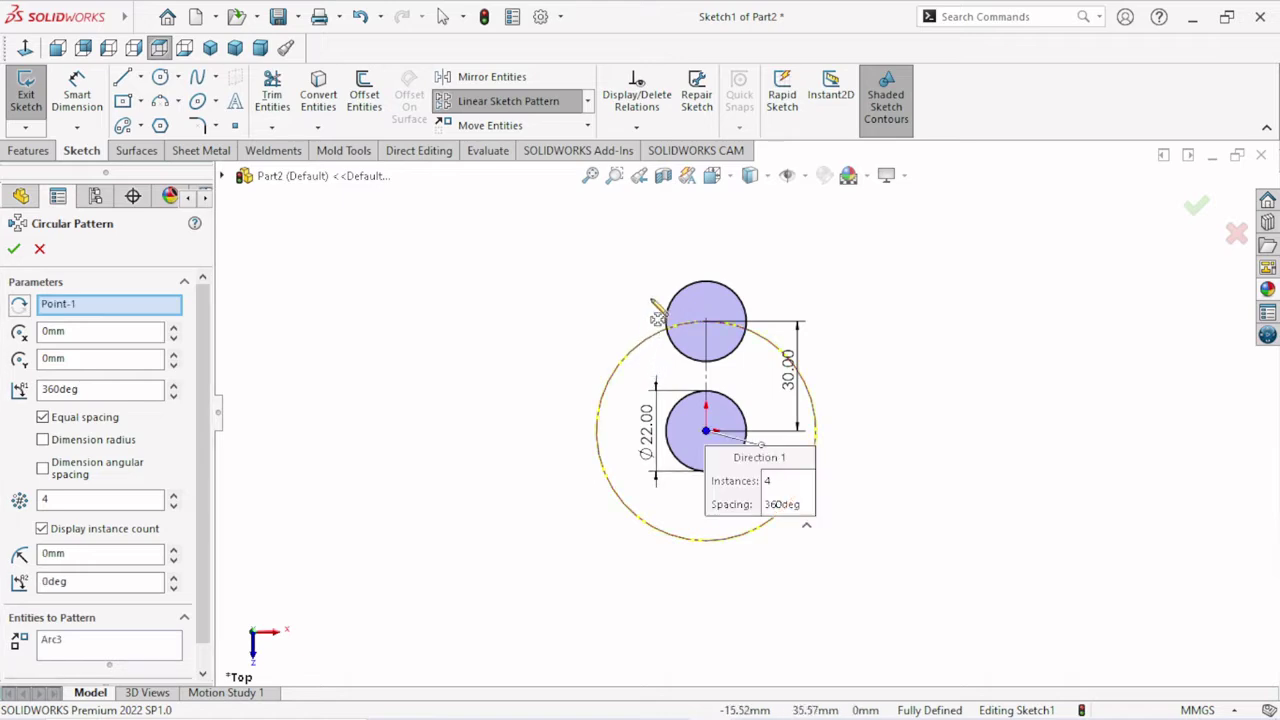
{"action": "mouse_move", "coordinate": [205, 410]}
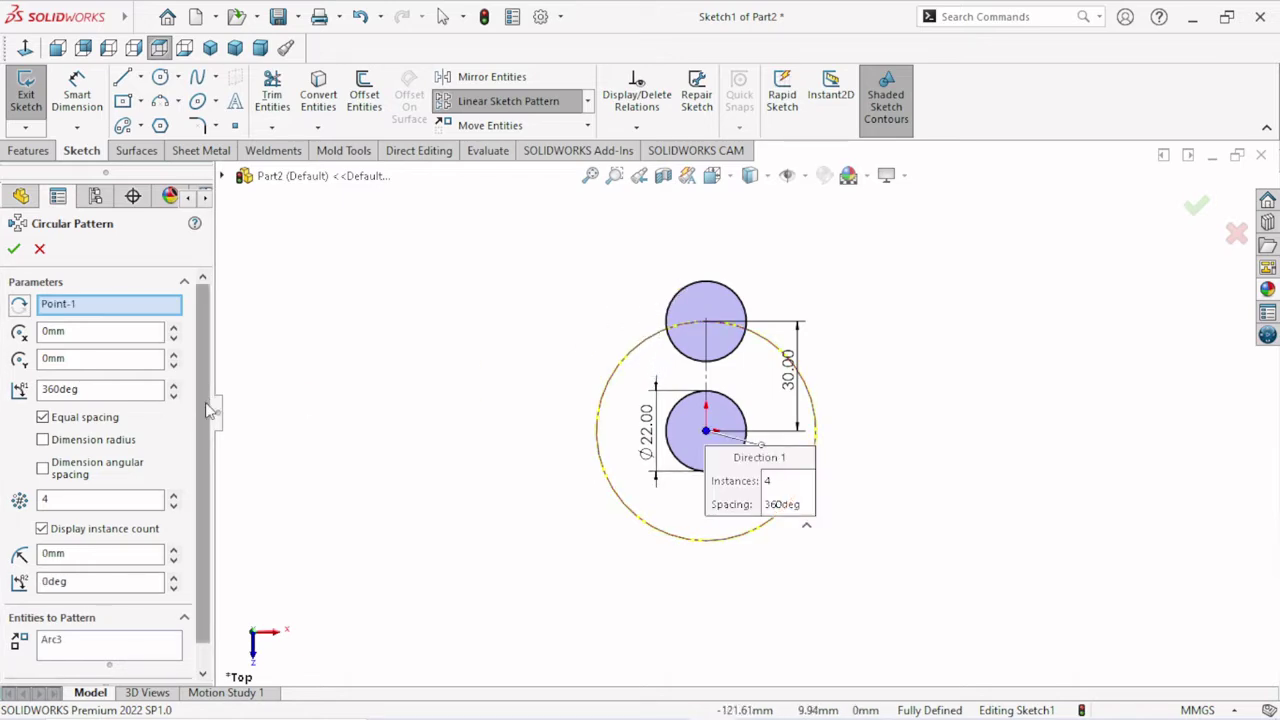
{"action": "scroll", "coordinate": [208, 408], "scroll_direction": "down", "scroll_amount": 1}
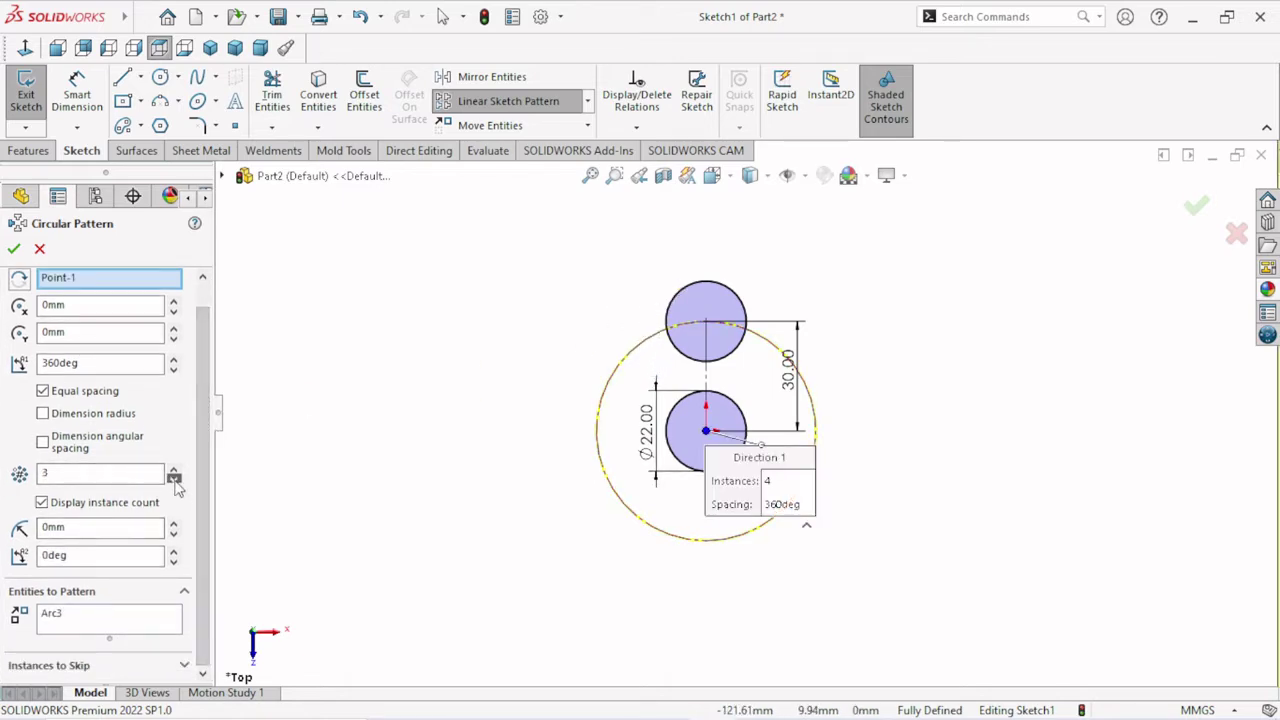
{"action": "left_click", "coordinate": [679, 298]}
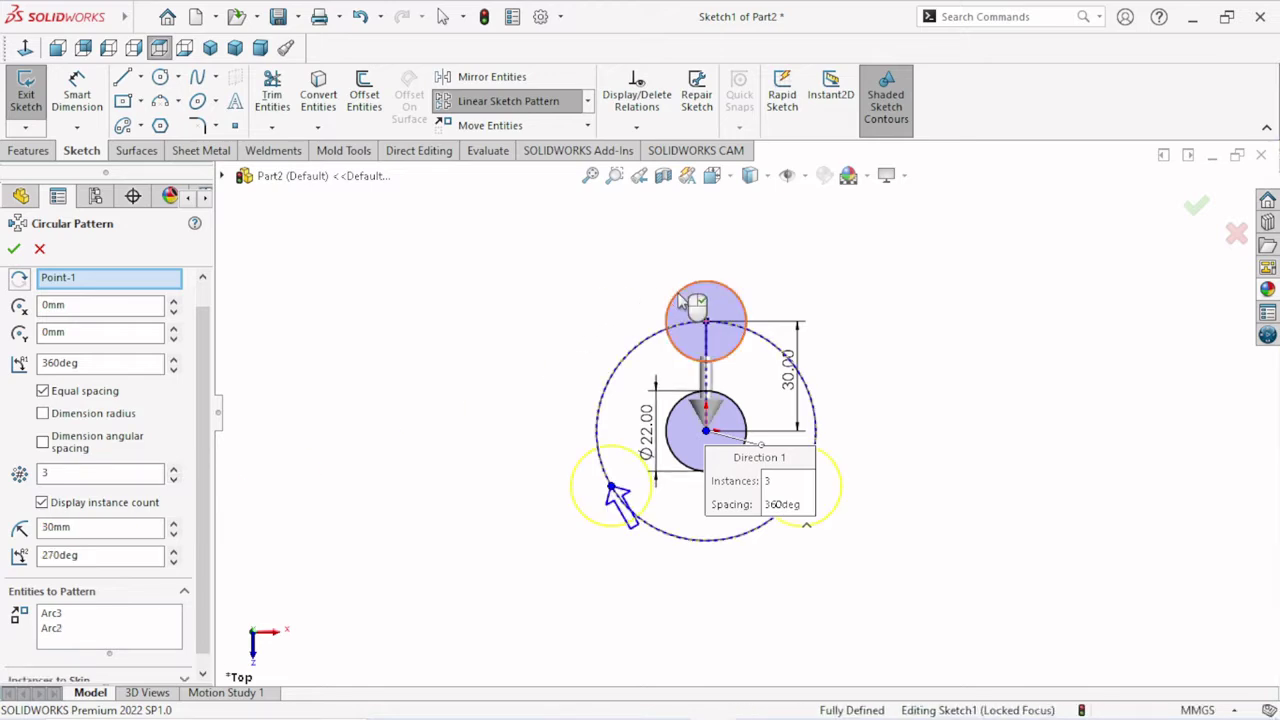
{"action": "scroll", "coordinate": [852, 460], "scroll_direction": "down", "scroll_amount": 2}
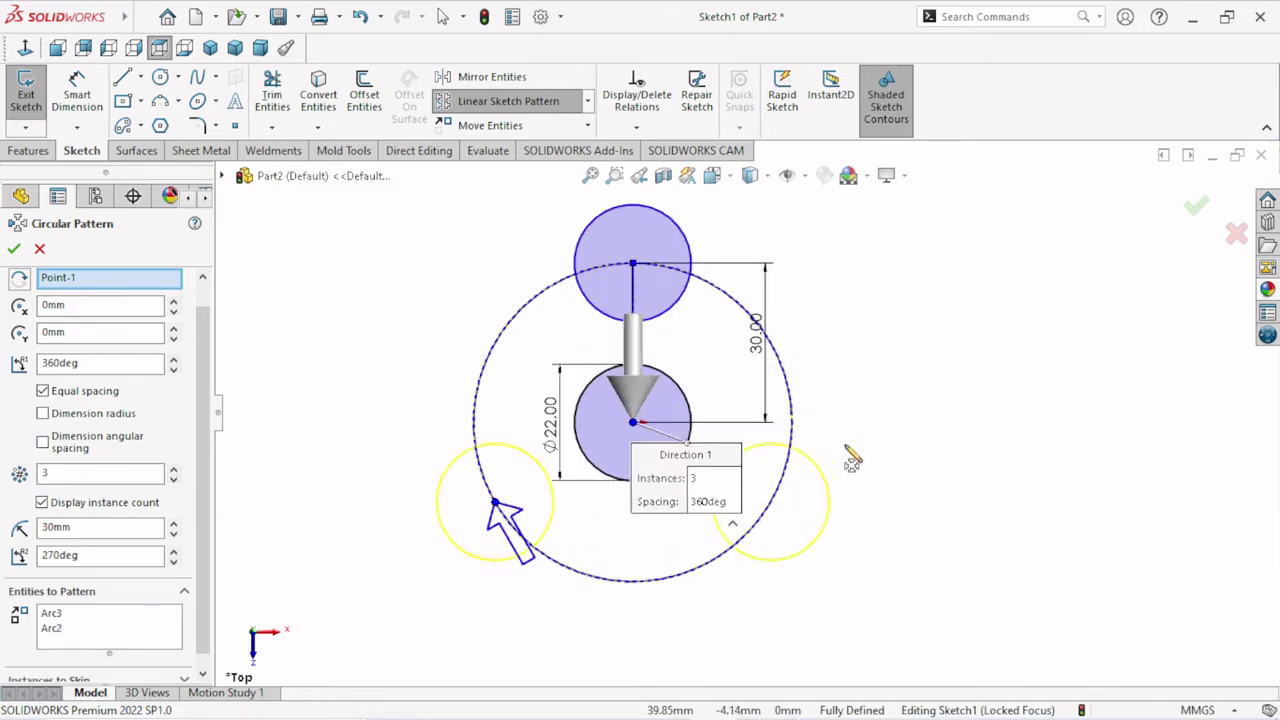
{"action": "scroll", "coordinate": [733, 414], "scroll_direction": "down", "scroll_amount": 2}
{"action": "scroll", "coordinate": [548, 388], "scroll_direction": "up", "scroll_amount": 3}
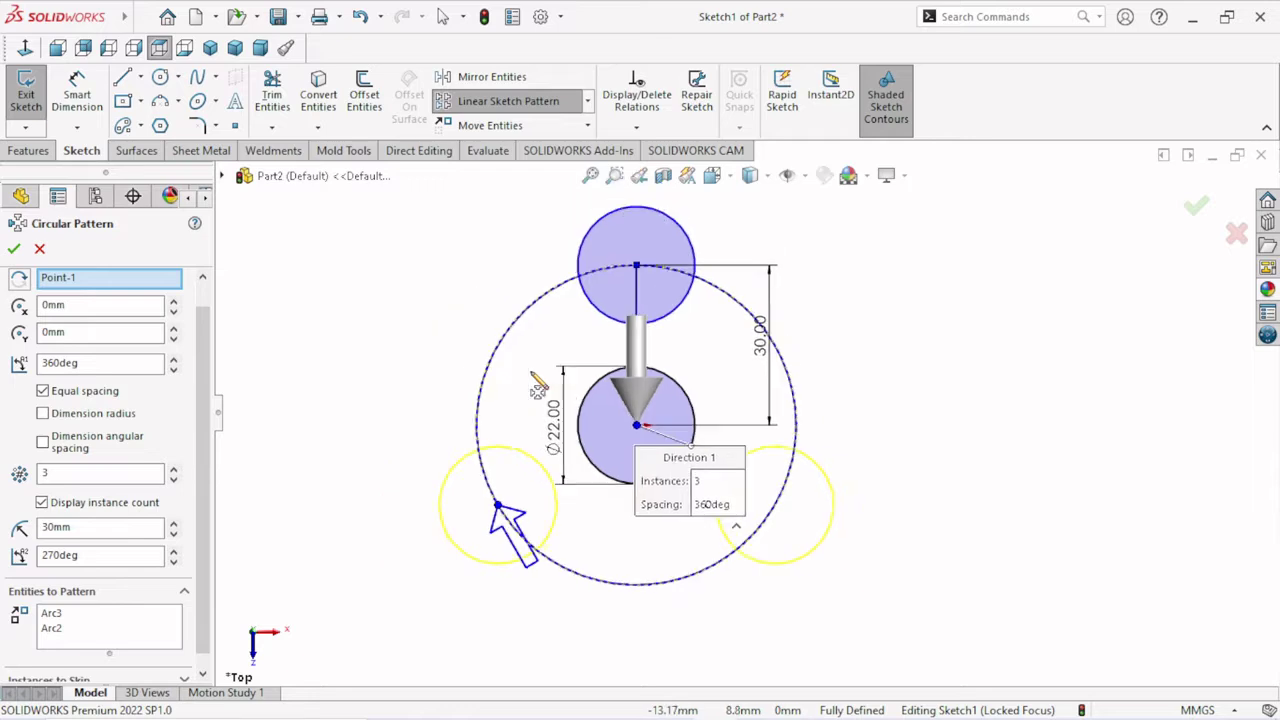
{"action": "scroll", "coordinate": [576, 358], "scroll_direction": "down", "scroll_amount": 1}
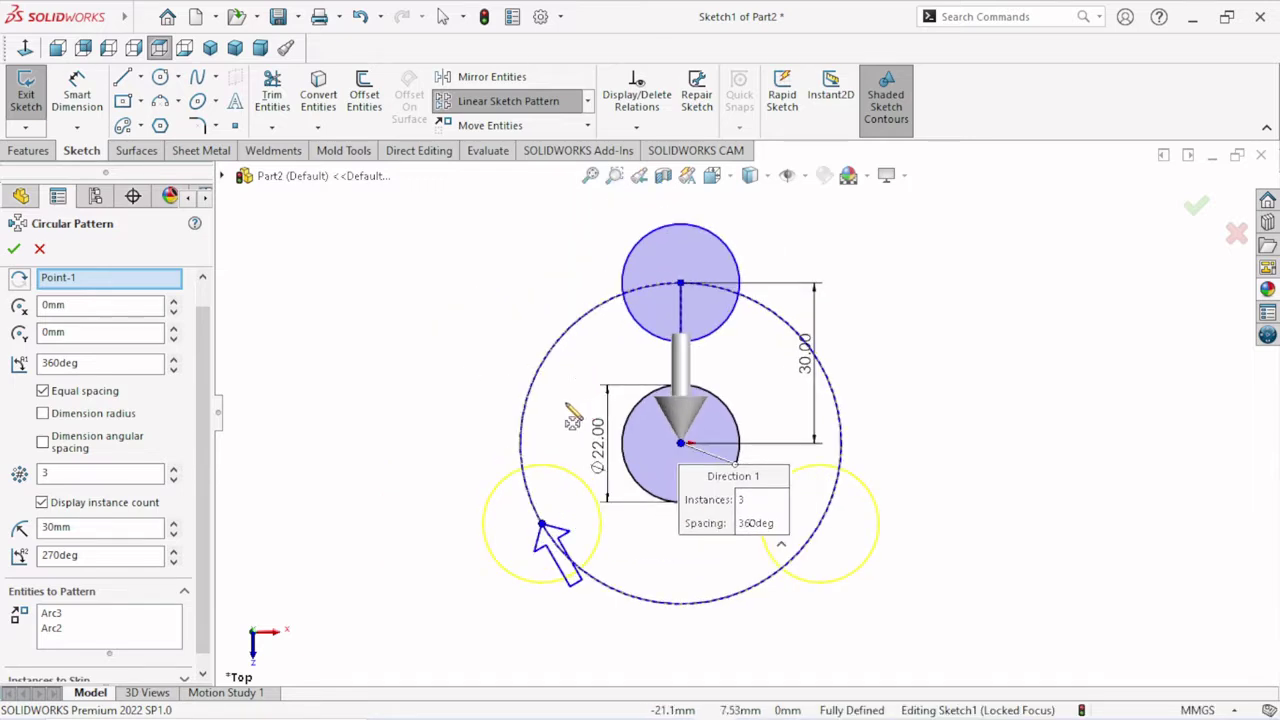
{"action": "scroll", "coordinate": [566, 414], "scroll_direction": "up", "scroll_amount": 1}
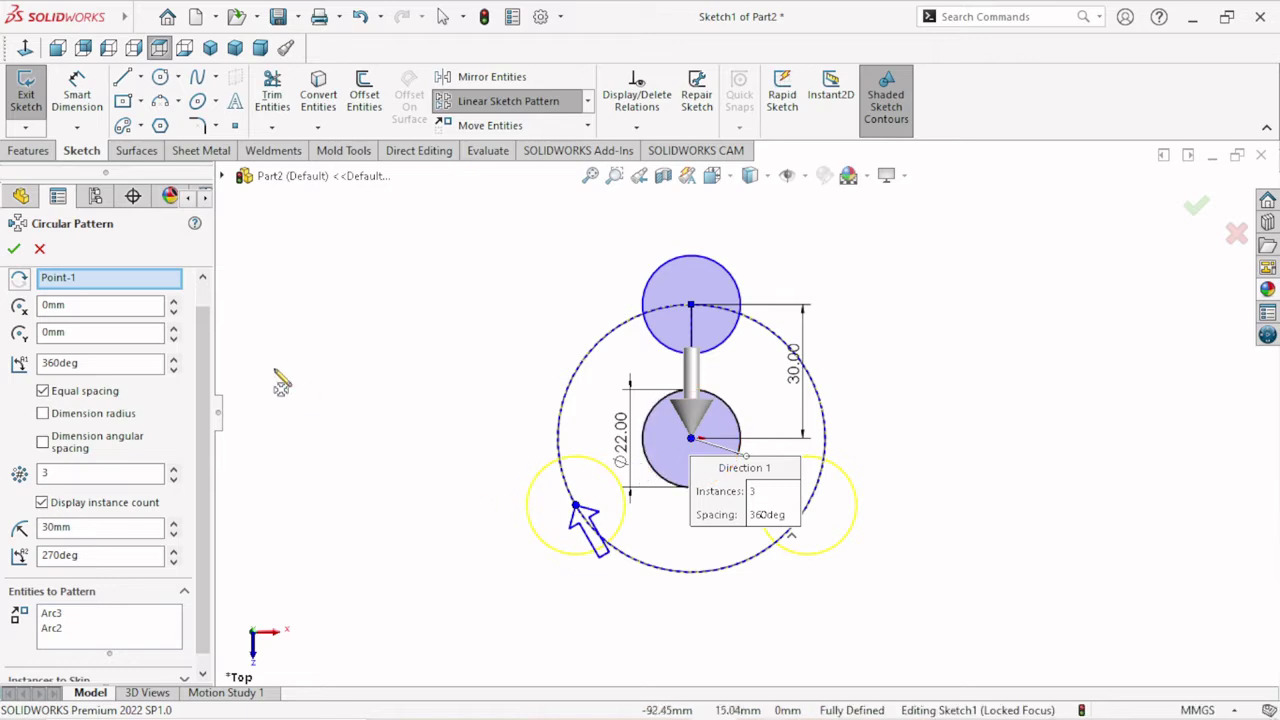
{"action": "left_click", "coordinate": [13, 250]}
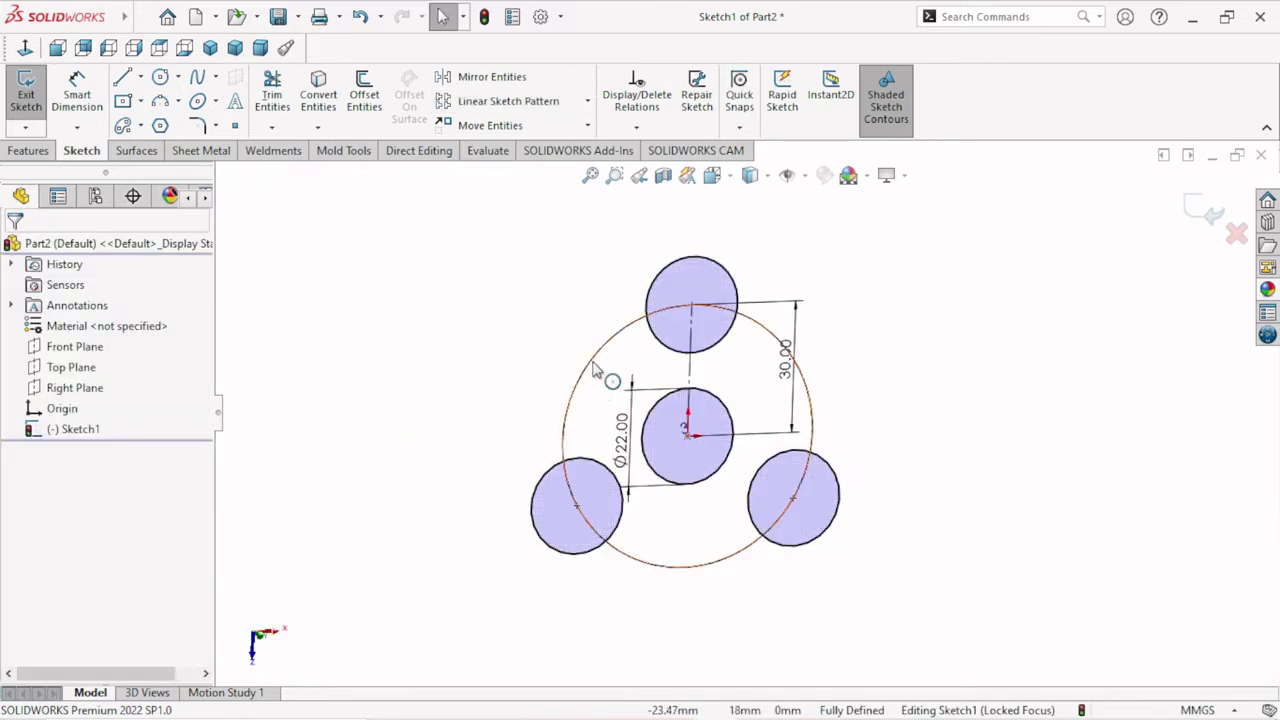
- Attempt to delete the construction circle and answer the Sketcher Confirm Delete warning
{"action": "left_click", "coordinate": [592, 370]}
{"action": "key", "text": "Delete"}
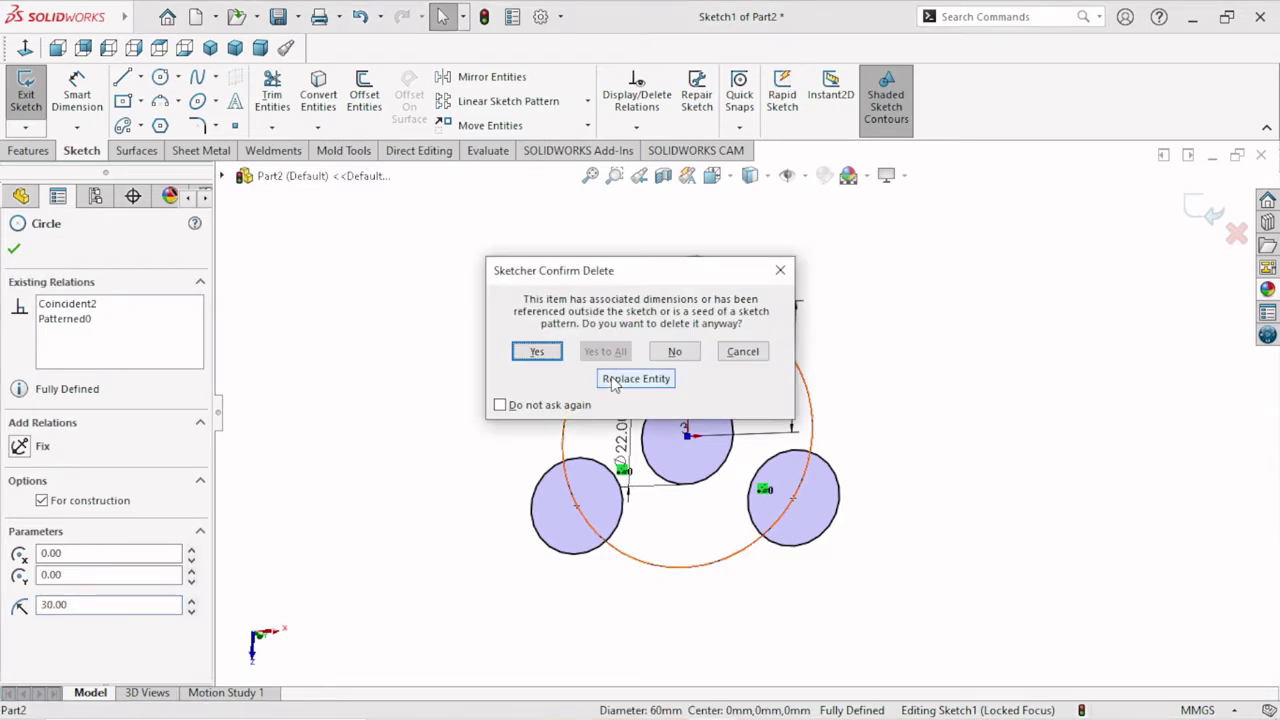
{"action": "left_click", "coordinate": [546, 358]}
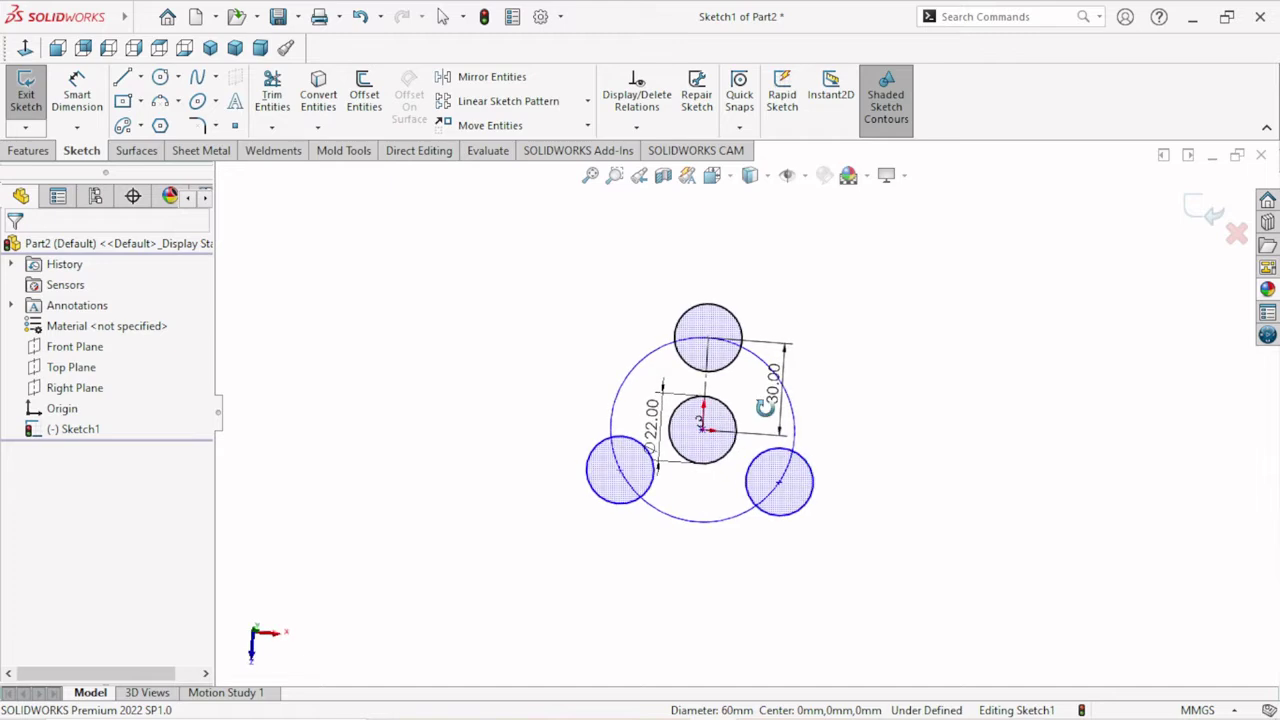
{"action": "scroll", "coordinate": [700, 383], "scroll_direction": "down", "scroll_amount": 3}
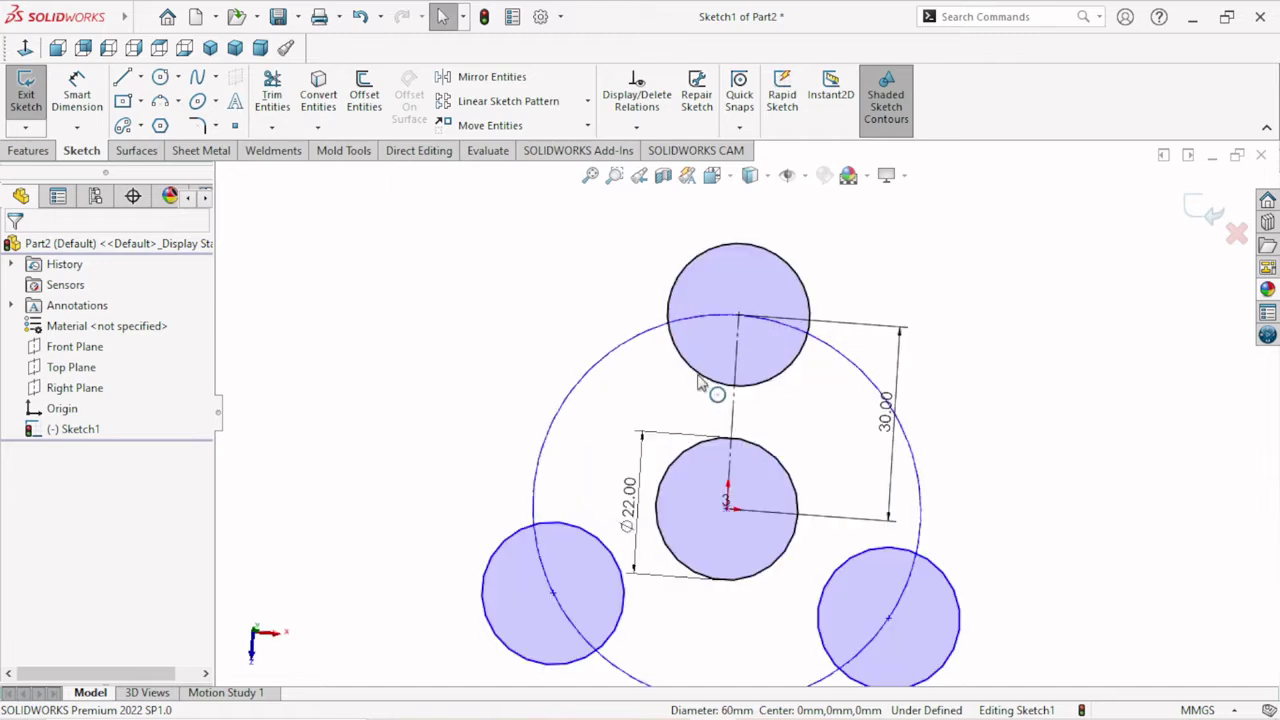
{"action": "left_click", "coordinate": [590, 386]}
{"action": "left_click", "coordinate": [666, 400]}
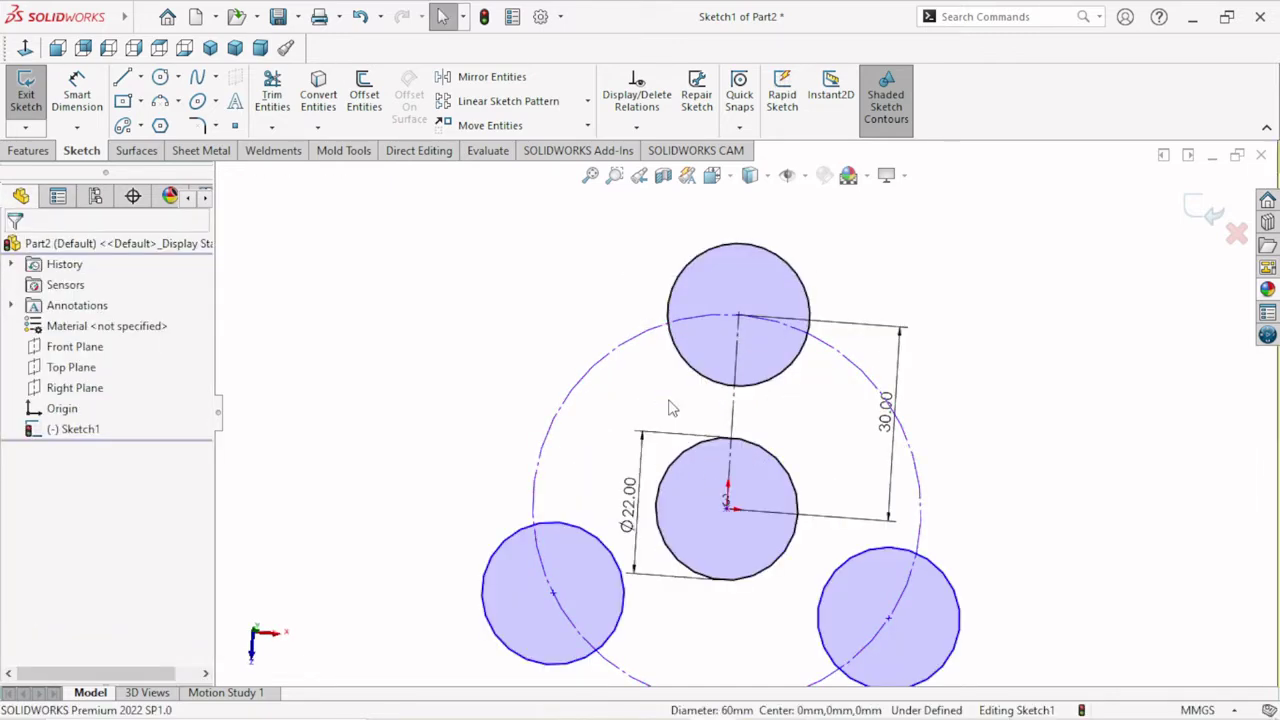
{"action": "scroll", "coordinate": [650, 455], "scroll_direction": "up", "scroll_amount": 2}
{"action": "scroll", "coordinate": [830, 515], "scroll_direction": "down", "scroll_amount": 1}
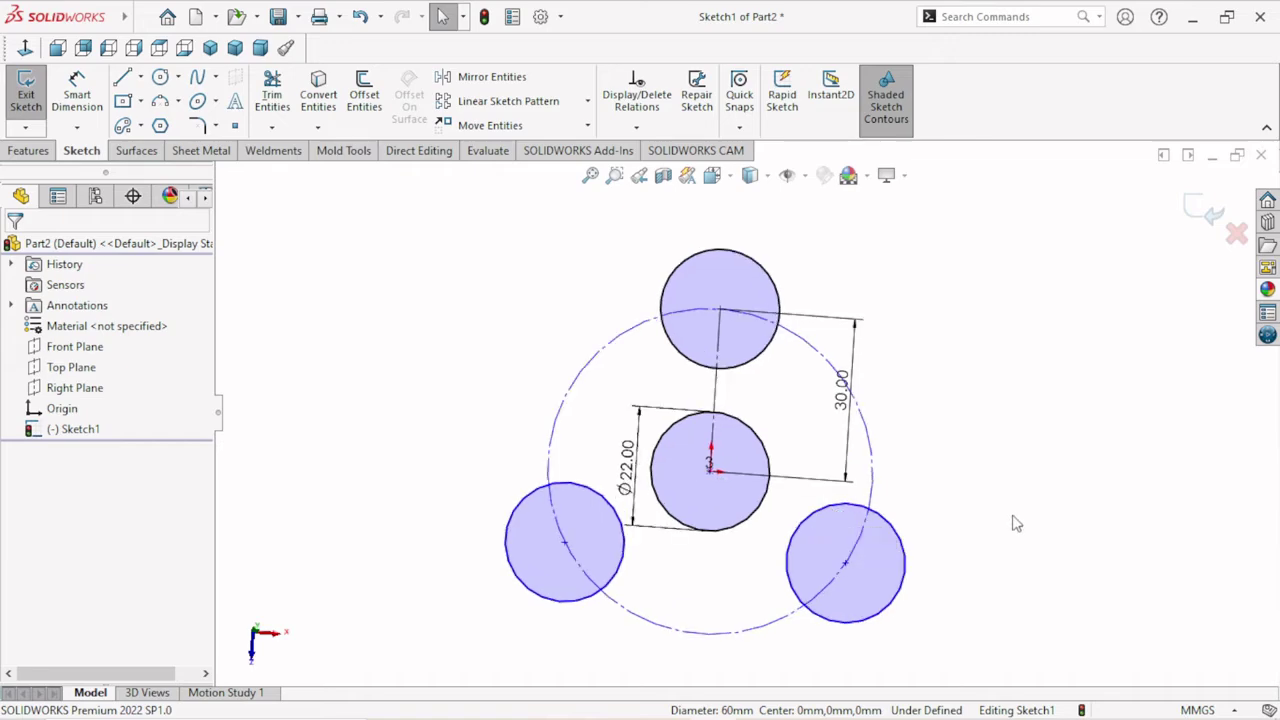
- Orbit the sketch to check it, then return to the Top view
{"action": "middle_click_drag", "start_coordinate": [1015, 523], "coordinate": [999, 391]}
{"action": "mouse_move", "coordinate": [1056, 527]}
{"action": "middle_mouse_down"}
{"action": "mouse_move", "coordinate": [951, 571]}
{"action": "mouse_move", "coordinate": [843, 517]}
{"action": "mouse_move", "coordinate": [833, 529]}
{"action": "middle_mouse_up"}
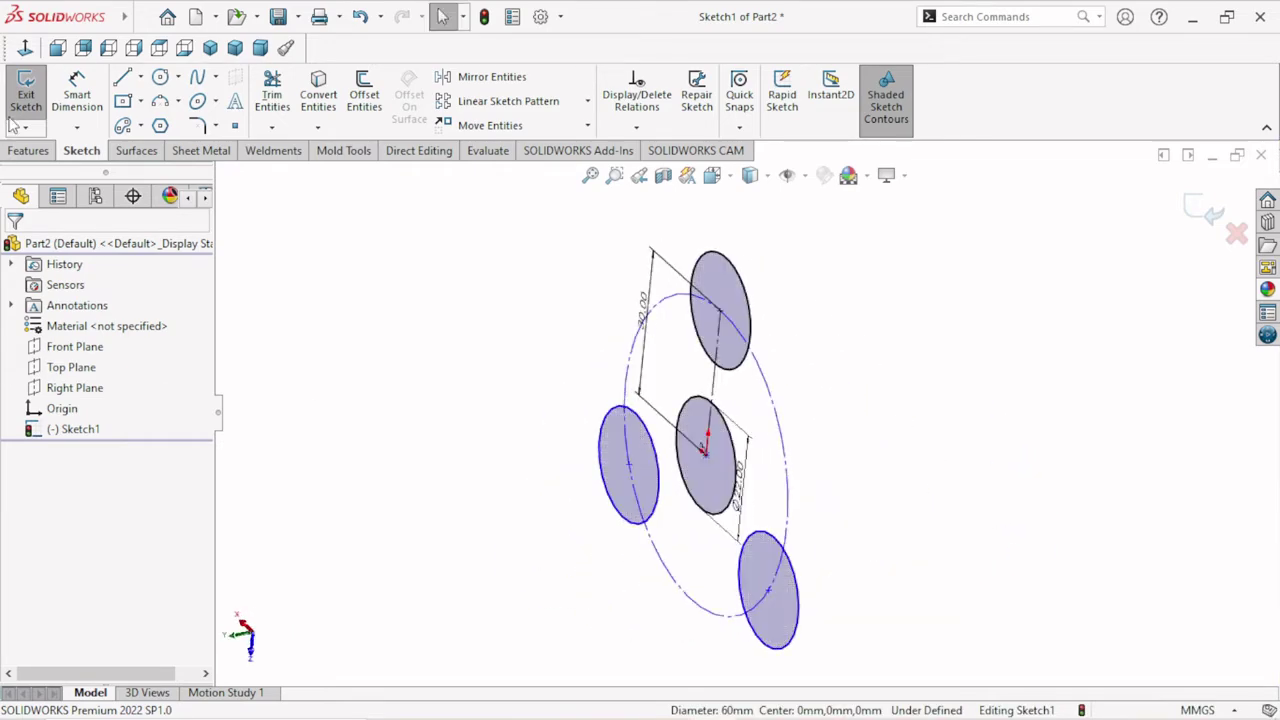
{"action": "left_click", "coordinate": [159, 47]}
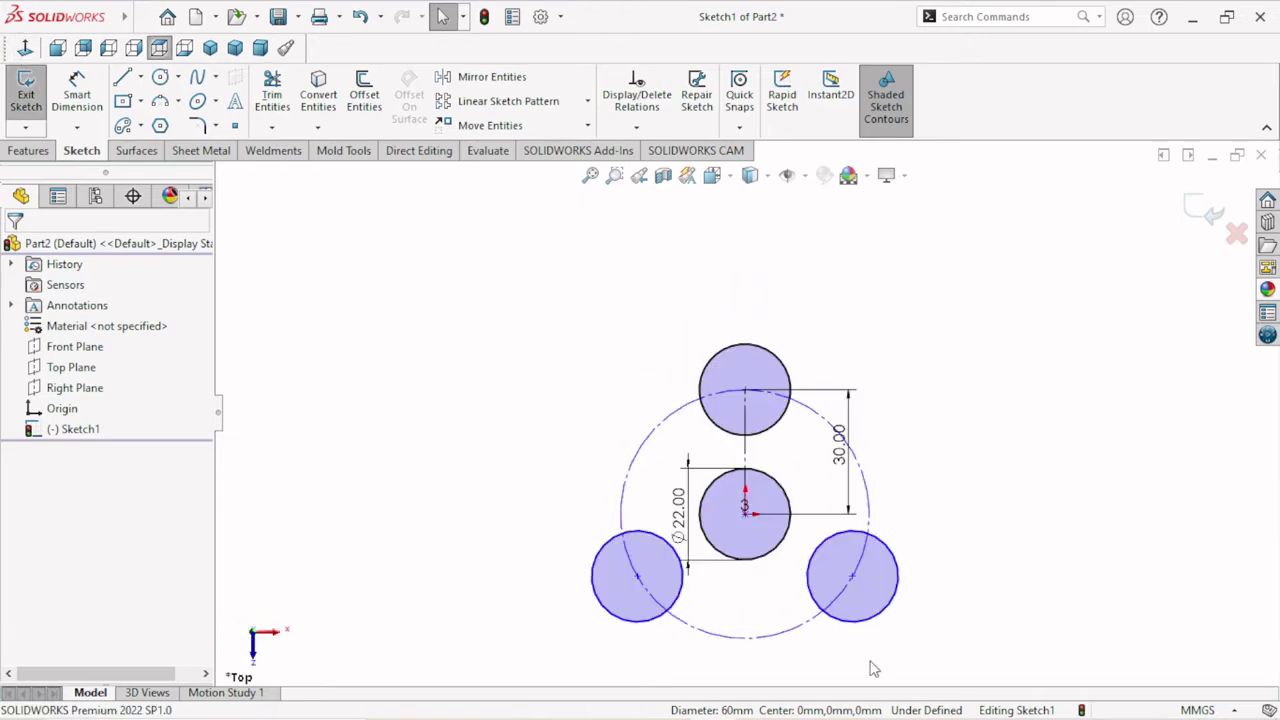
- Offset the top circle 7 mm outward into a concentric ring
{"action": "left_click", "coordinate": [364, 95]}
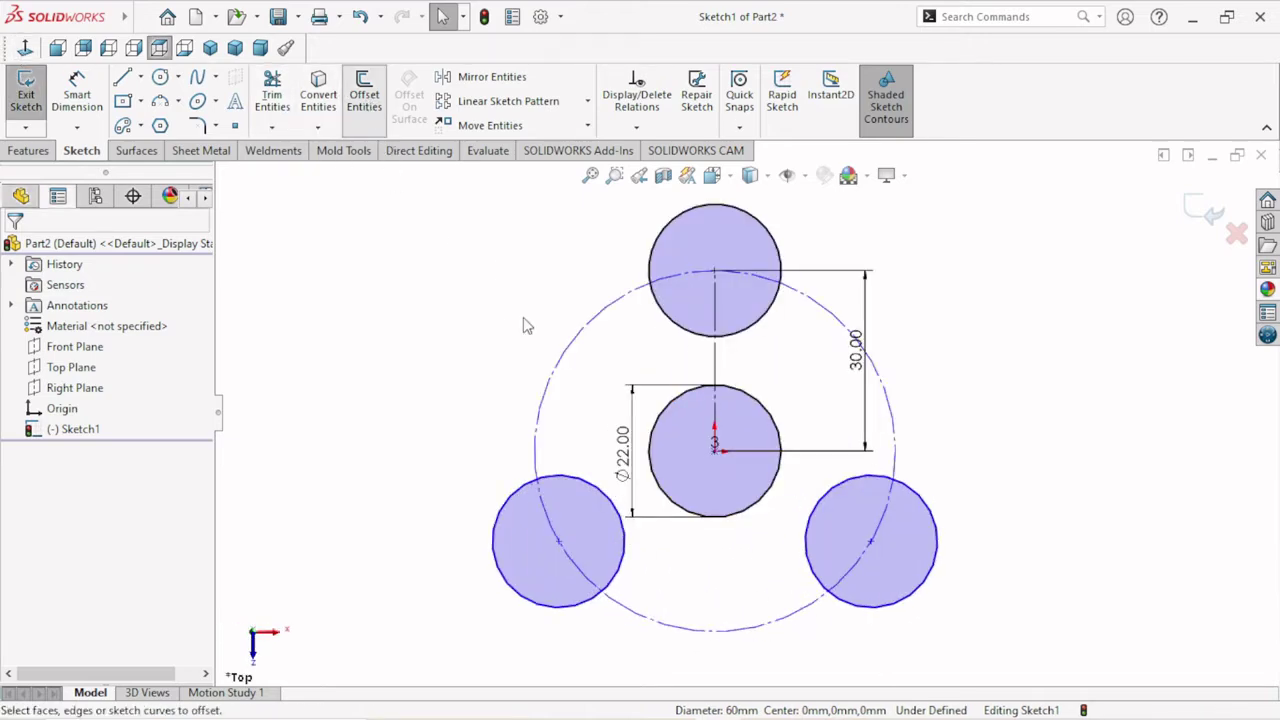
{"action": "left_click", "coordinate": [658, 254]}
{"action": "type", "text": "7"}
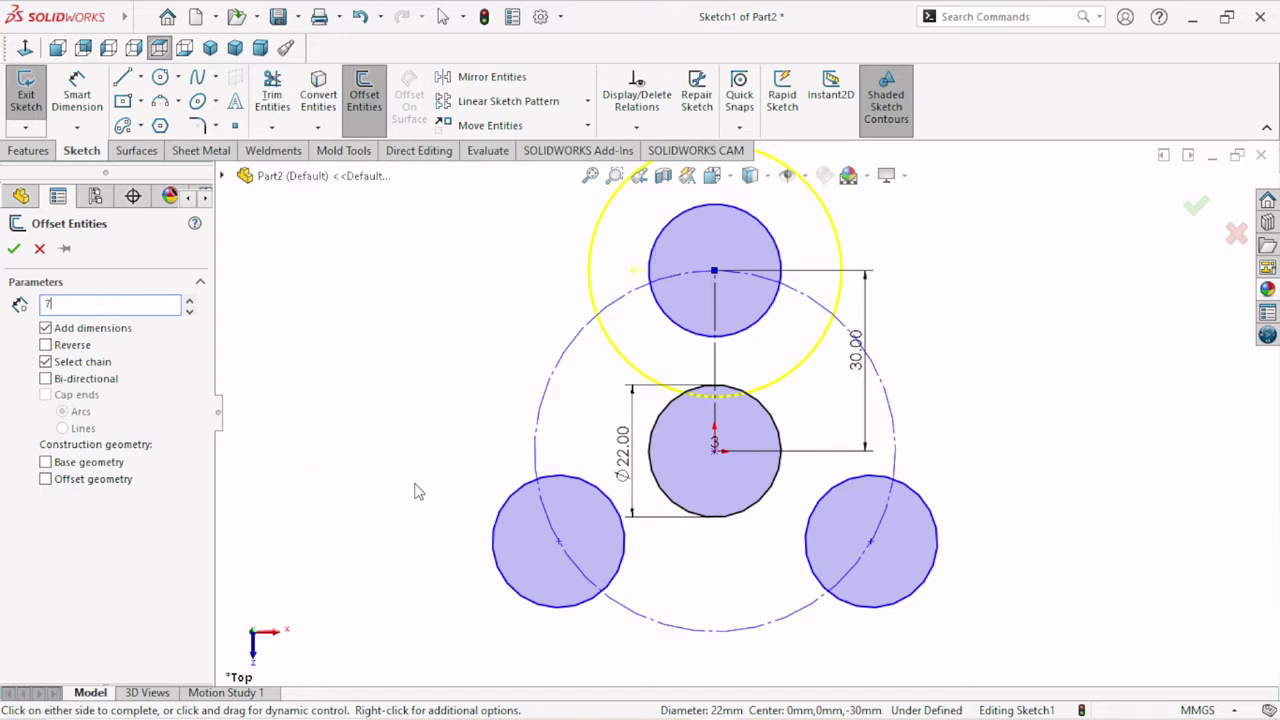
{"action": "key", "text": "Return"}
- Offset the bottom-left and bottom-right circles 7 mm outward into concentric rings
{"action": "left_click", "coordinate": [505, 531]}
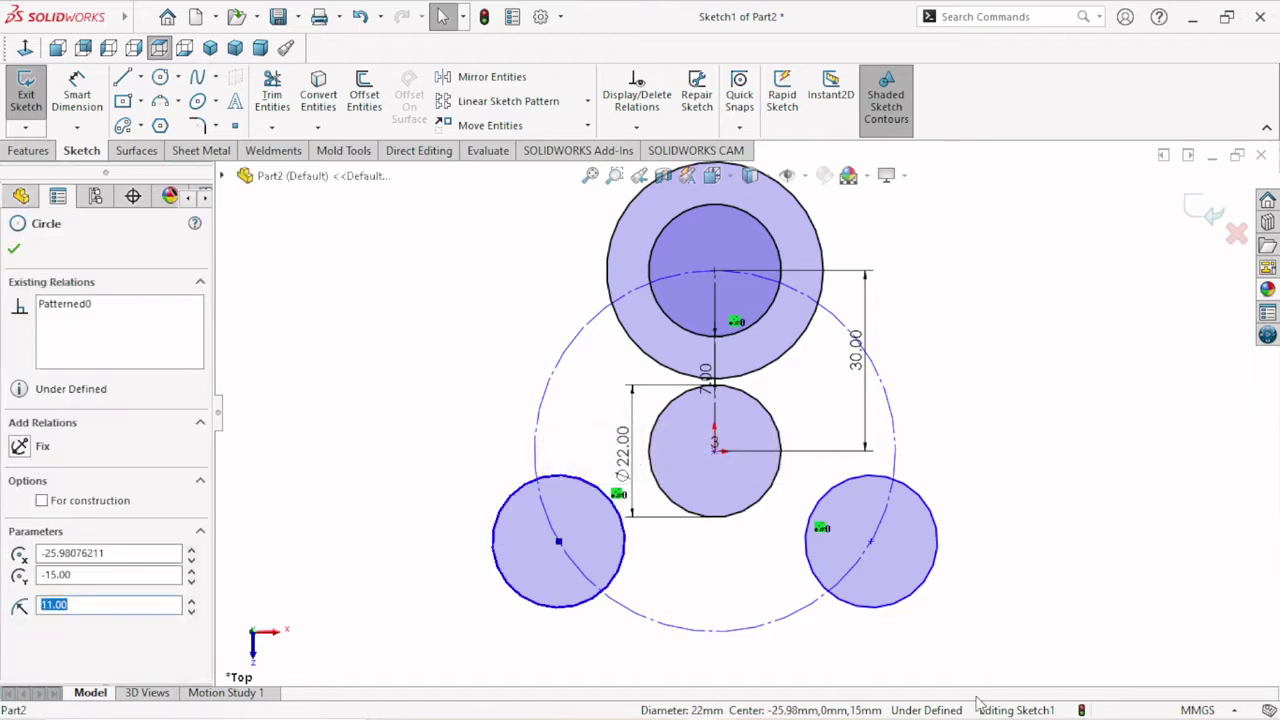
{"action": "left_click", "coordinate": [445, 389]}
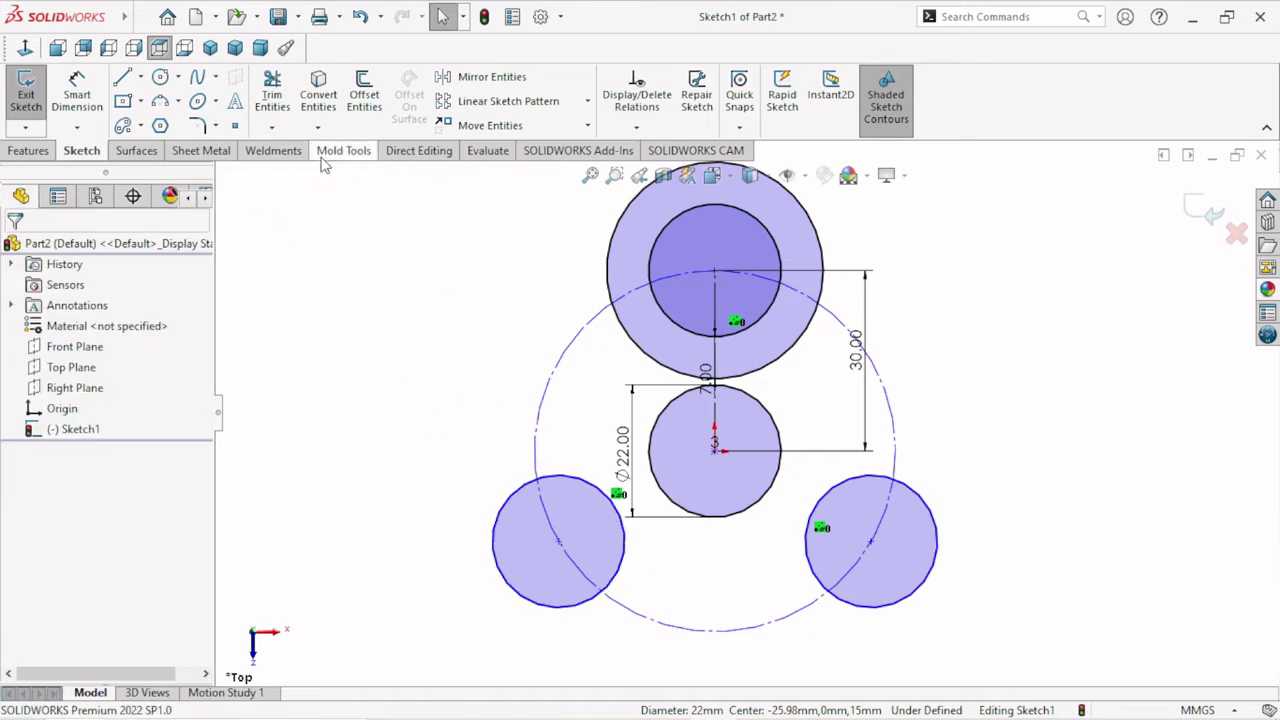
{"action": "left_click", "coordinate": [364, 95]}
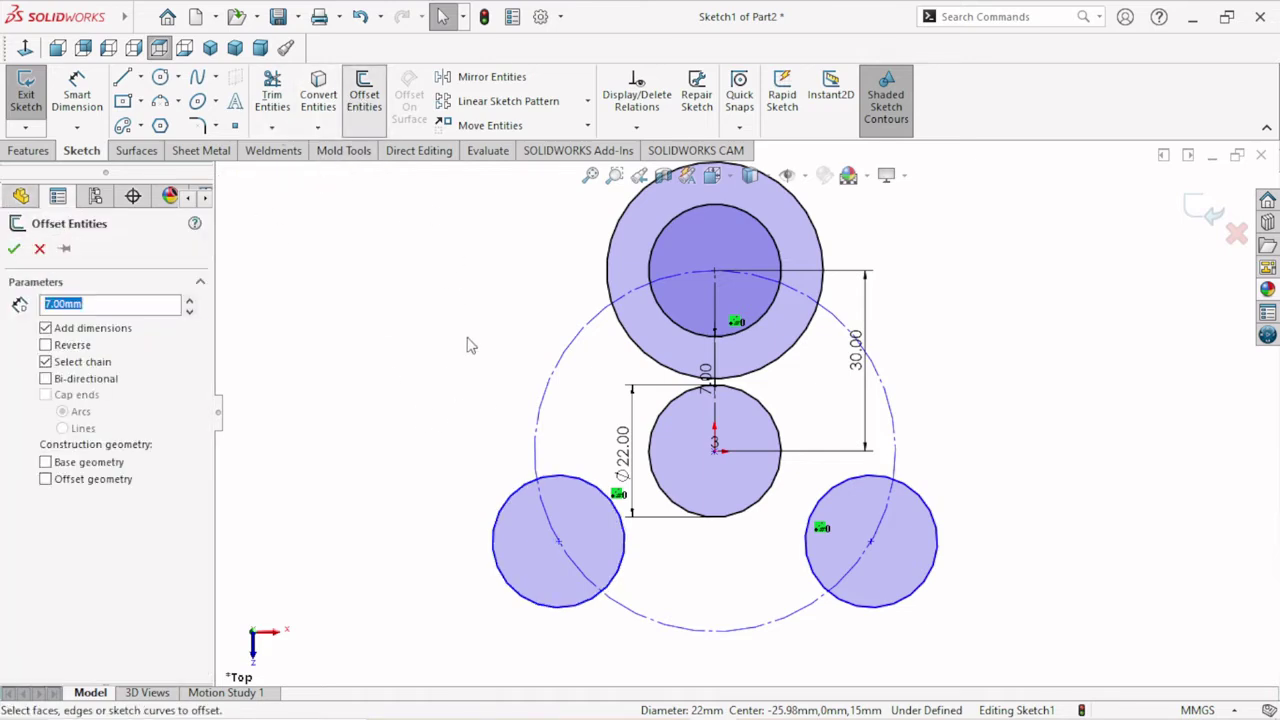
{"action": "left_click", "coordinate": [512, 515]}
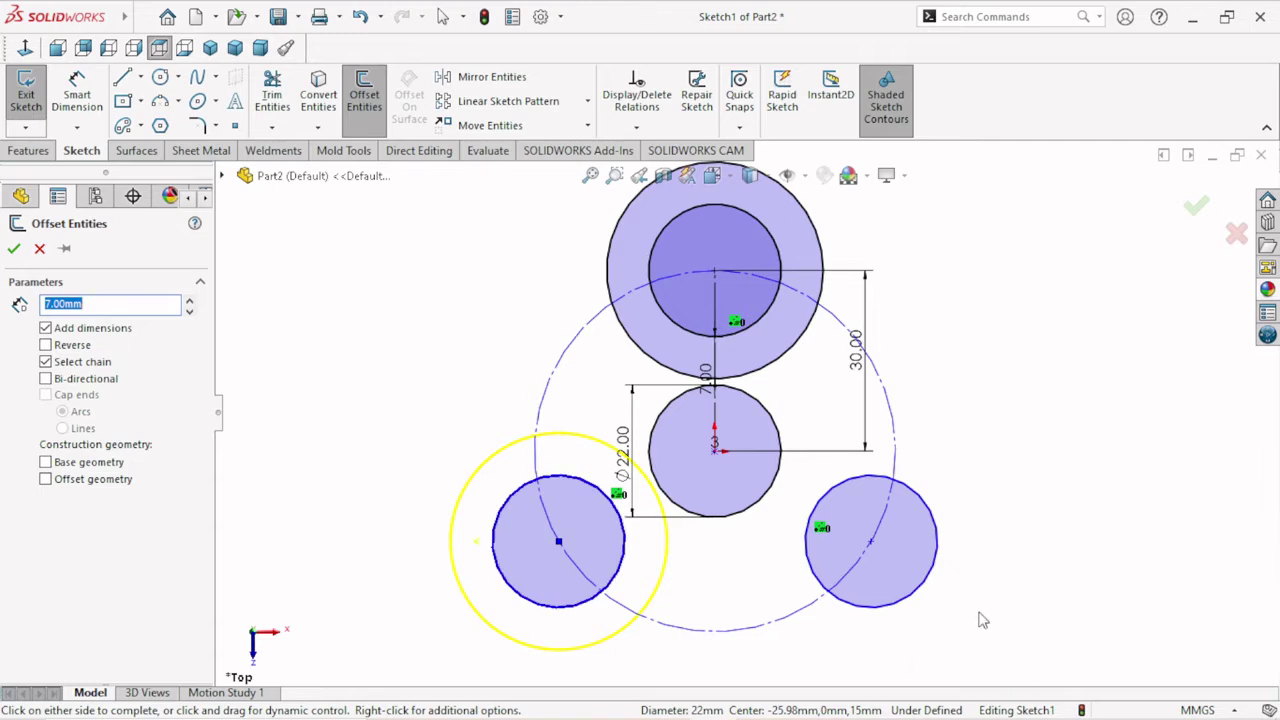
{"action": "left_click", "coordinate": [931, 581]}
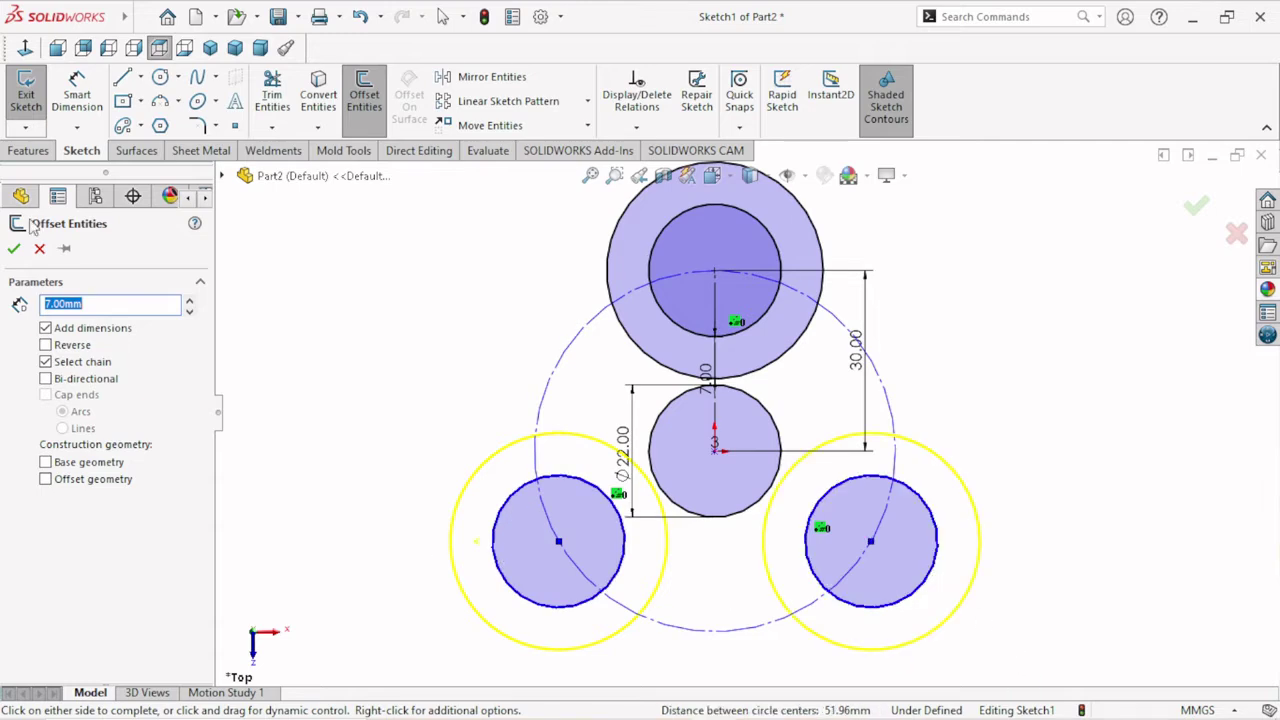
{"action": "left_click", "coordinate": [13, 248]}
{"action": "scroll", "coordinate": [778, 480], "scroll_direction": "up", "scroll_amount": 2}
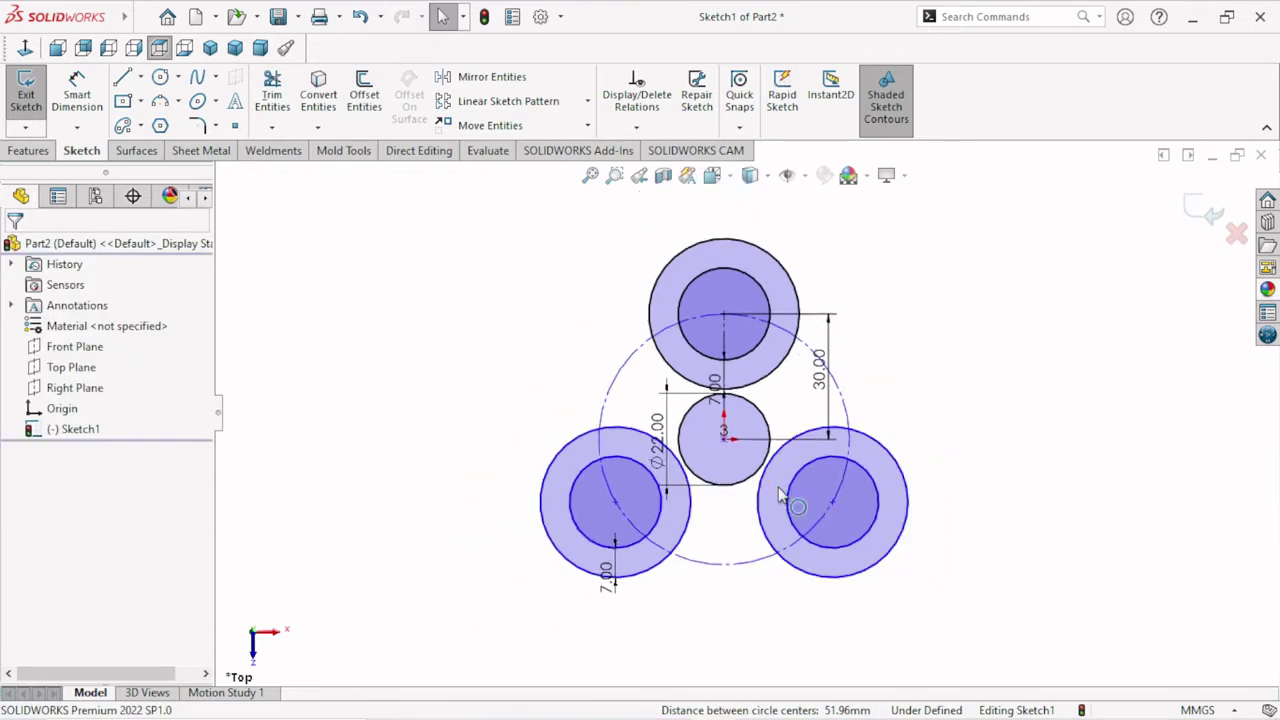
{"action": "scroll", "coordinate": [781, 495], "scroll_direction": "down", "scroll_amount": 2}
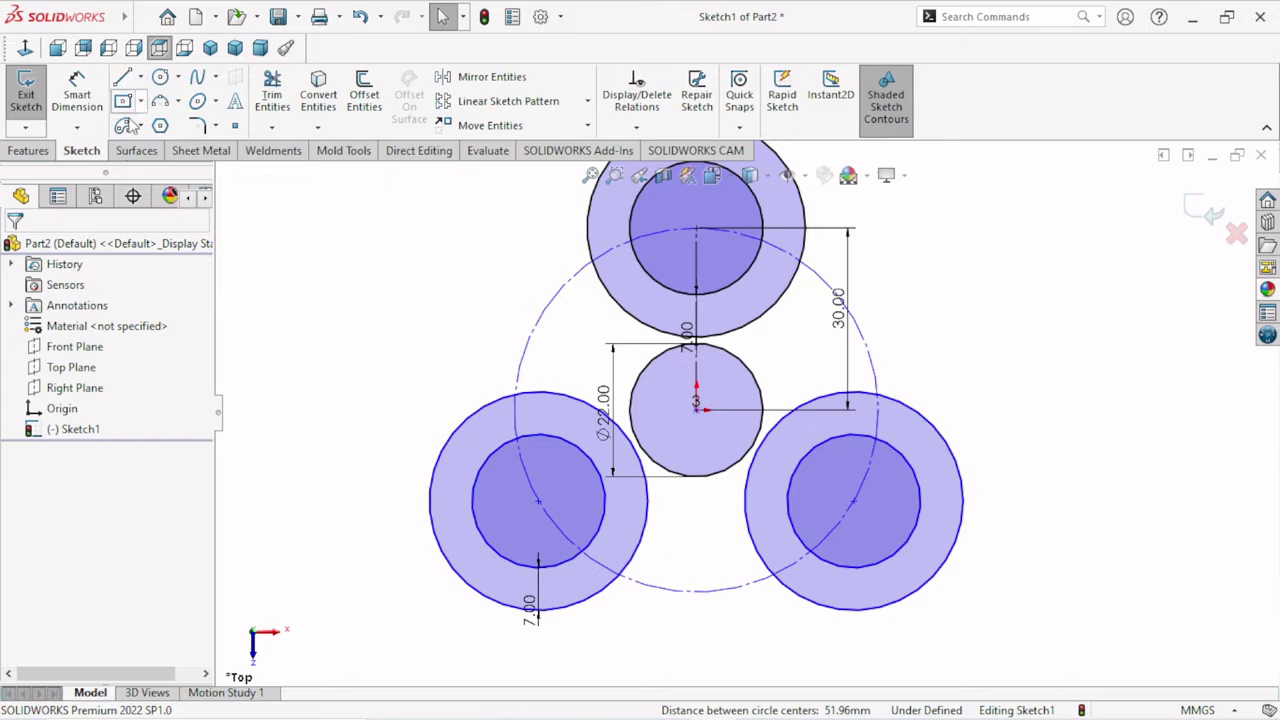
- Draw three concave 3-point arcs bridging the left, bottom and right gaps between rings
{"action": "left_click", "coordinate": [161, 103]}
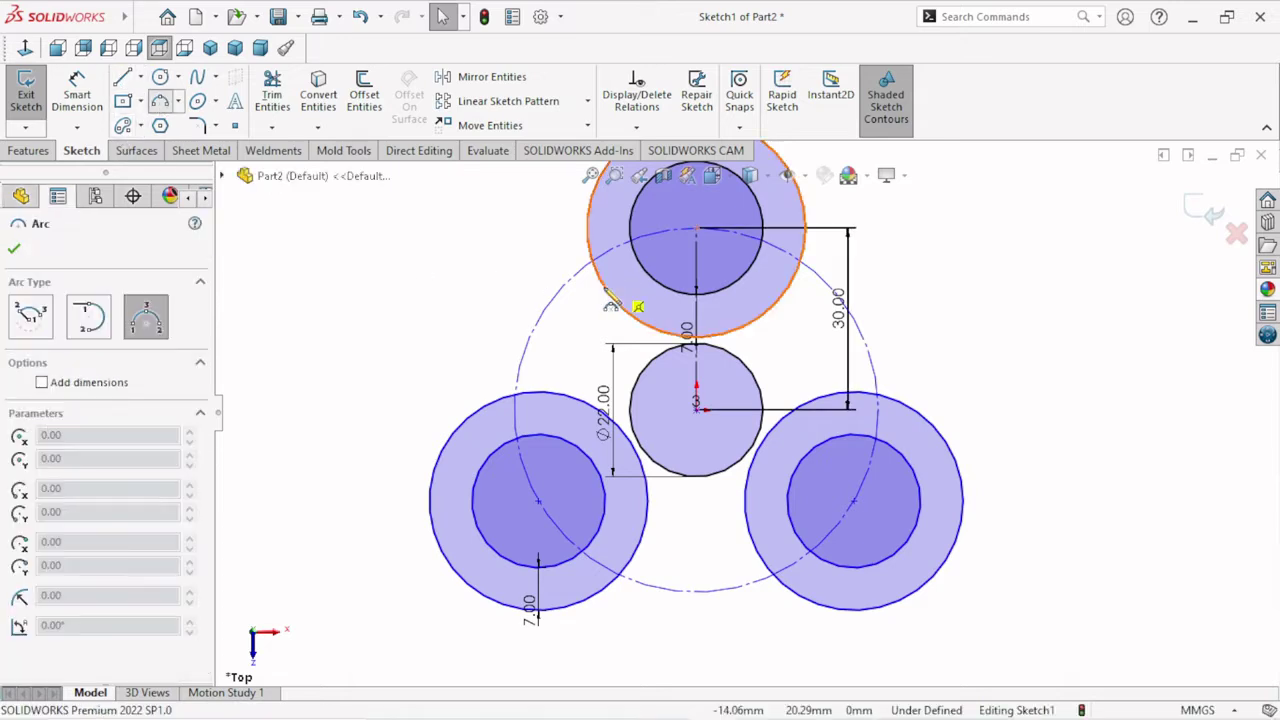
{"action": "left_click", "coordinate": [520, 311]}
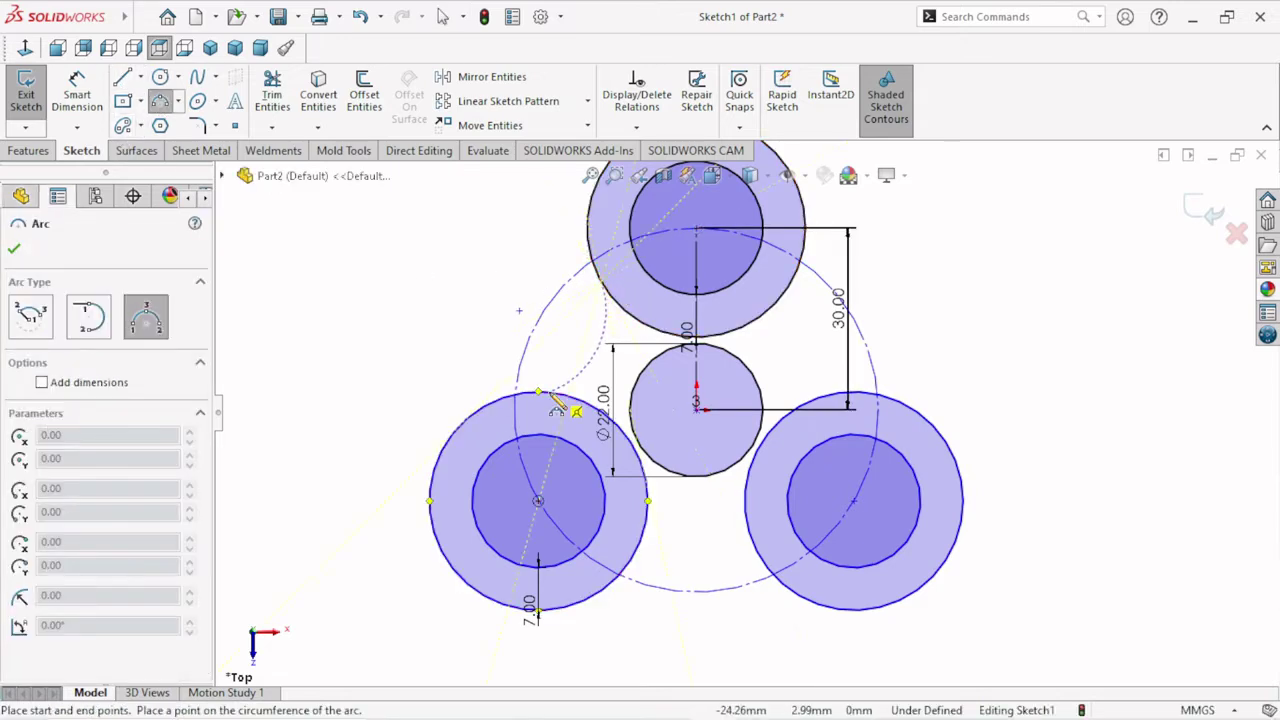
{"action": "left_click", "coordinate": [575, 387]}
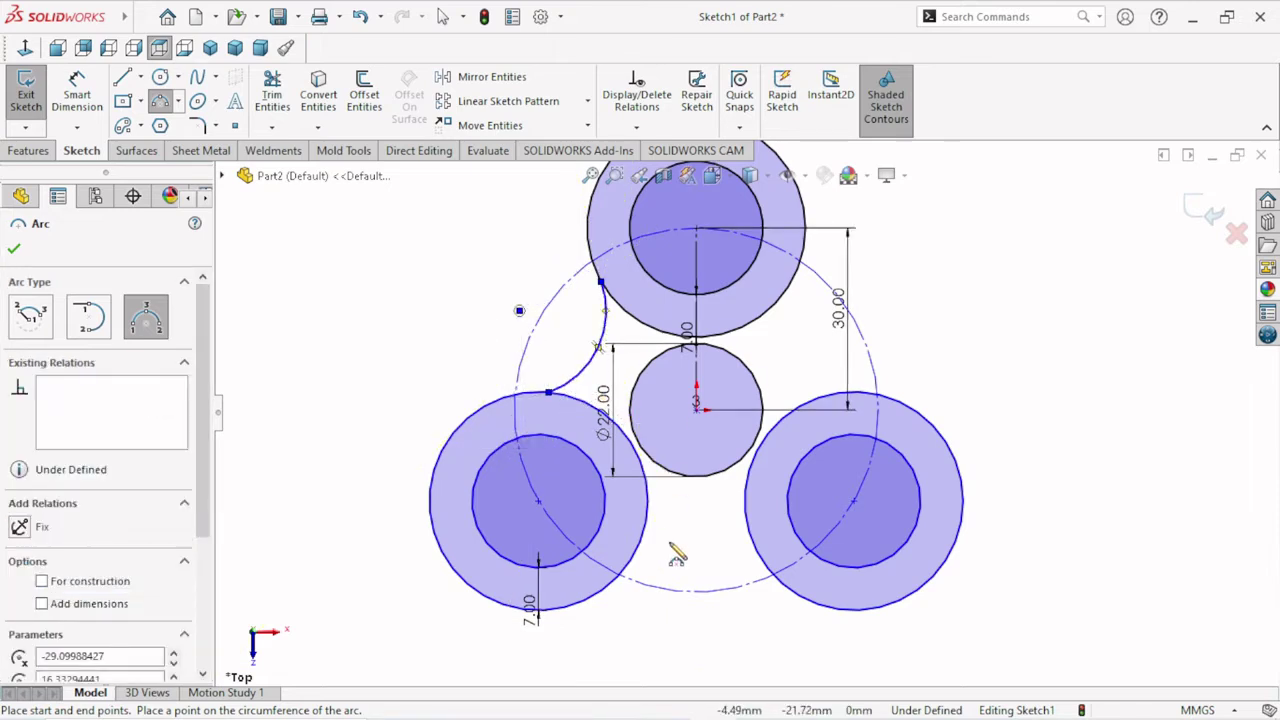
{"action": "left_click", "coordinate": [748, 530]}
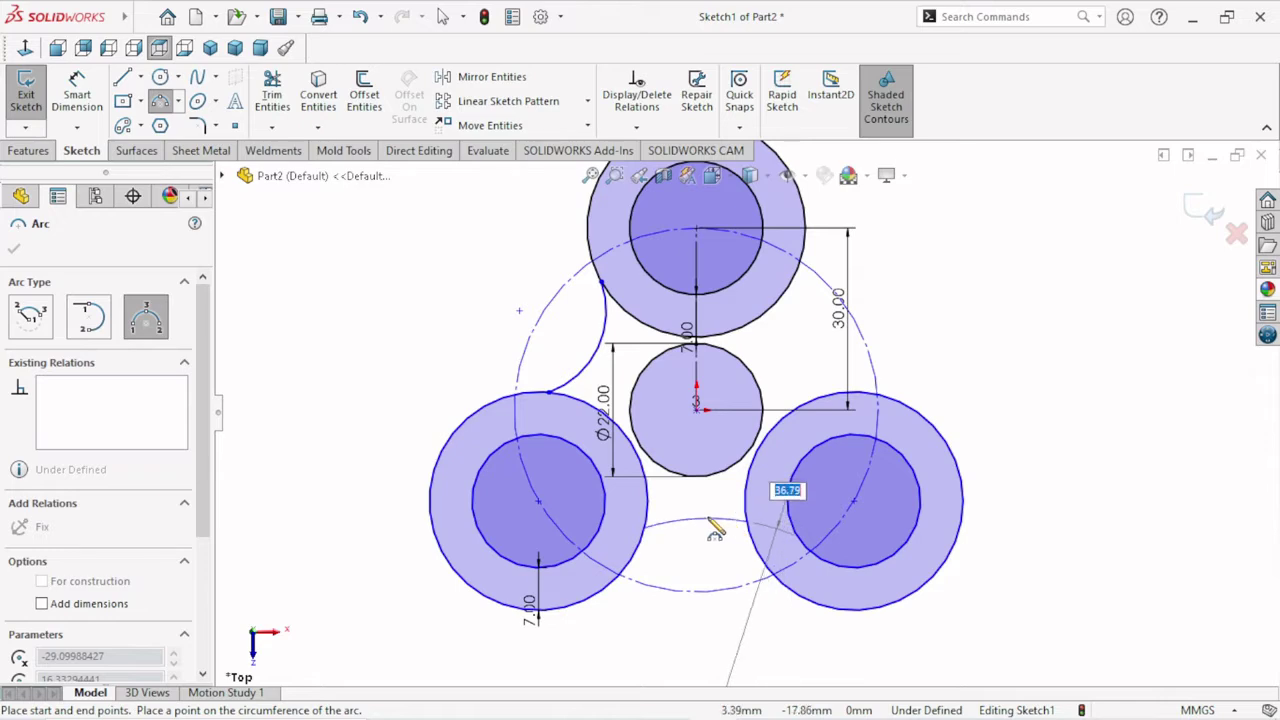
{"action": "left_click", "coordinate": [765, 540]}
{"action": "left_click", "coordinate": [692, 510]}
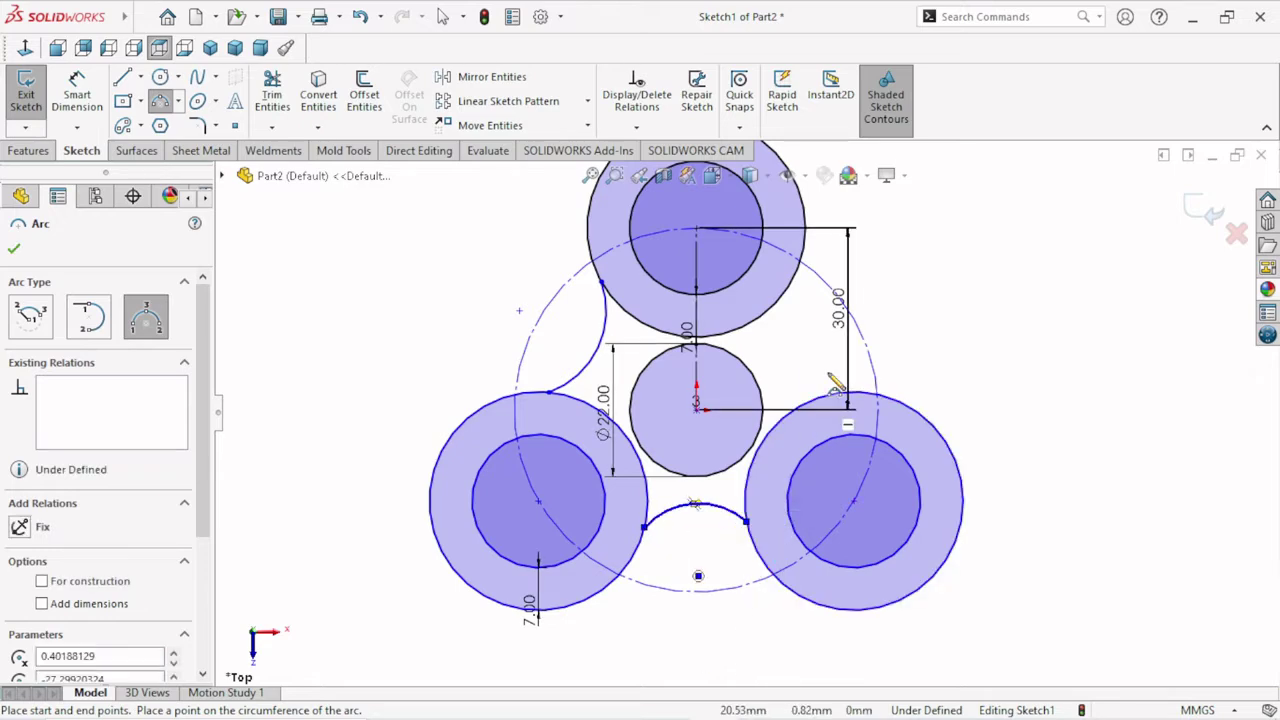
{"action": "left_click", "coordinate": [802, 343]}
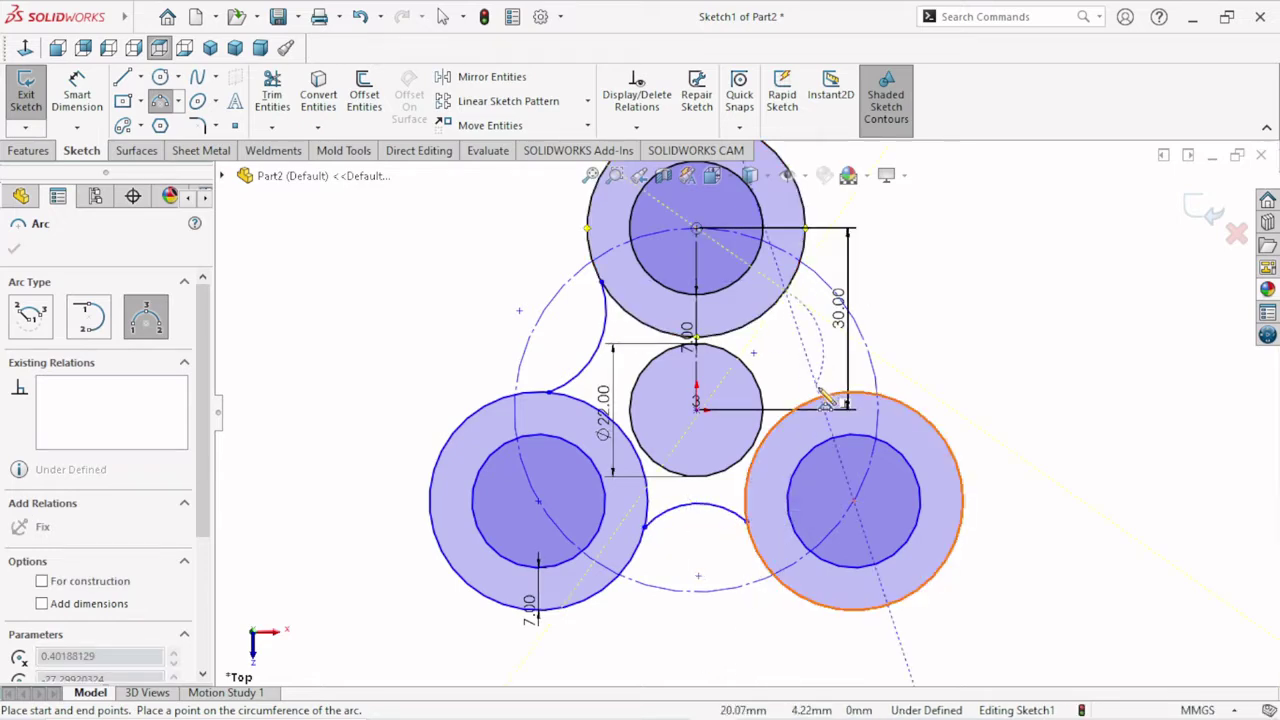
{"action": "left_click", "coordinate": [850, 328]}
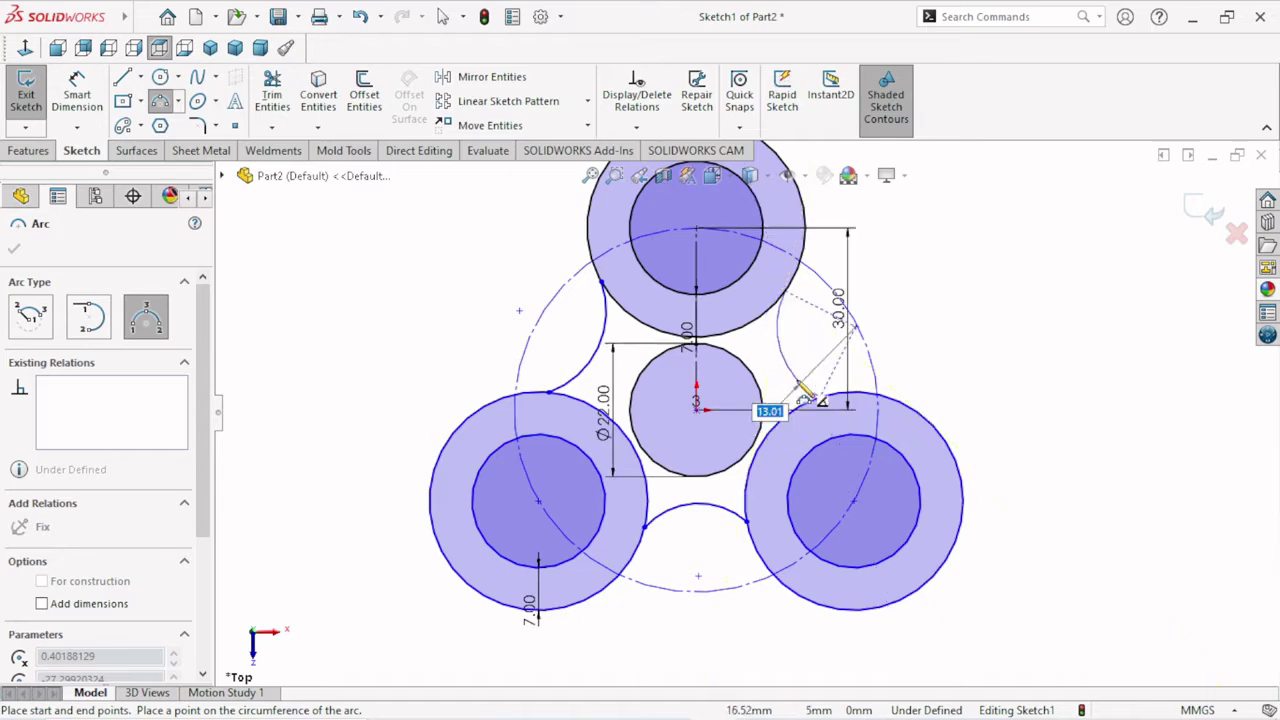
{"action": "left_click", "coordinate": [805, 395]}
{"action": "left_click", "coordinate": [778, 335]}
{"action": "right_click", "coordinate": [880, 335]}
{"action": "left_click", "coordinate": [914, 337]}
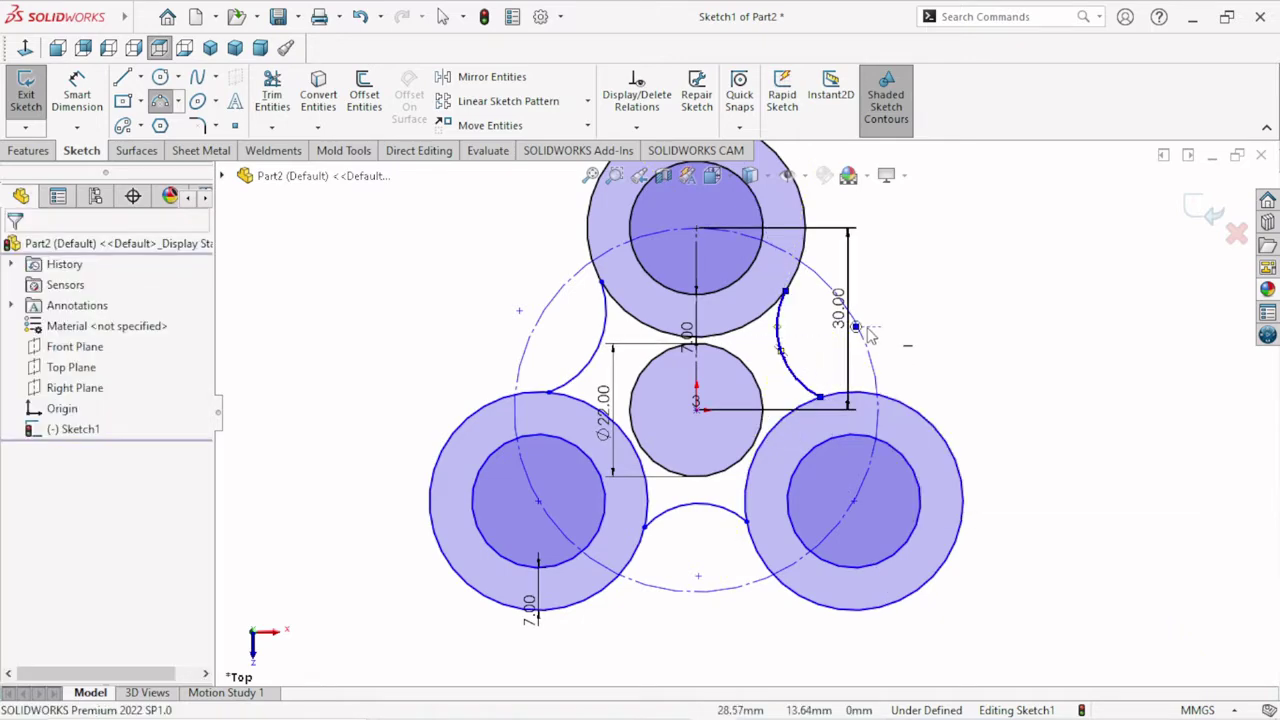
{"action": "scroll", "coordinate": [861, 328], "scroll_direction": "down", "scroll_amount": 4}
{"action": "scroll", "coordinate": [603, 445], "scroll_direction": "up", "scroll_amount": 3}
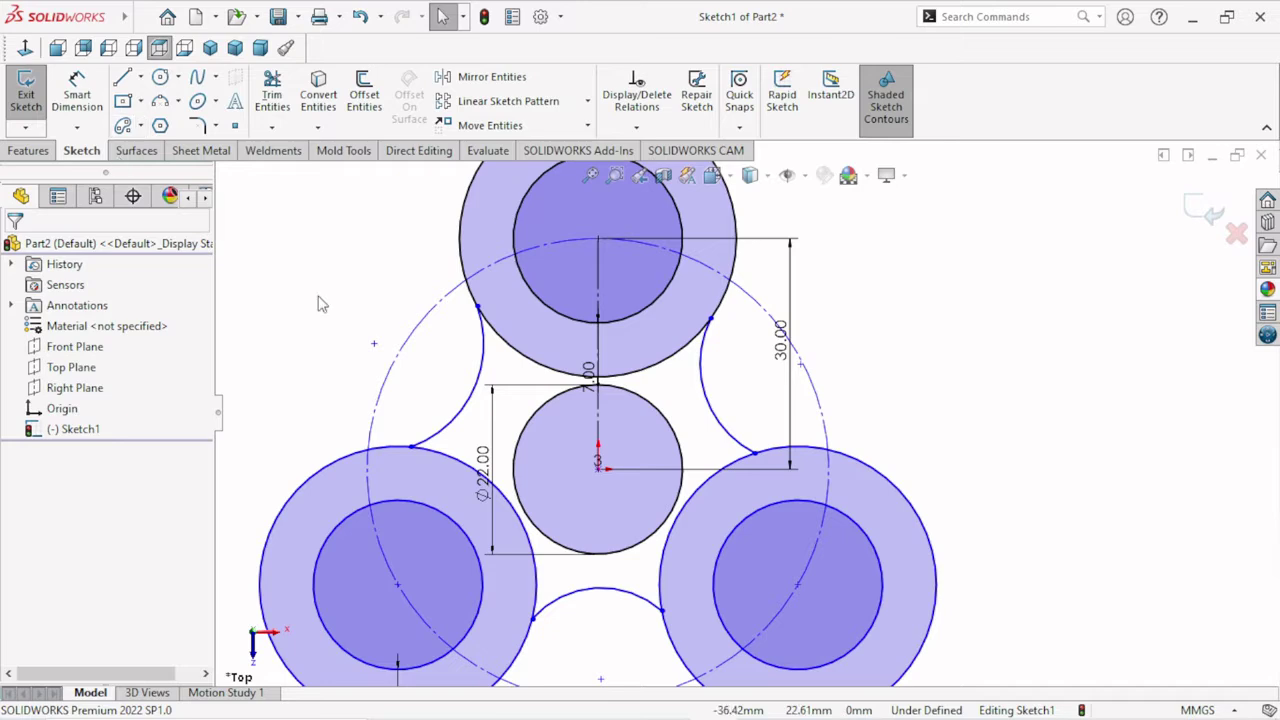
{"action": "right_click", "coordinate": [350, 280]}
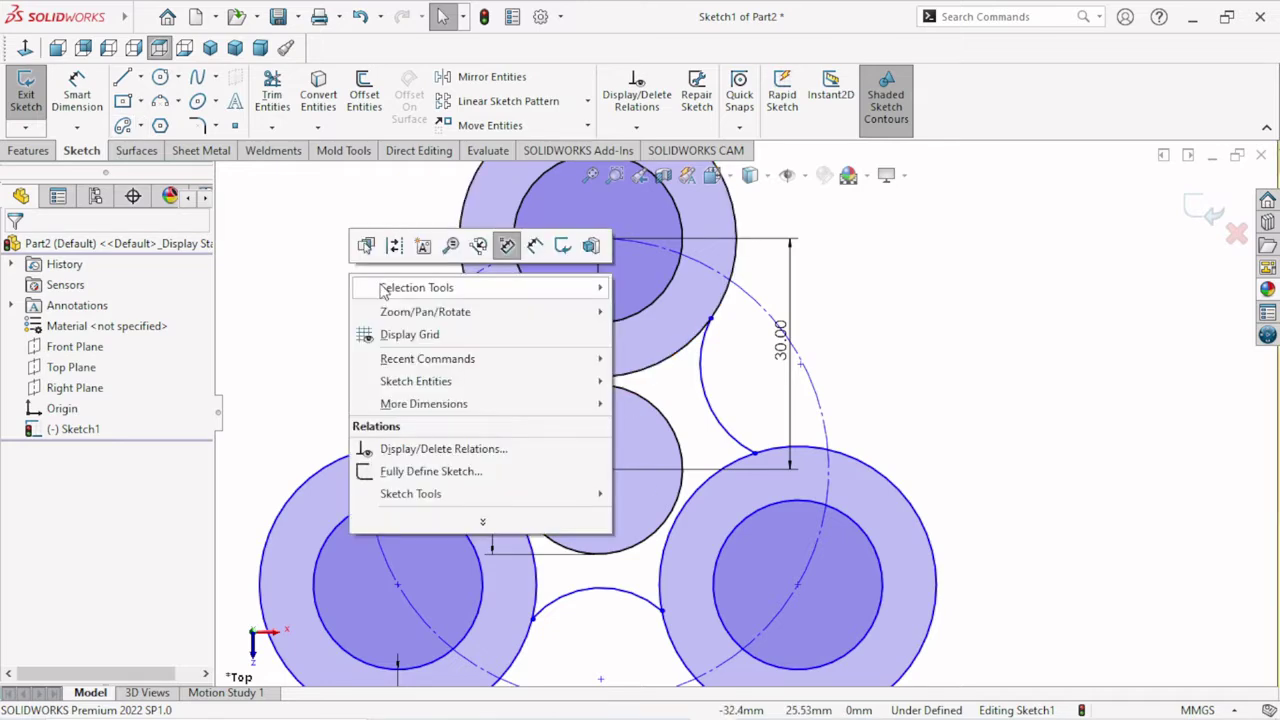
{"action": "key", "text": "Escape"}
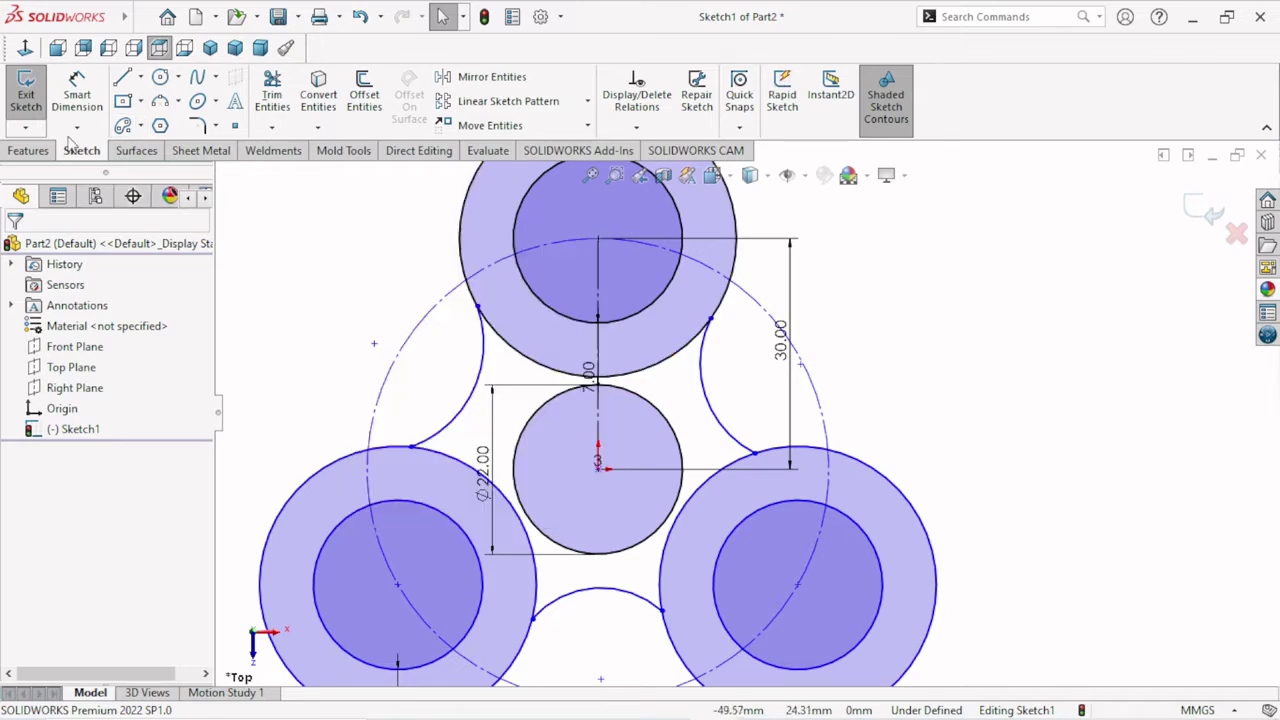
{"action": "left_click", "coordinate": [26, 95]}
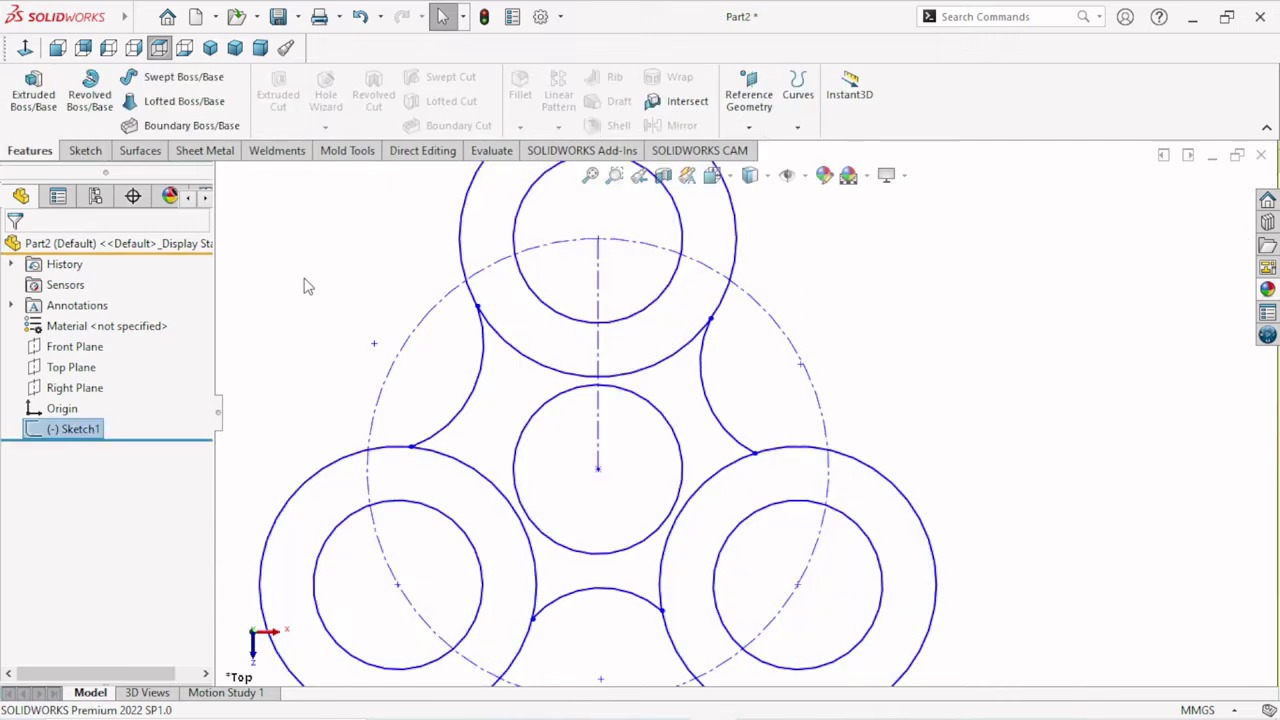
{"action": "key", "text": "f"}
{"action": "left_click", "coordinate": [425, 345]}
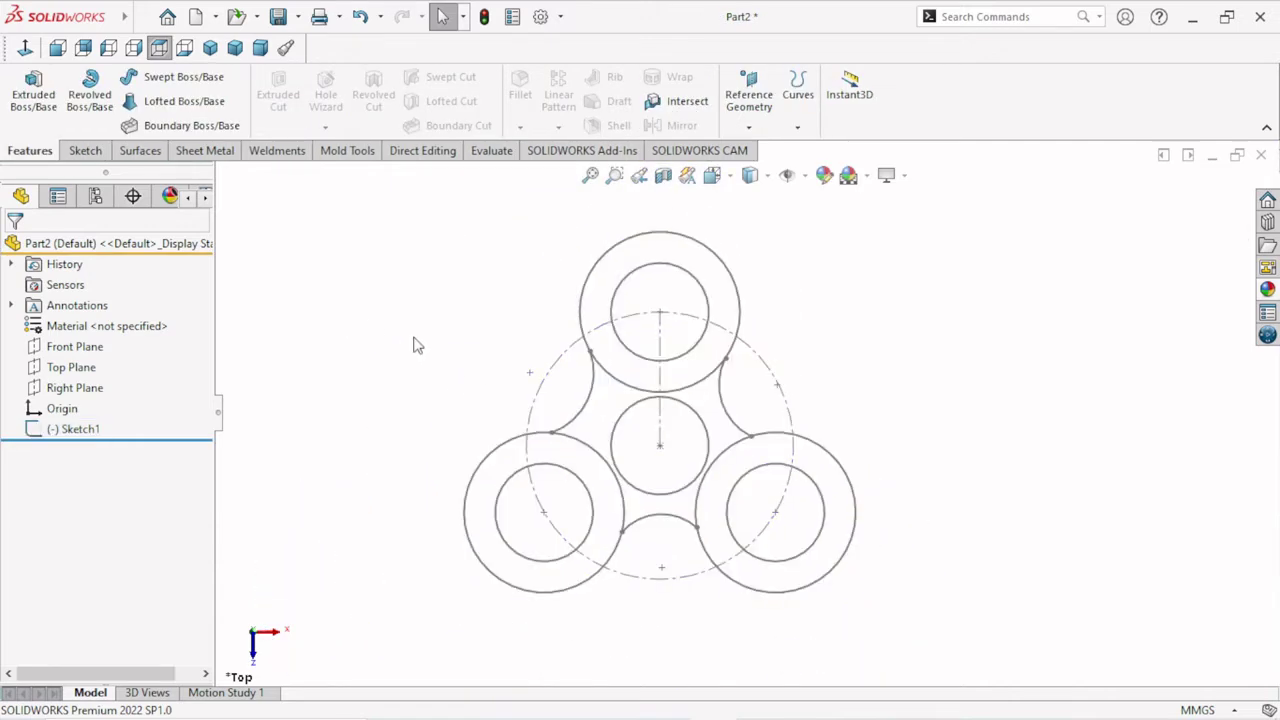
{"action": "scroll", "coordinate": [565, 370], "scroll_direction": "down", "scroll_amount": 3}
{"action": "scroll", "coordinate": [673, 398], "scroll_direction": "up", "scroll_amount": 1}
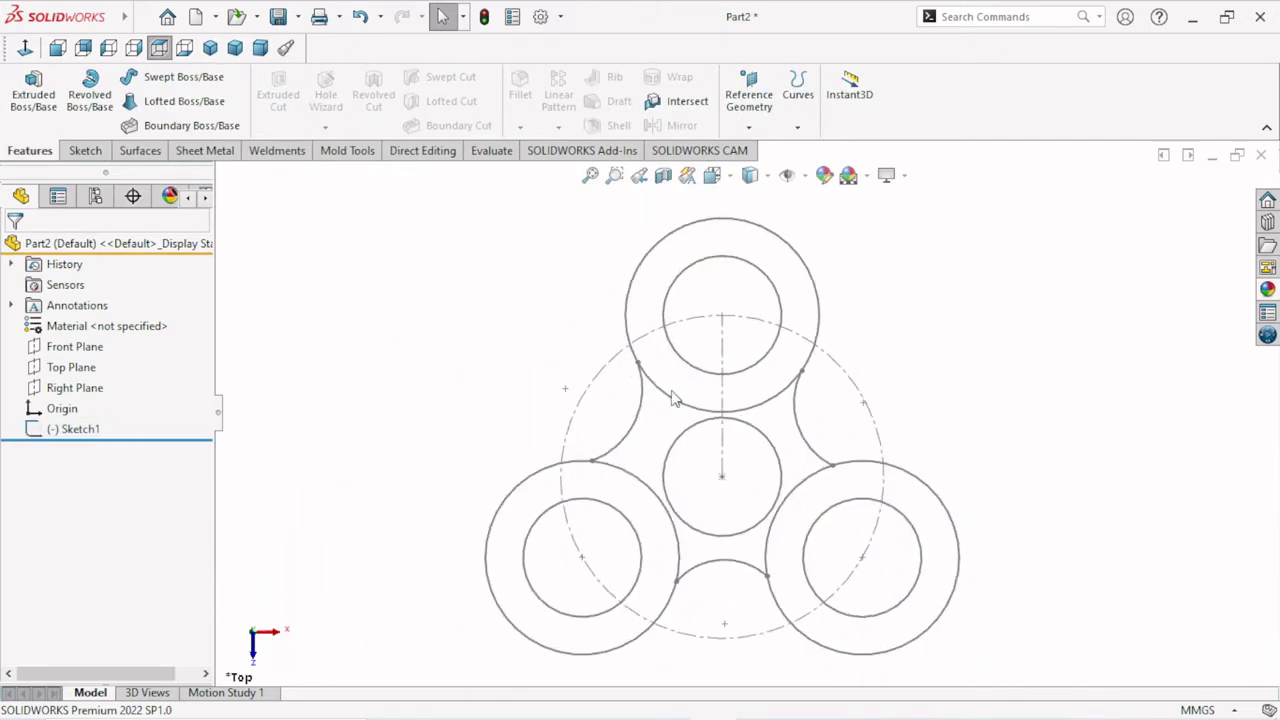
{"action": "left_click", "coordinate": [88, 434]}
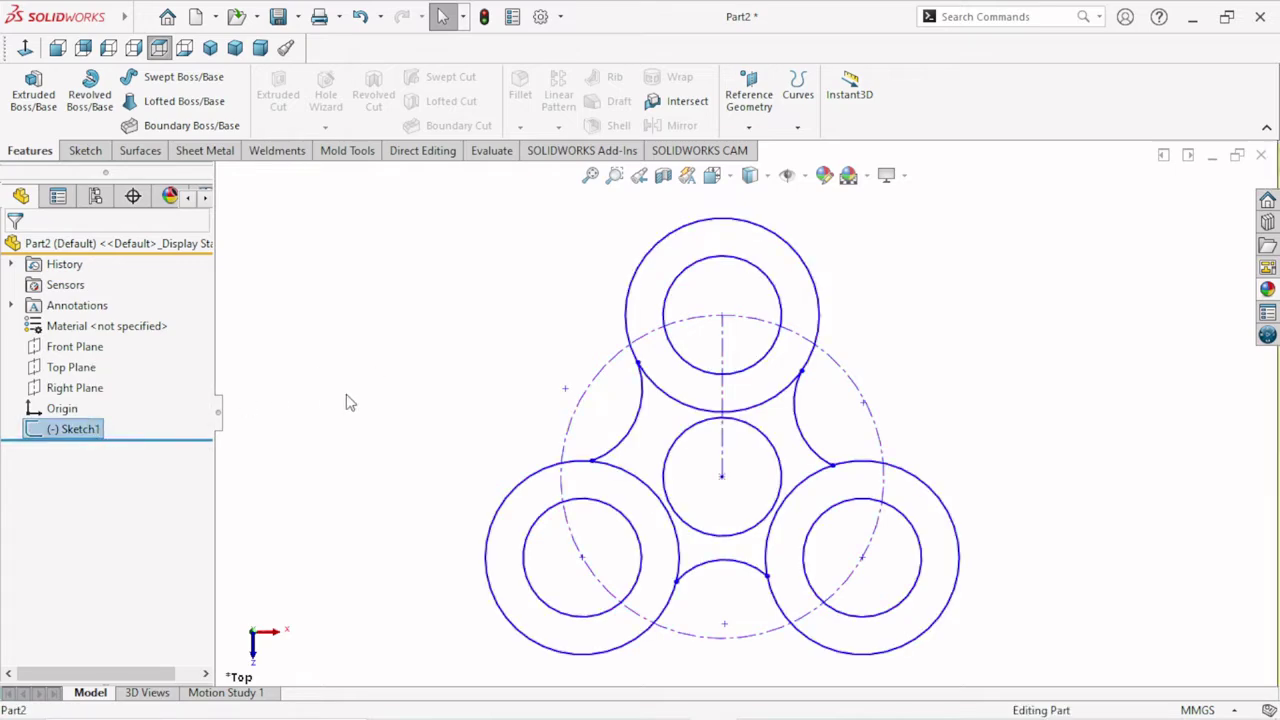
{"action": "left_click", "coordinate": [350, 402]}
{"action": "left_click", "coordinate": [361, 17]}
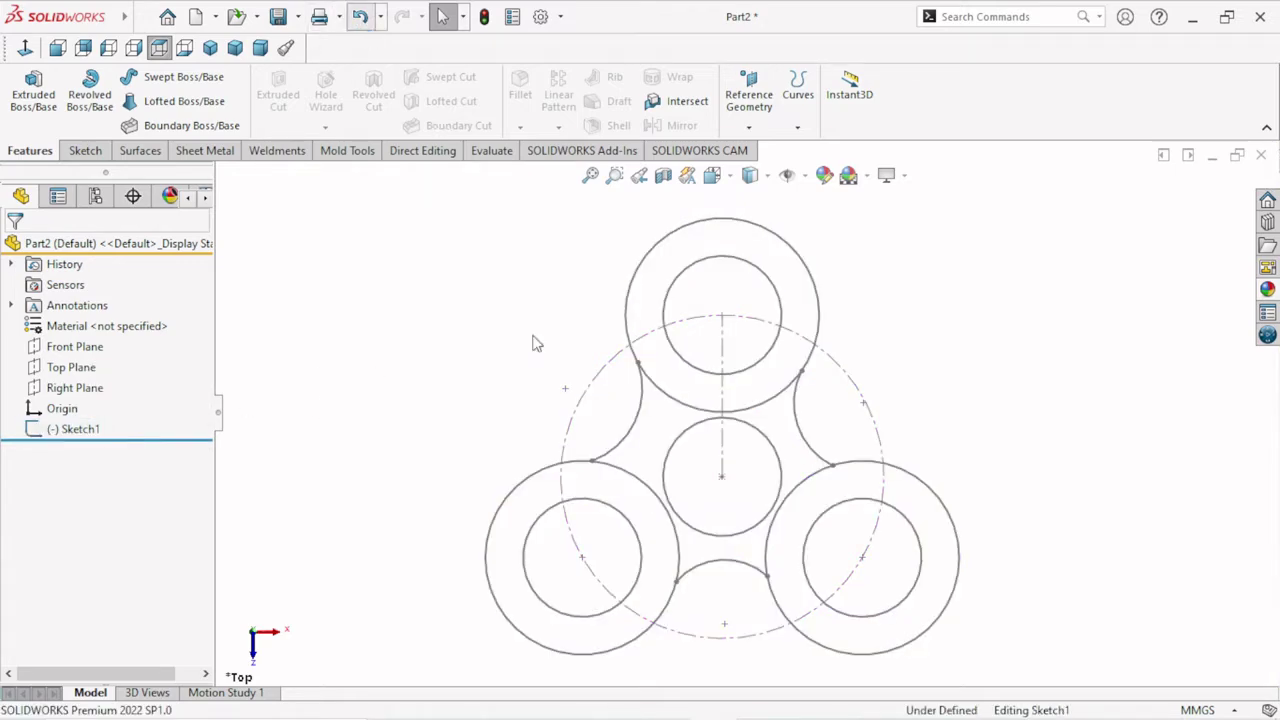
{"action": "scroll", "coordinate": [665, 368], "scroll_direction": "down", "scroll_amount": 2}
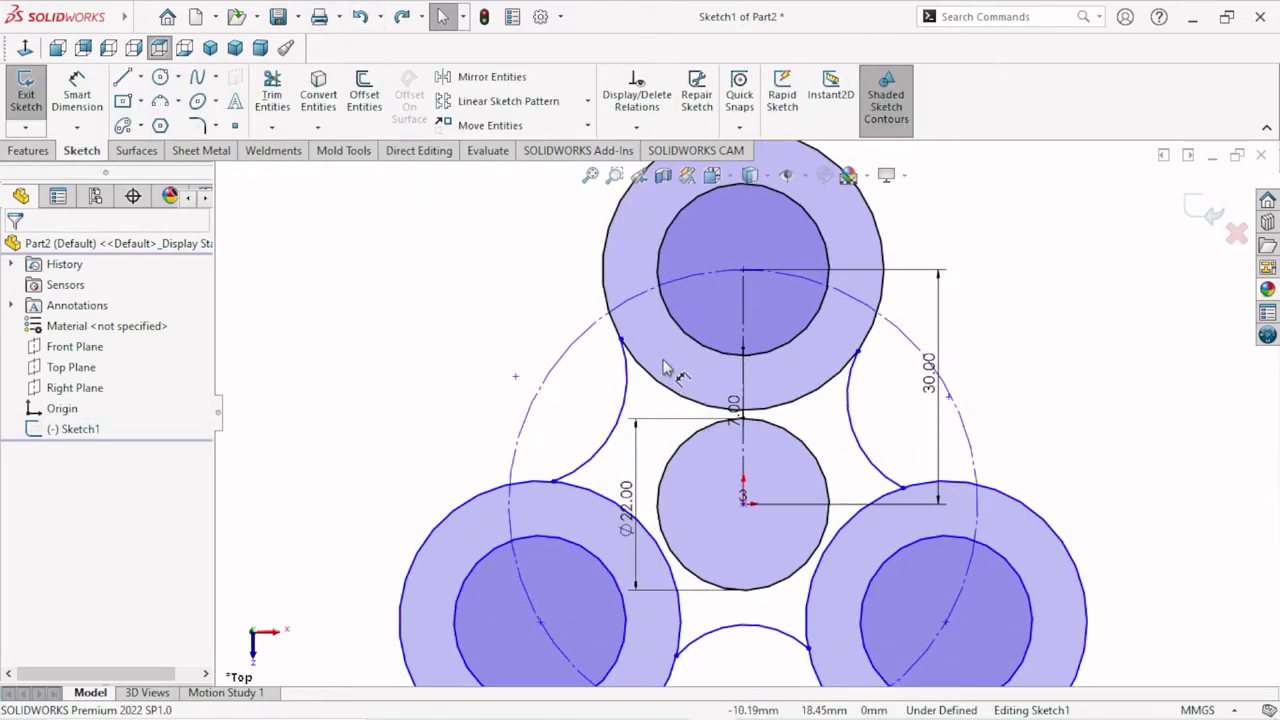
{"action": "left_click", "coordinate": [627, 396]}
- Make the left connecting arc tangent to the top ring and reselect it with the bottom-left ring
{"action": "left_click", "coordinate": [735, 365], "text": "ctrl"}
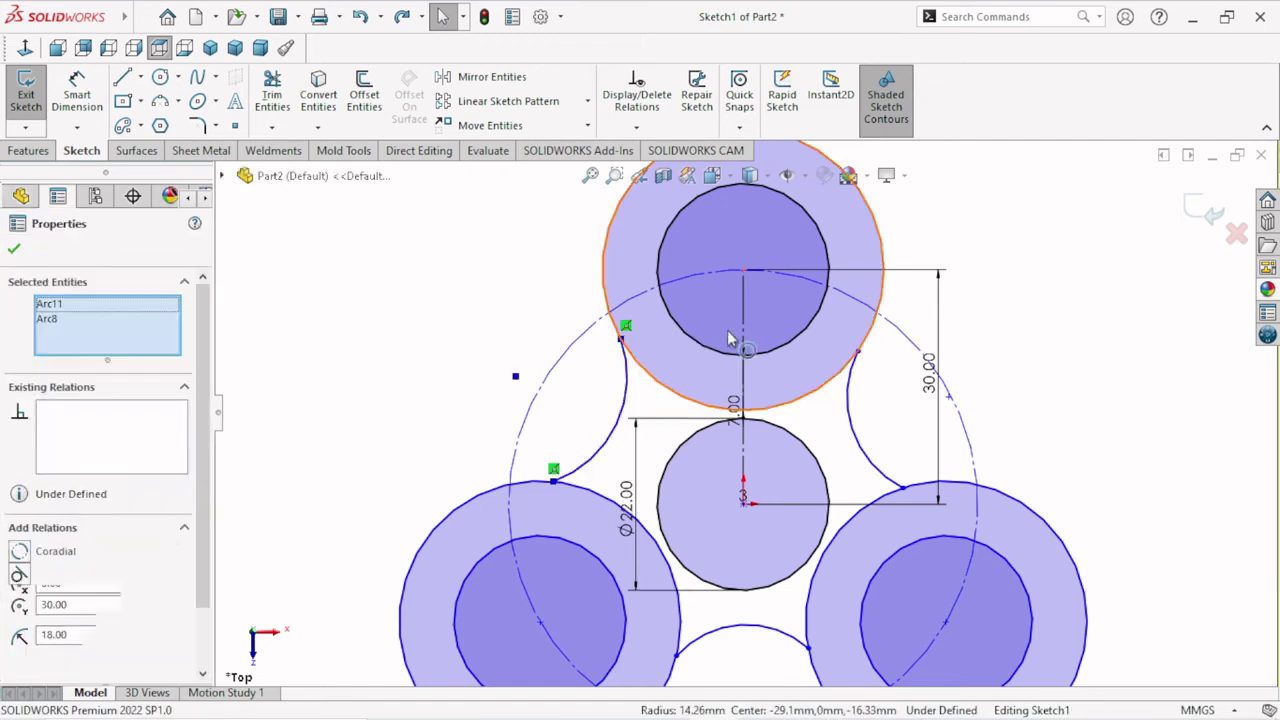
{"action": "left_click", "coordinate": [723, 284]}
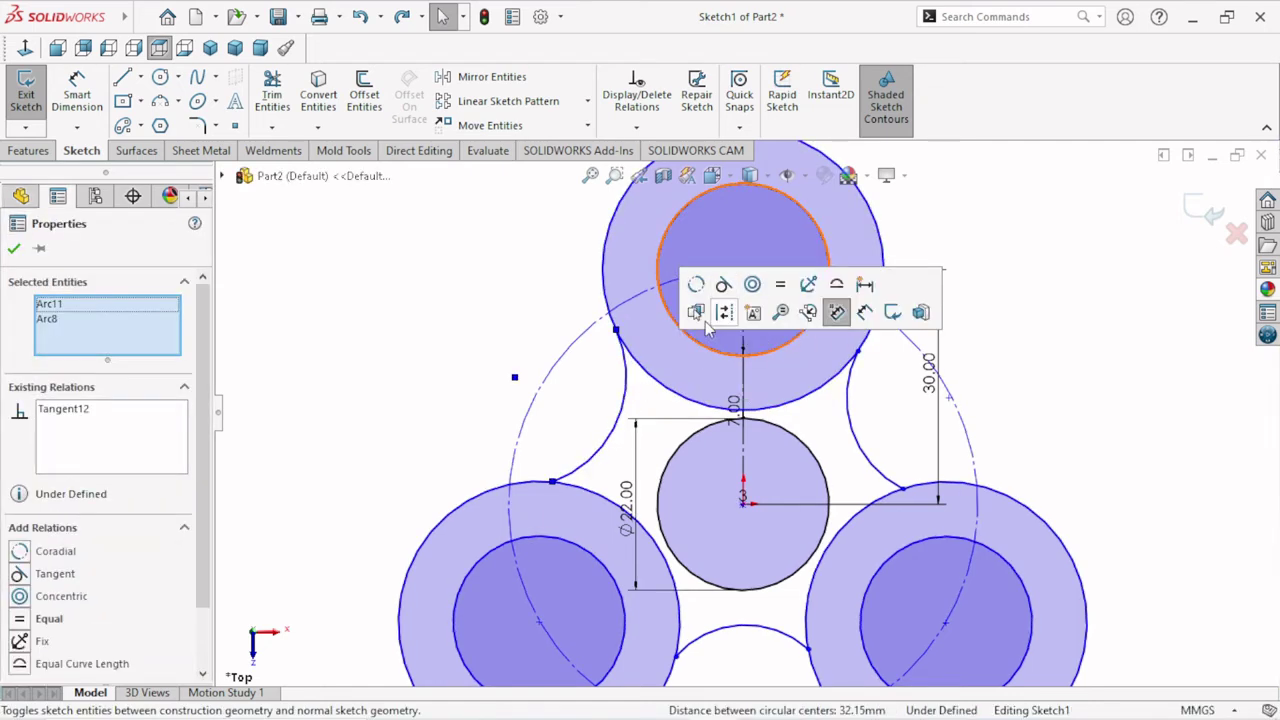
{"action": "left_click", "coordinate": [578, 480]}
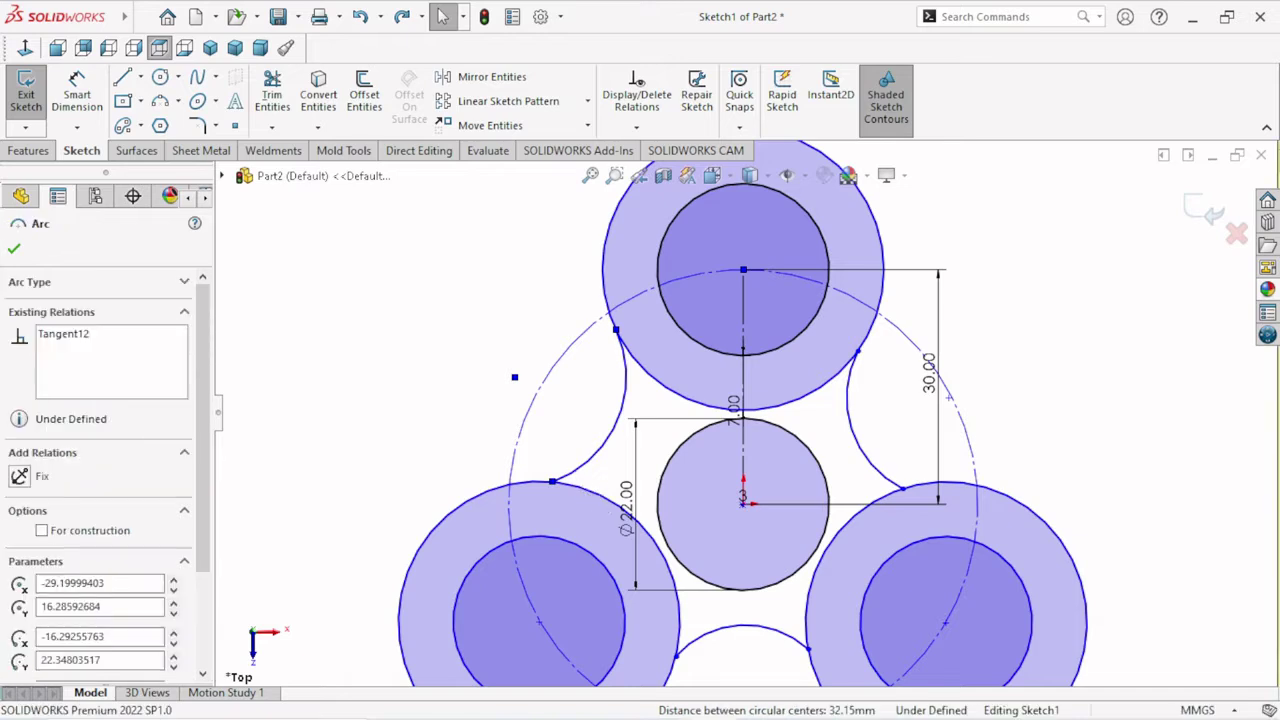
{"action": "left_click", "coordinate": [580, 488], "text": "ctrl"}
{"action": "left_click", "coordinate": [582, 492]}
{"action": "left_click", "coordinate": [578, 482], "text": "ctrl"}
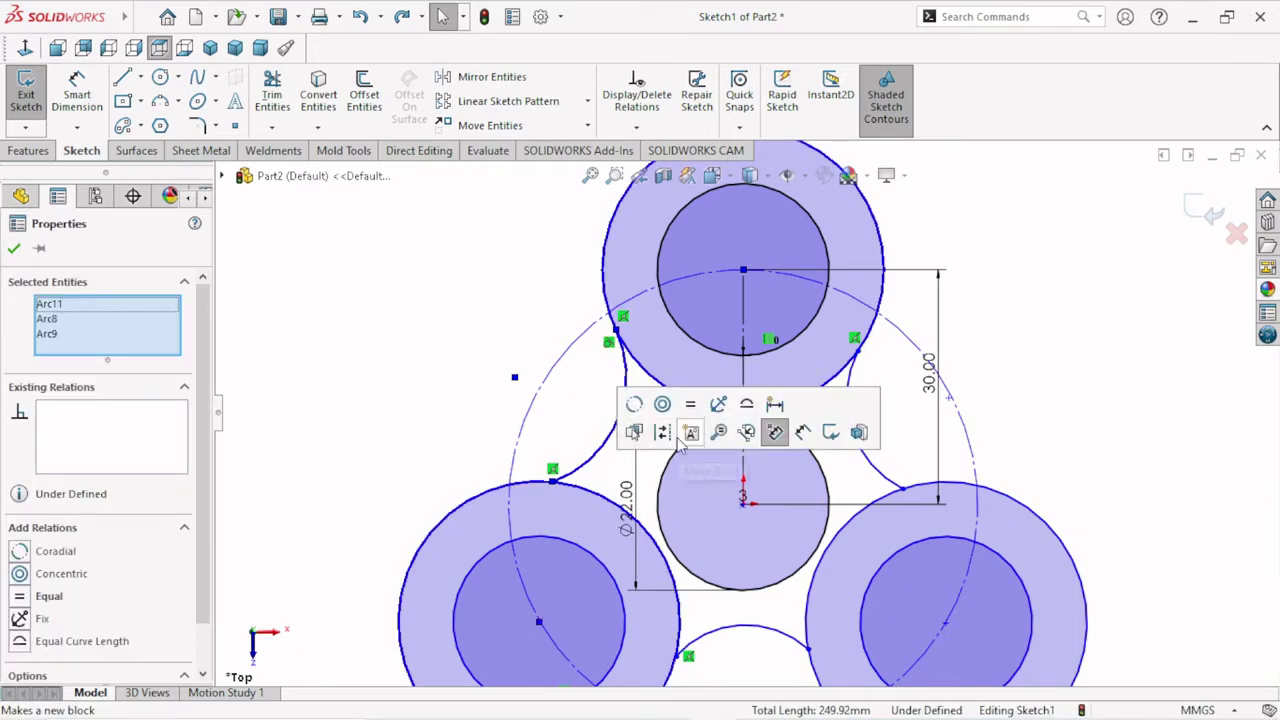
{"action": "left_click", "coordinate": [578, 482]}
- Undo a mistaken tangent relation between the top and lower-left circles
{"action": "left_click", "coordinate": [627, 447], "text": "ctrl"}
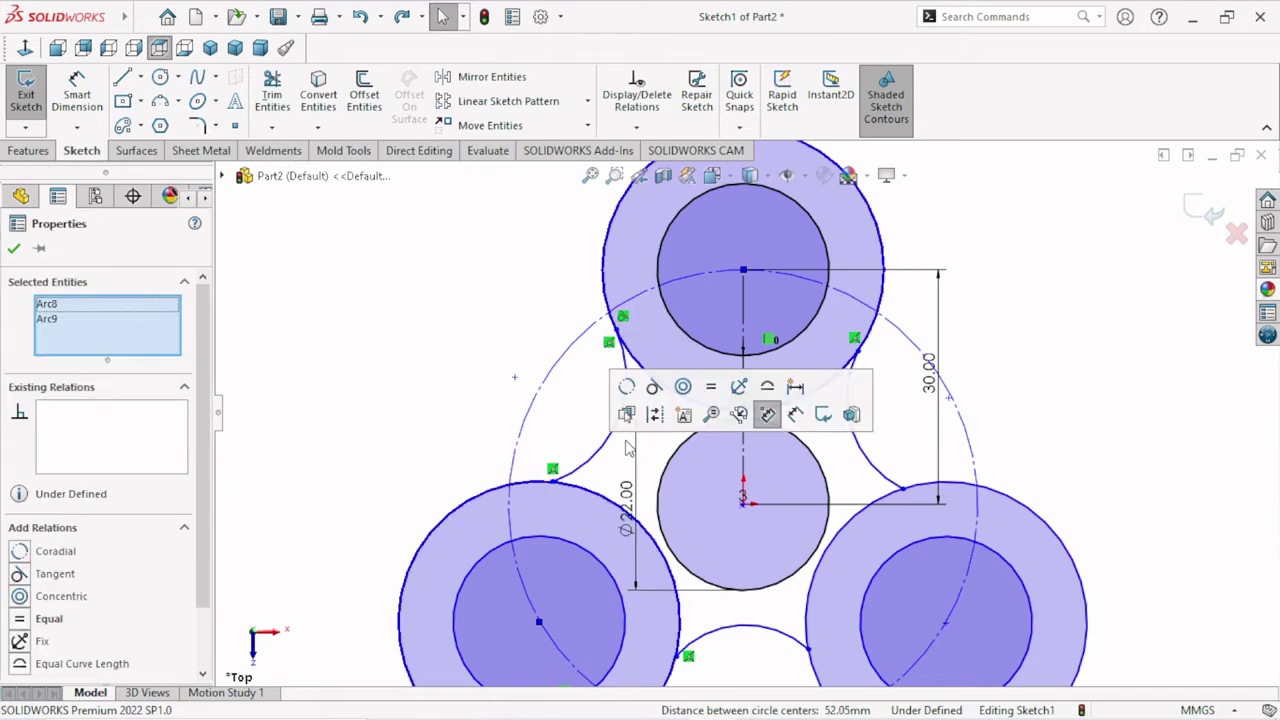
{"action": "left_click", "coordinate": [655, 388]}
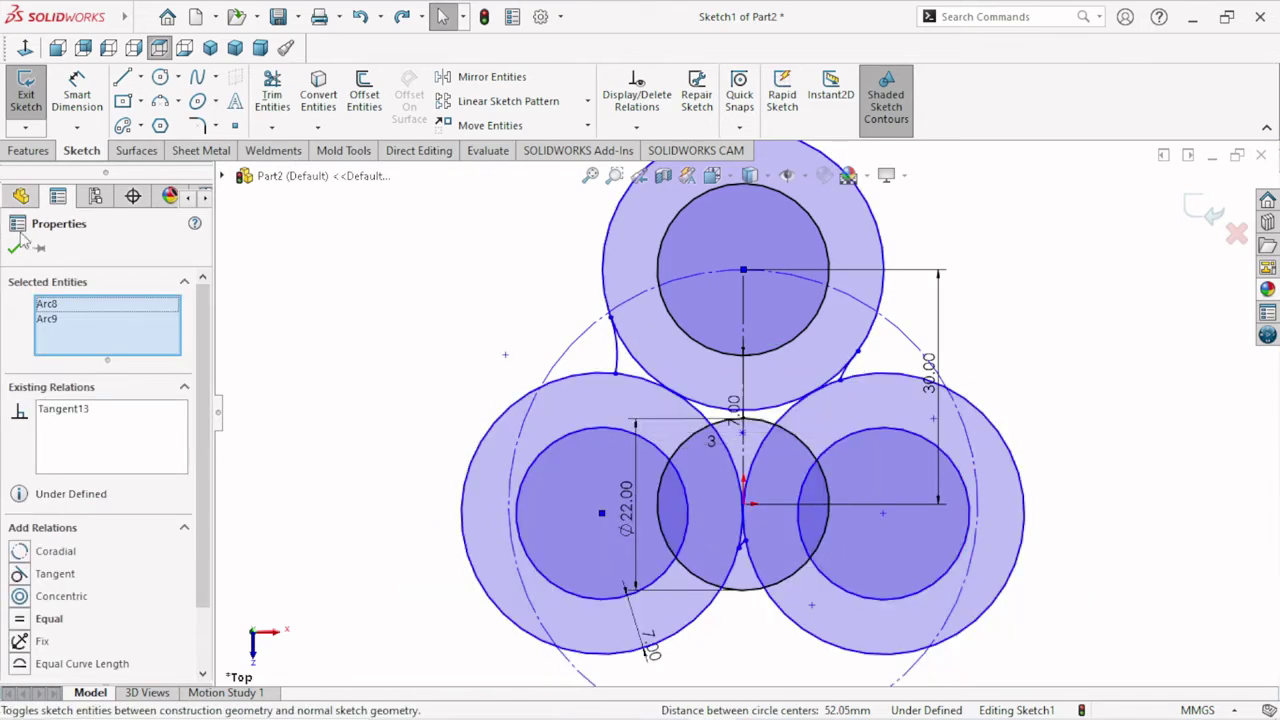
{"action": "left_click", "coordinate": [358, 17]}
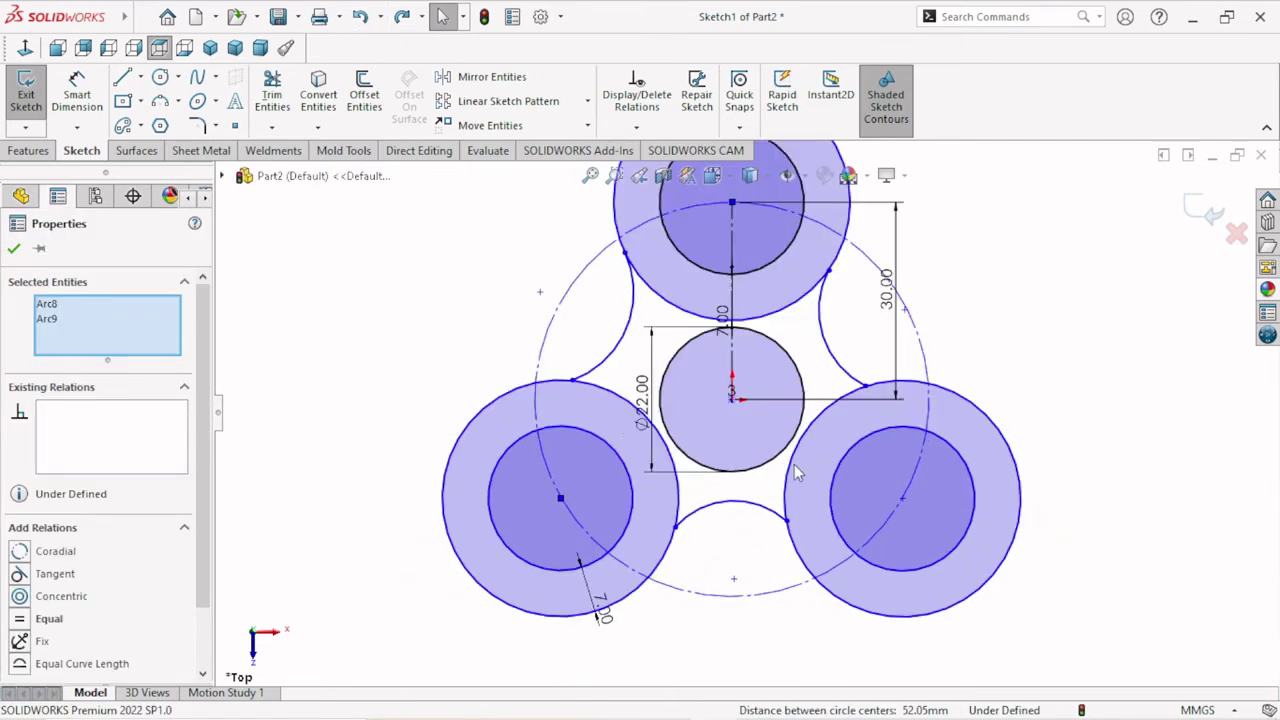
- Make the bottom connecting arc tangent to the lower-left outer circle
{"action": "scroll", "coordinate": [795, 480], "scroll_direction": "down", "scroll_amount": 1}
{"action": "scroll", "coordinate": [786, 530], "scroll_direction": "down", "scroll_amount": 1}
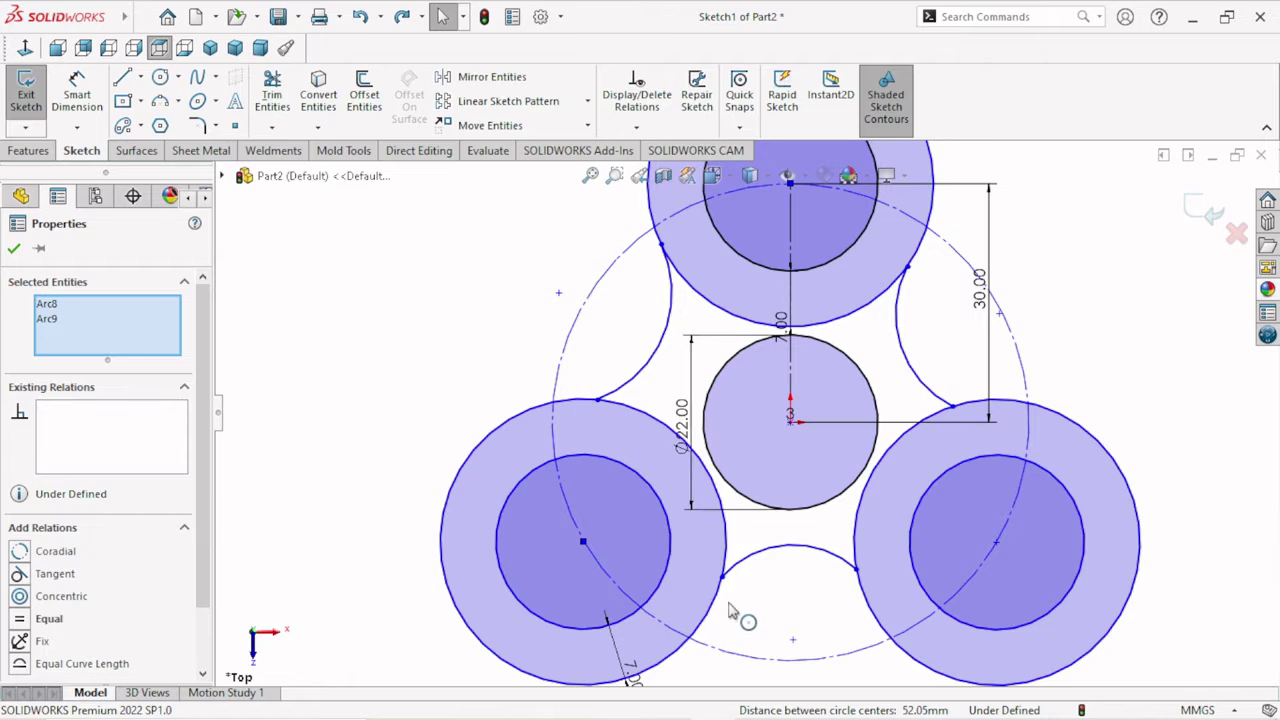
{"action": "left_click_drag", "start_coordinate": [740, 519], "coordinate": [705, 627]}
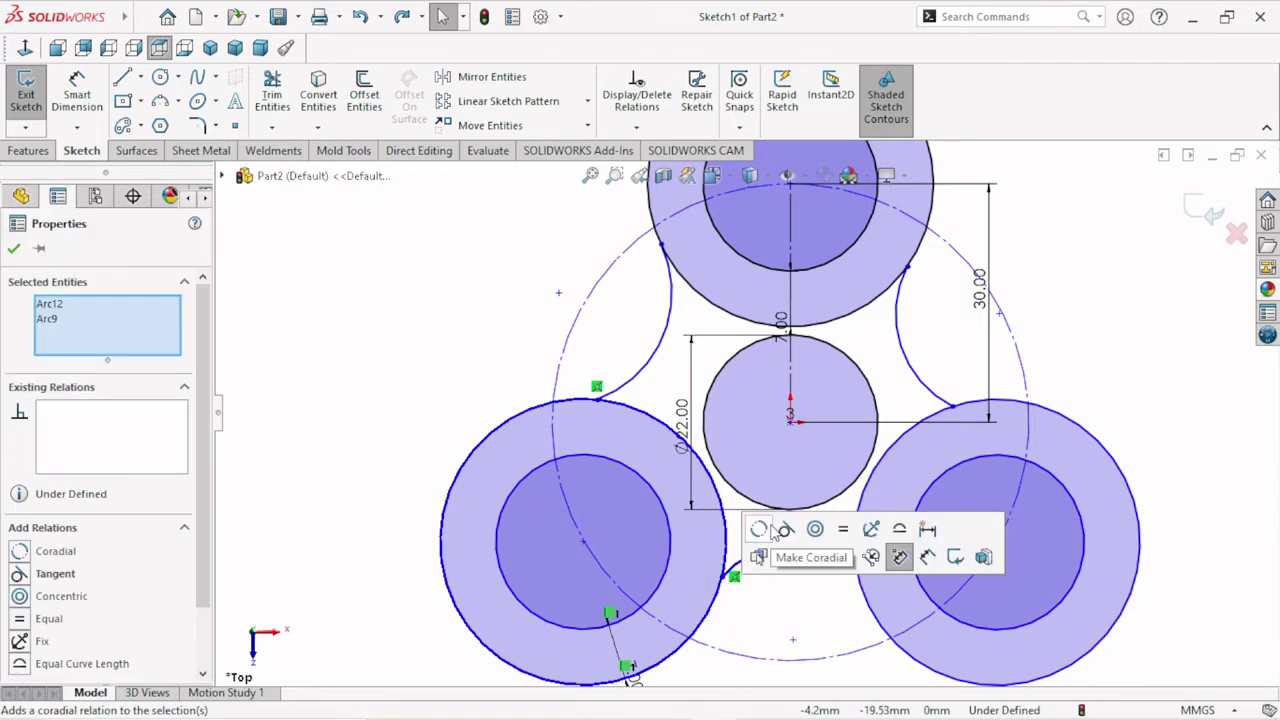
{"action": "left_click", "coordinate": [786, 530]}
{"action": "scroll", "coordinate": [757, 597], "scroll_direction": "up", "scroll_amount": 2}
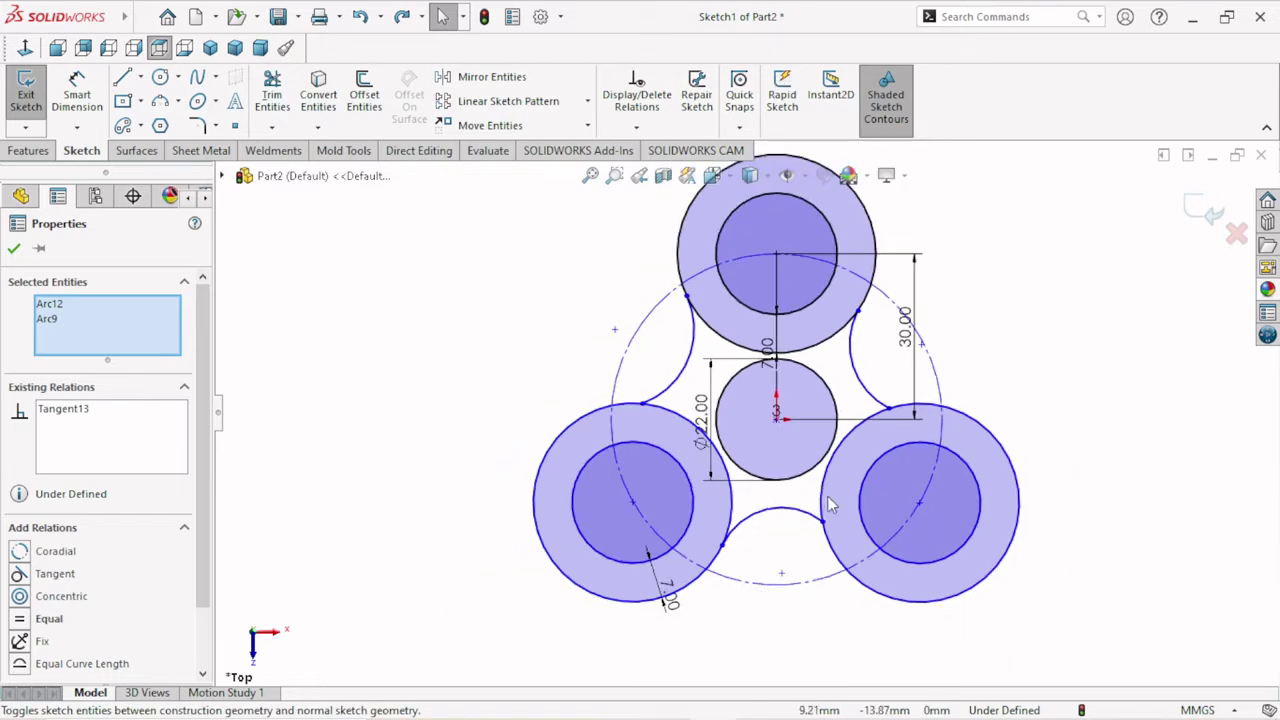
{"action": "left_click", "coordinate": [803, 502]}
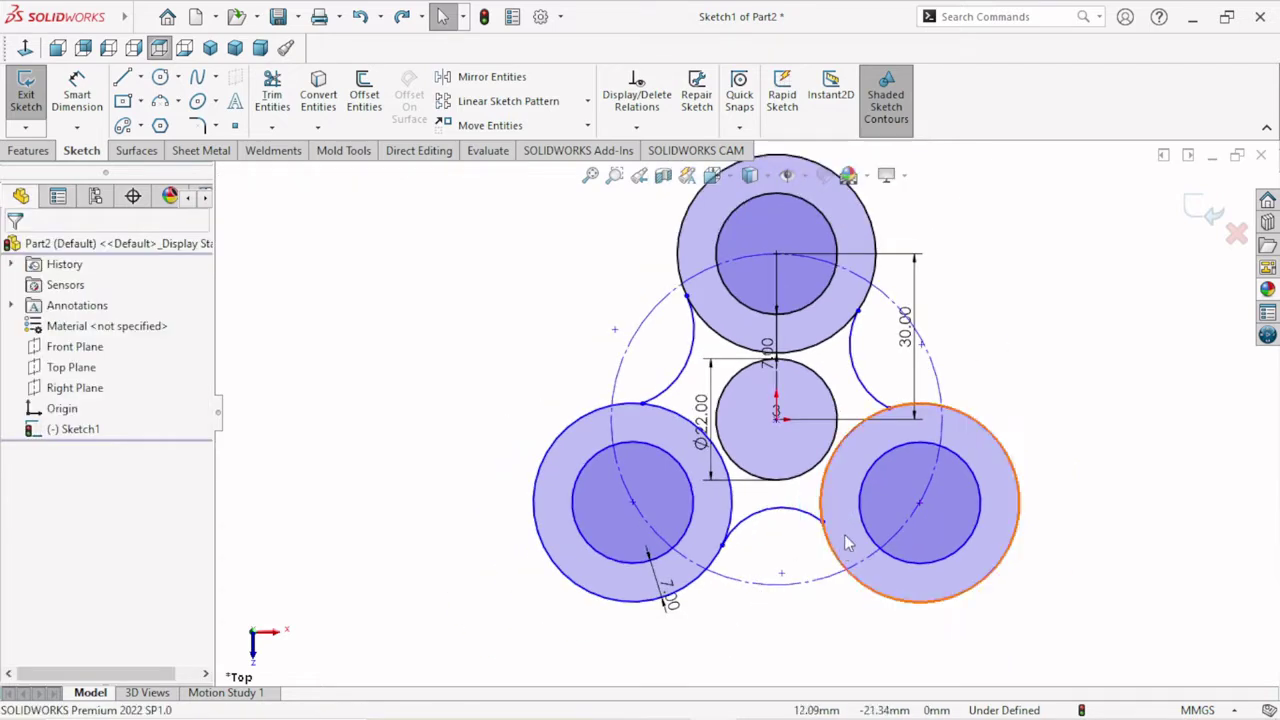
{"action": "mouse_move", "coordinate": [803, 494]}
{"action": "left_mouse_down"}
{"action": "mouse_move", "coordinate": [877, 556]}
{"action": "mouse_move", "coordinate": [850, 562]}
{"action": "left_mouse_up"}
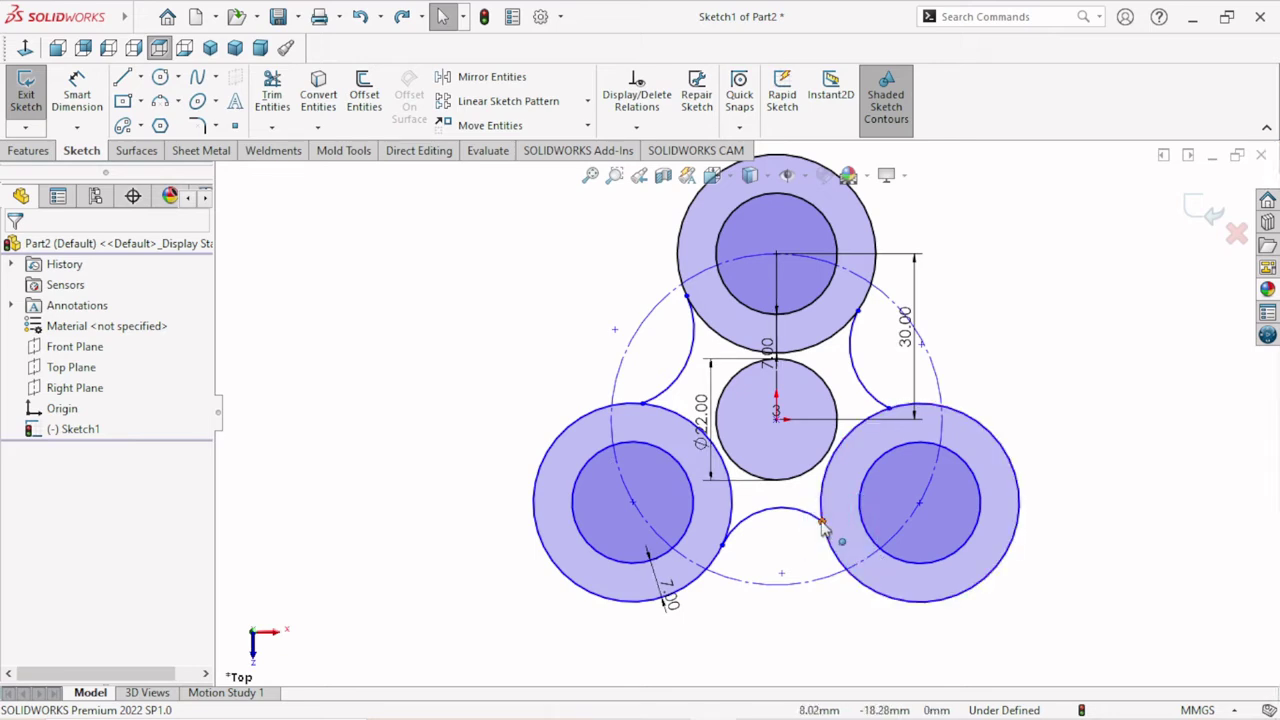
- Make the bottom connecting arc tangent to the lower-right outer circle
{"action": "left_click", "coordinate": [826, 514]}
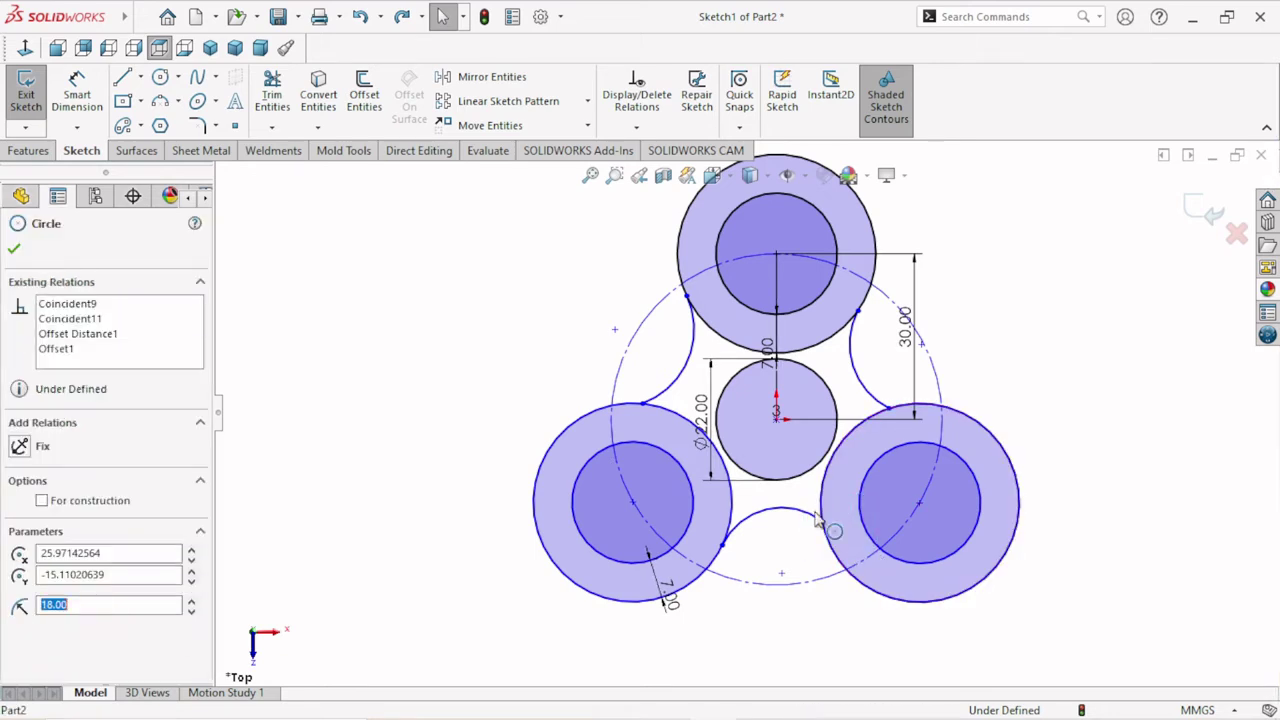
{"action": "left_click", "coordinate": [818, 527], "text": "ctrl"}
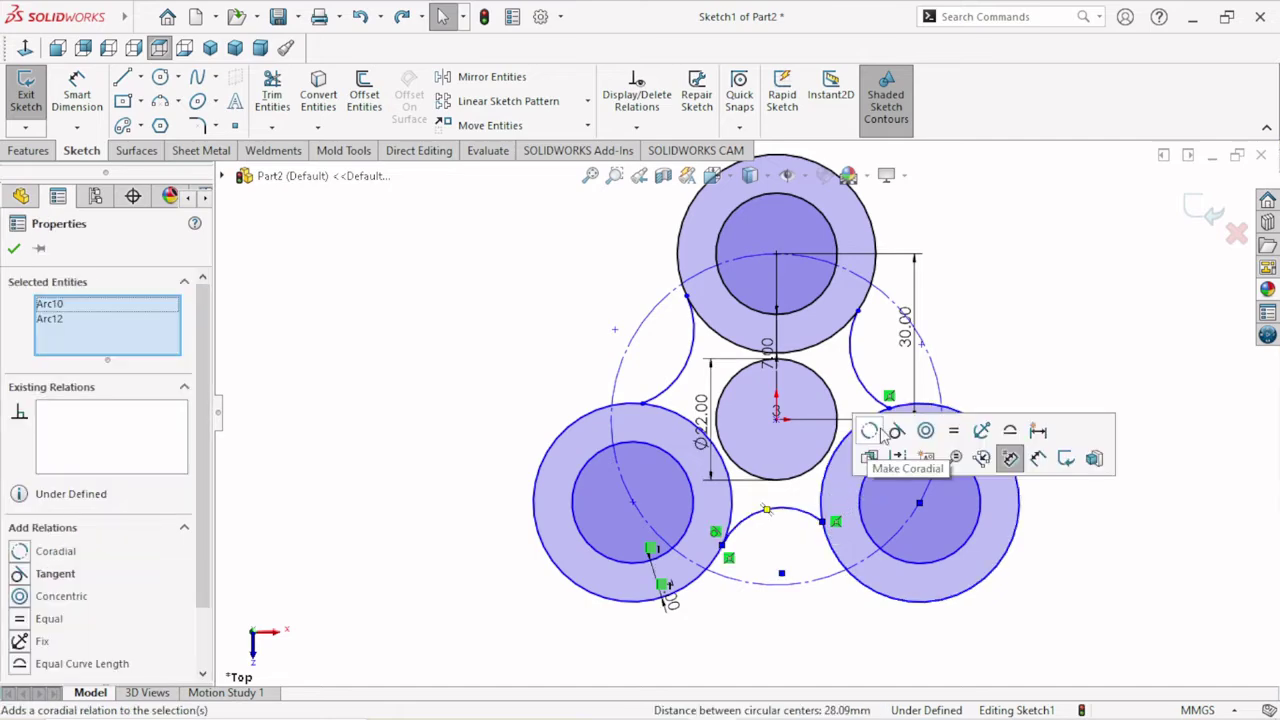
{"action": "left_click", "coordinate": [897, 431]}
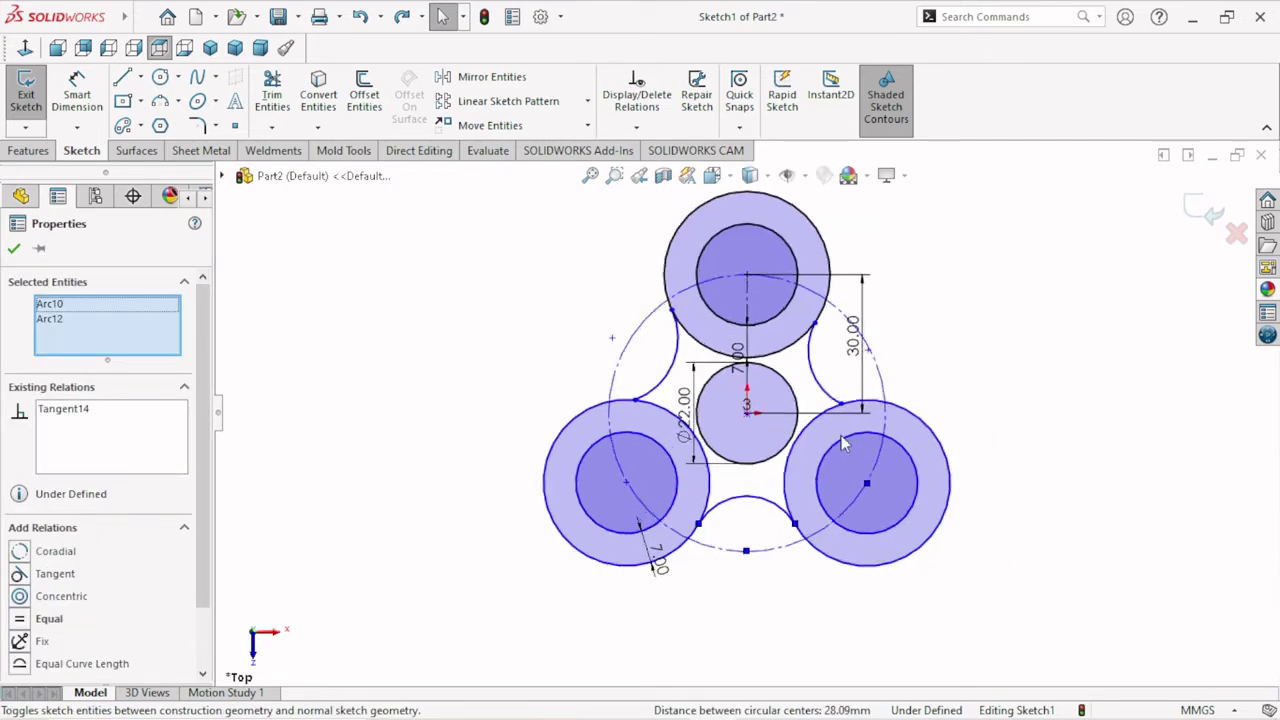
{"action": "scroll", "coordinate": [779, 316], "scroll_direction": "down", "scroll_amount": 2}
{"action": "scroll", "coordinate": [779, 316], "scroll_direction": "down", "scroll_amount": 2}
{"action": "scroll", "coordinate": [779, 316], "scroll_direction": "down", "scroll_amount": 2}
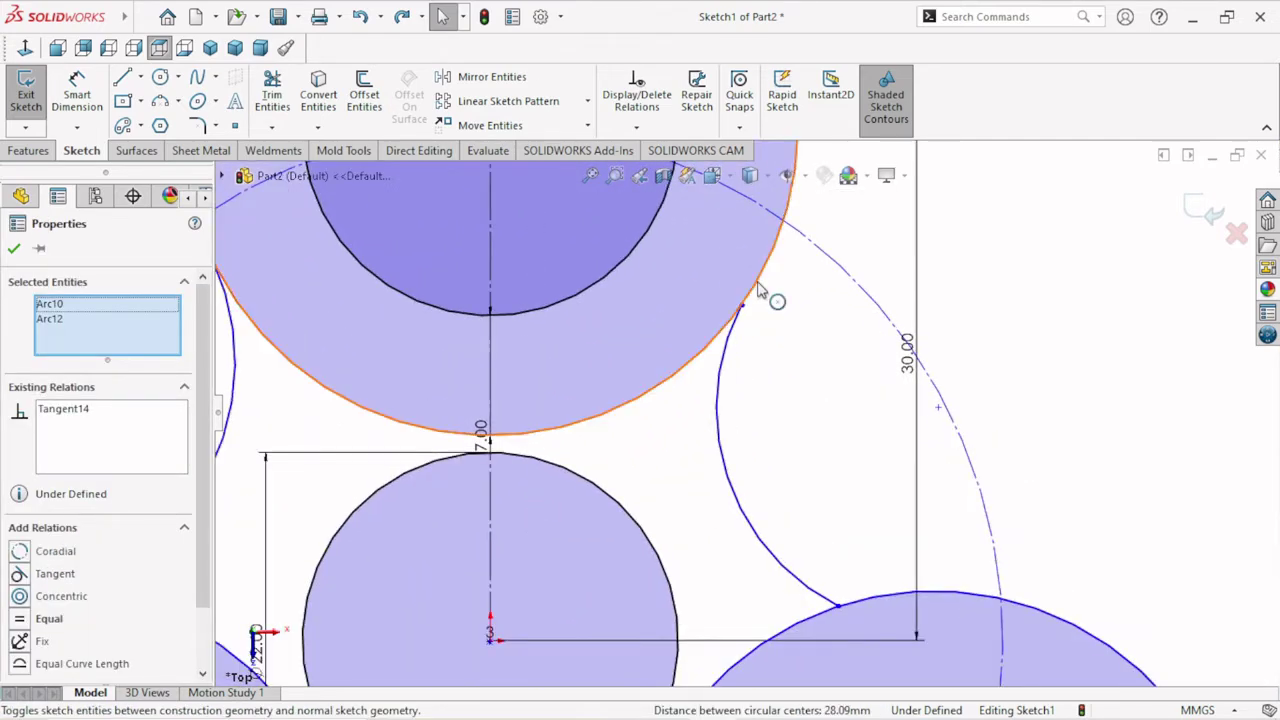
- Make the right connecting arc tangent to both the top and lower-right outer circles
{"action": "left_click", "coordinate": [760, 288]}
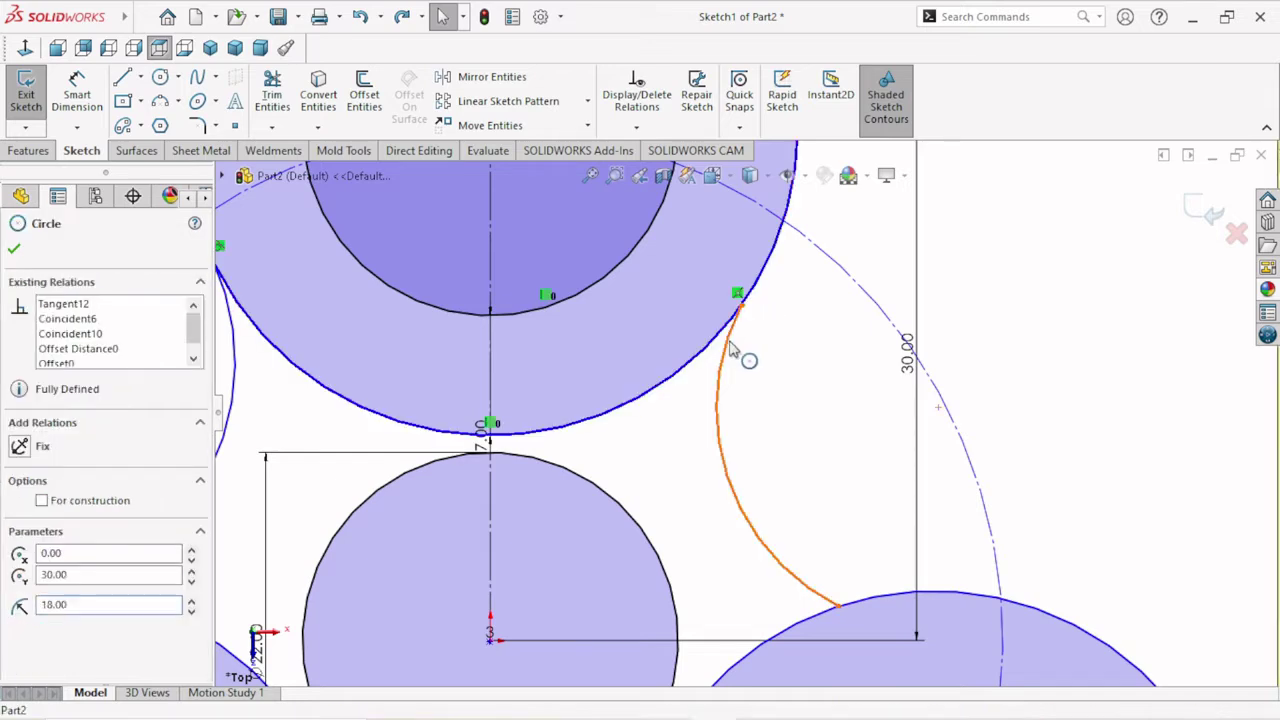
{"action": "left_click", "coordinate": [735, 345], "text": "ctrl"}
{"action": "left_click", "coordinate": [925, 284]}
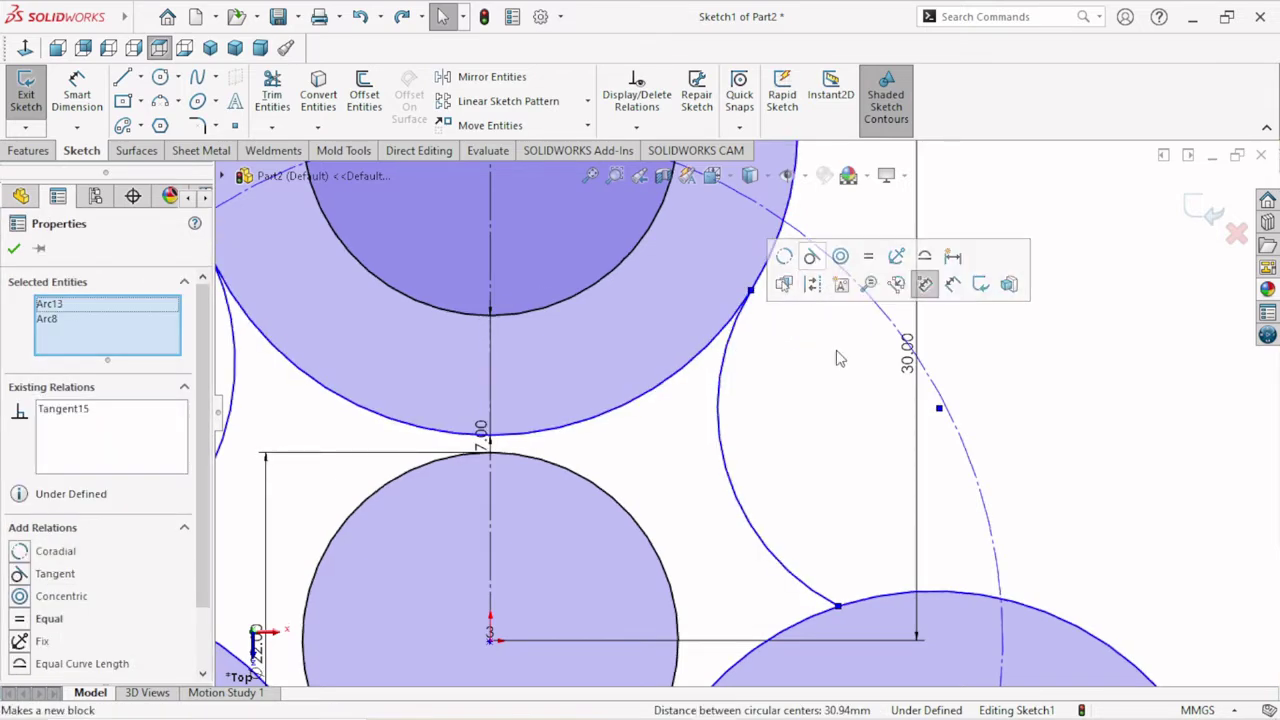
{"action": "scroll", "coordinate": [823, 543], "scroll_direction": "up", "scroll_amount": 2}
{"action": "scroll", "coordinate": [826, 544], "scroll_direction": "up", "scroll_amount": 1}
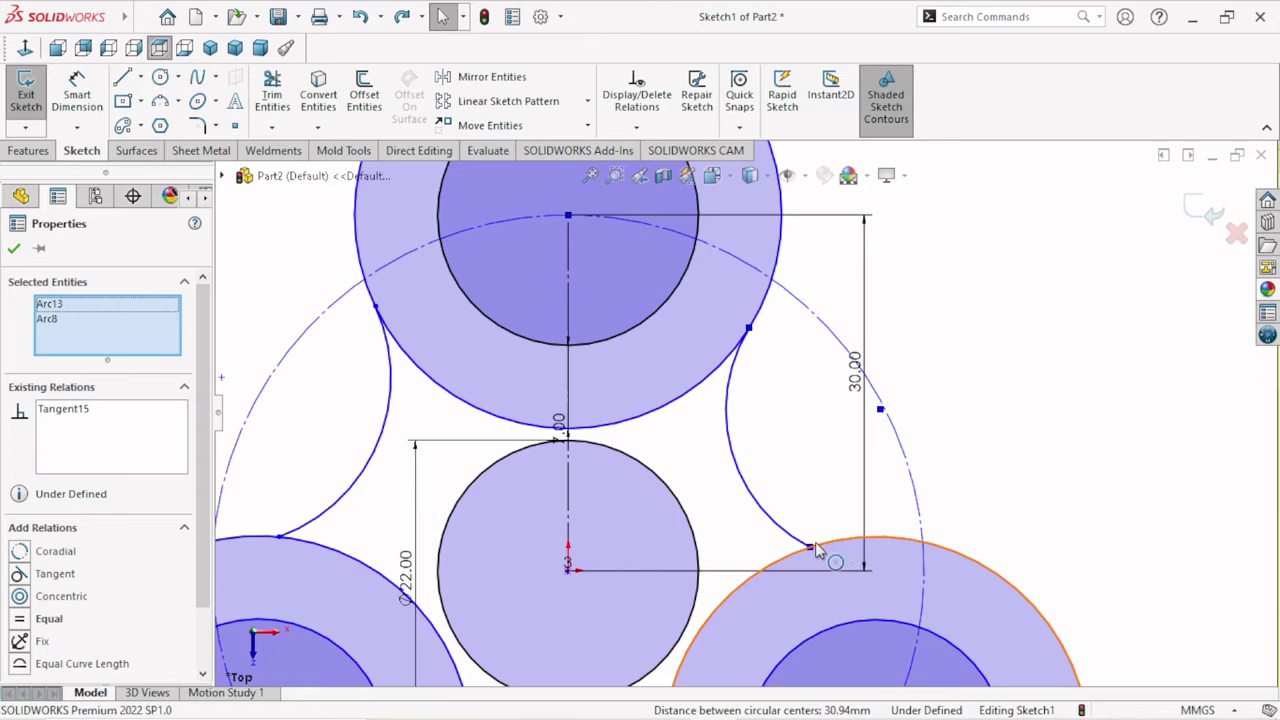
{"action": "left_click", "coordinate": [821, 551]}
{"action": "left_click", "coordinate": [805, 547]}
{"action": "left_click", "coordinate": [818, 545], "text": "ctrl"}
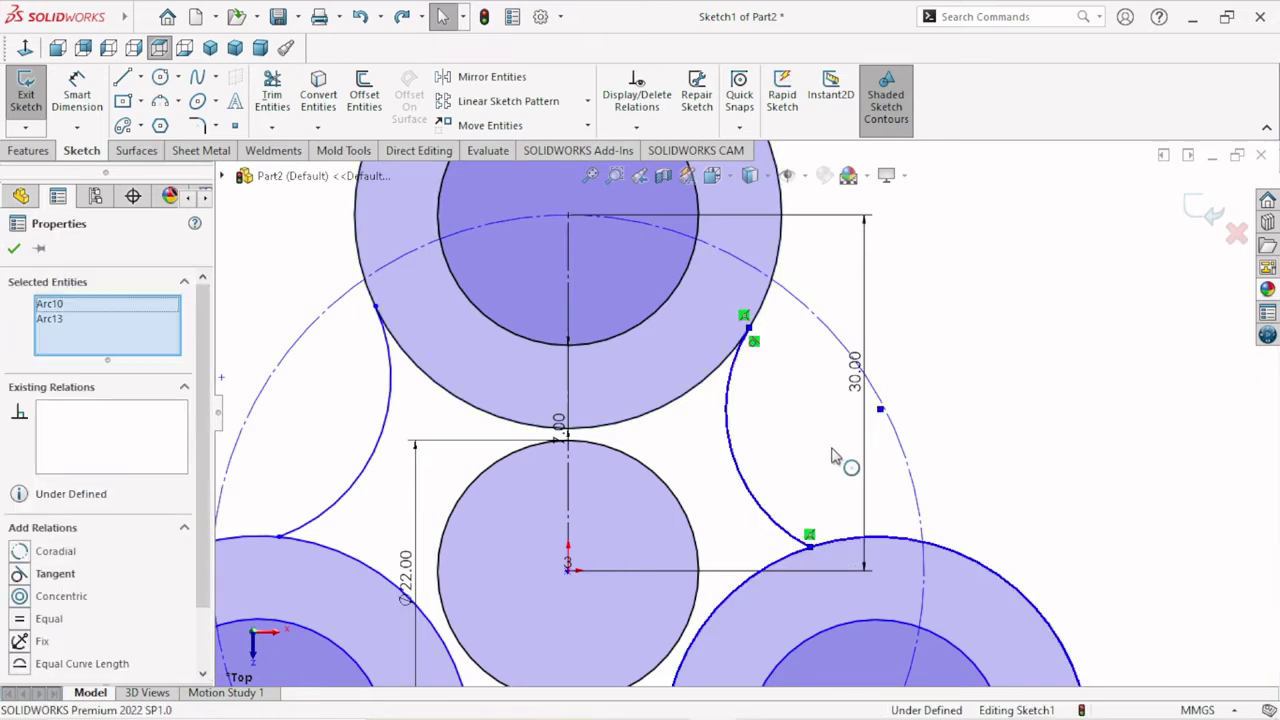
{"action": "left_click", "coordinate": [876, 456]}
{"action": "scroll", "coordinate": [808, 578], "scroll_direction": "up", "scroll_amount": 1}
{"action": "scroll", "coordinate": [805, 578], "scroll_direction": "up", "scroll_amount": 1}
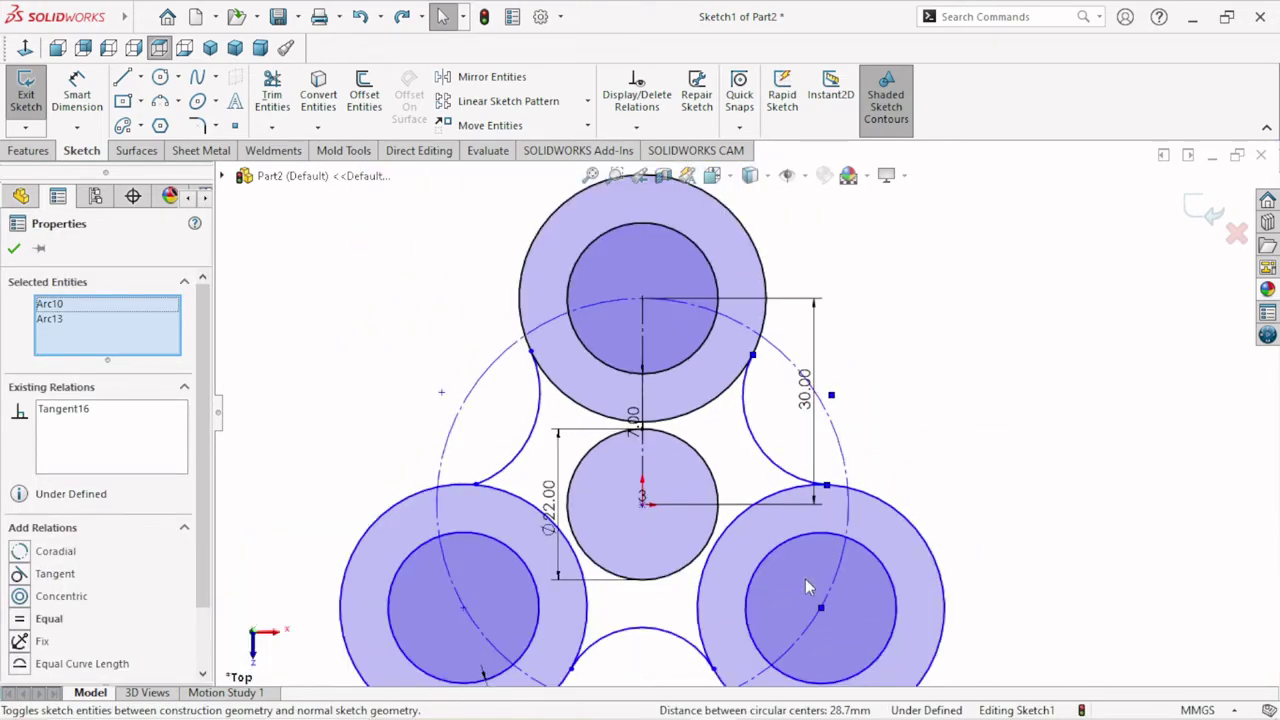
{"action": "scroll", "coordinate": [474, 448], "scroll_direction": "down", "scroll_amount": 1}
{"action": "scroll", "coordinate": [563, 510], "scroll_direction": "down", "scroll_amount": 1}
- Make the left connecting arc tangent to the lower-left outer circle, then close Properties
{"action": "left_click", "coordinate": [565, 500]}
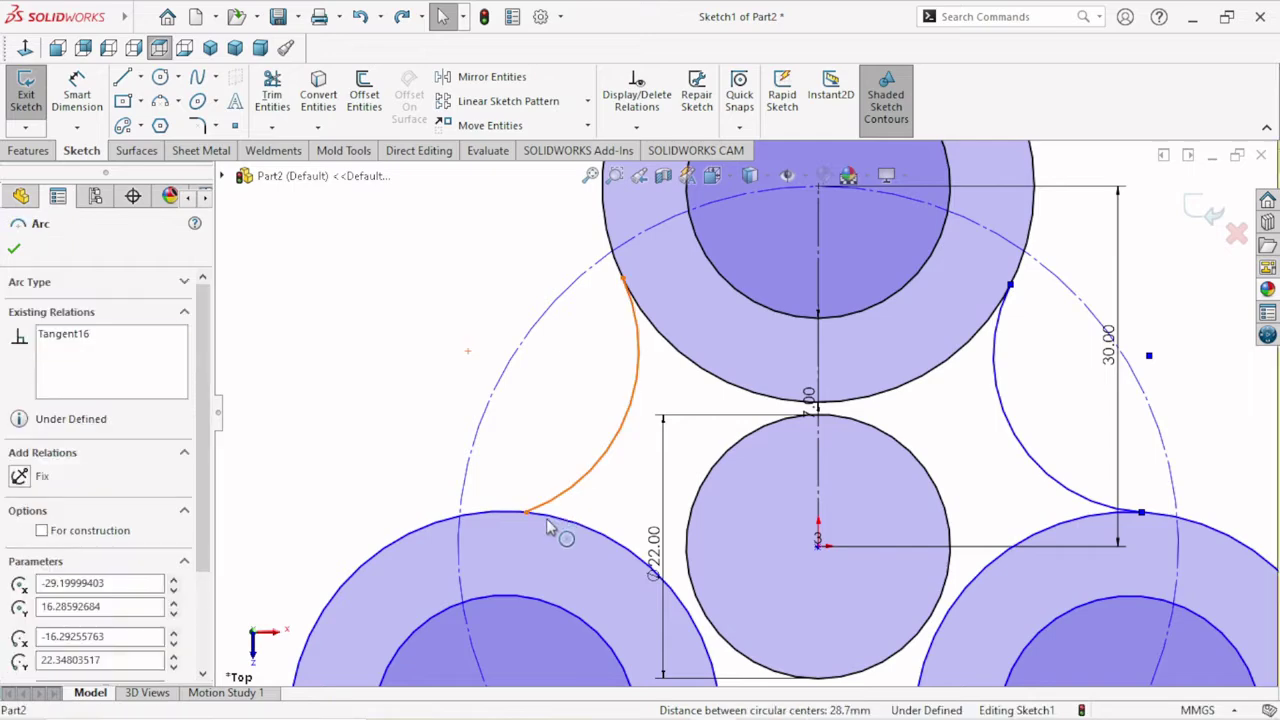
{"action": "left_click", "coordinate": [548, 524]}
{"action": "left_click", "coordinate": [566, 498], "text": "ctrl"}
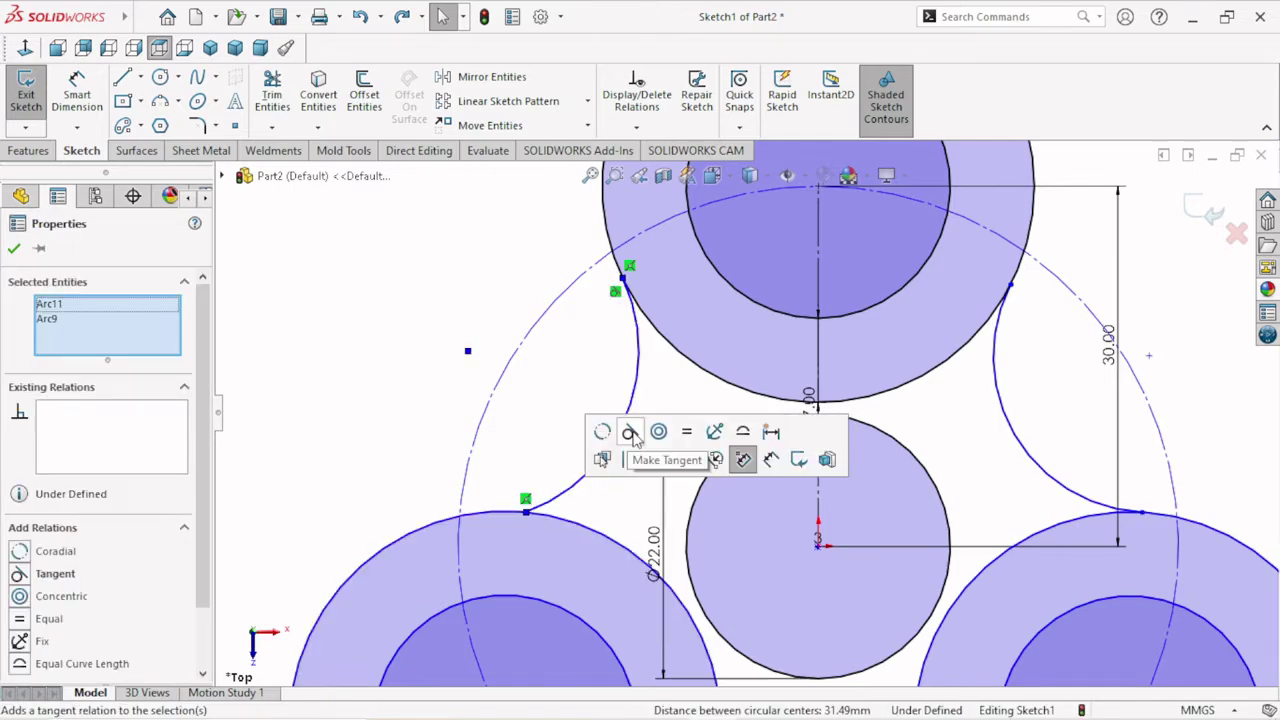
{"action": "left_click", "coordinate": [628, 432]}
{"action": "scroll", "coordinate": [590, 558], "scroll_direction": "up", "scroll_amount": 2}
{"action": "scroll", "coordinate": [700, 460], "scroll_direction": "down", "scroll_amount": 1}
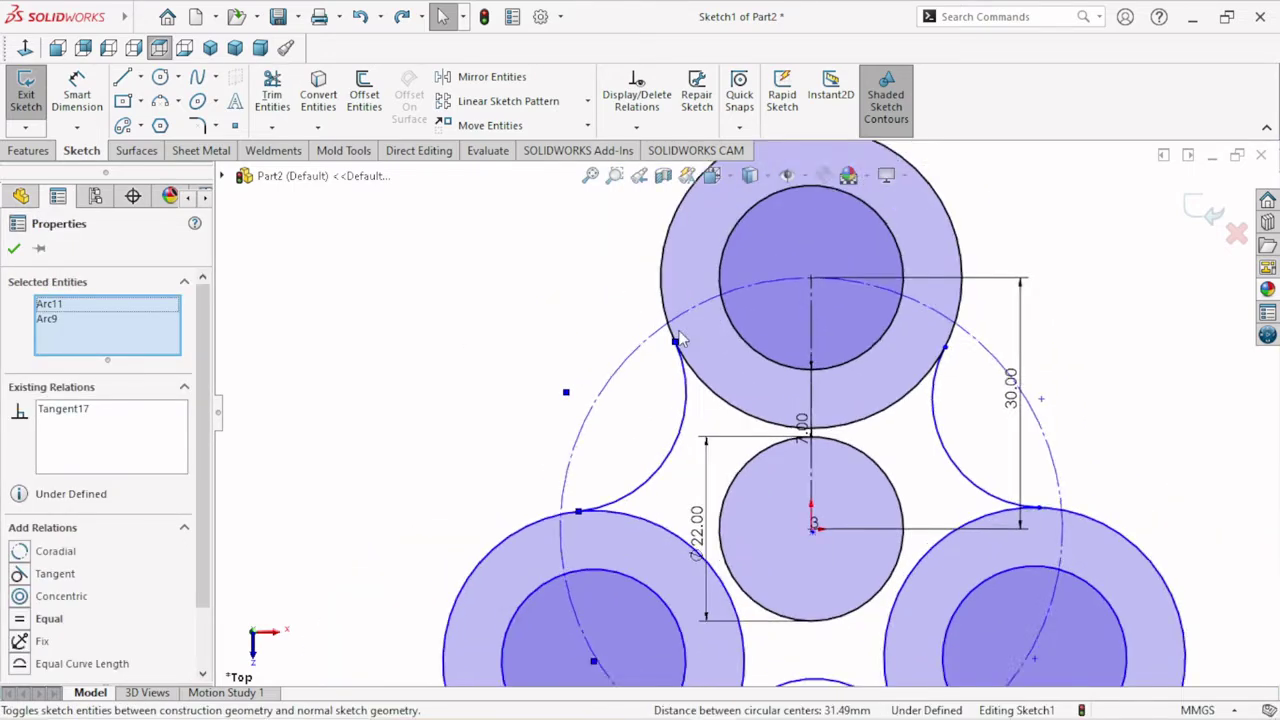
{"action": "scroll", "coordinate": [700, 440], "scroll_direction": "down", "scroll_amount": 1}
{"action": "scroll", "coordinate": [772, 468], "scroll_direction": "up", "scroll_amount": 2}
{"action": "scroll", "coordinate": [775, 480], "scroll_direction": "down", "scroll_amount": 1}
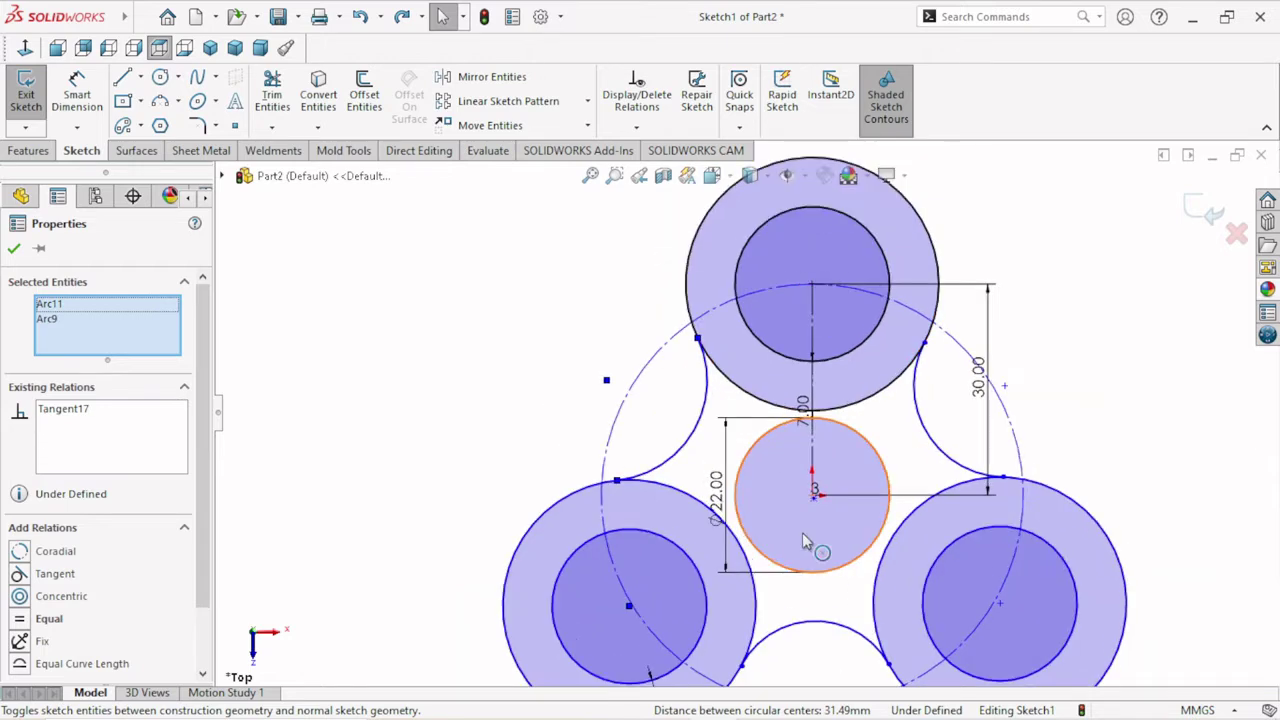
{"action": "scroll", "coordinate": [808, 540], "scroll_direction": "up", "scroll_amount": 2}
{"action": "left_click", "coordinate": [15, 250]}
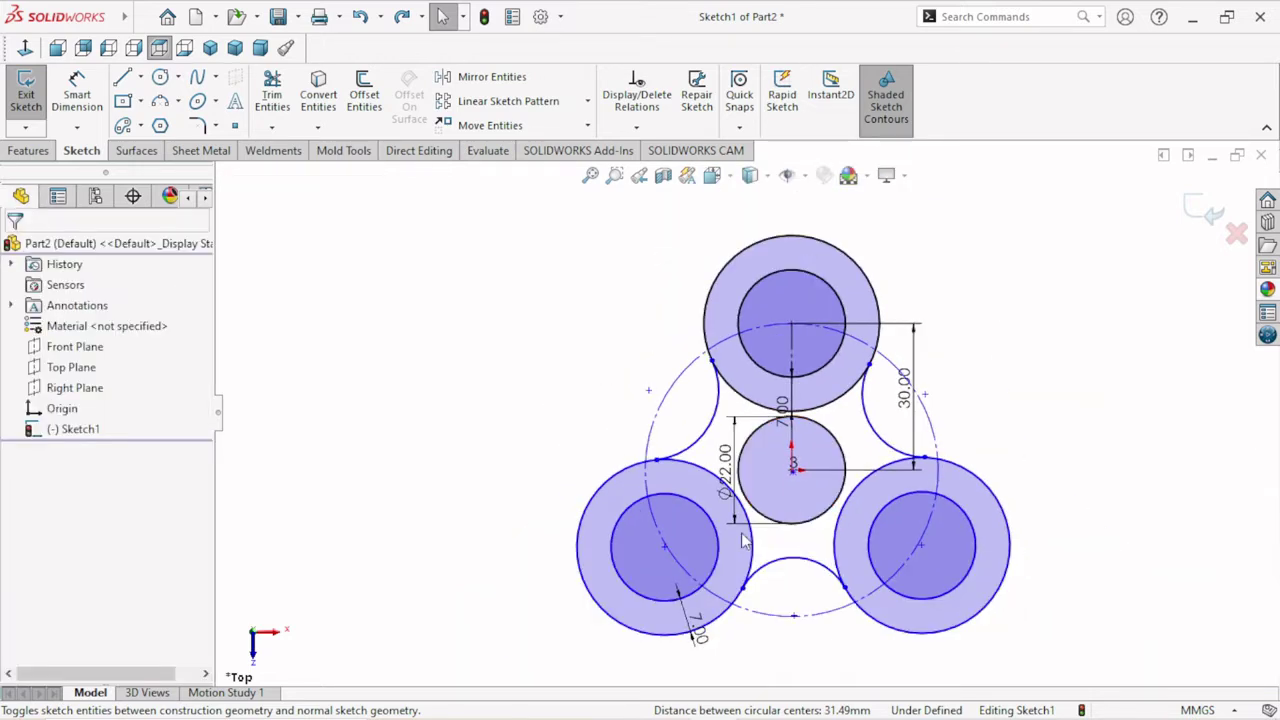
- Add an R15 mm radius dimension to the left connecting arc with Smart Dimension
{"action": "left_click", "coordinate": [77, 98]}
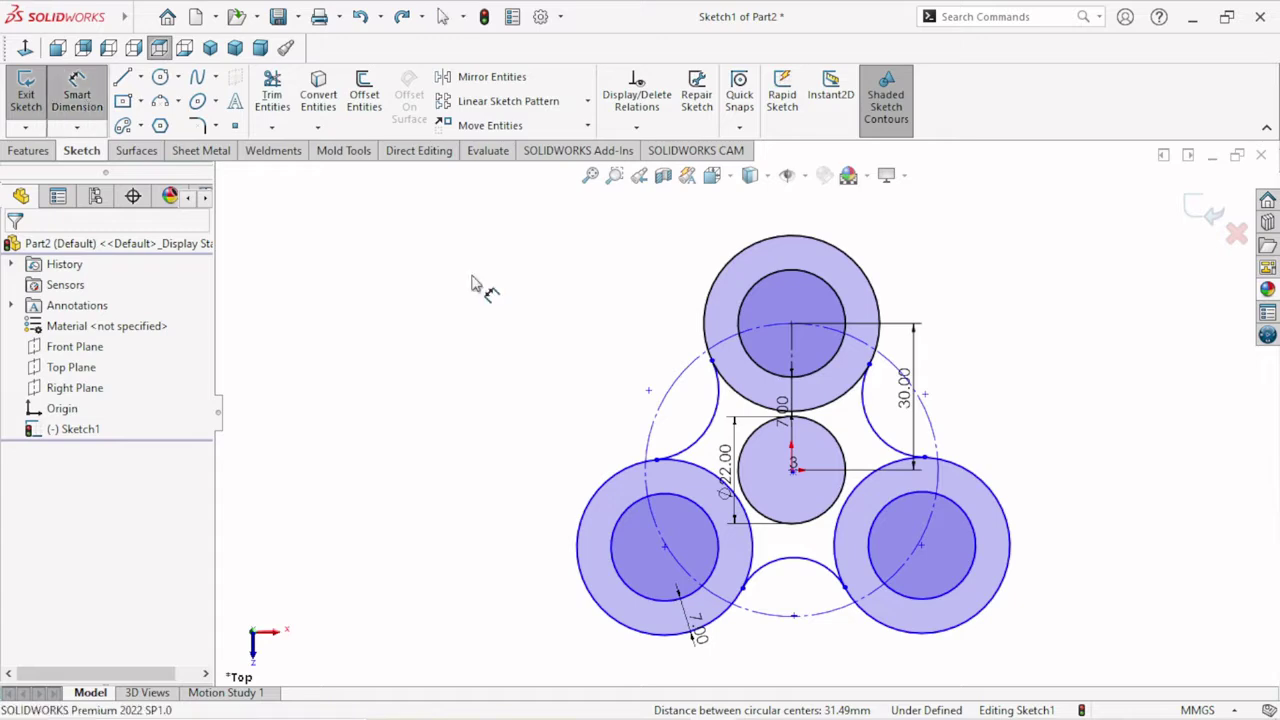
{"action": "left_click", "coordinate": [712, 430]}
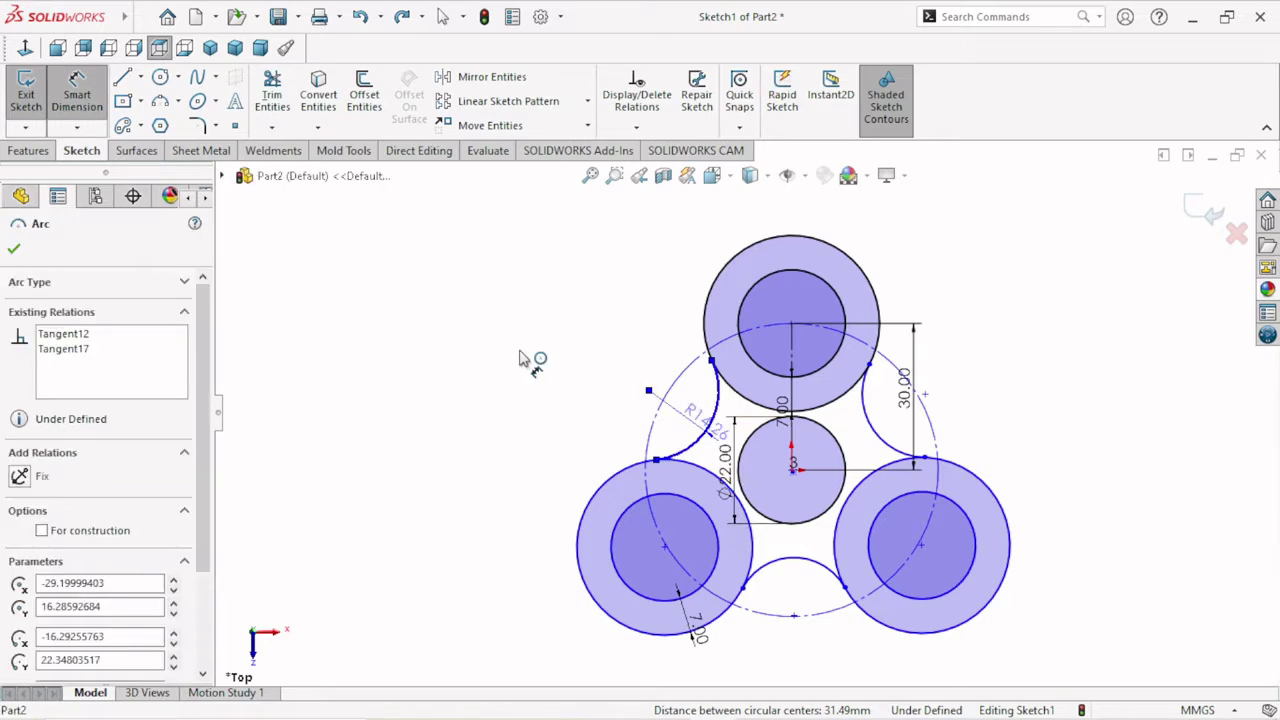
{"action": "left_click", "coordinate": [596, 380]}
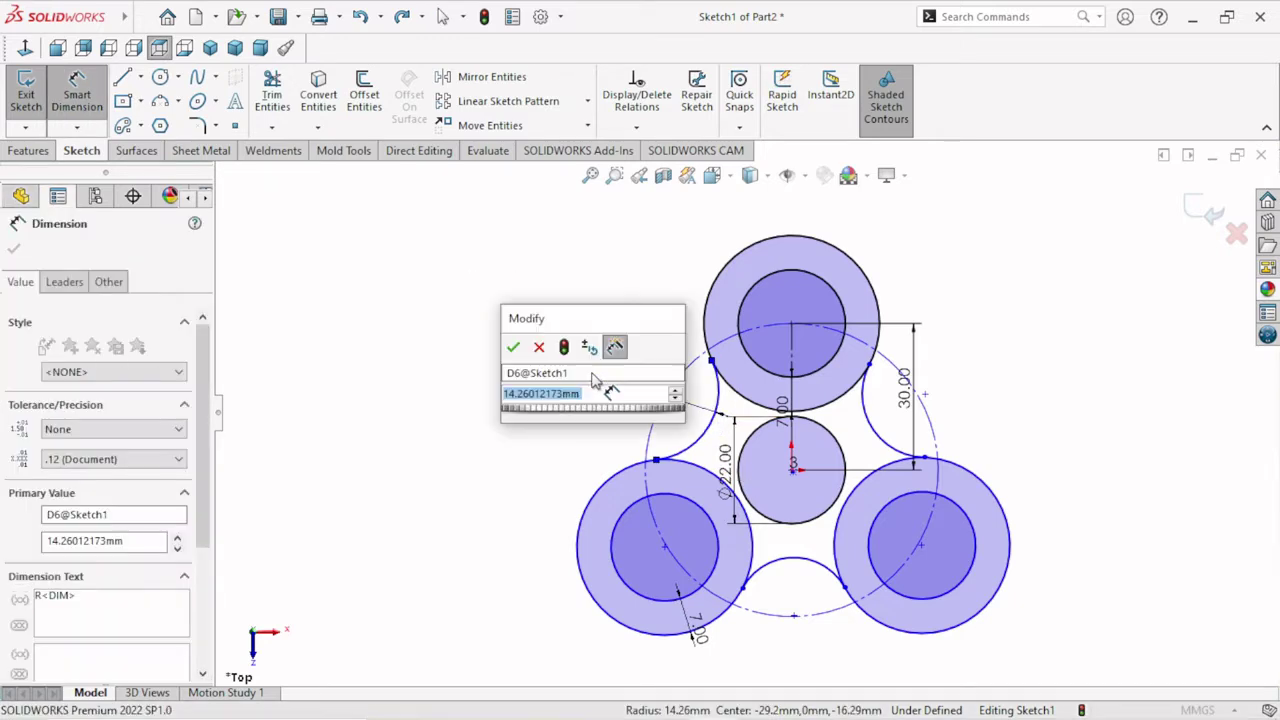
{"action": "type", "text": "15"}
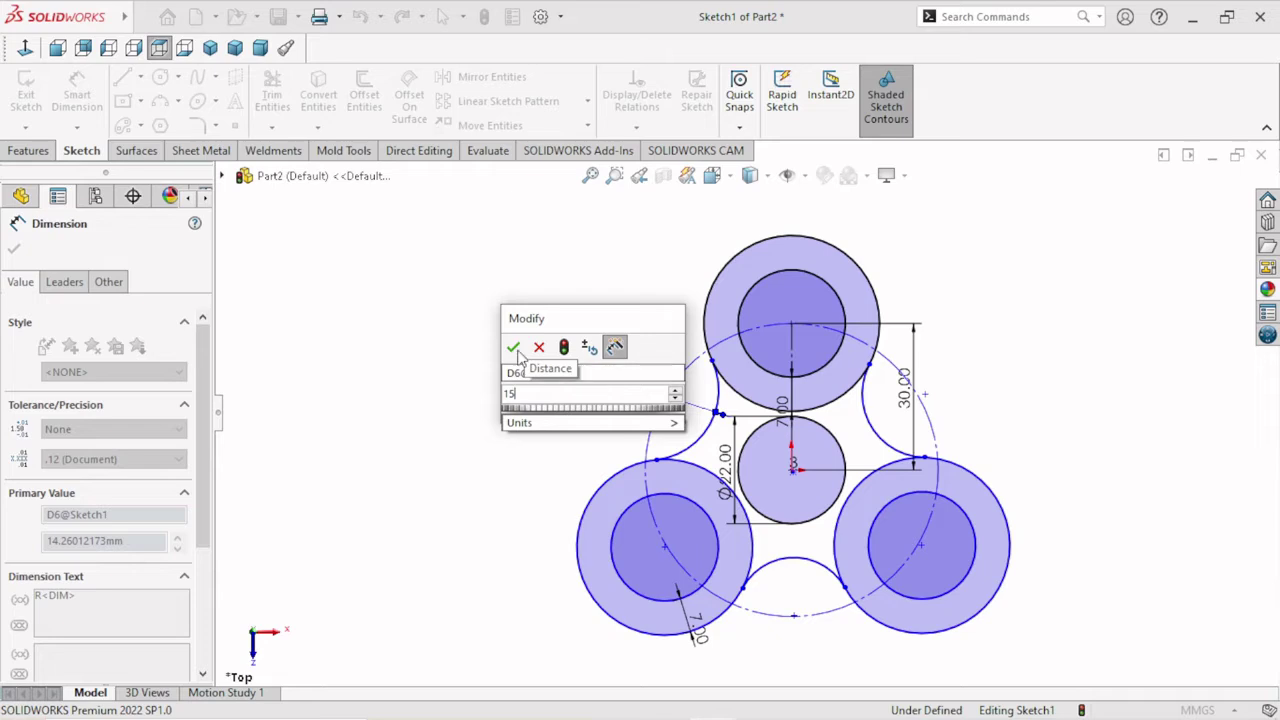
{"action": "left_click", "coordinate": [514, 348]}
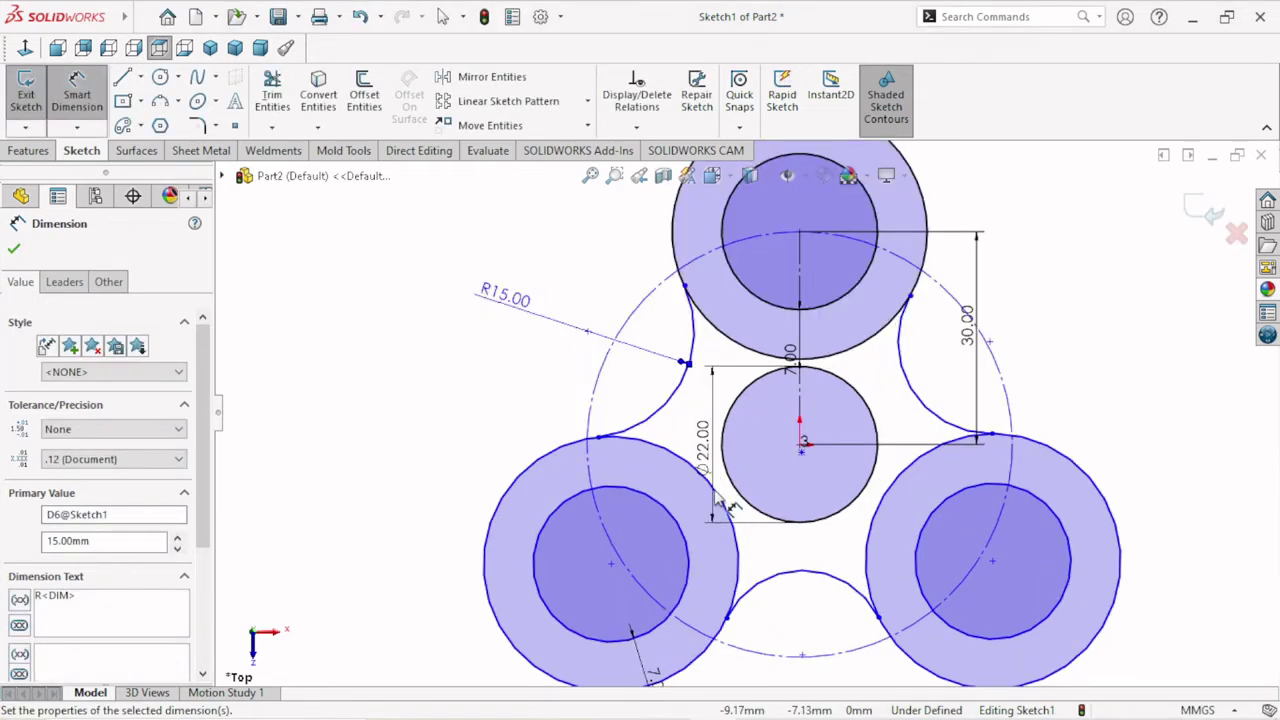
{"action": "key", "text": "Escape"}
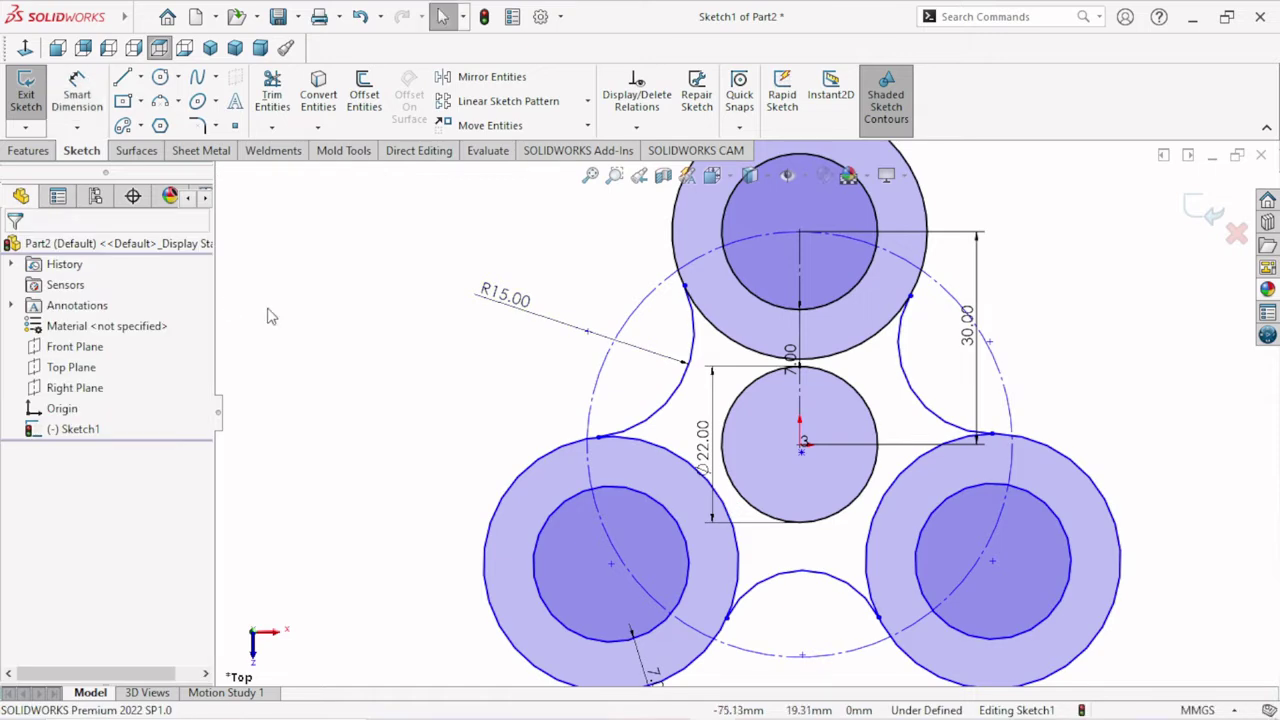
{"action": "left_click", "coordinate": [689, 340]}
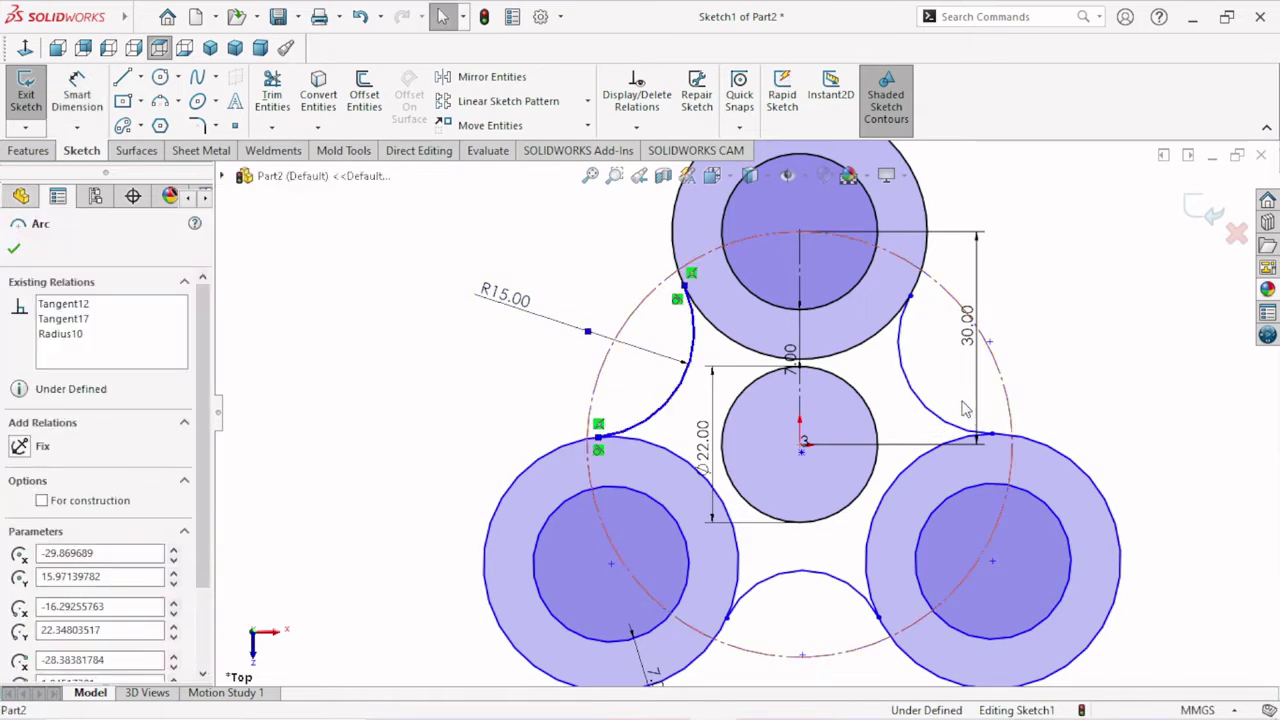
- Apply an Equal relation to the left, right and bottom arcs so all match R15
{"action": "left_click", "coordinate": [963, 408], "text": "ctrl"}
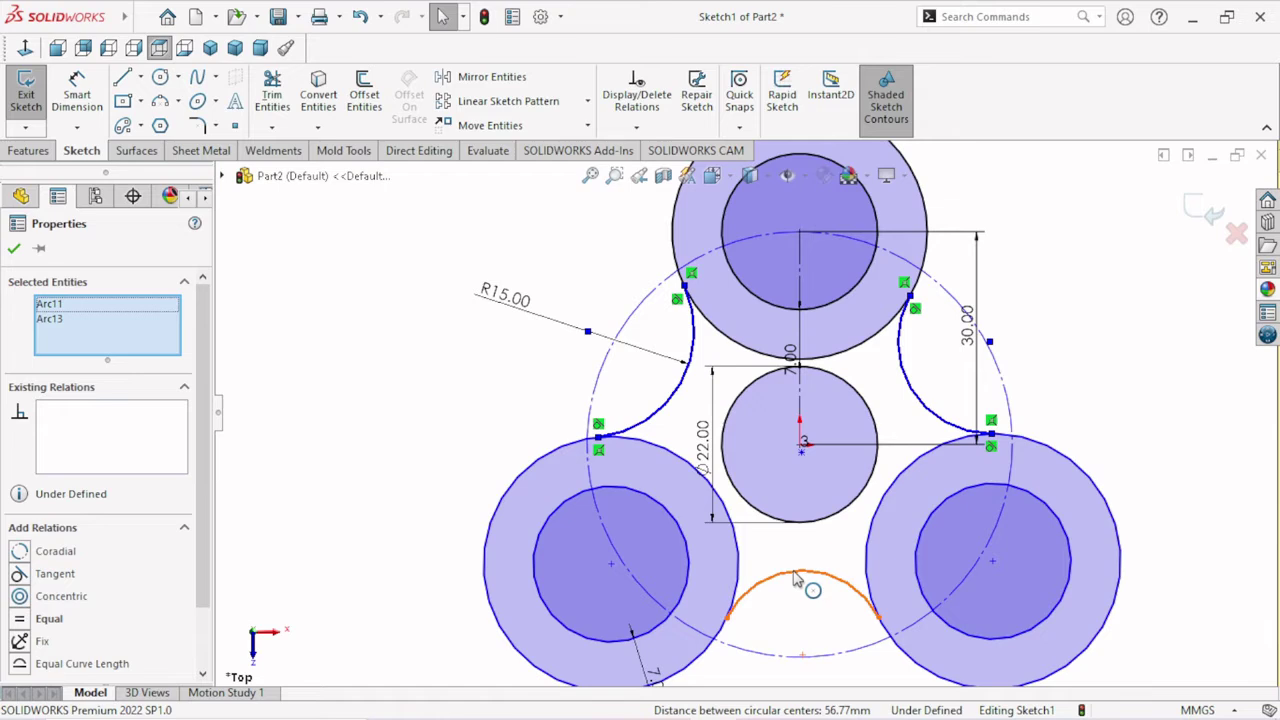
{"action": "left_click", "coordinate": [796, 580], "text": "ctrl"}
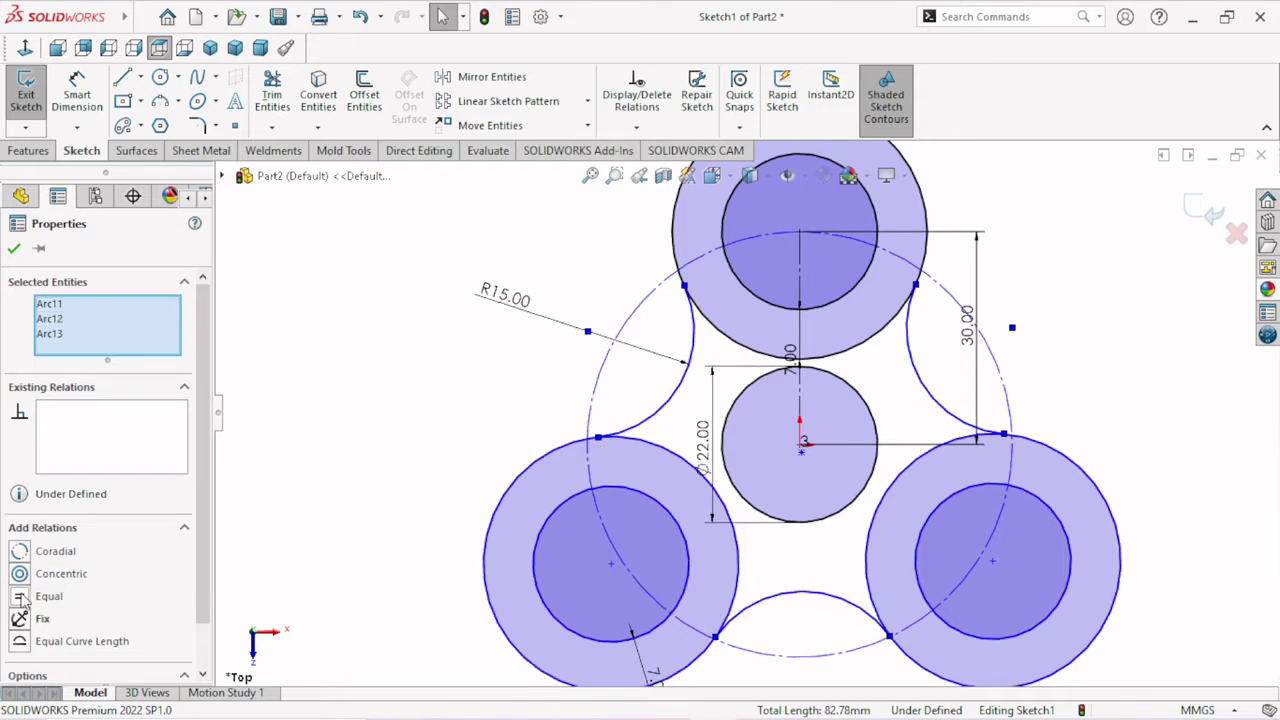
{"action": "left_click", "coordinate": [22, 596]}
{"action": "left_click", "coordinate": [14, 248]}
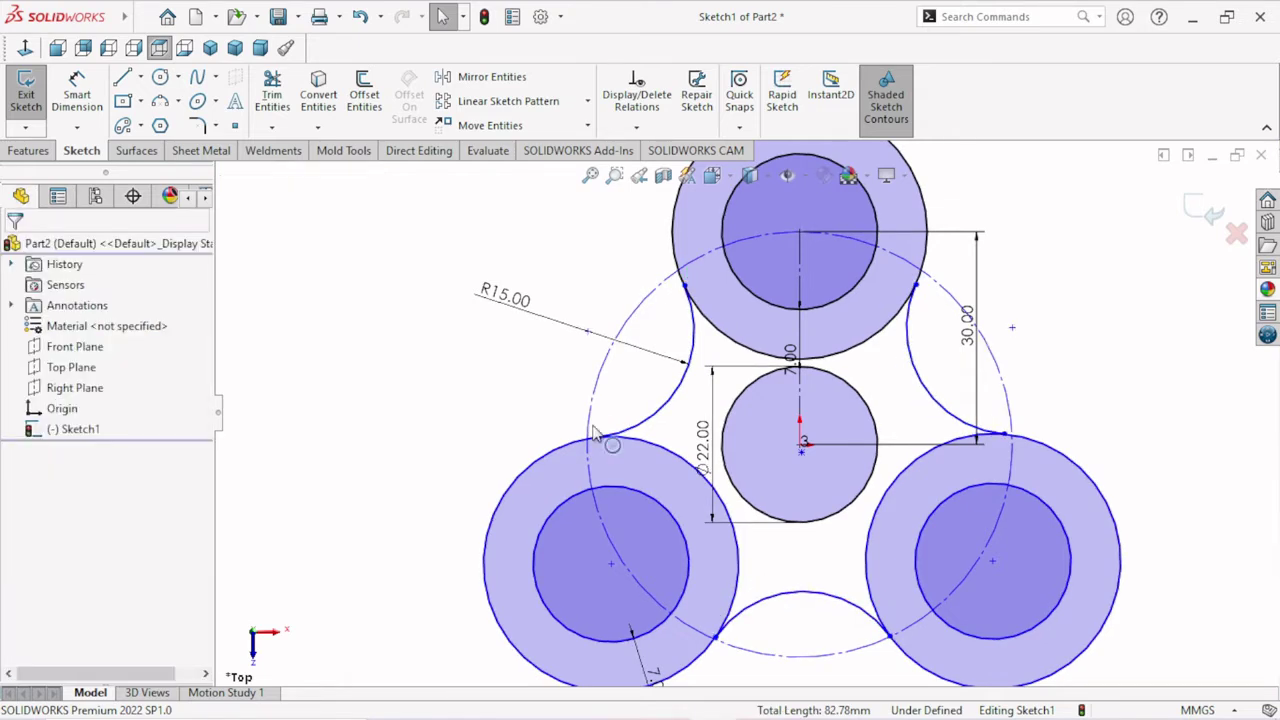
- Power-trim the inner arcs of the top, right and lower-left lobes into one closed outline
{"action": "key", "text": "f"}
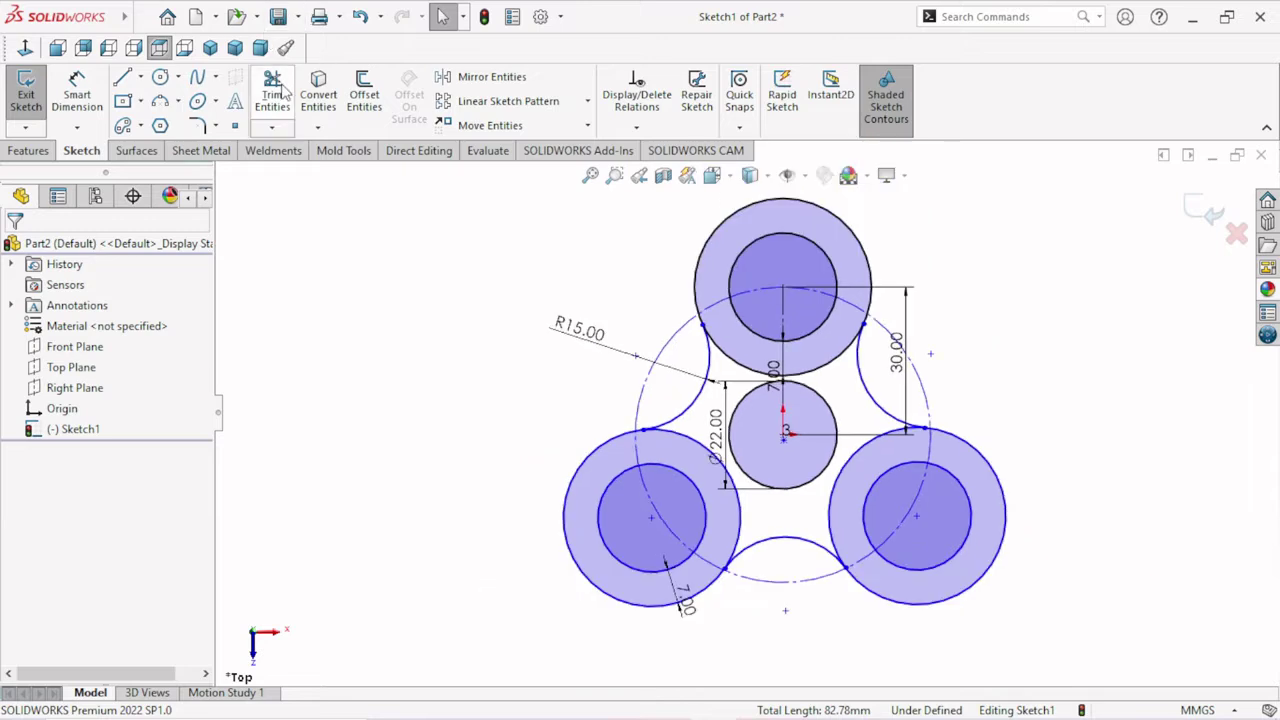
{"action": "left_click", "coordinate": [272, 92]}
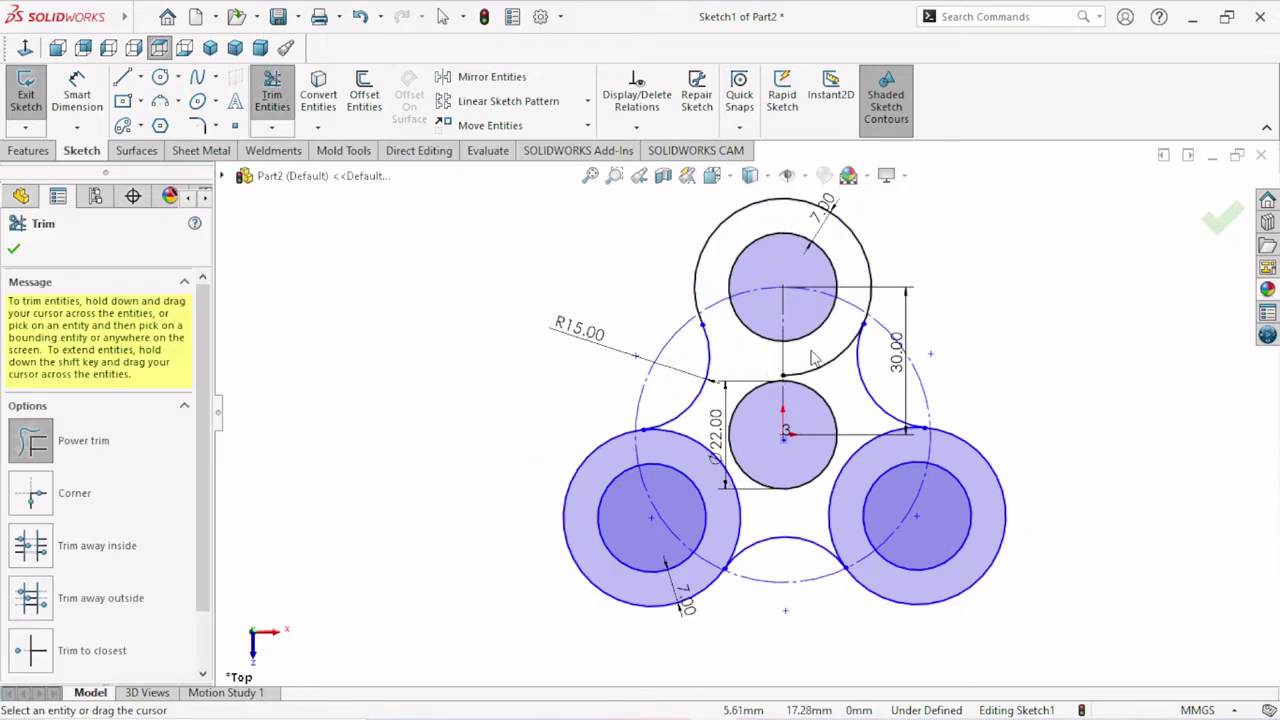
{"action": "mouse_move", "coordinate": [857, 450]}
{"action": "left_mouse_down"}
{"action": "mouse_move", "coordinate": [880, 478]}
{"action": "mouse_move", "coordinate": [716, 458]}
{"action": "left_mouse_up"}
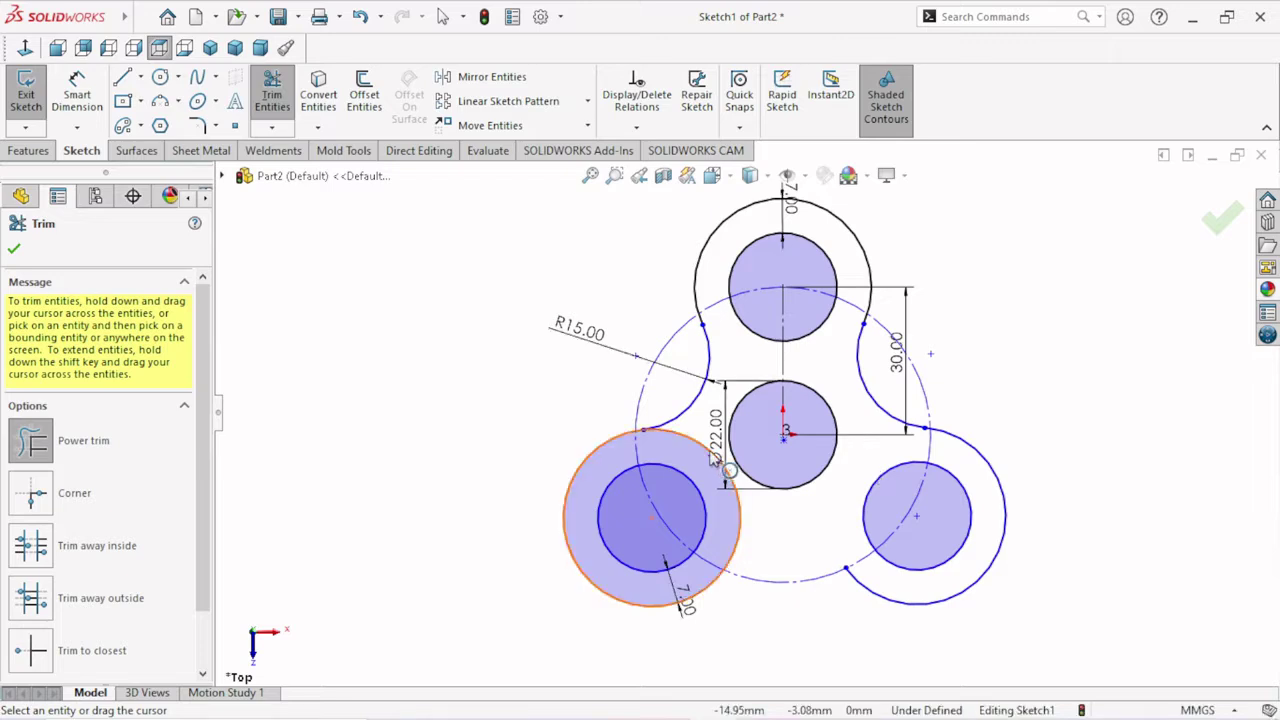
{"action": "mouse_move", "coordinate": [124, 16]}
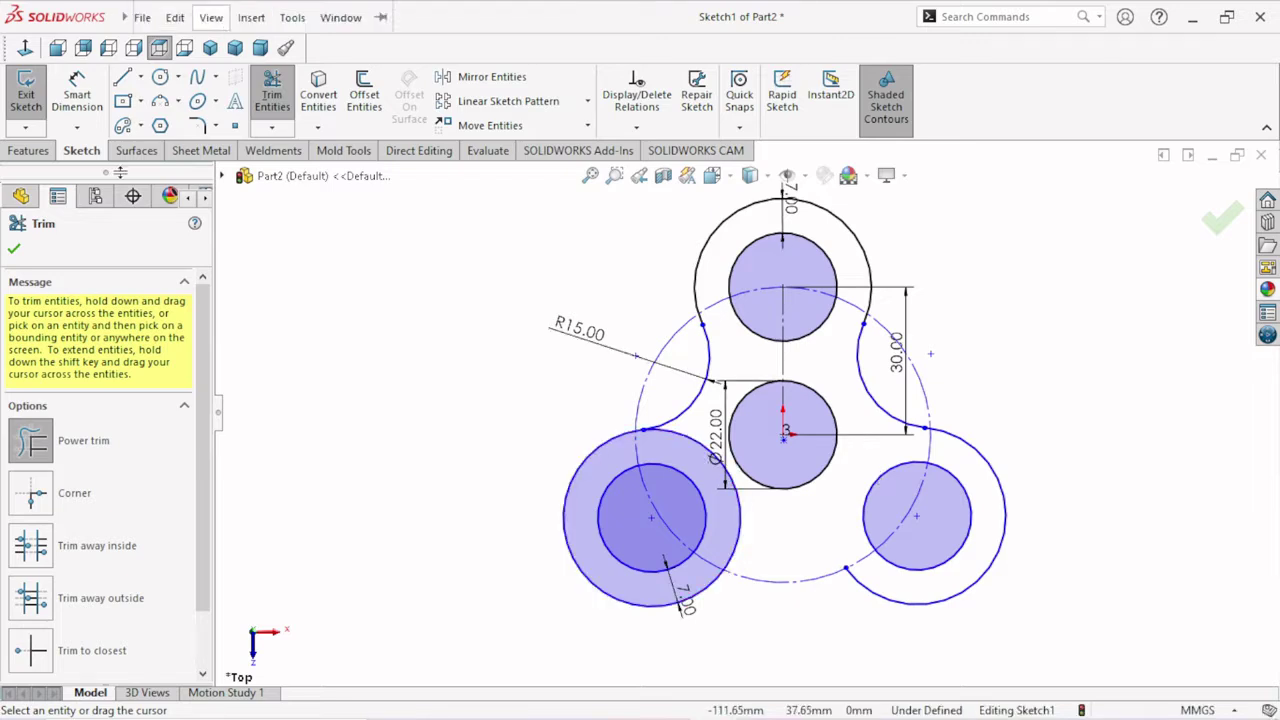
{"action": "left_click", "coordinate": [359, 16]}
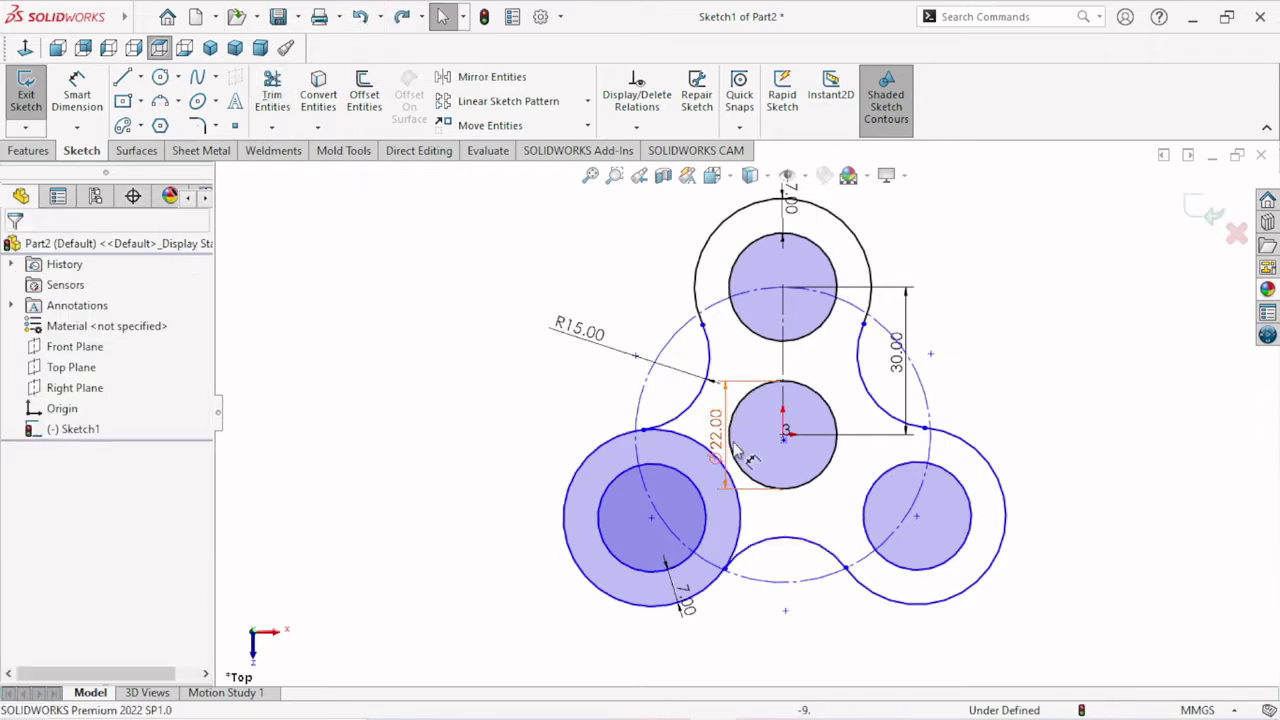
{"action": "left_click", "coordinate": [700, 460]}
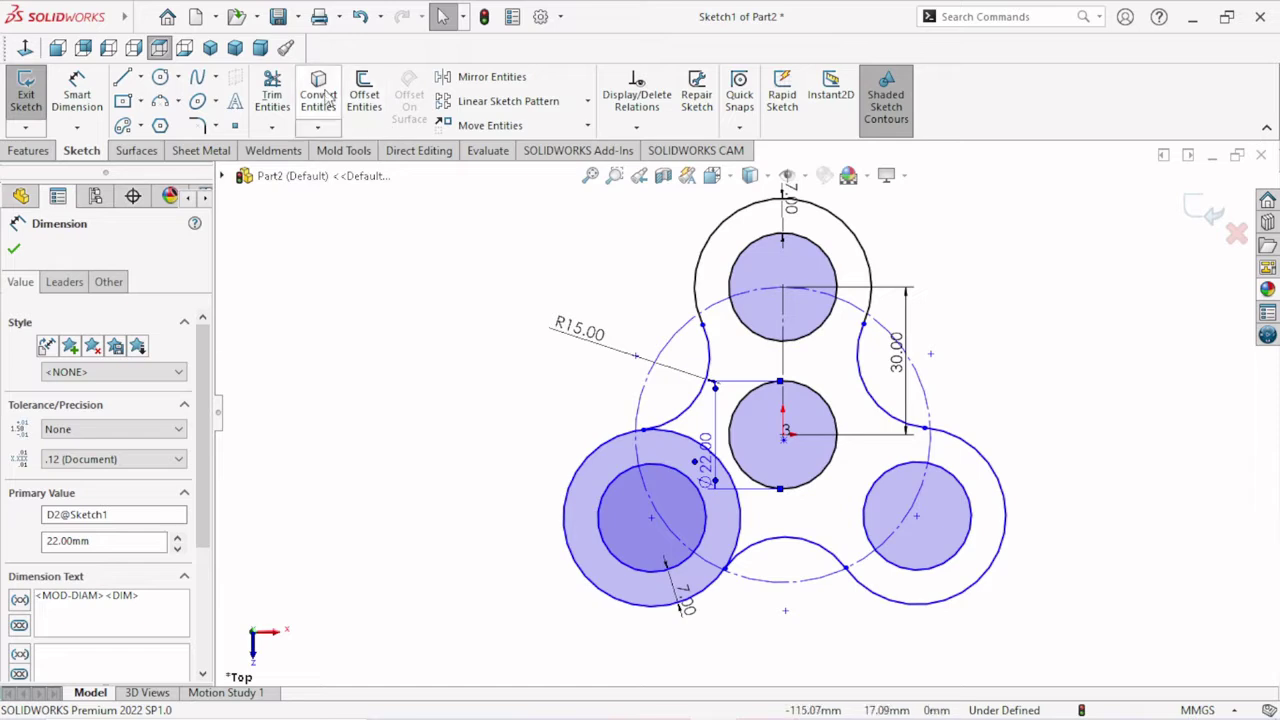
{"action": "left_click", "coordinate": [272, 95]}
{"action": "left_click_drag", "start_coordinate": [757, 494], "coordinate": [728, 505]}
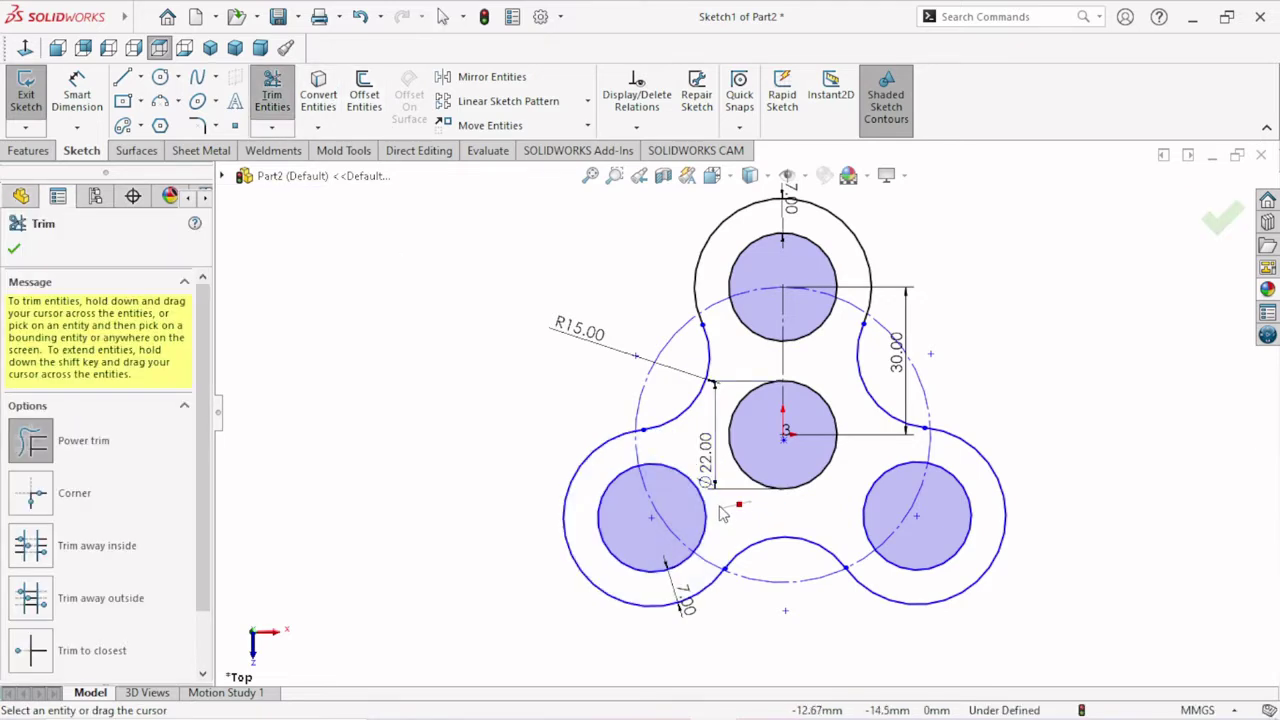
{"action": "left_click", "coordinate": [15, 250]}
{"action": "key", "text": "f"}
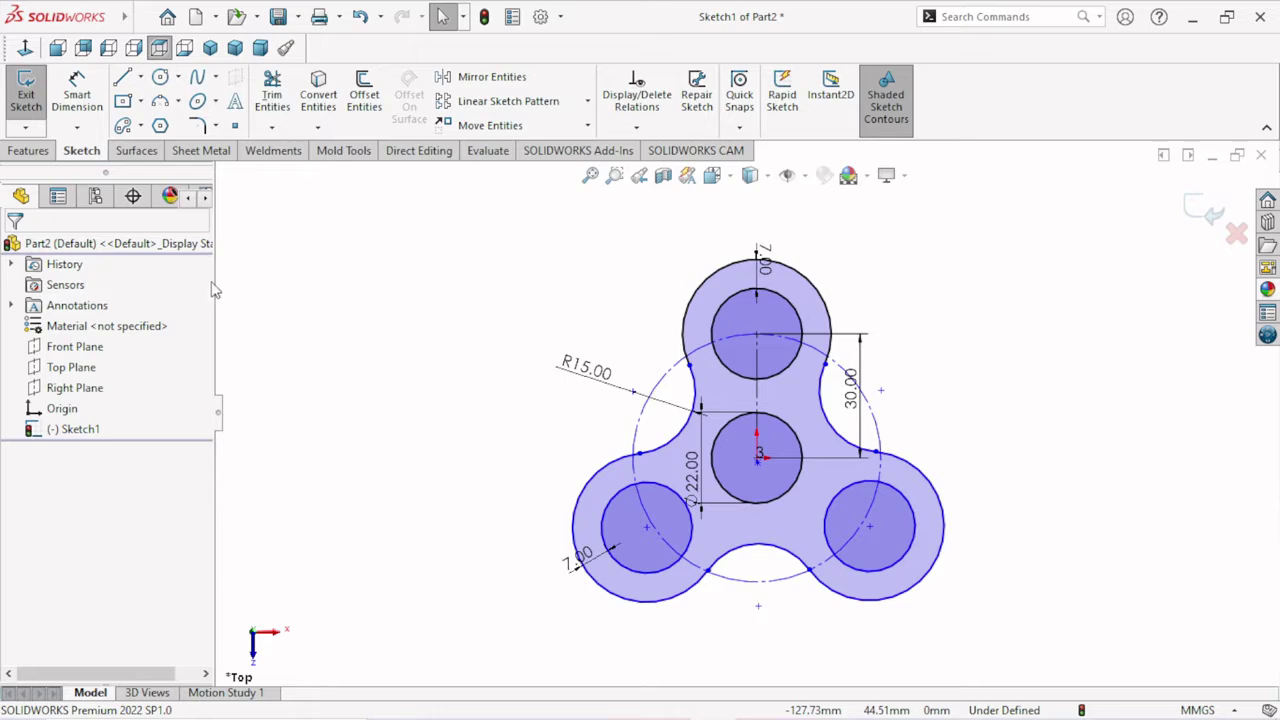
{"action": "left_click", "coordinate": [28, 150]}
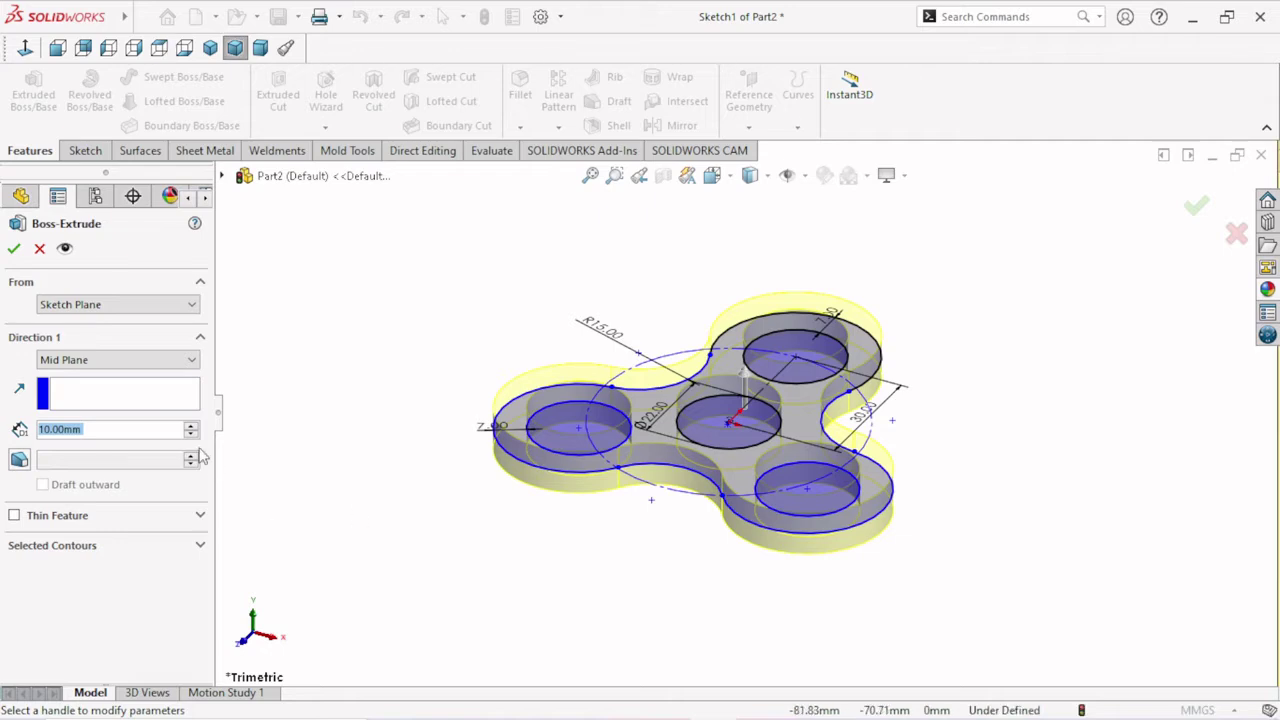
- Extrude the spinner outline 6 mm Mid Plane as Boss-Extrude1
{"action": "type", "text": "6"}
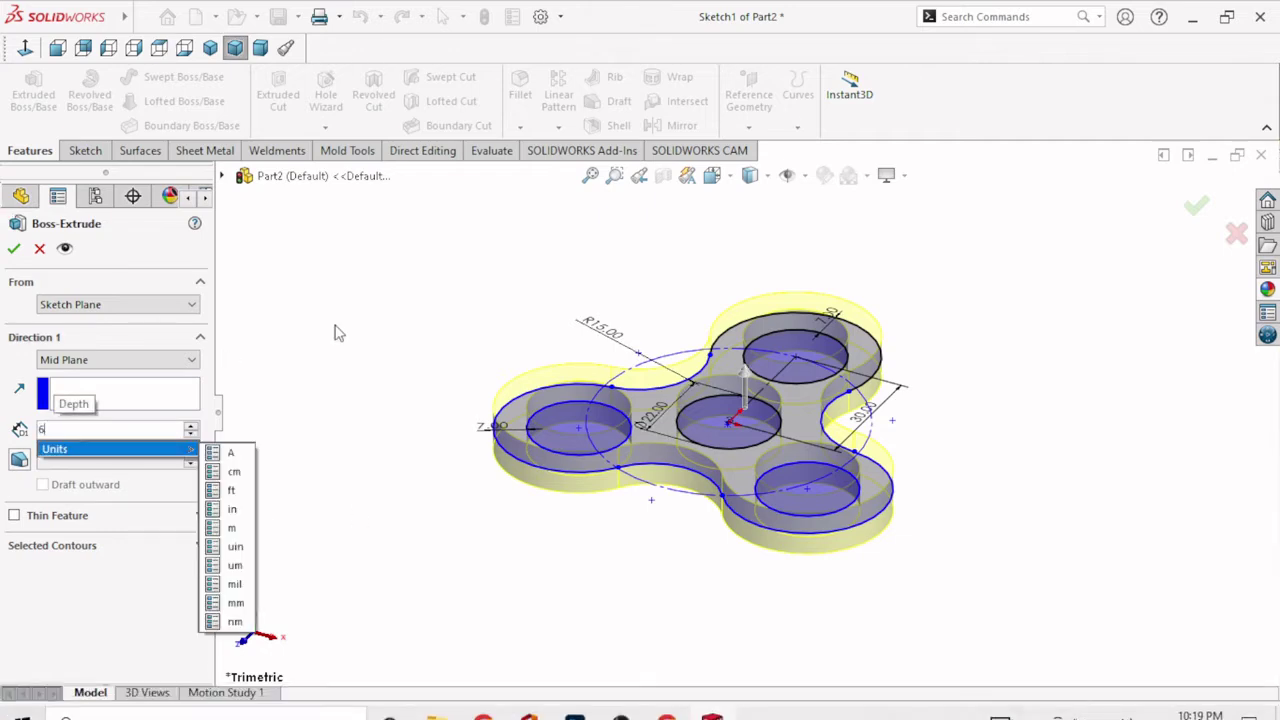
{"action": "key", "text": "Return"}
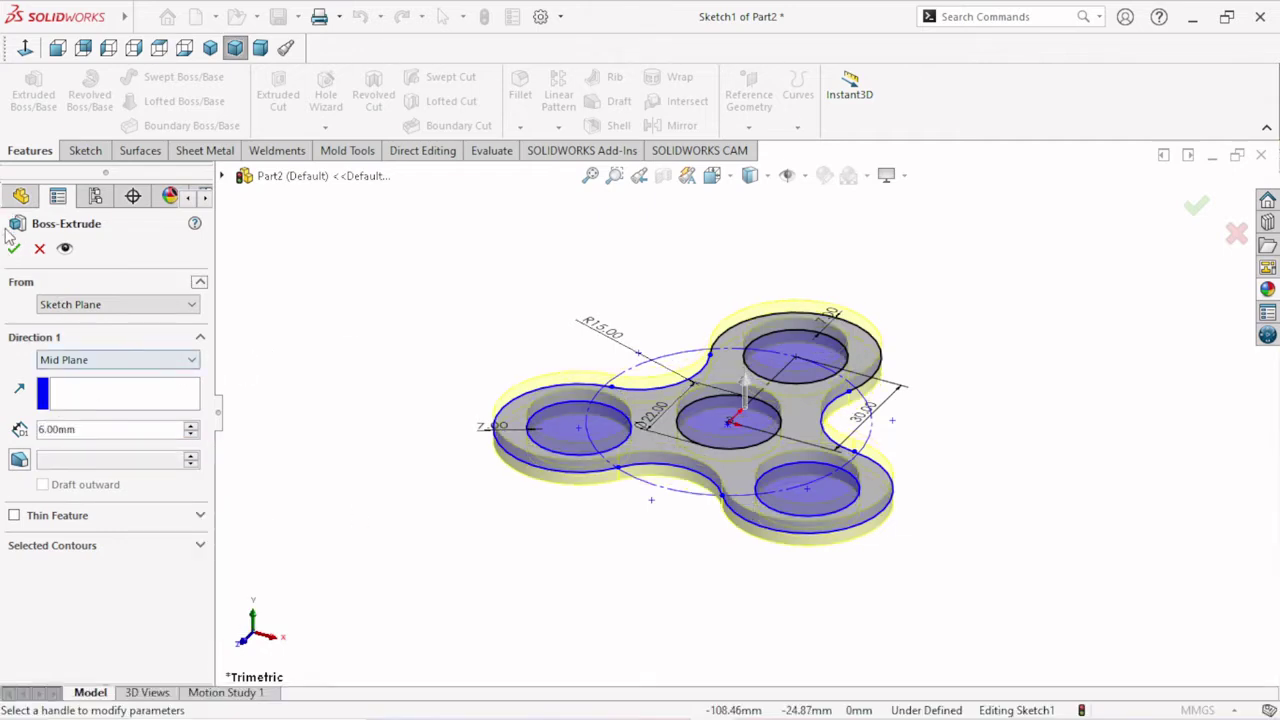
{"action": "left_click", "coordinate": [14, 246]}
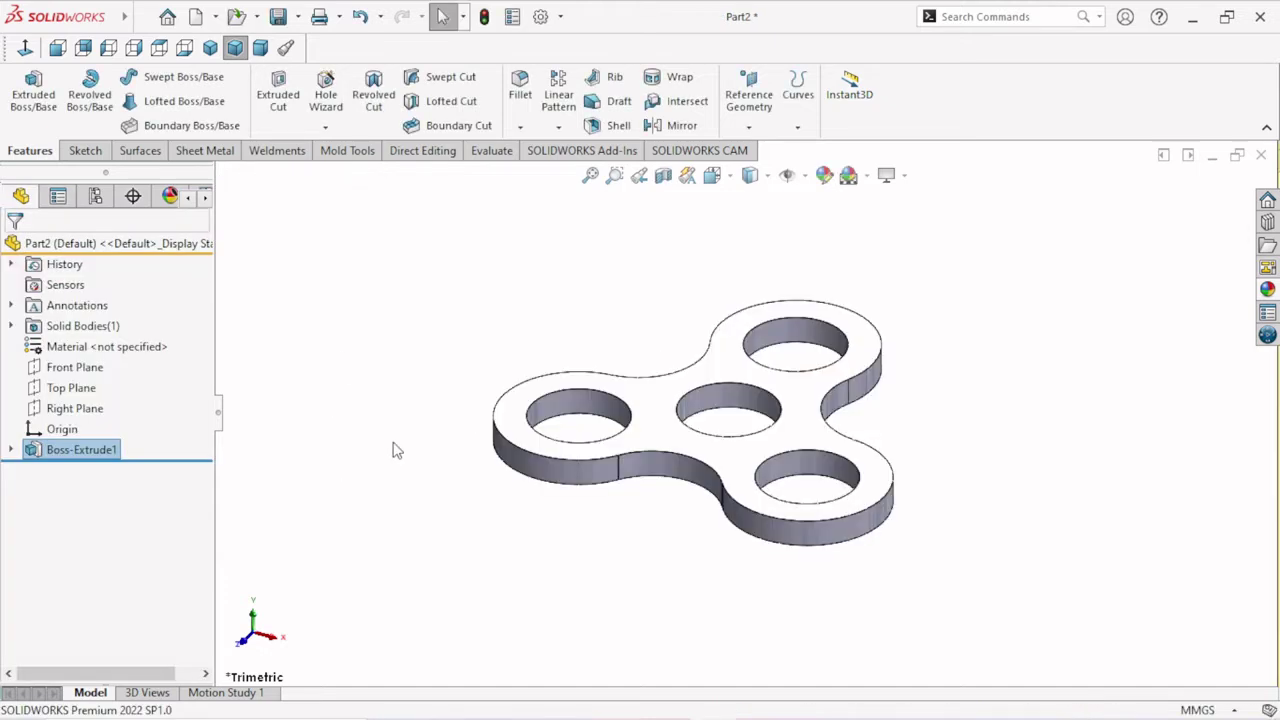
{"action": "scroll", "coordinate": [790, 480], "scroll_direction": "down", "scroll_amount": 3}
{"action": "scroll", "coordinate": [812, 505], "scroll_direction": "up", "scroll_amount": 1}
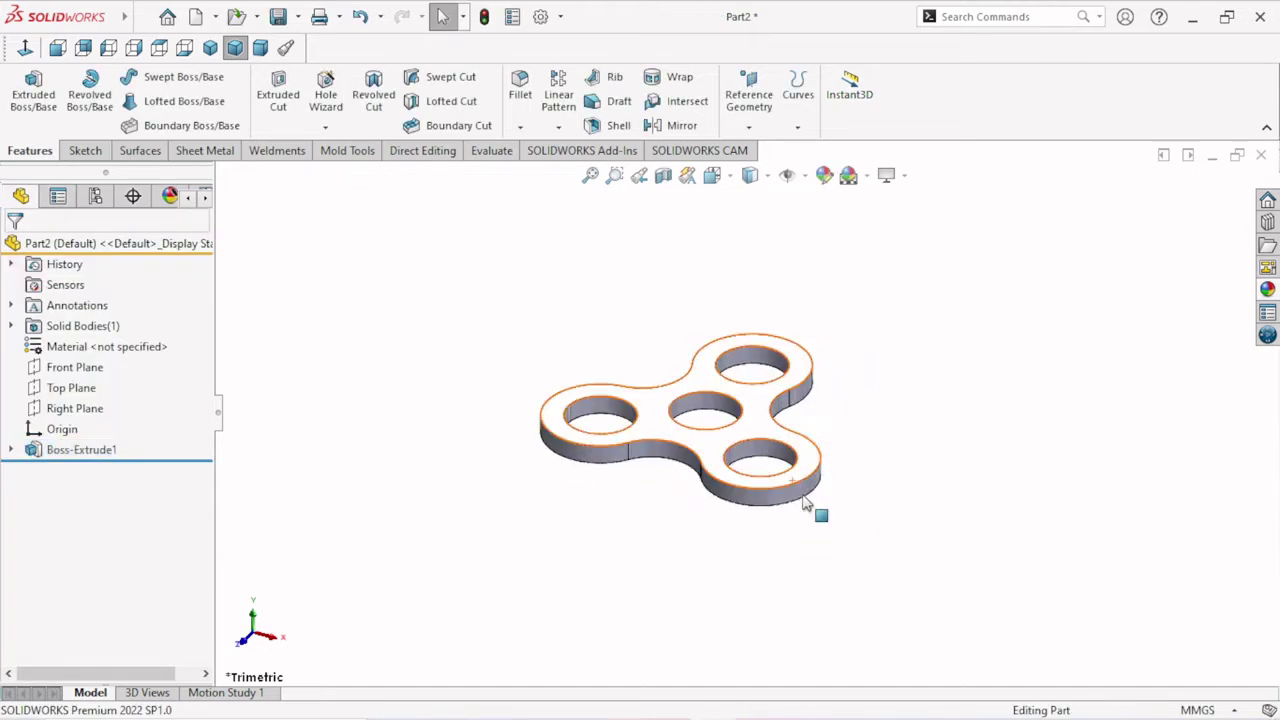
{"action": "scroll", "coordinate": [790, 478], "scroll_direction": "down", "scroll_amount": 1}
- Start a full round fillet with the top face as Side Face Set 1, removing the extra faces
{"action": "left_click", "coordinate": [521, 88]}
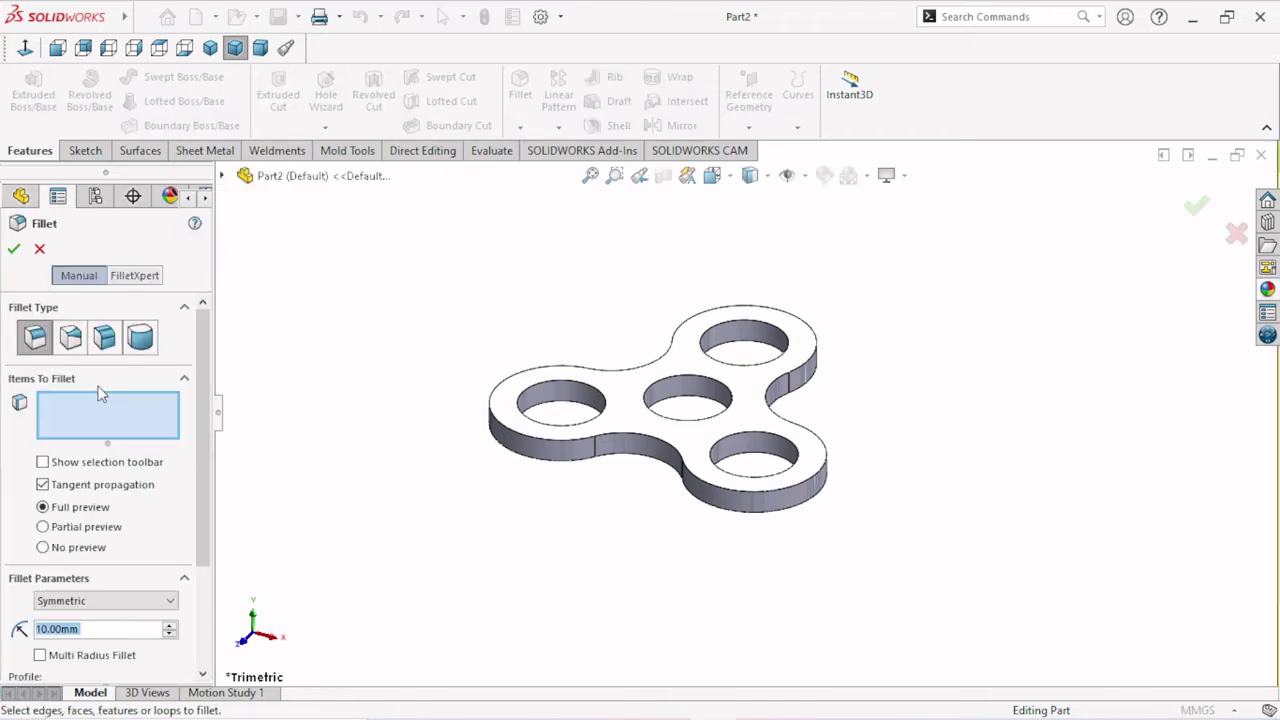
{"action": "left_click", "coordinate": [140, 340]}
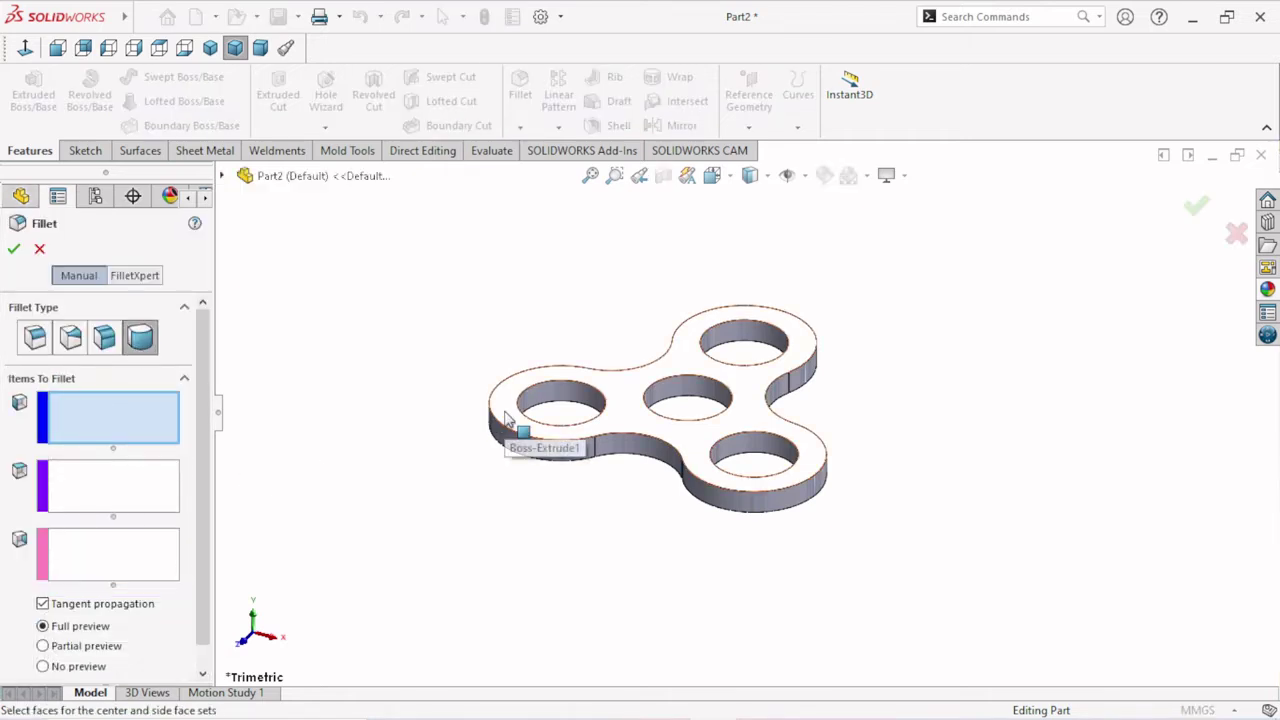
{"action": "left_click", "coordinate": [490, 443]}
{"action": "left_click", "coordinate": [506, 472]}
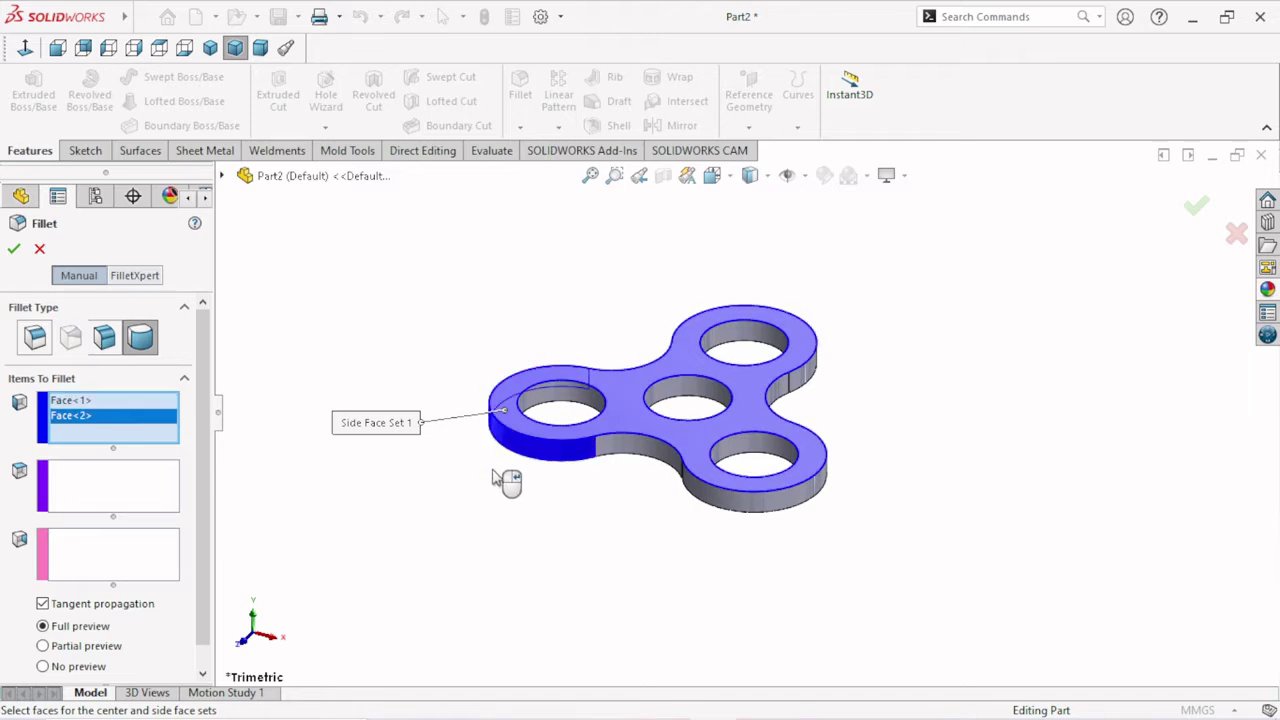
{"action": "mouse_move", "coordinate": [508, 480]}
{"action": "middle_mouse_down"}
{"action": "mouse_move", "coordinate": [625, 288]}
{"action": "mouse_move", "coordinate": [680, 266]}
{"action": "mouse_move", "coordinate": [706, 343]}
{"action": "middle_mouse_up"}
{"action": "left_click", "coordinate": [720, 350]}
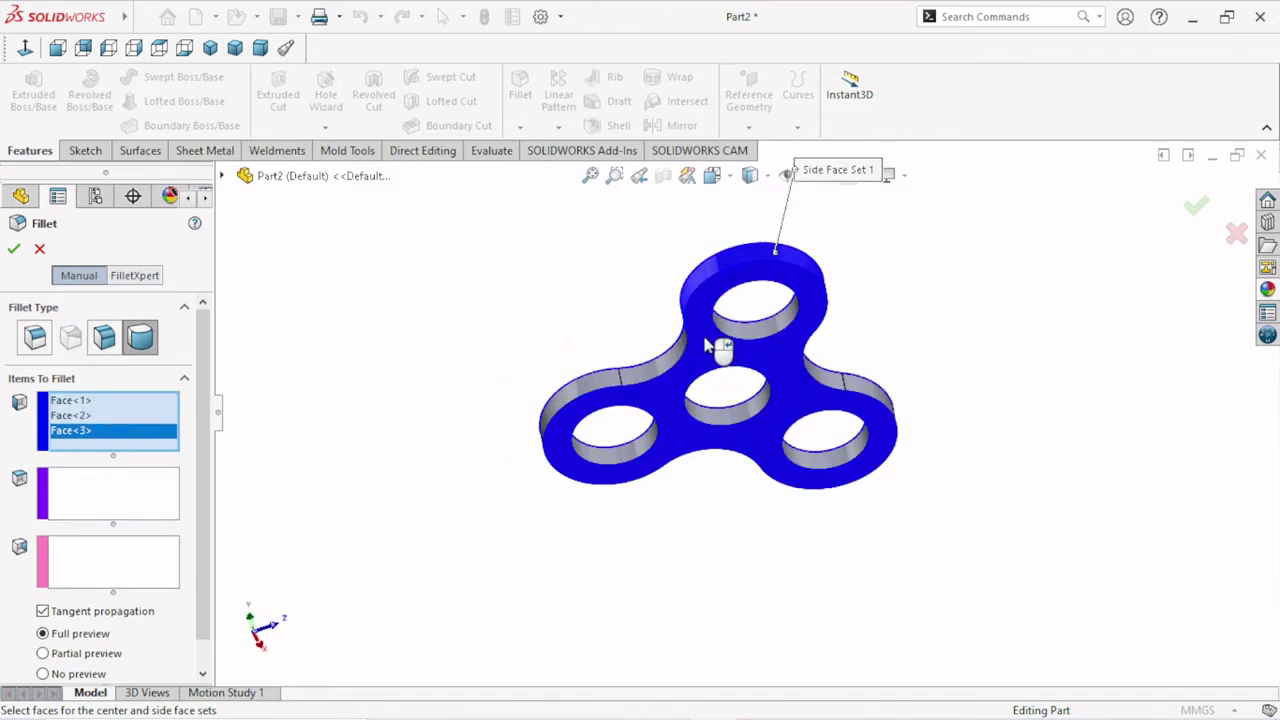
{"action": "middle_click_drag", "start_coordinate": [863, 337], "coordinate": [690, 480]}
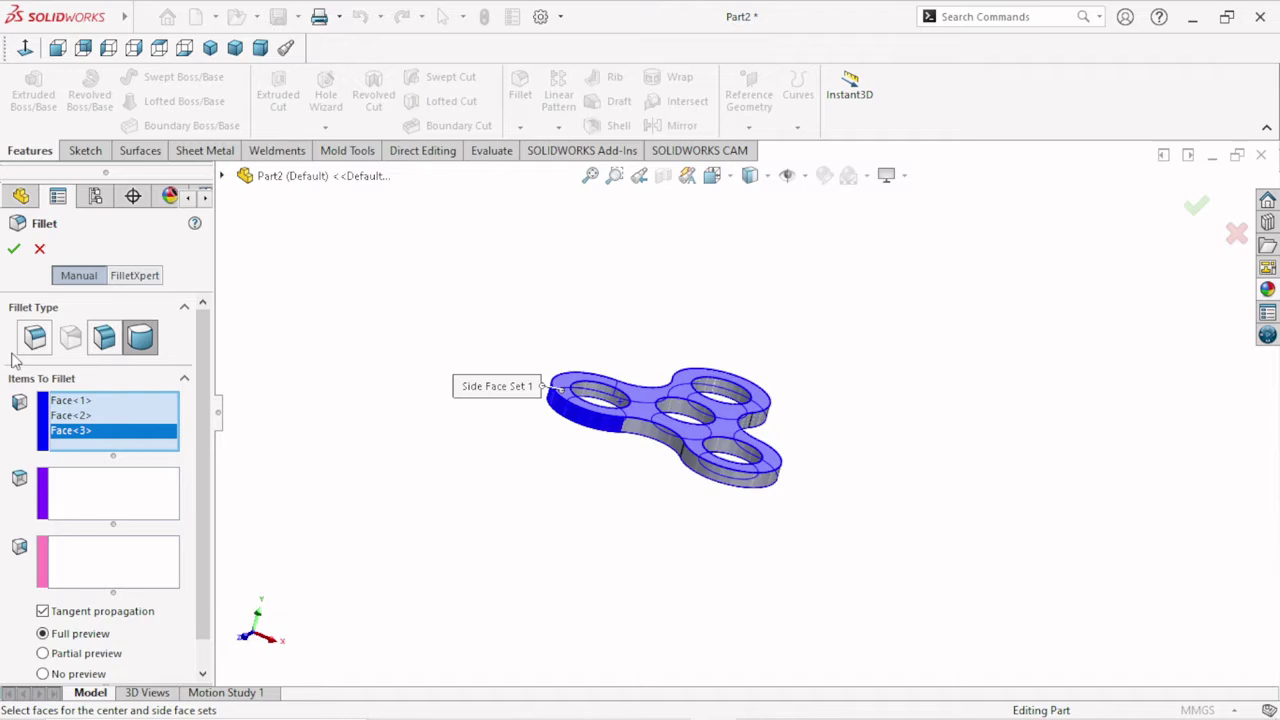
{"action": "left_click", "coordinate": [17, 255]}
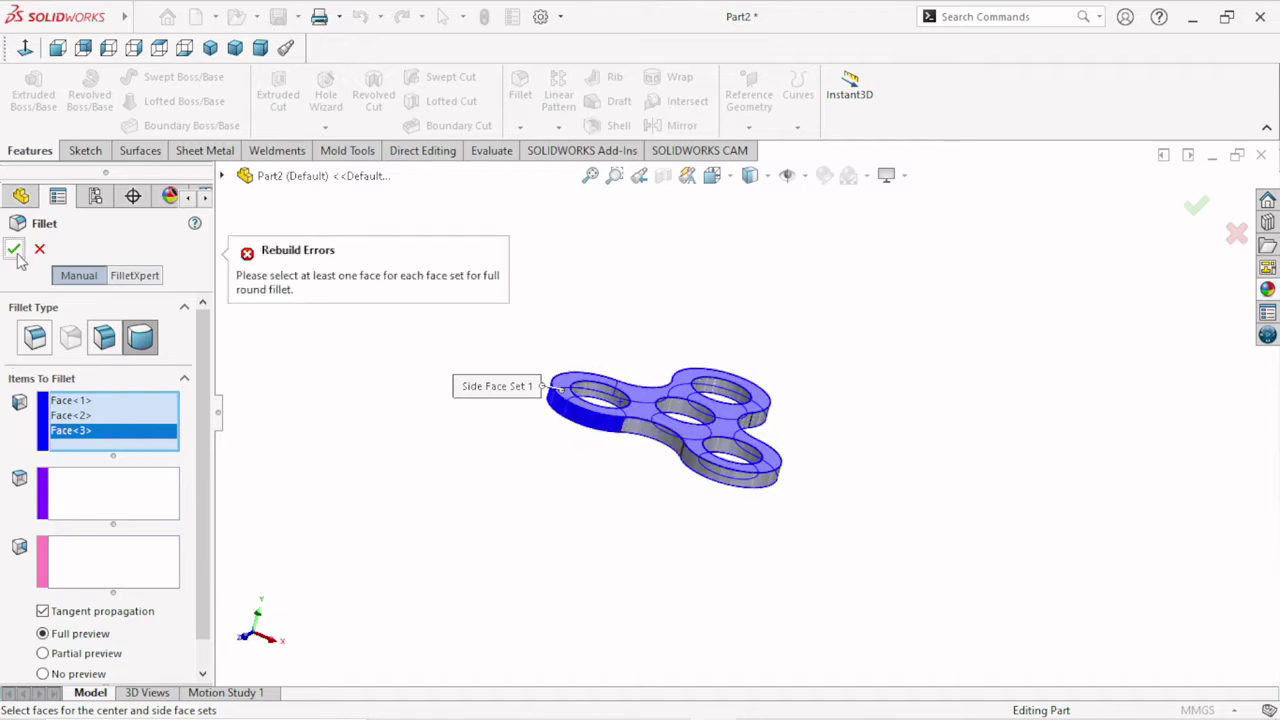
{"action": "right_click", "coordinate": [88, 418]}
{"action": "left_click", "coordinate": [131, 449]}
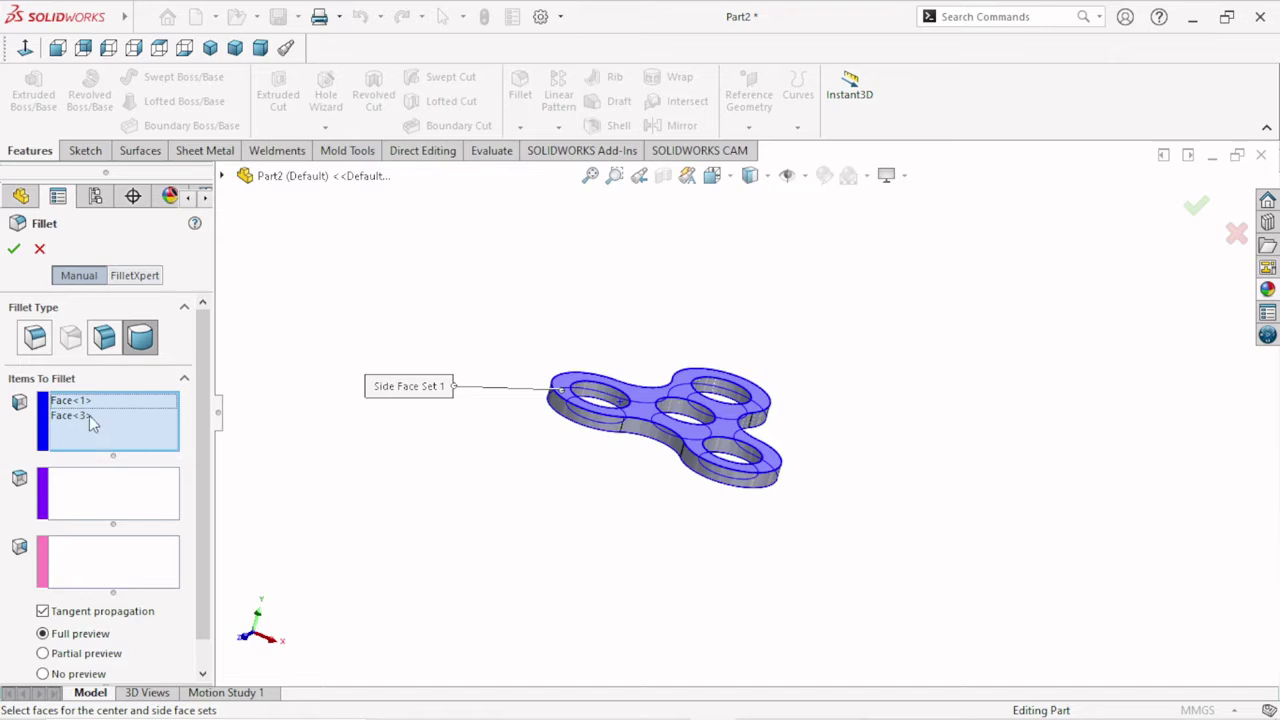
{"action": "right_click", "coordinate": [90, 415]}
{"action": "left_click", "coordinate": [177, 451]}
- Set the outer wall as Center Face Set and the bottom face as Side Face Set 2, then apply
{"action": "left_click", "coordinate": [108, 500]}
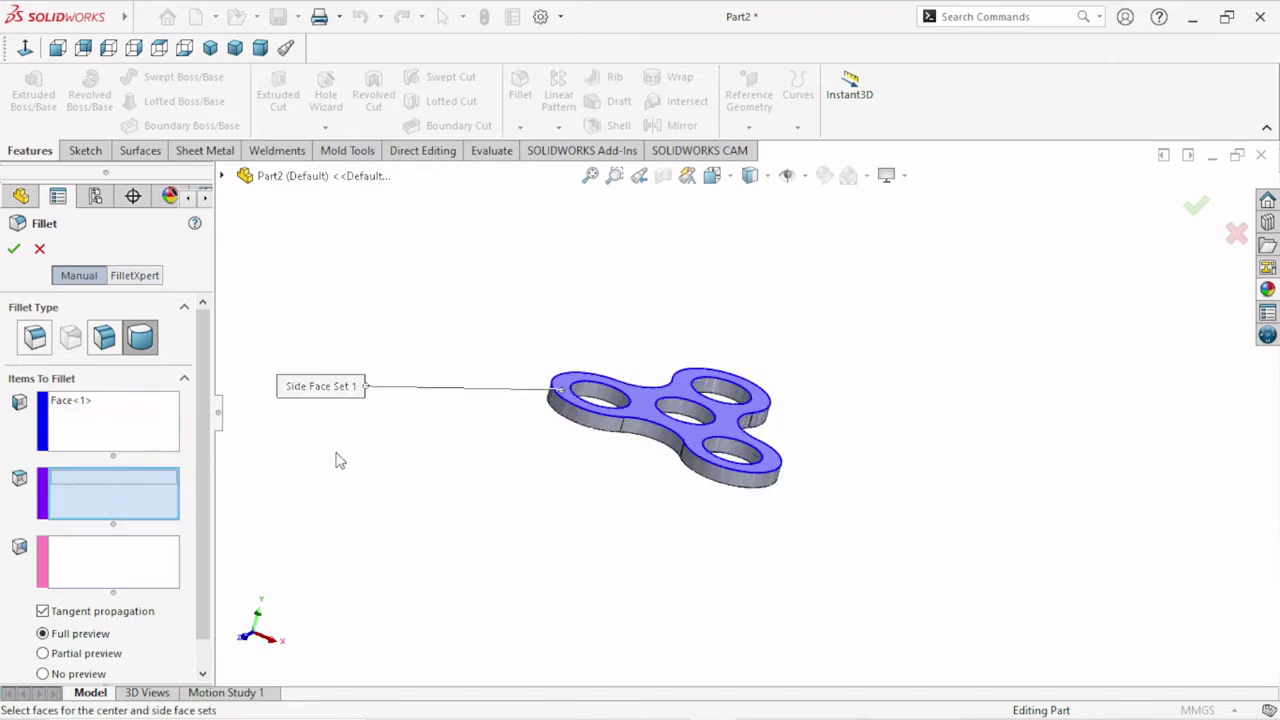
{"action": "left_click", "coordinate": [655, 433]}
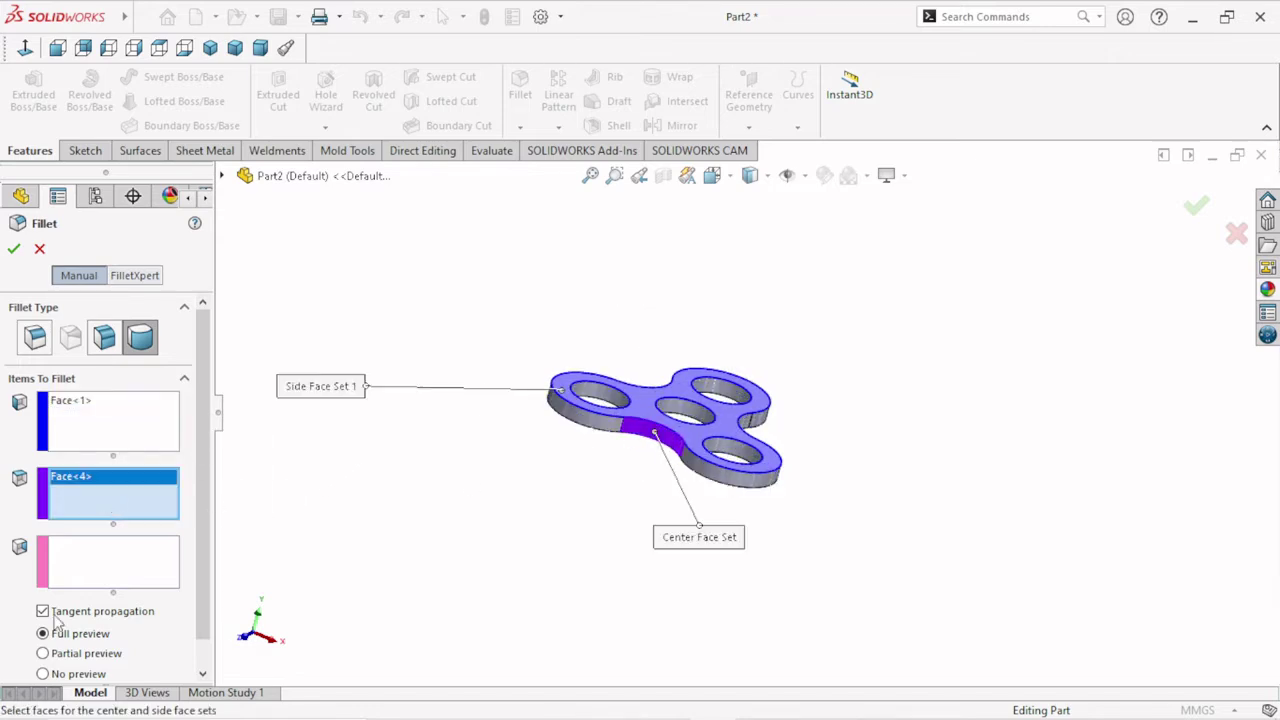
{"action": "left_click", "coordinate": [90, 585]}
{"action": "middle_click_drag", "start_coordinate": [534, 406], "coordinate": [735, 378]}
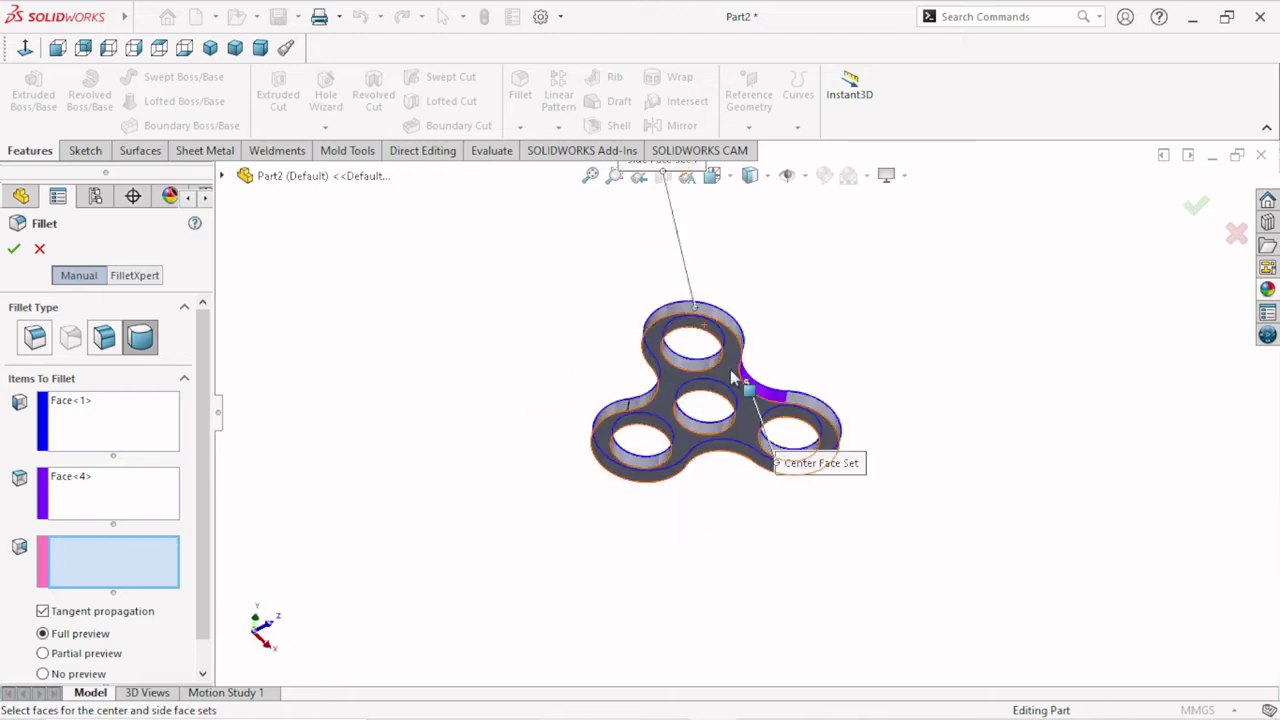
{"action": "left_click", "coordinate": [733, 378]}
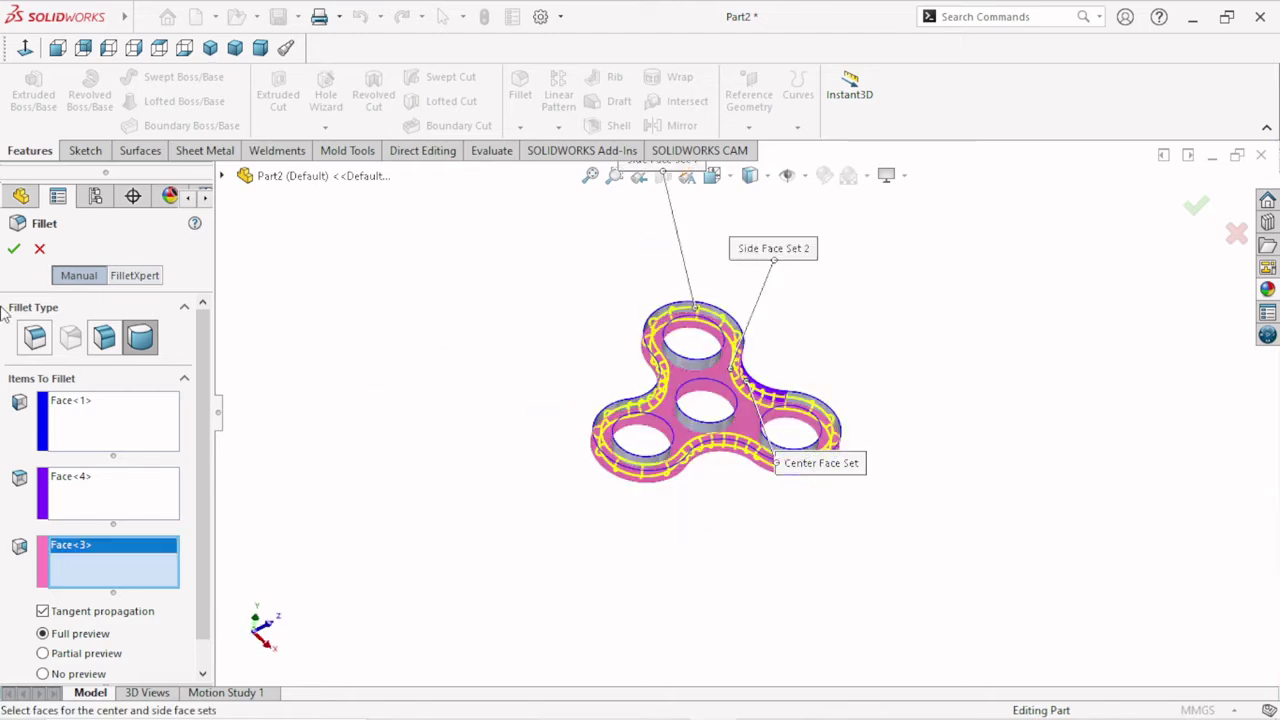
{"action": "left_click", "coordinate": [13, 248]}
{"action": "mouse_move", "coordinate": [765, 397]}
{"action": "middle_mouse_down"}
{"action": "mouse_move", "coordinate": [674, 534]}
{"action": "mouse_move", "coordinate": [671, 489]}
{"action": "mouse_move", "coordinate": [748, 352]}
{"action": "mouse_move", "coordinate": [674, 443]}
{"action": "middle_mouse_up"}
{"action": "scroll", "coordinate": [754, 349], "scroll_direction": "down", "scroll_amount": 3}
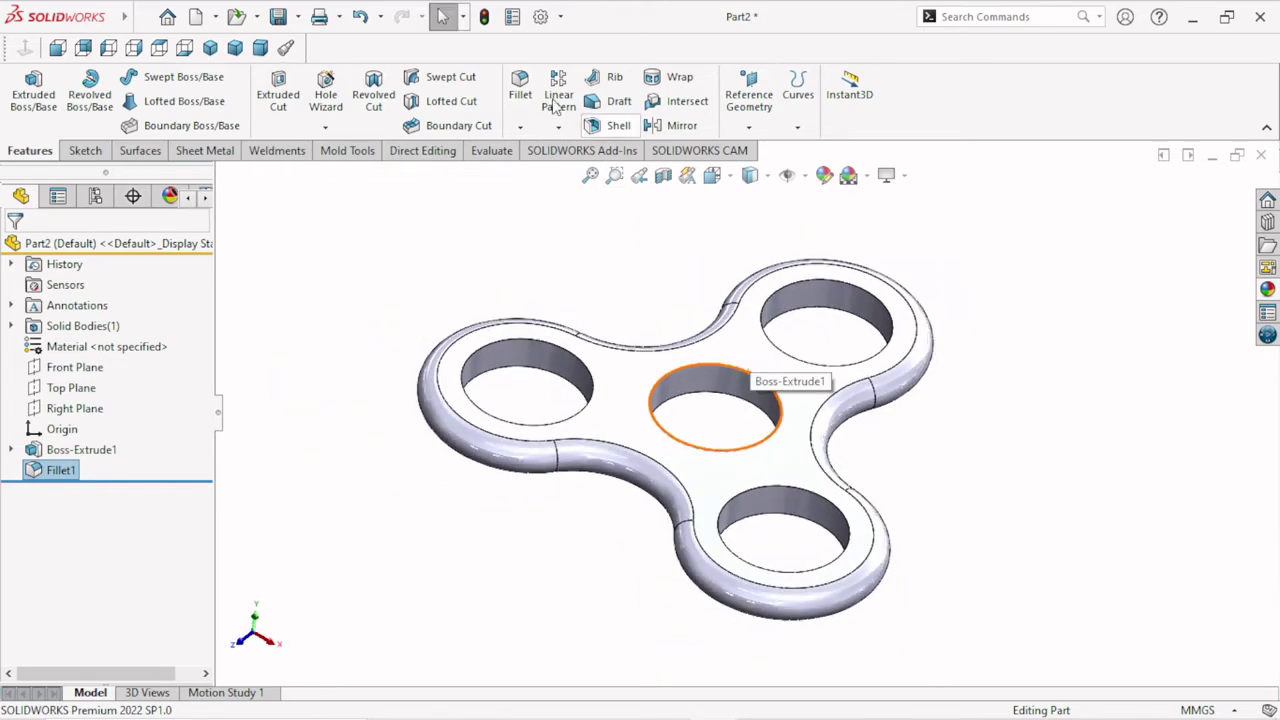
- Fillet the inner faces of all four holes with a 0.2 mm constant-size fillet as Fillet2
{"action": "left_click", "coordinate": [520, 88]}
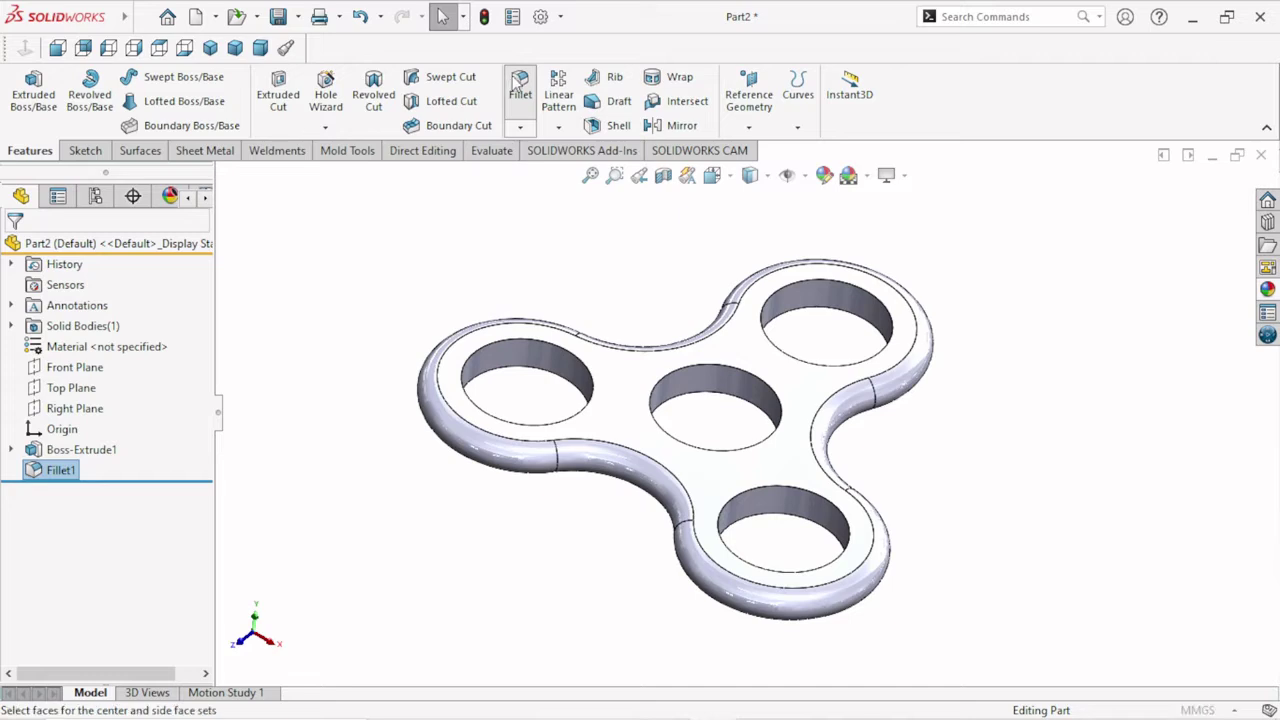
{"action": "left_click", "coordinate": [41, 342]}
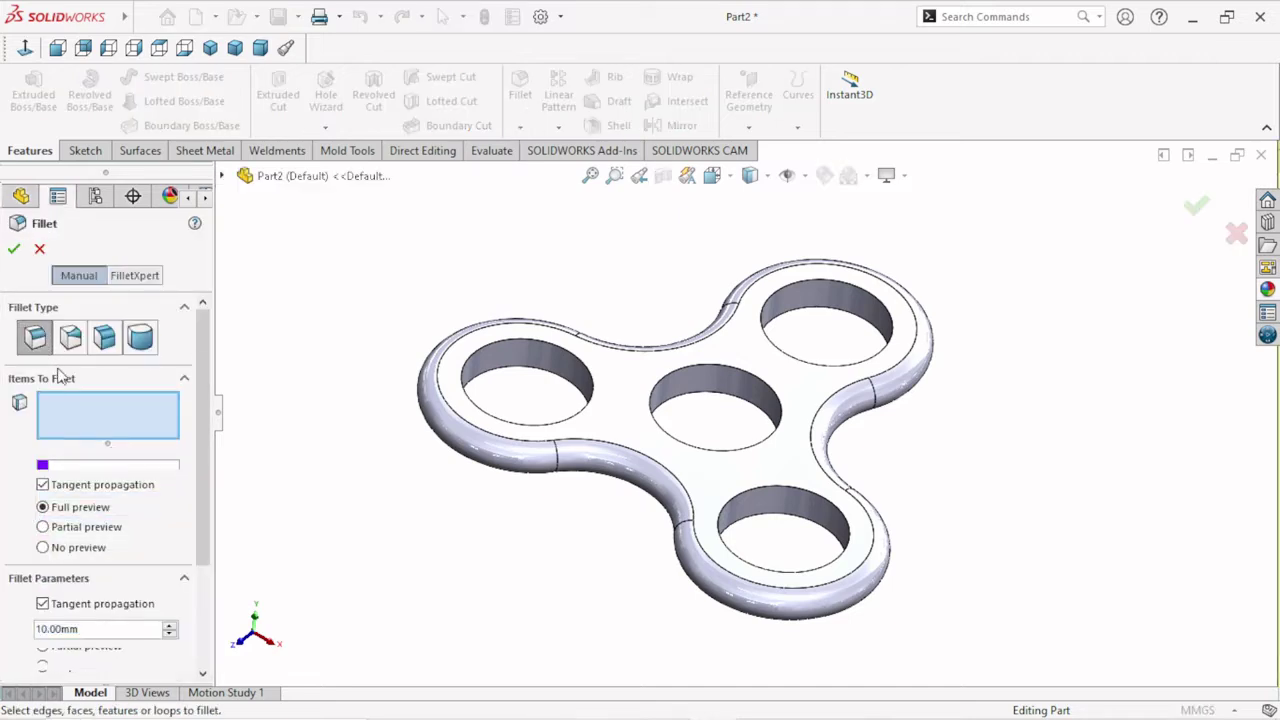
{"action": "double_click", "coordinate": [111, 634]}
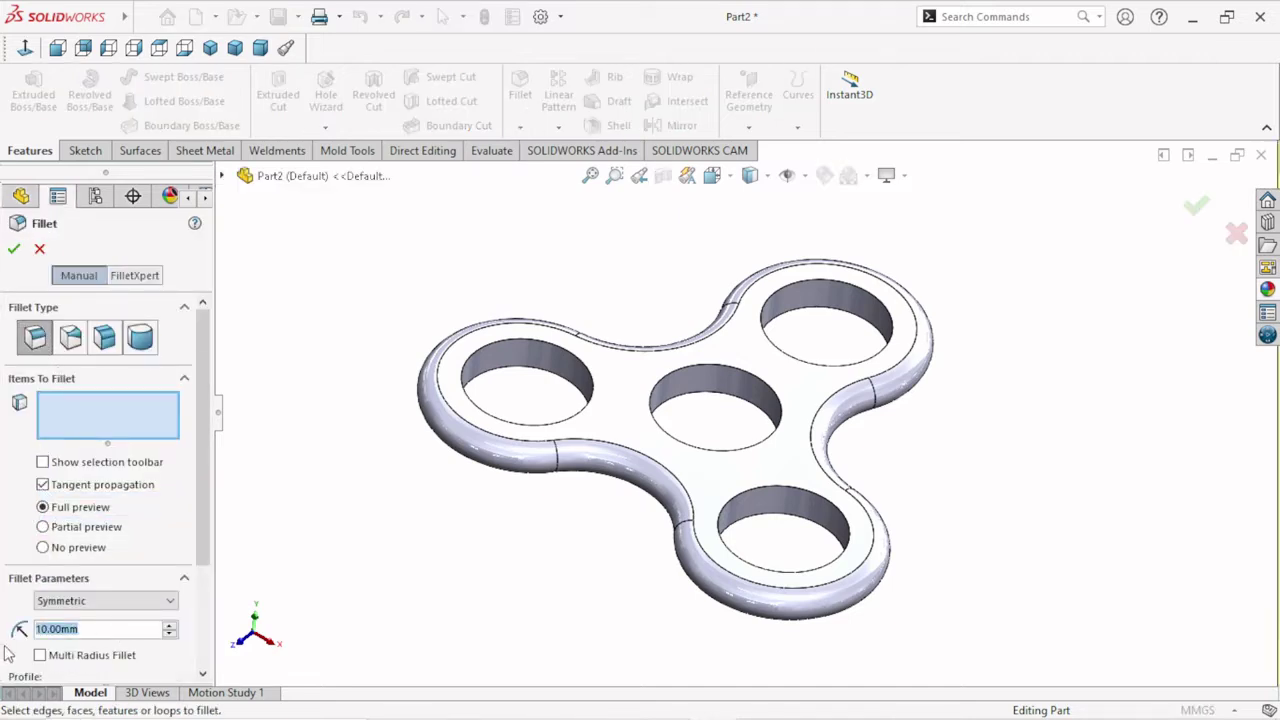
{"action": "type", "text": "0.2"}
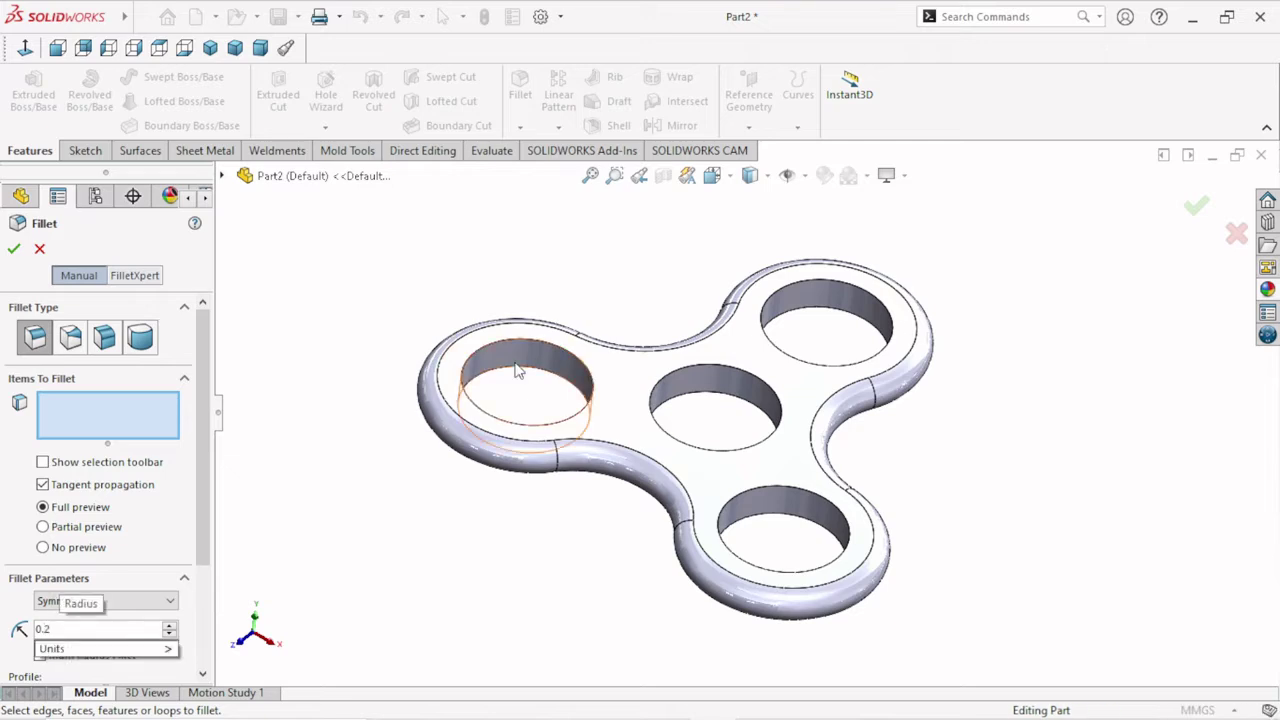
{"action": "left_click", "coordinate": [521, 368]}
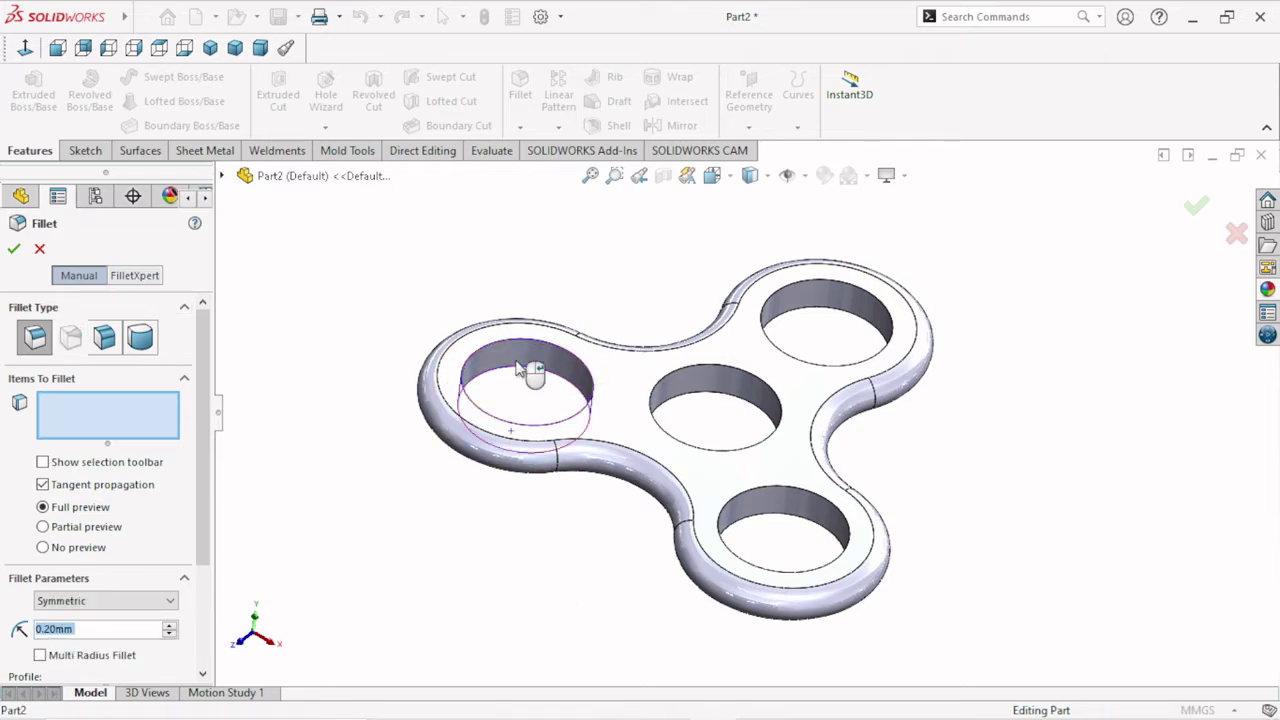
{"action": "left_click", "coordinate": [737, 391]}
{"action": "left_click", "coordinate": [791, 360]}
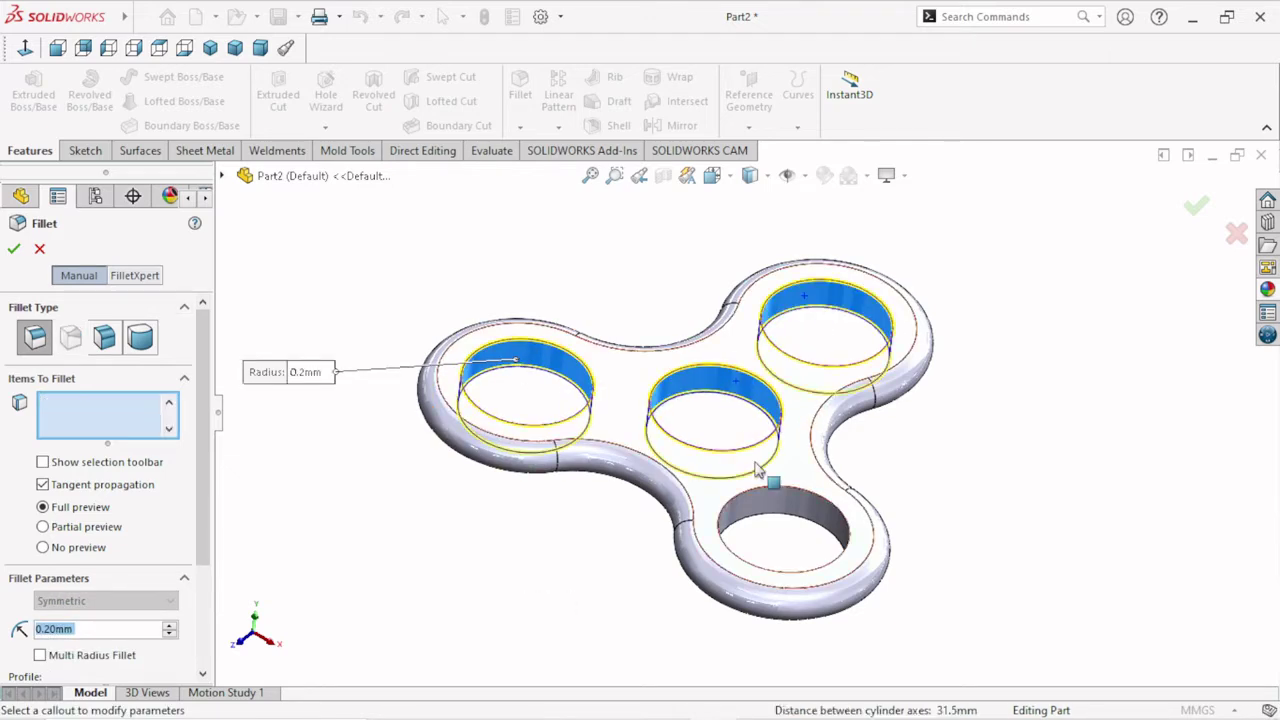
{"action": "left_click", "coordinate": [766, 505]}
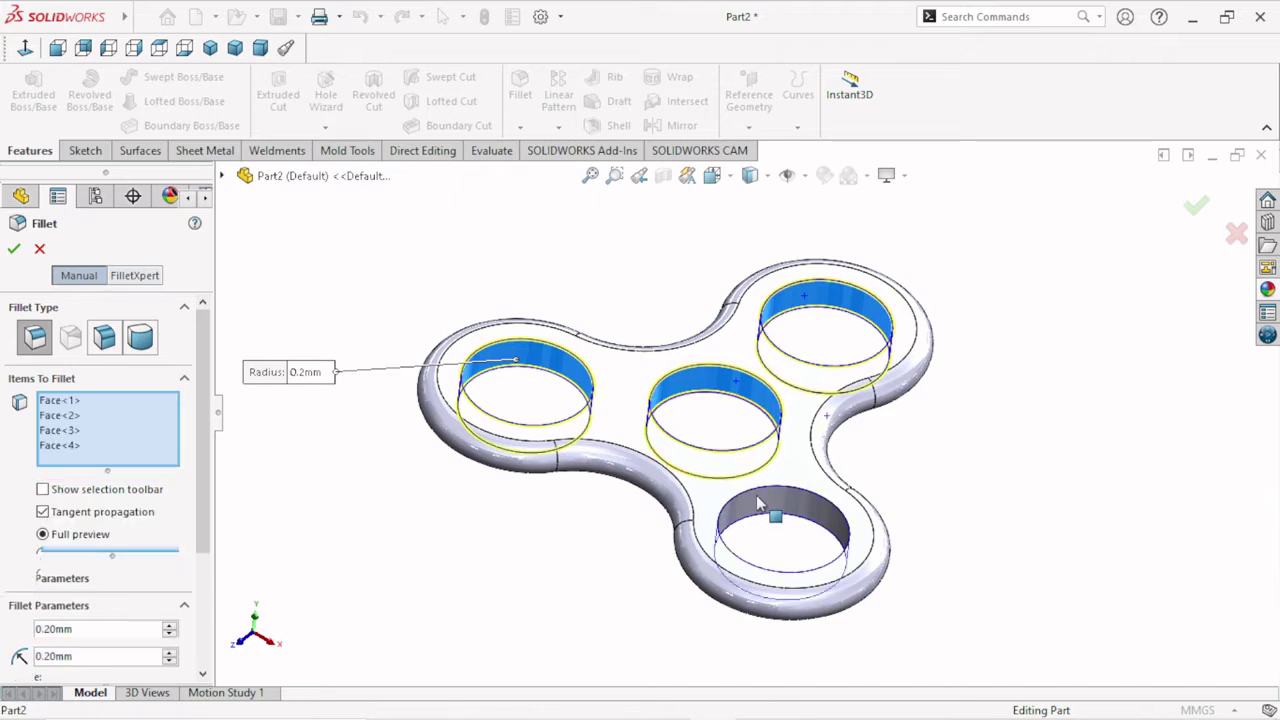
{"action": "left_click", "coordinate": [14, 250]}
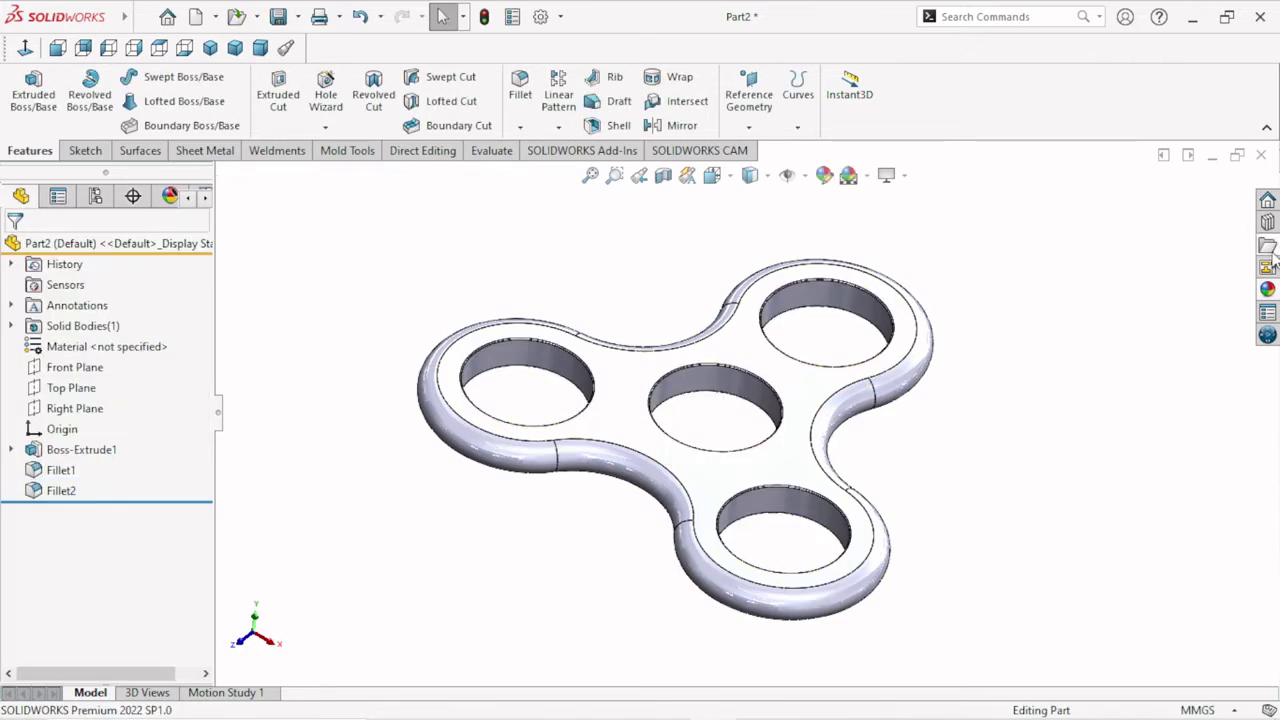
- Apply the Metal chromium plate appearance to the whole spinner
{"action": "left_click", "coordinate": [1267, 288]}
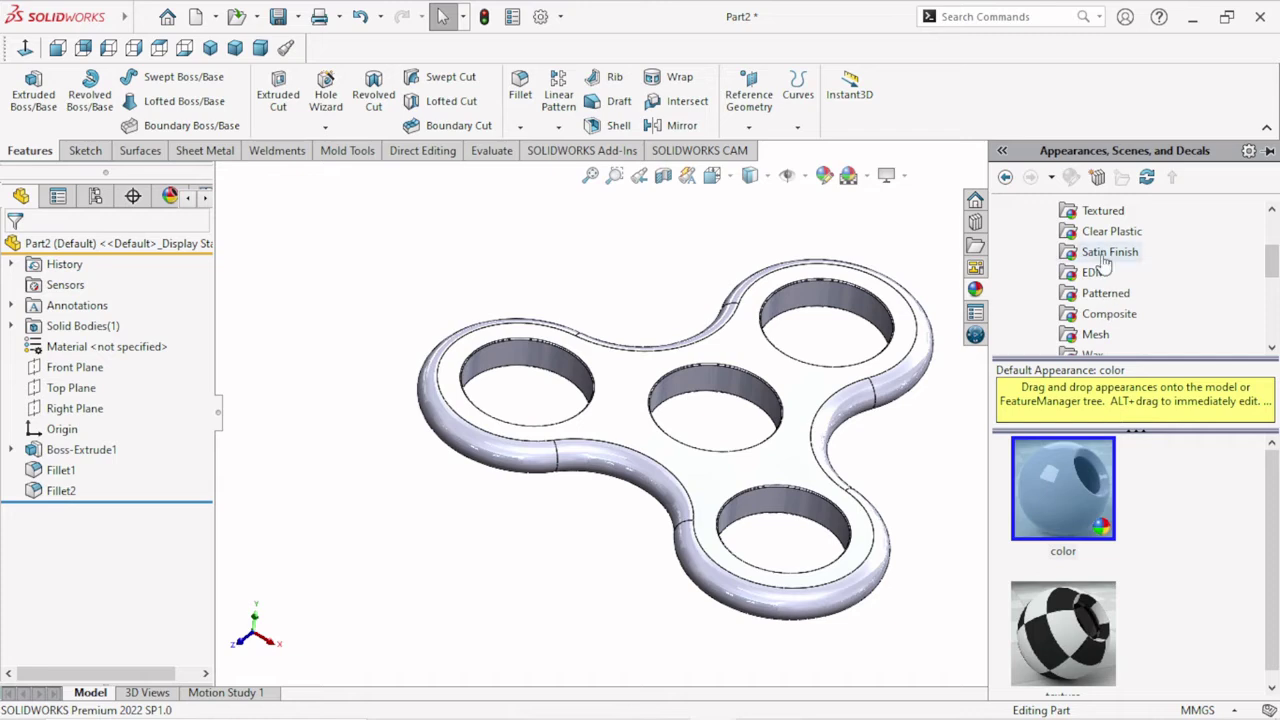
{"action": "scroll", "coordinate": [1105, 262], "scroll_direction": "up", "scroll_amount": 3}
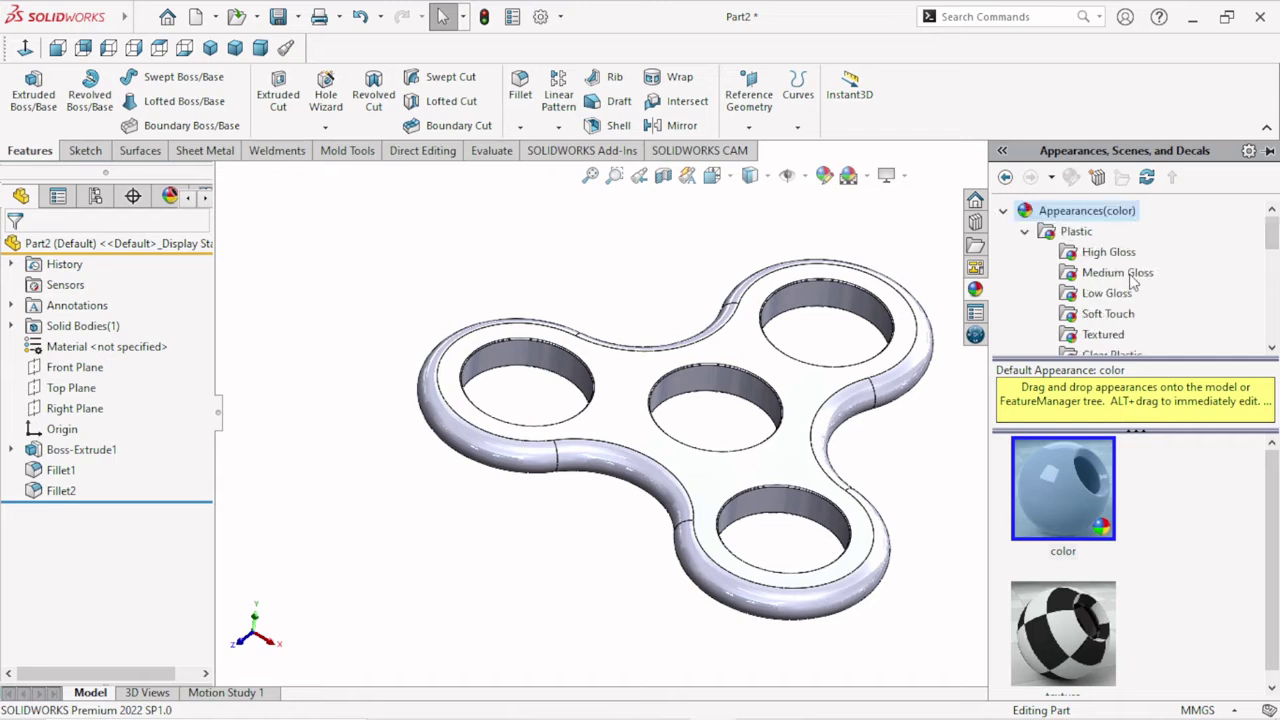
{"action": "double_click", "coordinate": [1043, 218]}
{"action": "double_click", "coordinate": [1043, 218]}
{"action": "left_click", "coordinate": [1026, 233]}
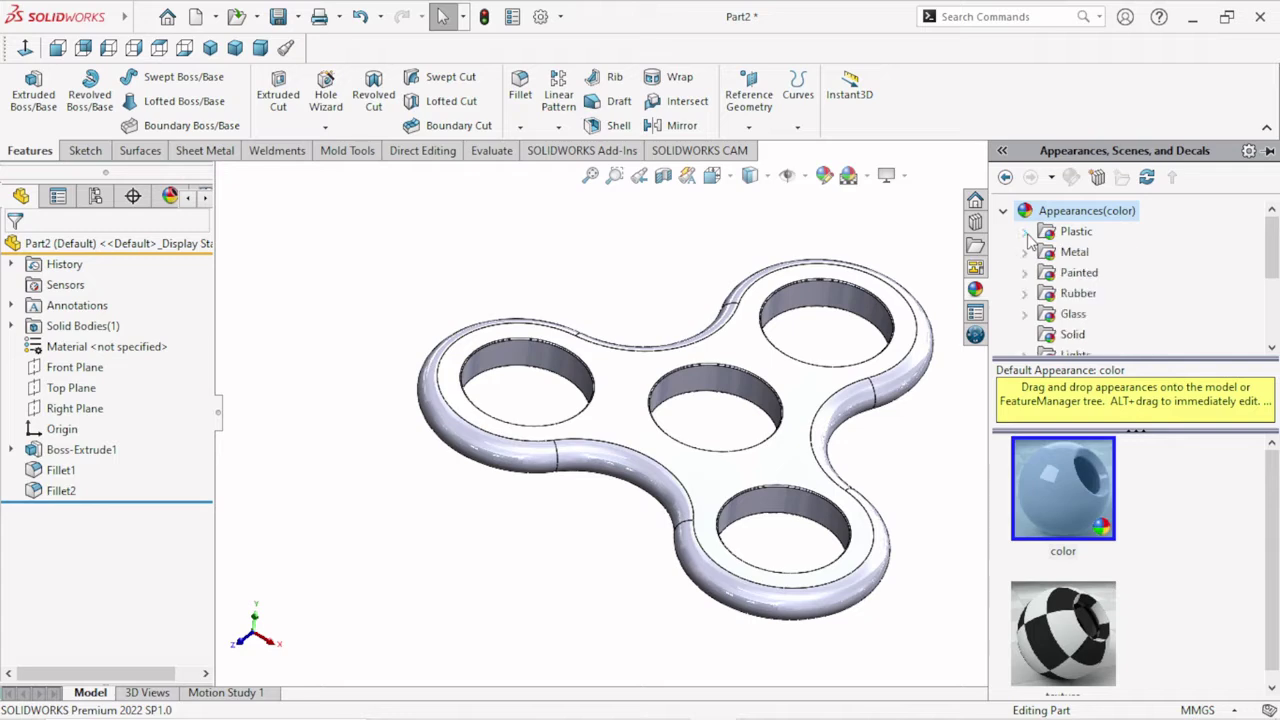
{"action": "left_click", "coordinate": [1075, 253]}
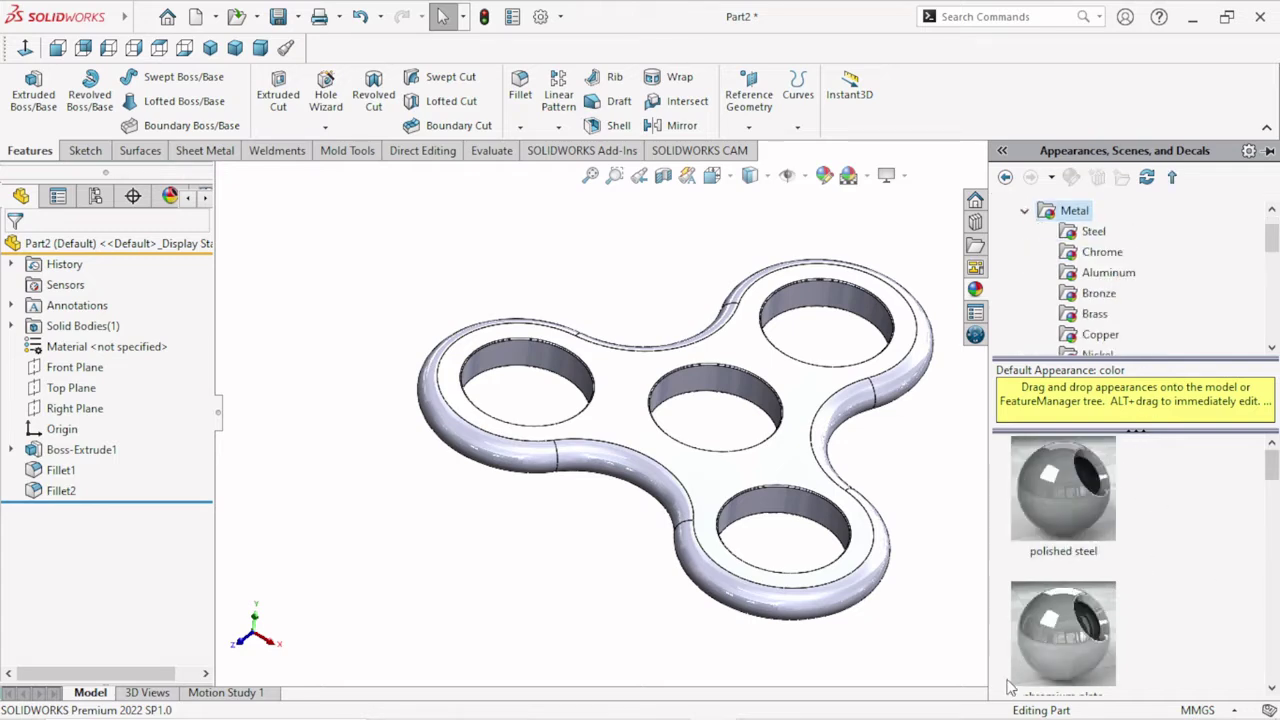
{"action": "left_click", "coordinate": [1035, 653]}
{"action": "double_click", "coordinate": [1063, 620]}
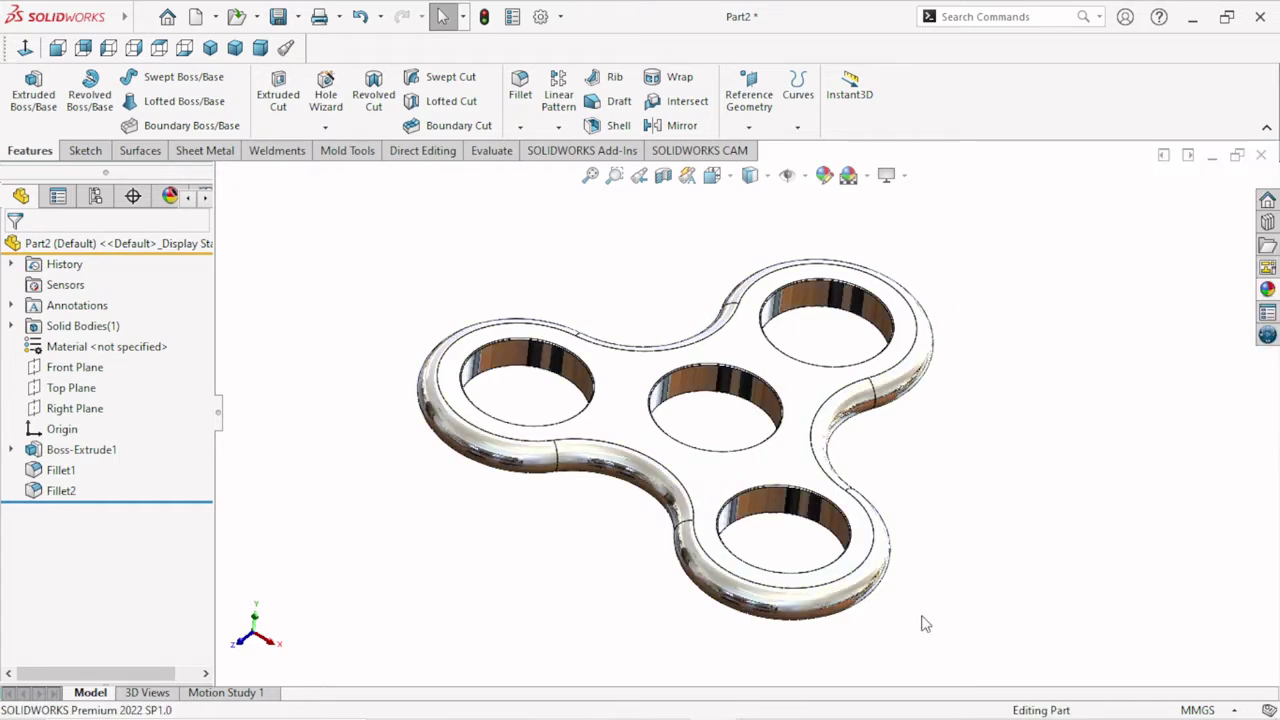
{"action": "mouse_move", "coordinate": [922, 620]}
{"action": "middle_mouse_down"}
{"action": "mouse_move", "coordinate": [868, 245]}
{"action": "mouse_move", "coordinate": [922, 443]}
{"action": "middle_mouse_up"}
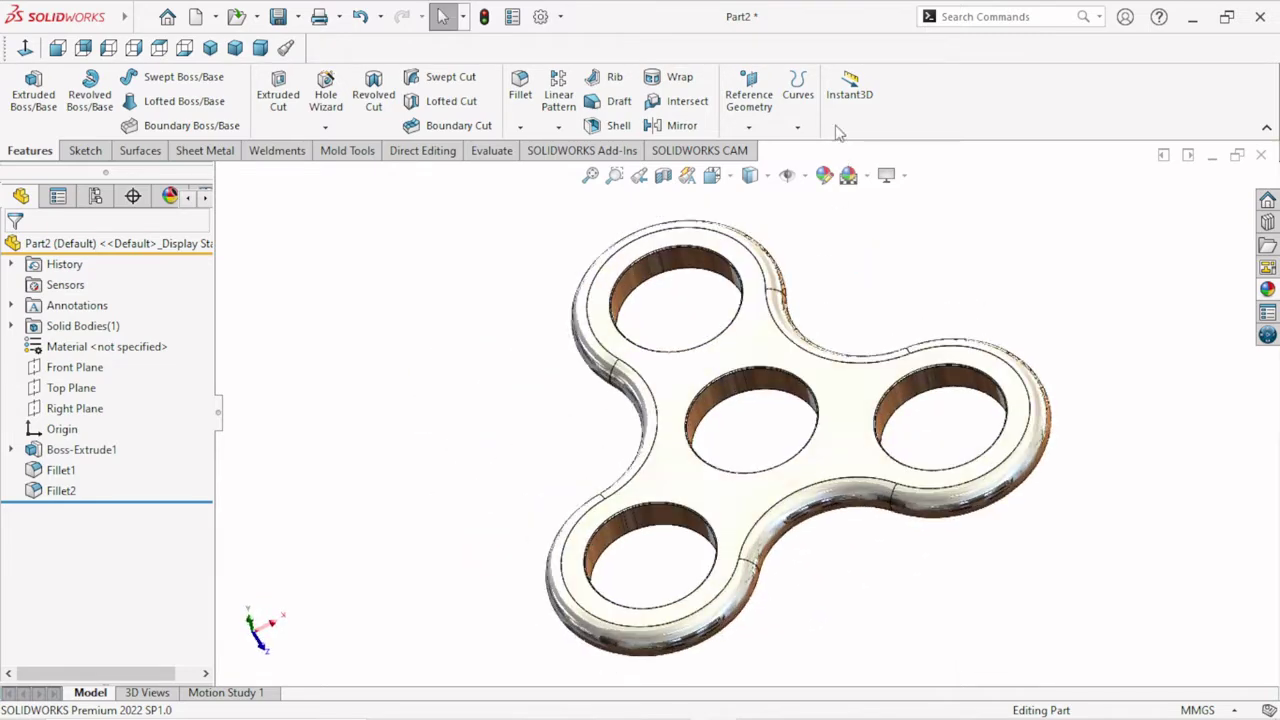
- Recolour the spinner's appearance to pure red, RGB 255/0/0
{"action": "left_click", "coordinate": [824, 175]}
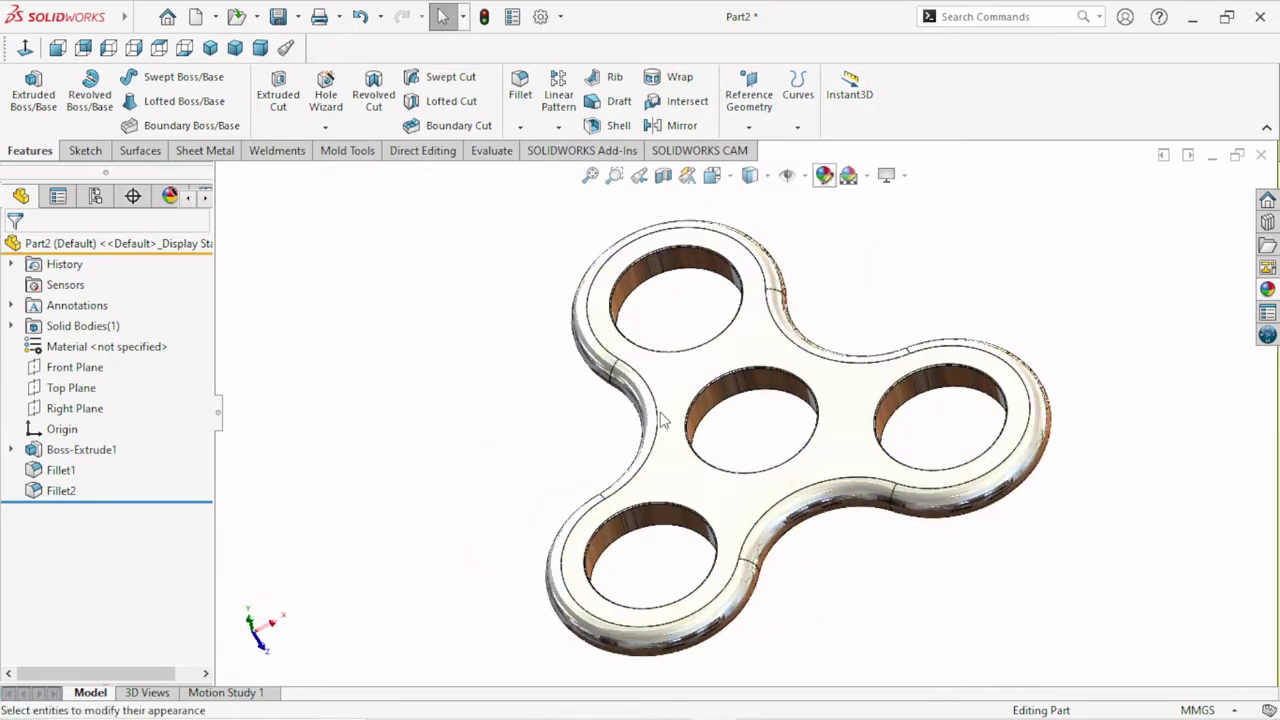
{"action": "left_click", "coordinate": [660, 420]}
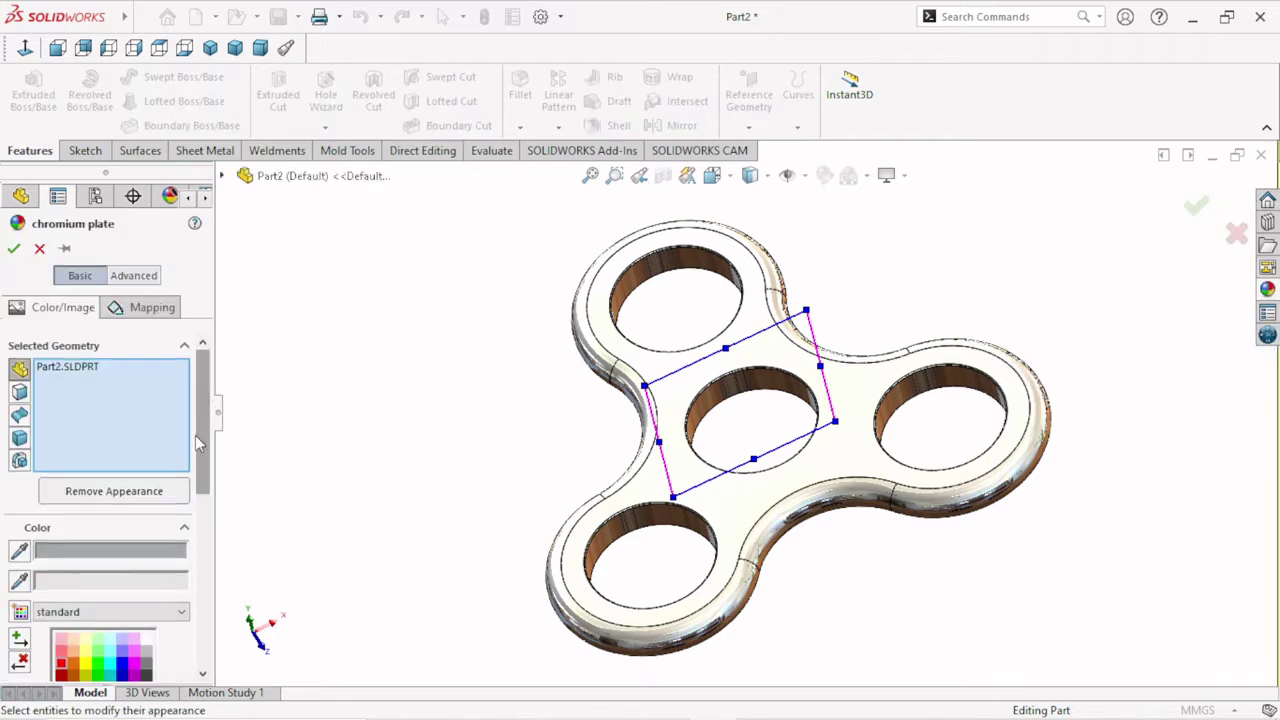
{"action": "left_click_drag", "start_coordinate": [202, 420], "coordinate": [202, 535]}
{"action": "left_click", "coordinate": [62, 390]}
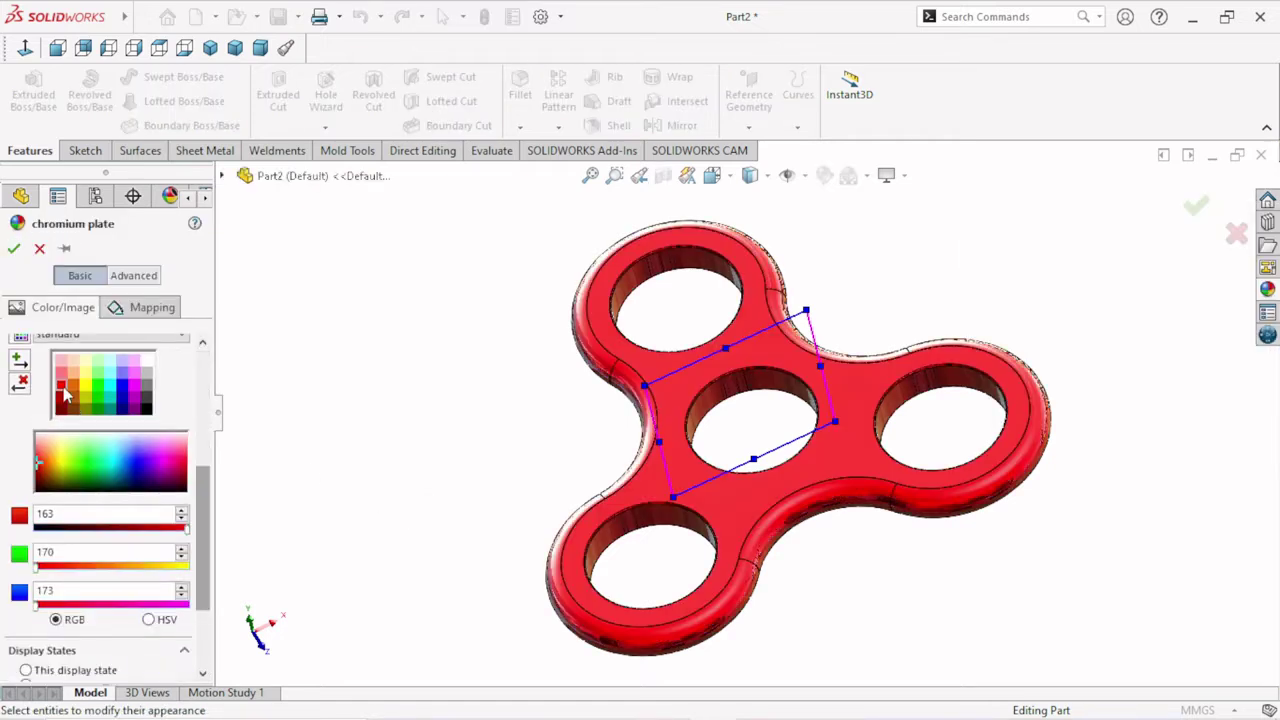
{"action": "left_click", "coordinate": [13, 248]}
{"action": "mouse_move", "coordinate": [770, 448]}
{"action": "middle_mouse_down"}
{"action": "mouse_move", "coordinate": [791, 329]}
{"action": "mouse_move", "coordinate": [829, 334]}
{"action": "mouse_move", "coordinate": [857, 434]}
{"action": "mouse_move", "coordinate": [937, 468]}
{"action": "mouse_move", "coordinate": [1063, 466]}
{"action": "mouse_move", "coordinate": [1057, 634]}
{"action": "mouse_move", "coordinate": [652, 659]}
{"action": "mouse_move", "coordinate": [771, 558]}
{"action": "mouse_move", "coordinate": [737, 591]}
{"action": "mouse_move", "coordinate": [729, 434]}
{"action": "middle_mouse_up"}
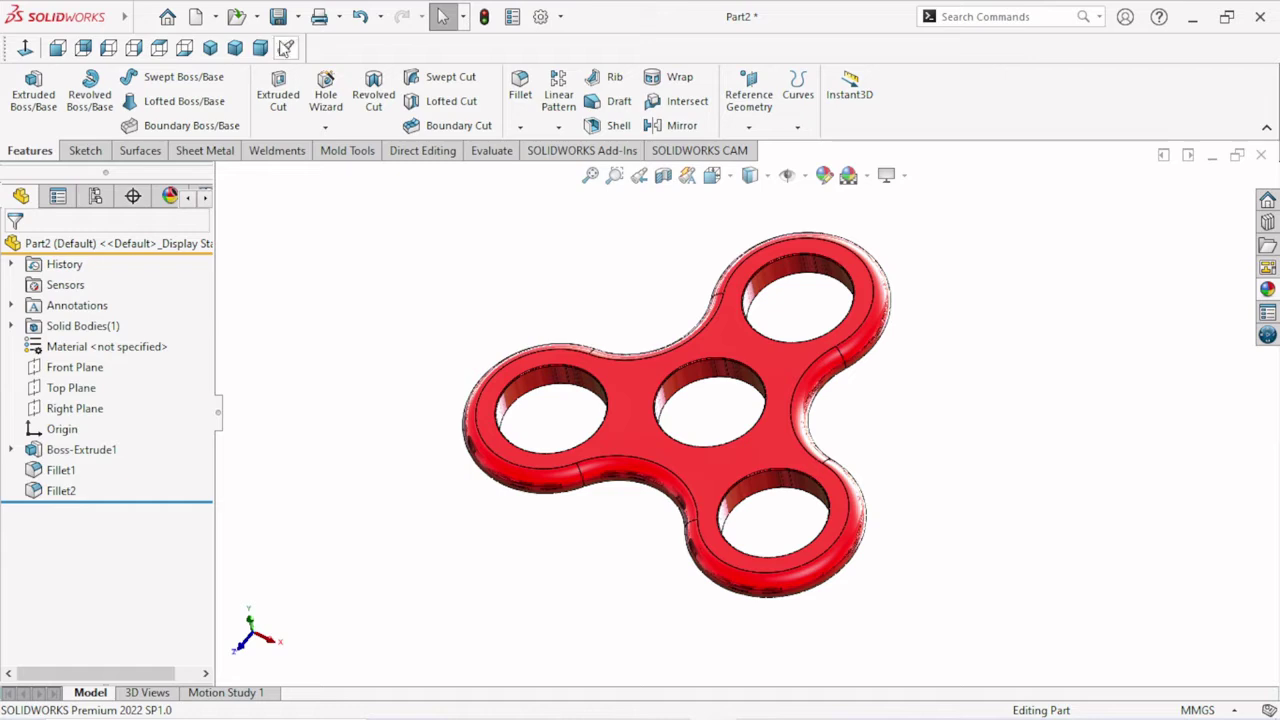
- Save the part as 'spinner' in the sheetmetal folder
{"action": "left_click", "coordinate": [276, 24]}
{"action": "type", "text": "spinner"}
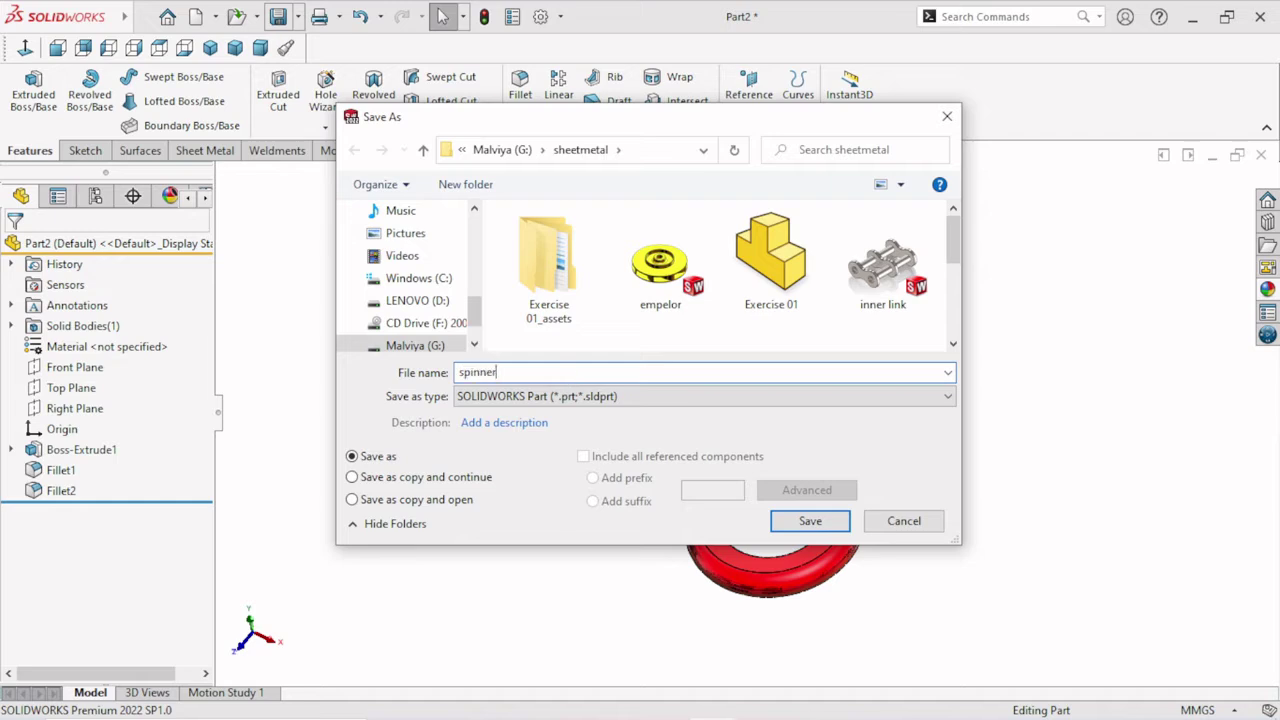
{"action": "left_click", "coordinate": [838, 519]}
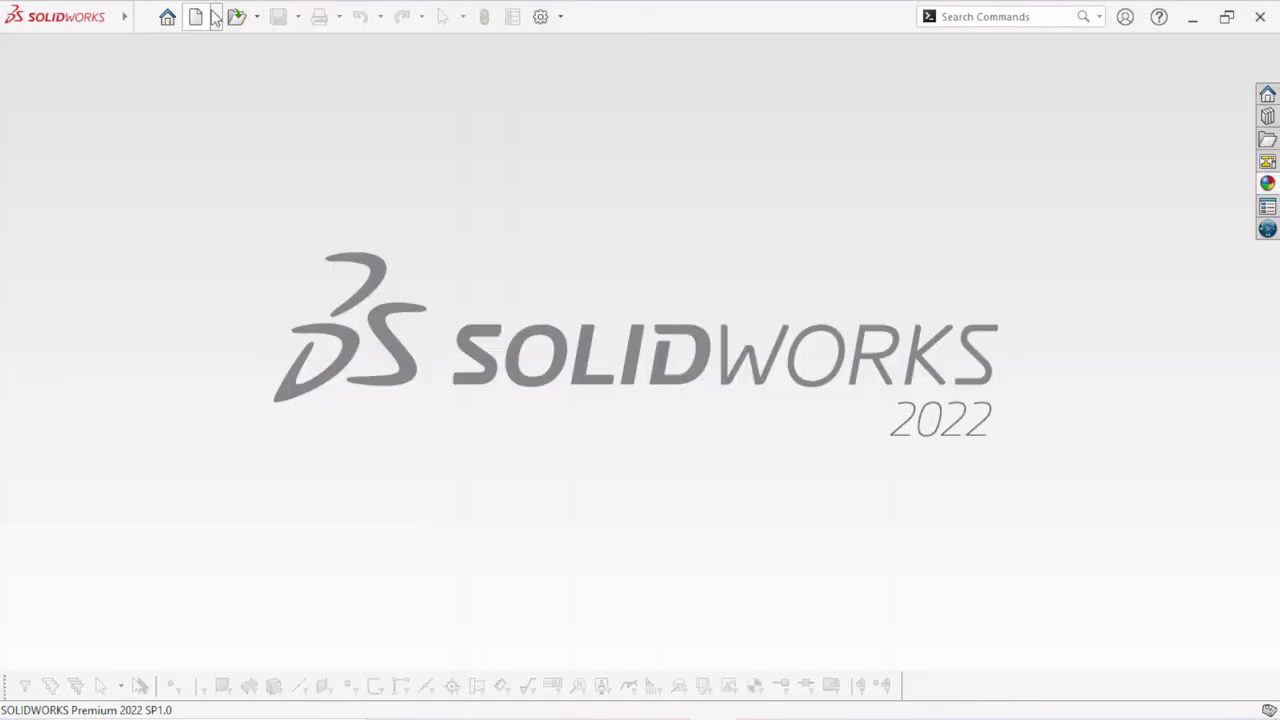
- Create a new assembly, Assem3, and place the saved spinner part as its first component
{"action": "left_click", "coordinate": [195, 16]}
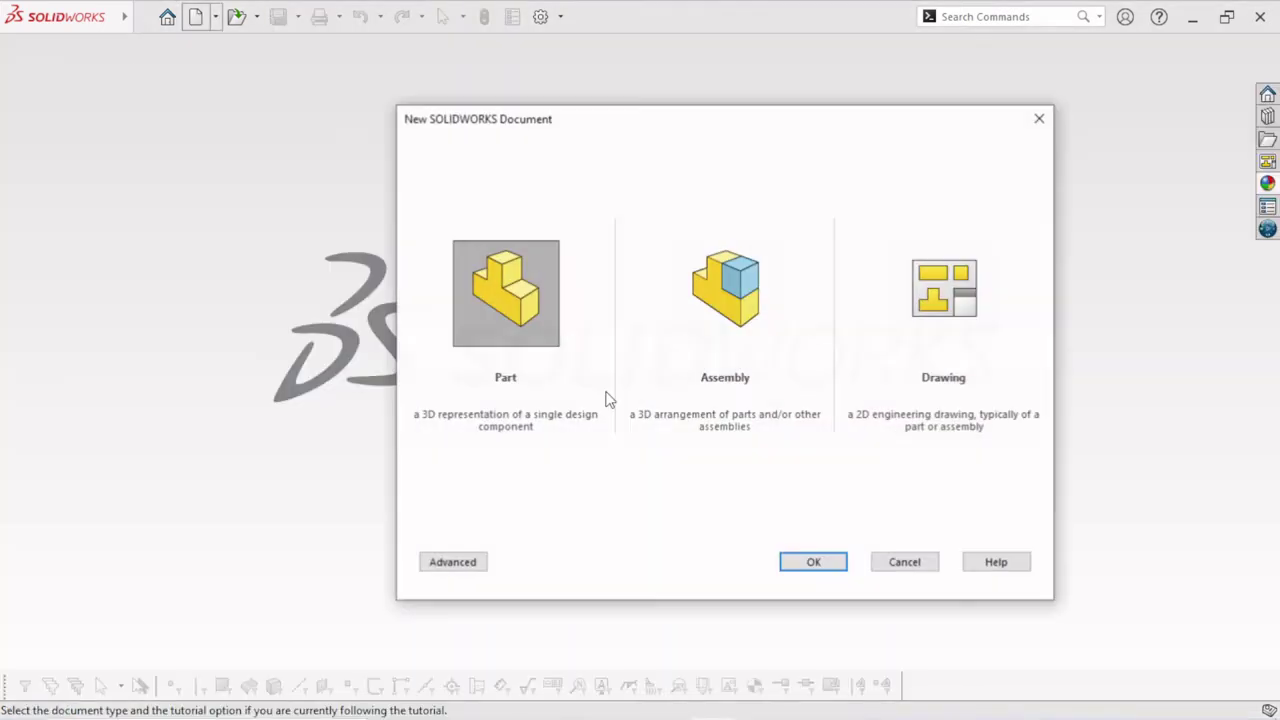
{"action": "left_click", "coordinate": [757, 322]}
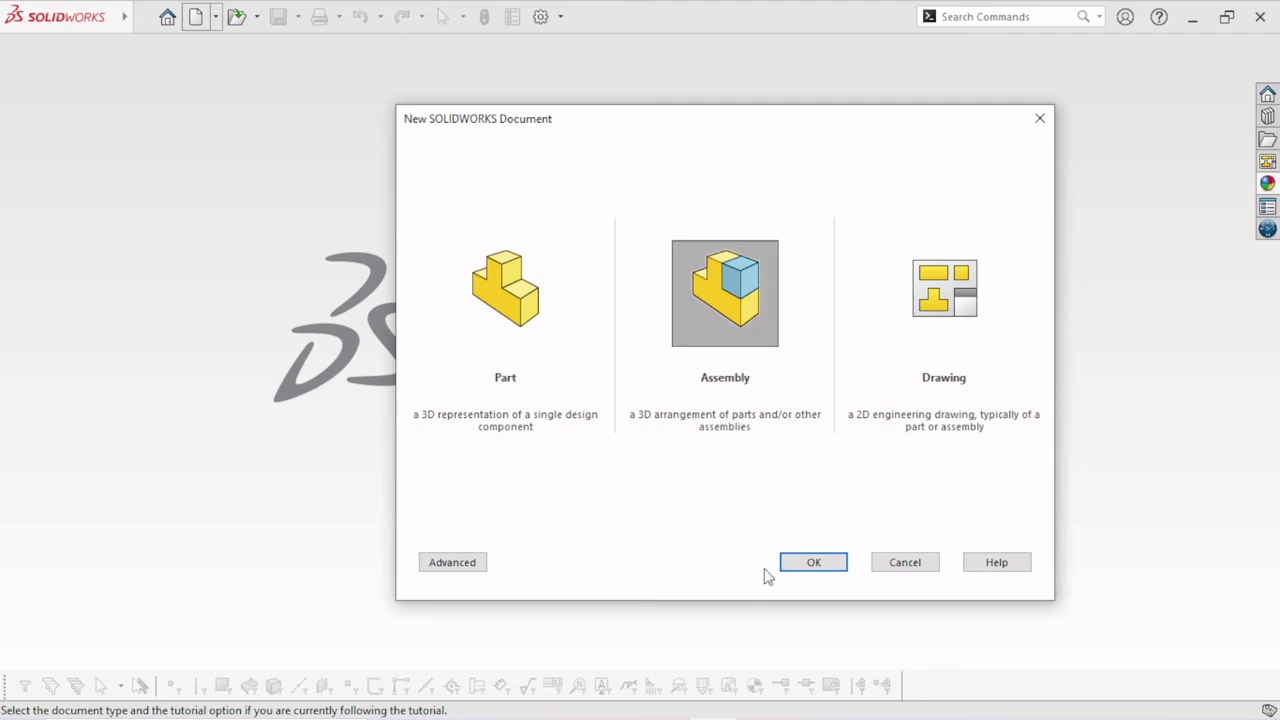
{"action": "left_click", "coordinate": [795, 568]}
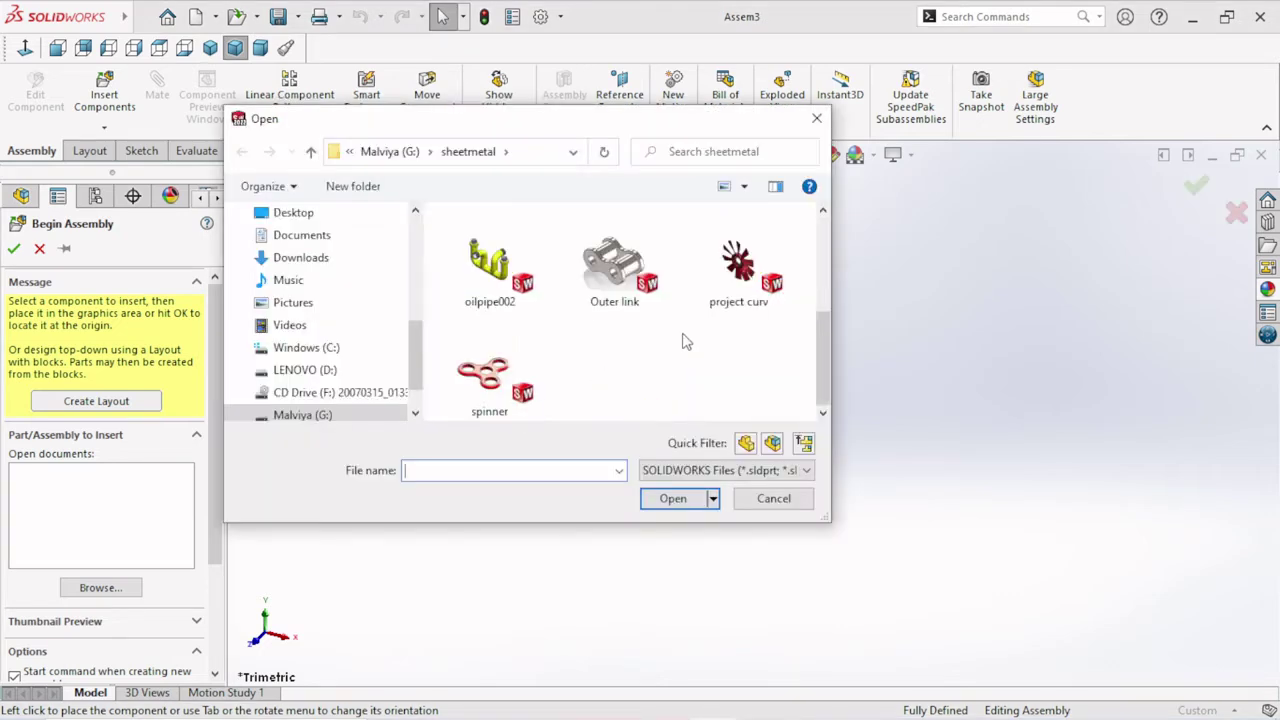
{"action": "left_click", "coordinate": [489, 378]}
{"action": "left_click", "coordinate": [672, 497]}
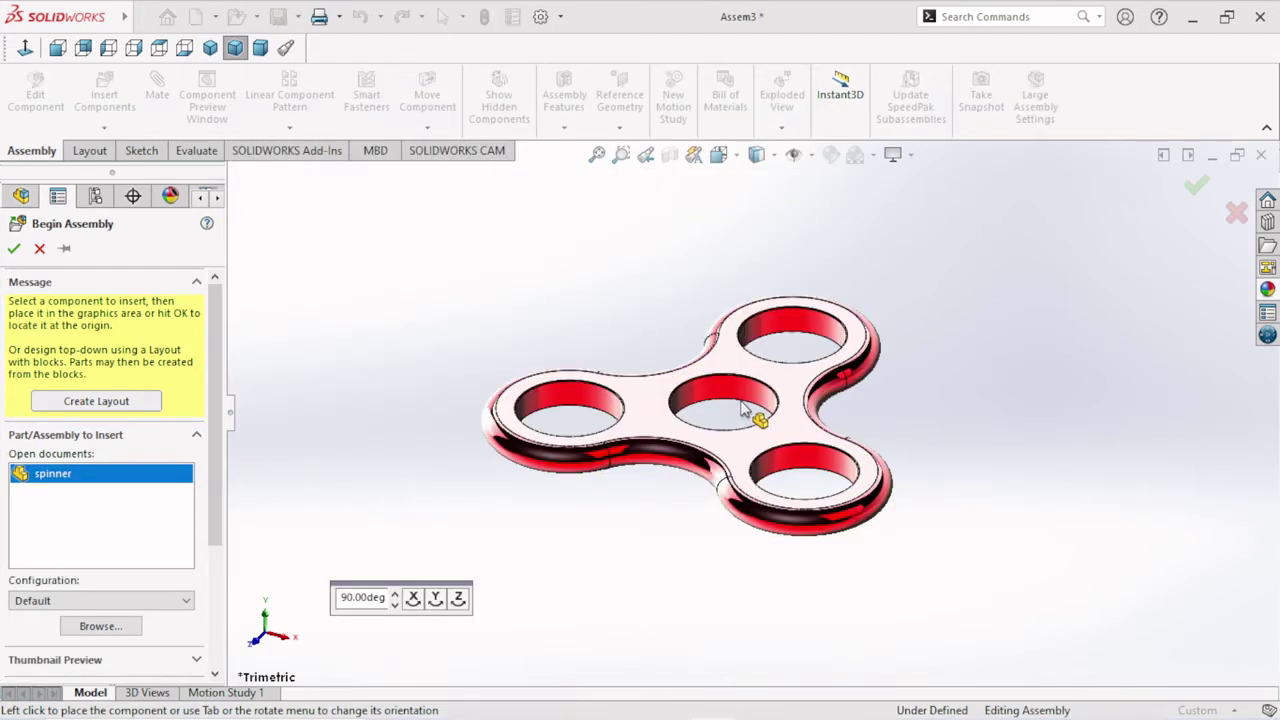
{"action": "left_click", "coordinate": [743, 410]}
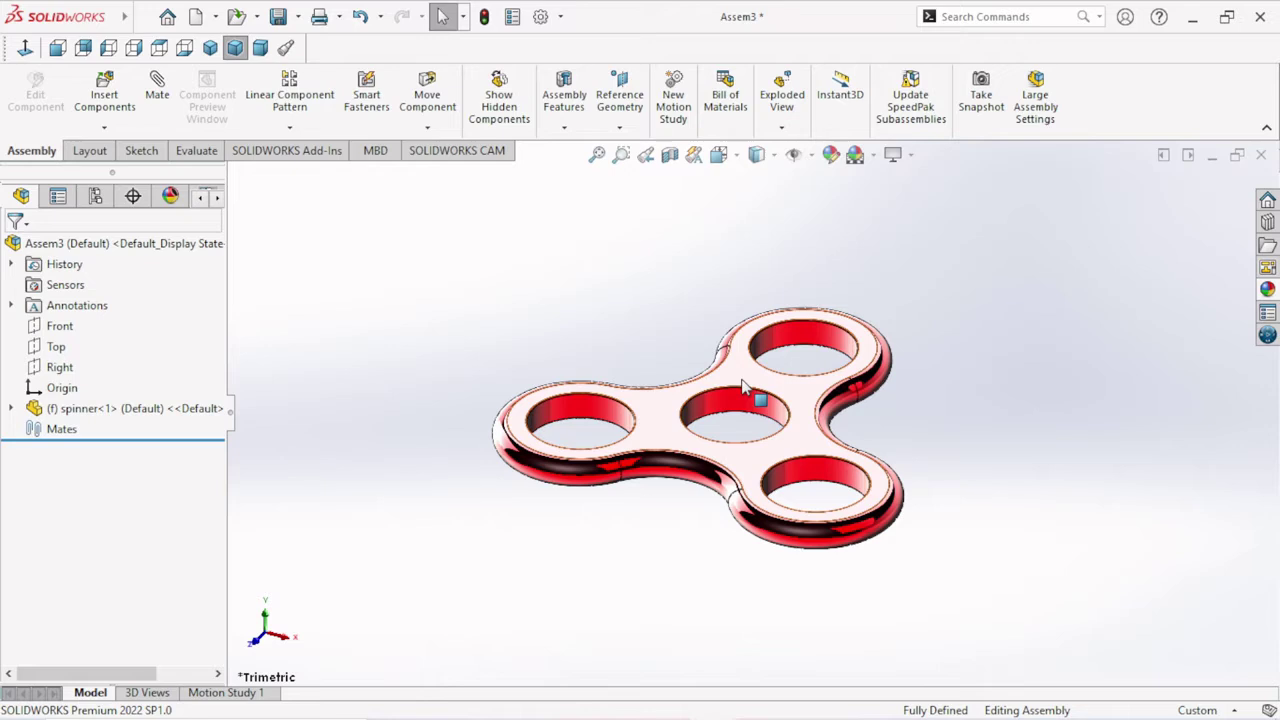
{"action": "left_click", "coordinate": [874, 160]}
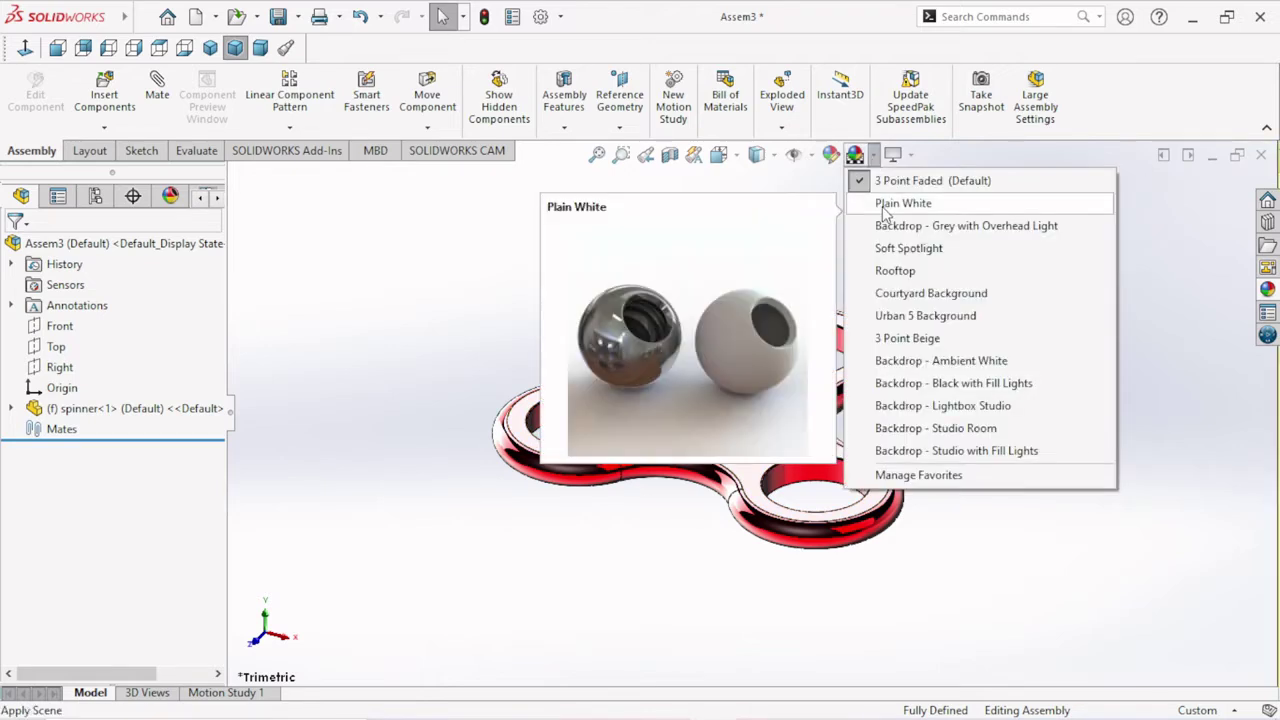
- Apply the Plain White scene and drag a BSI Angular Contact Ball Bearing into the assembly
{"action": "left_click", "coordinate": [885, 205]}
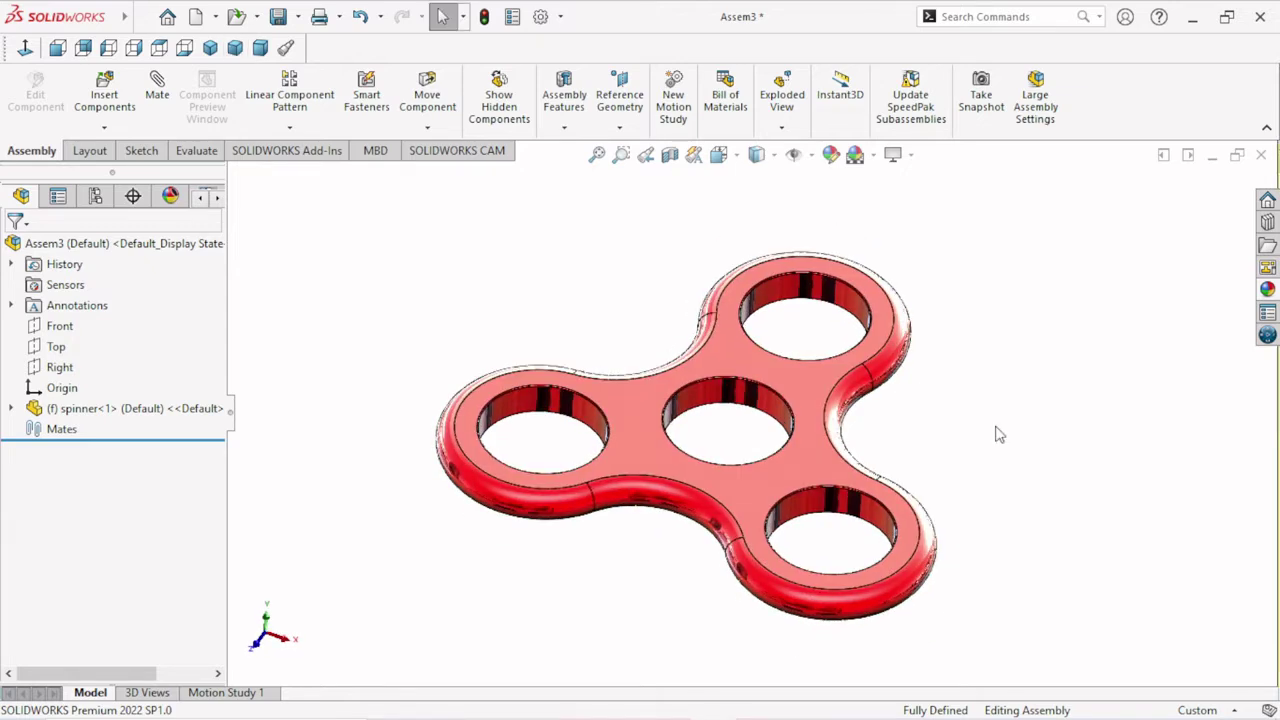
{"action": "middle_click_drag", "start_coordinate": [996, 434], "coordinate": [762, 438]}
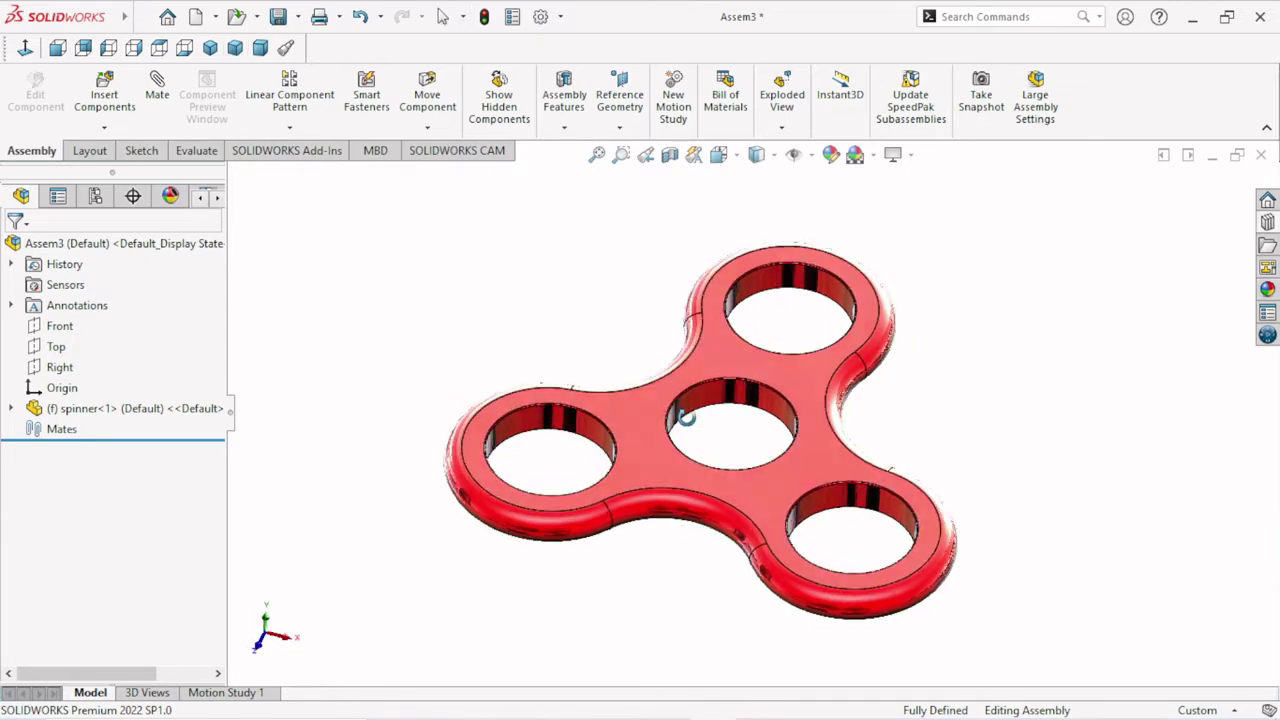
{"action": "left_click", "coordinate": [1267, 222]}
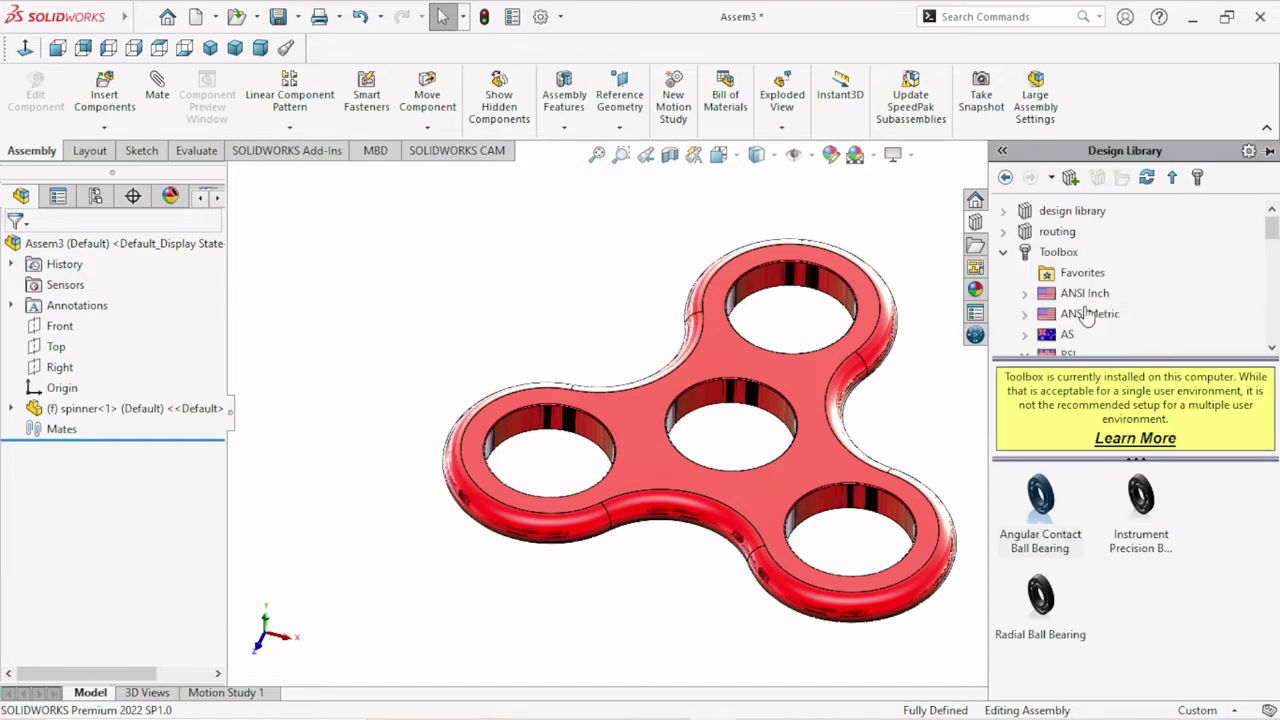
{"action": "double_click", "coordinate": [1058, 252]}
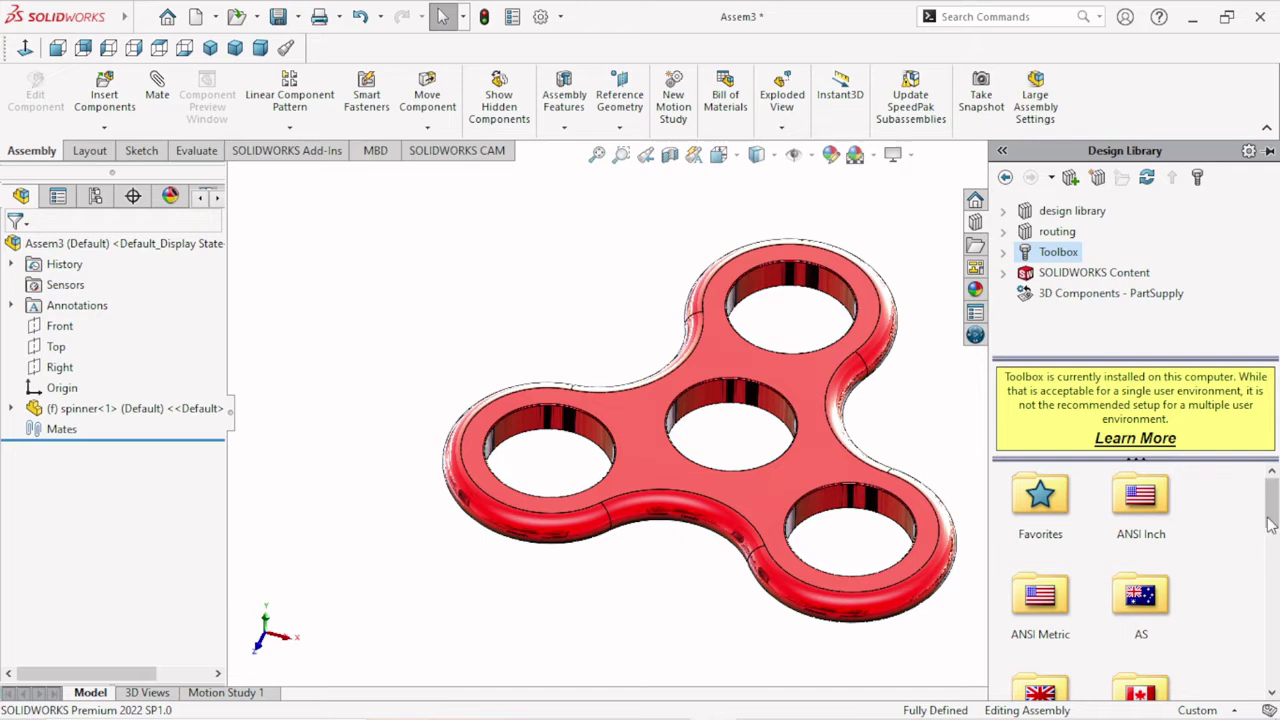
{"action": "left_click_drag", "start_coordinate": [1270, 500], "coordinate": [1270, 542]}
{"action": "double_click", "coordinate": [1058, 522]}
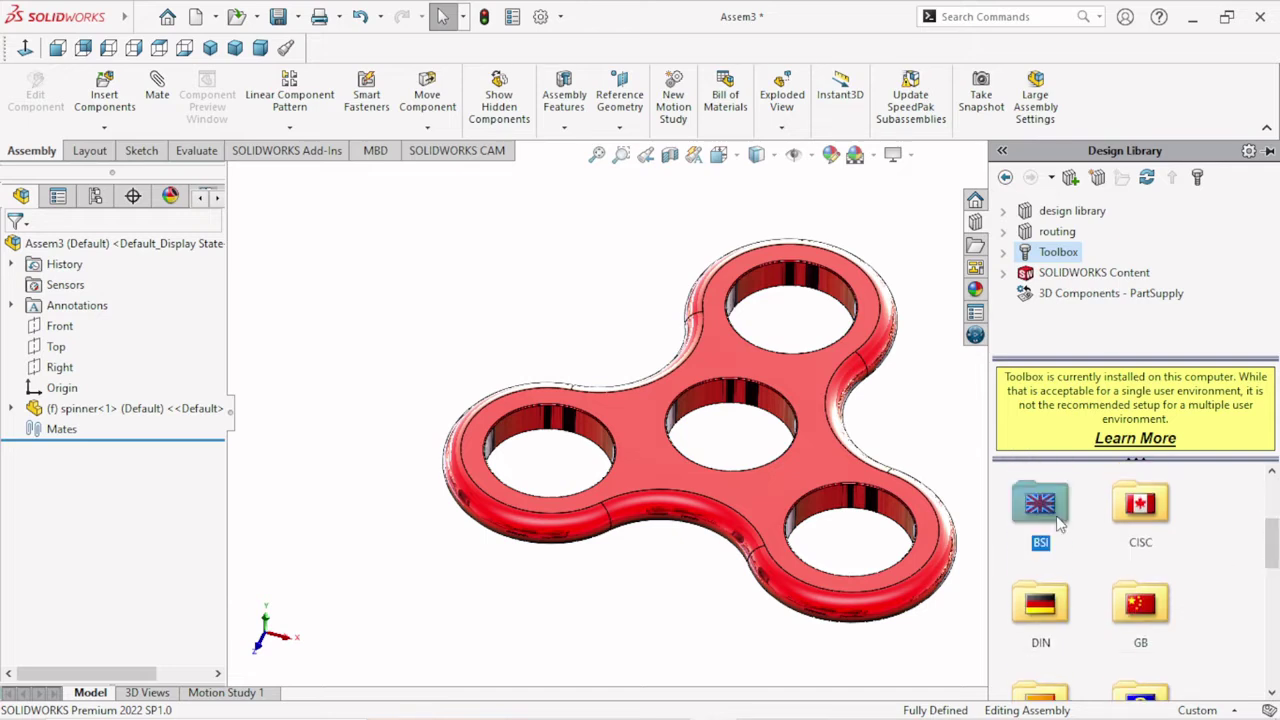
{"action": "double_click", "coordinate": [1054, 522]}
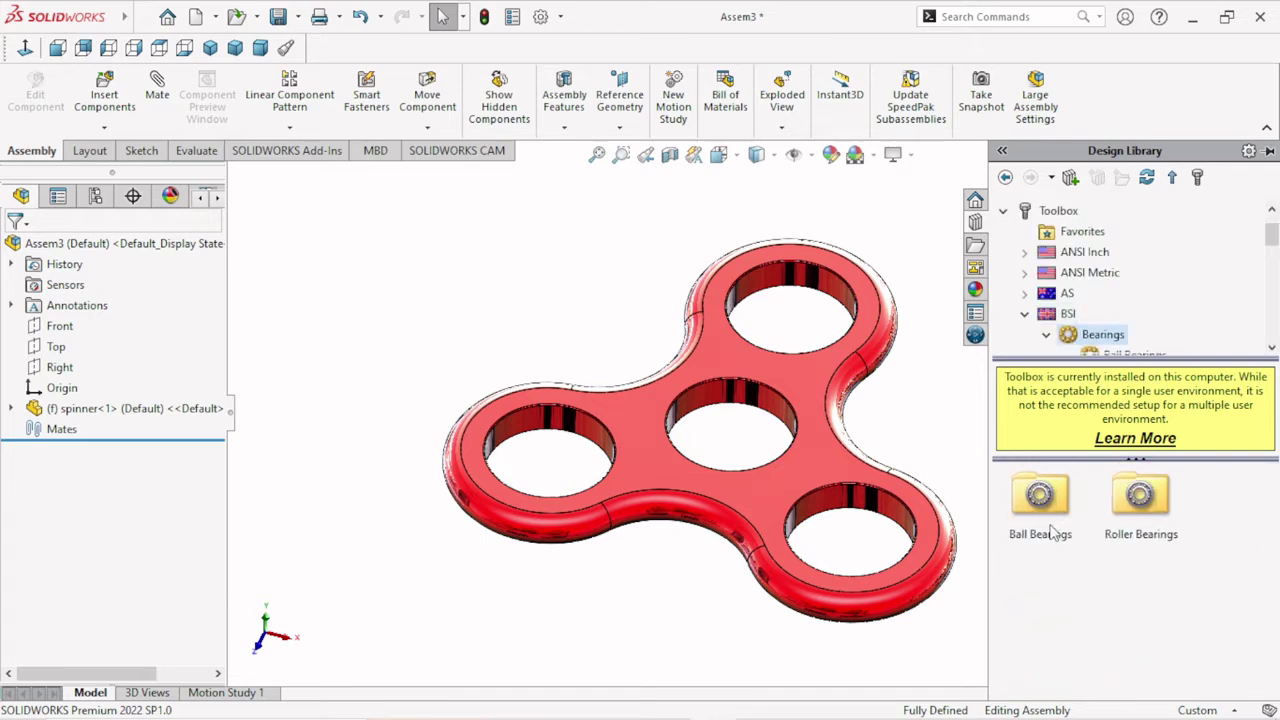
{"action": "double_click", "coordinate": [1050, 533]}
{"action": "left_click_drag", "start_coordinate": [1040, 500], "coordinate": [560, 300]}
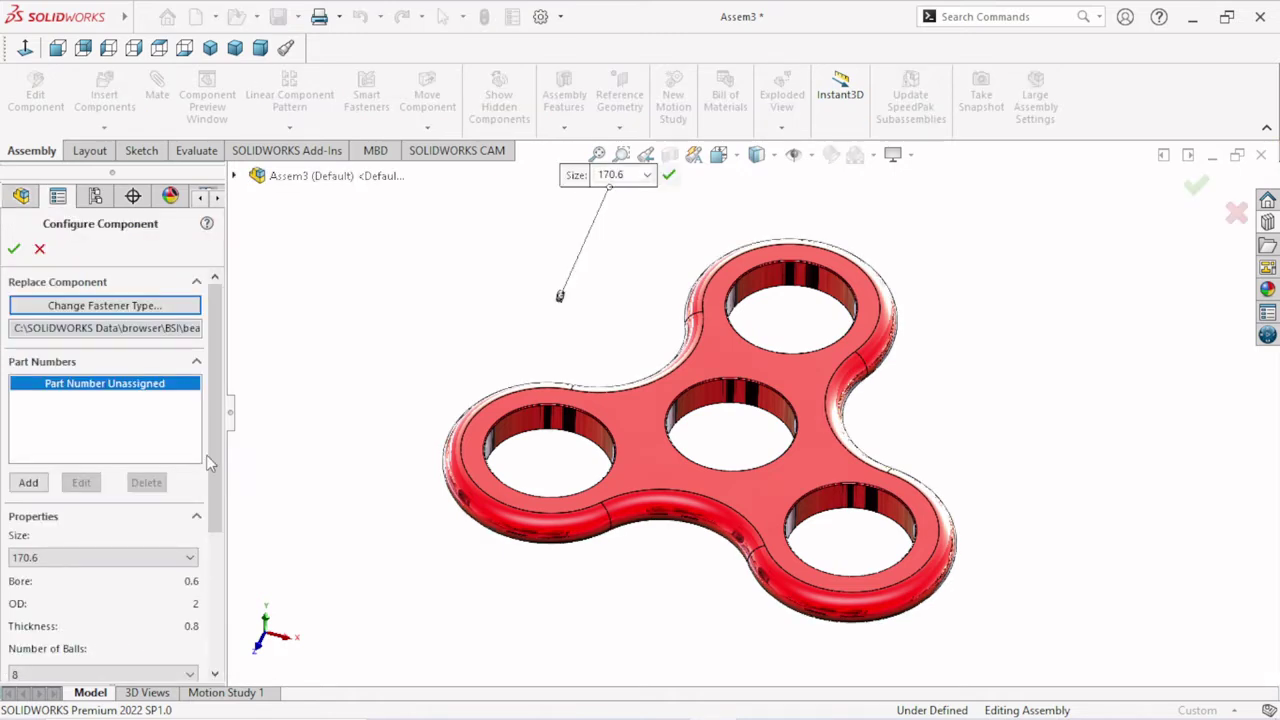
- Set the bearing size to 36 in Configure Component
{"action": "scroll", "coordinate": [210, 463], "scroll_direction": "down", "scroll_amount": 2}
{"action": "scroll", "coordinate": [200, 455], "scroll_direction": "down", "scroll_amount": 1}
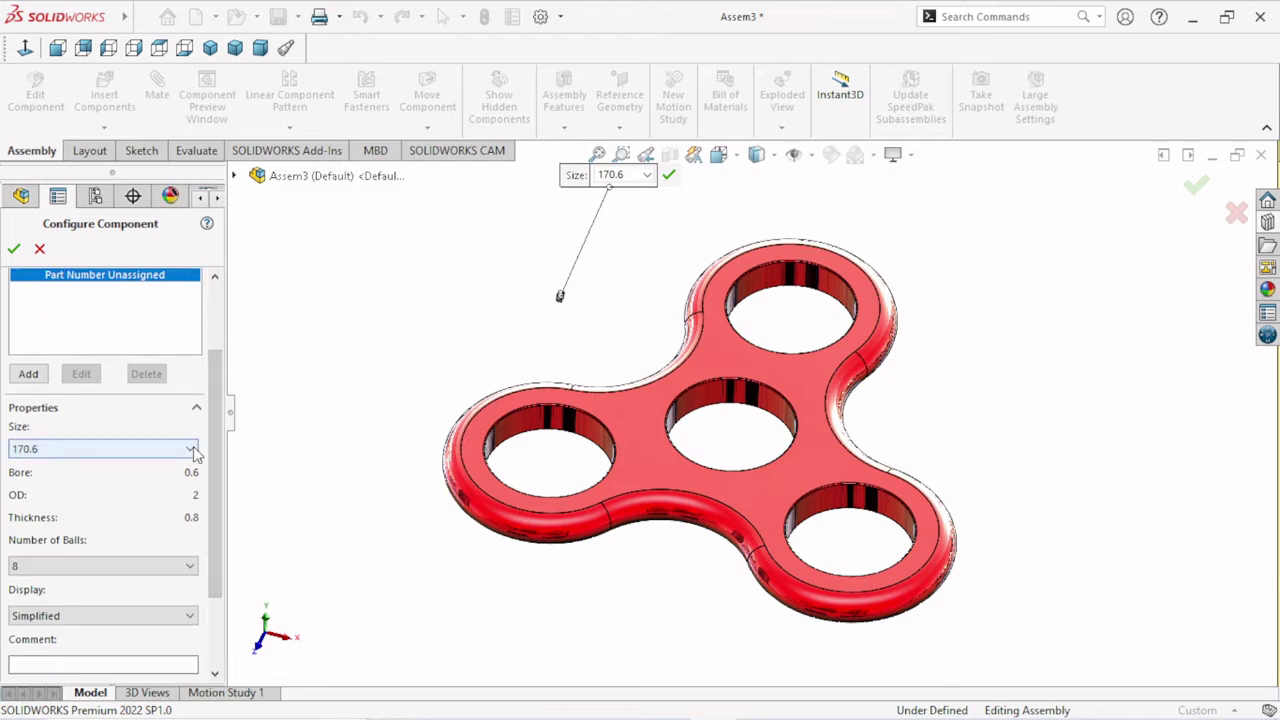
{"action": "left_click", "coordinate": [191, 449]}
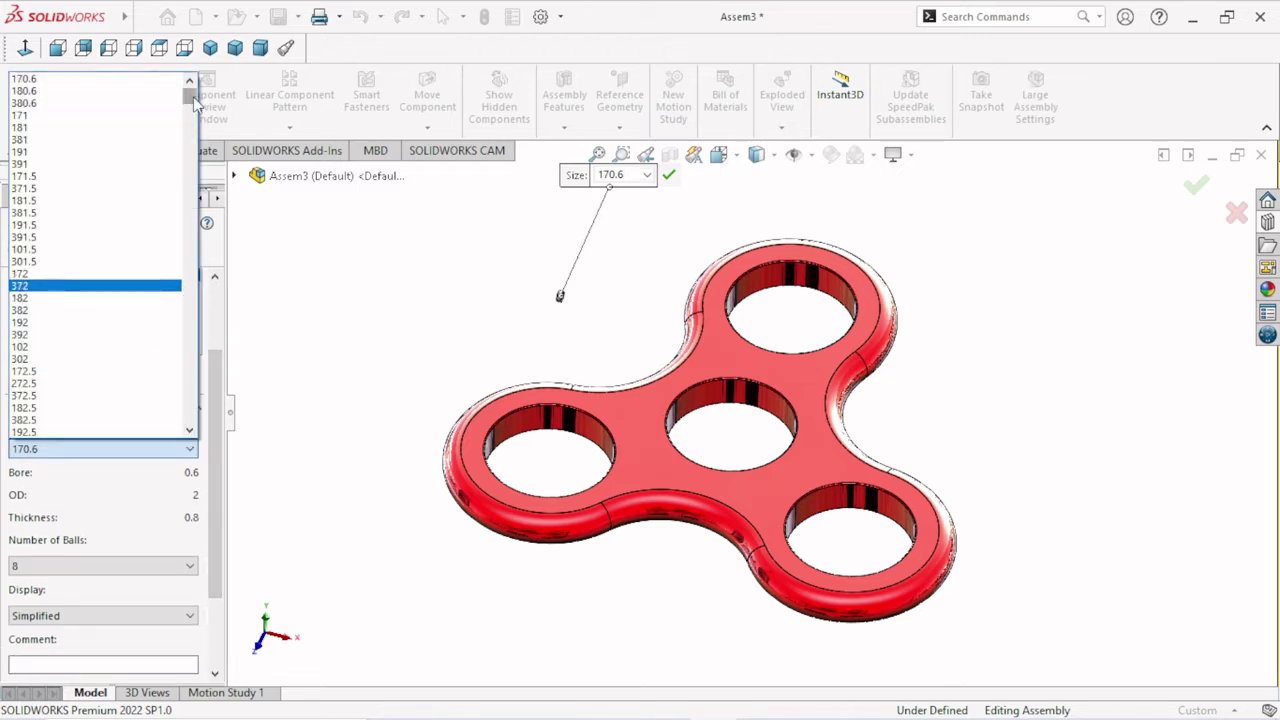
{"action": "left_click_drag", "start_coordinate": [194, 100], "coordinate": [195, 104]}
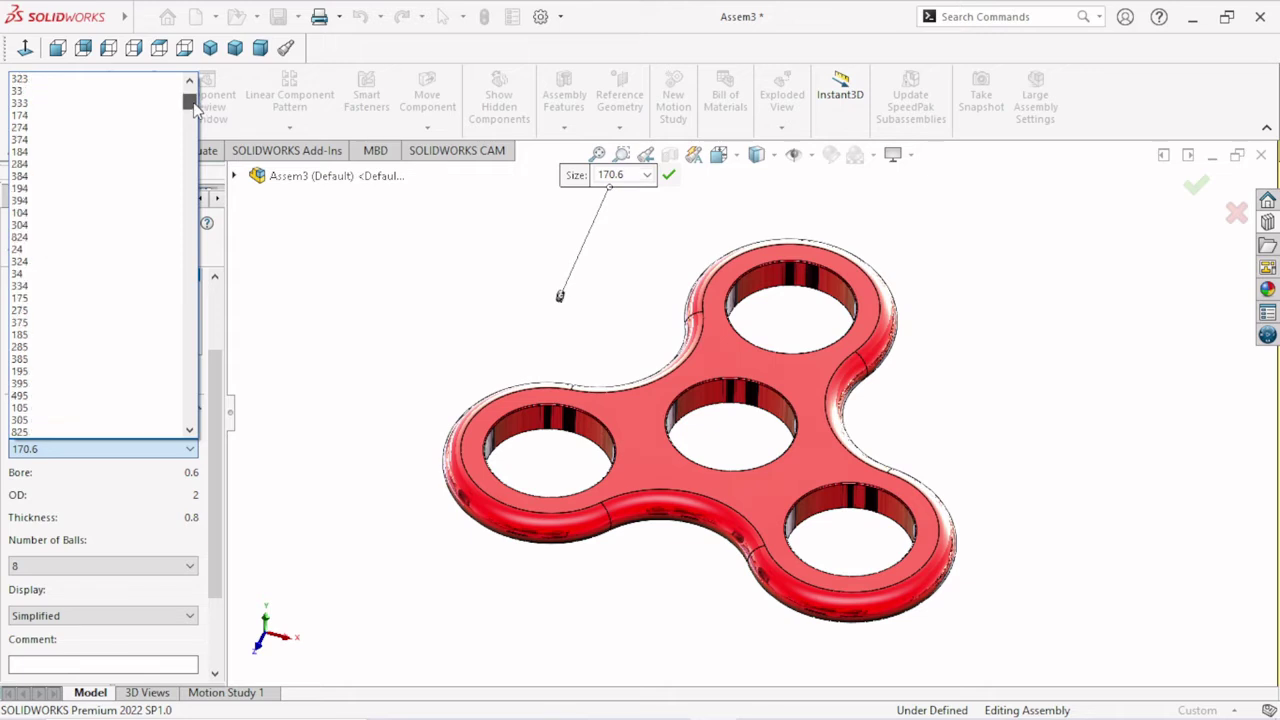
{"action": "left_click", "coordinate": [190, 430]}
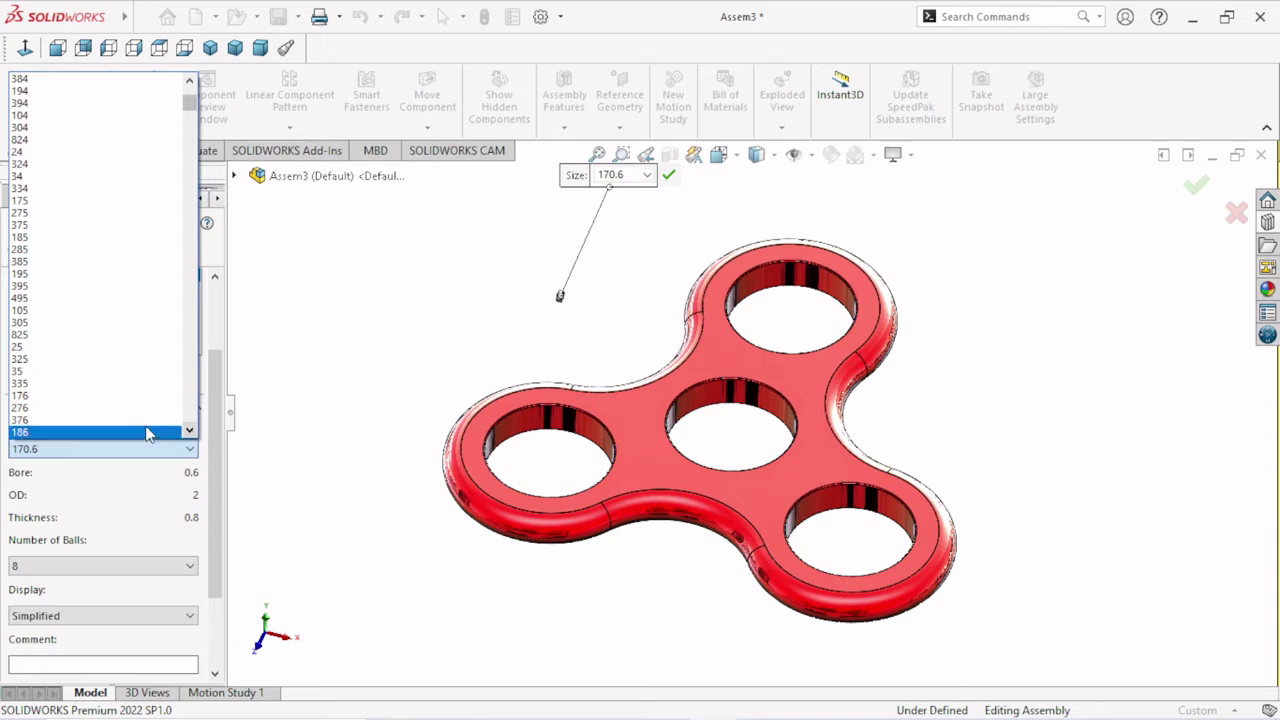
{"action": "left_click", "coordinate": [188, 432]}
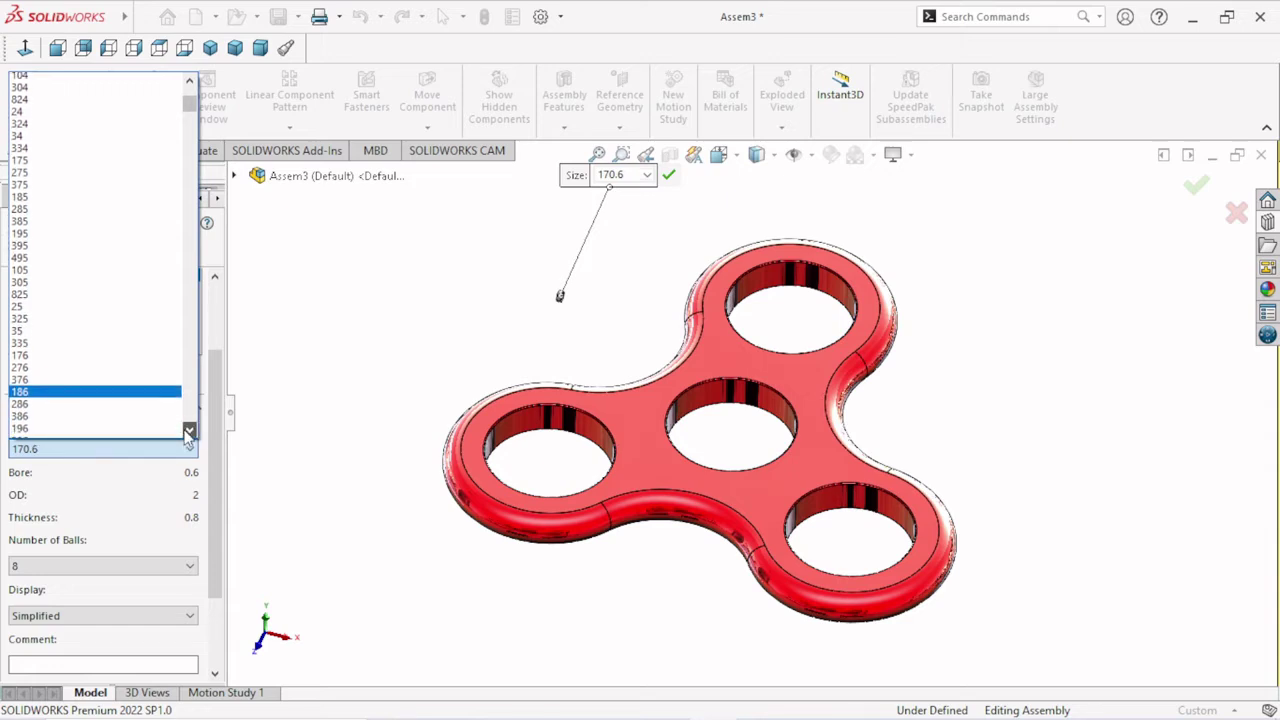
{"action": "left_click", "coordinate": [188, 432]}
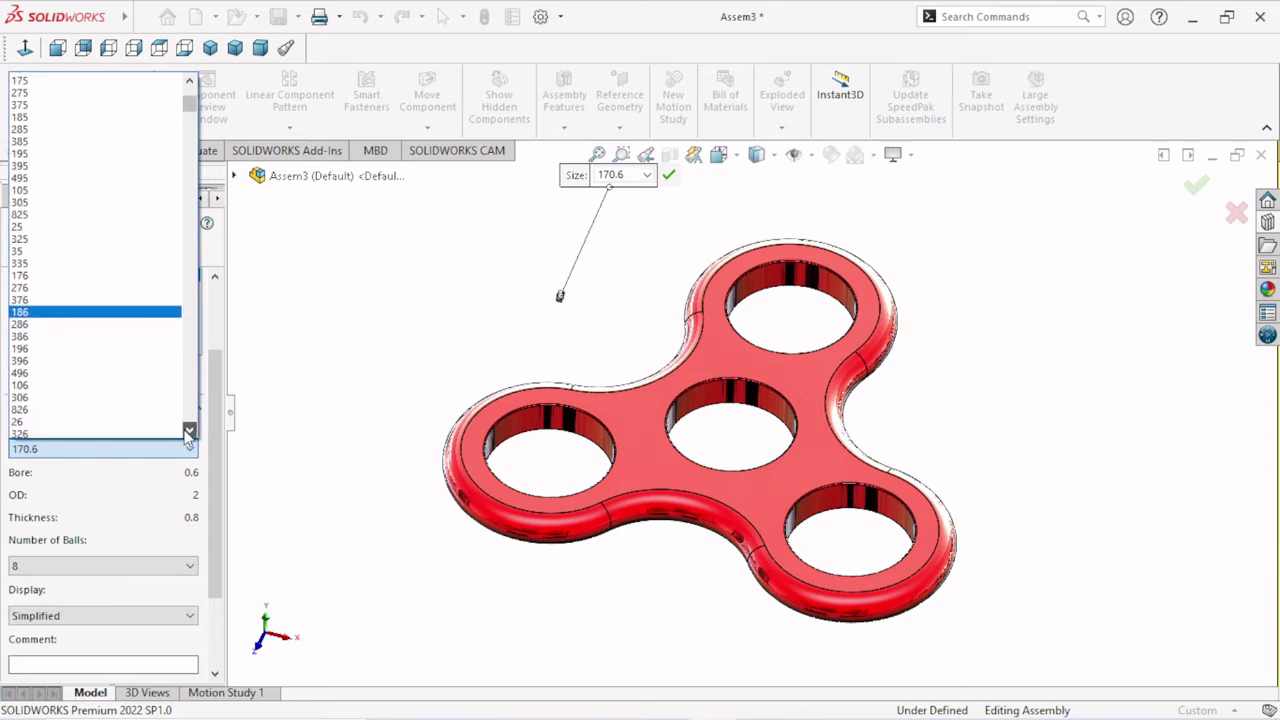
{"action": "left_click", "coordinate": [46, 397]}
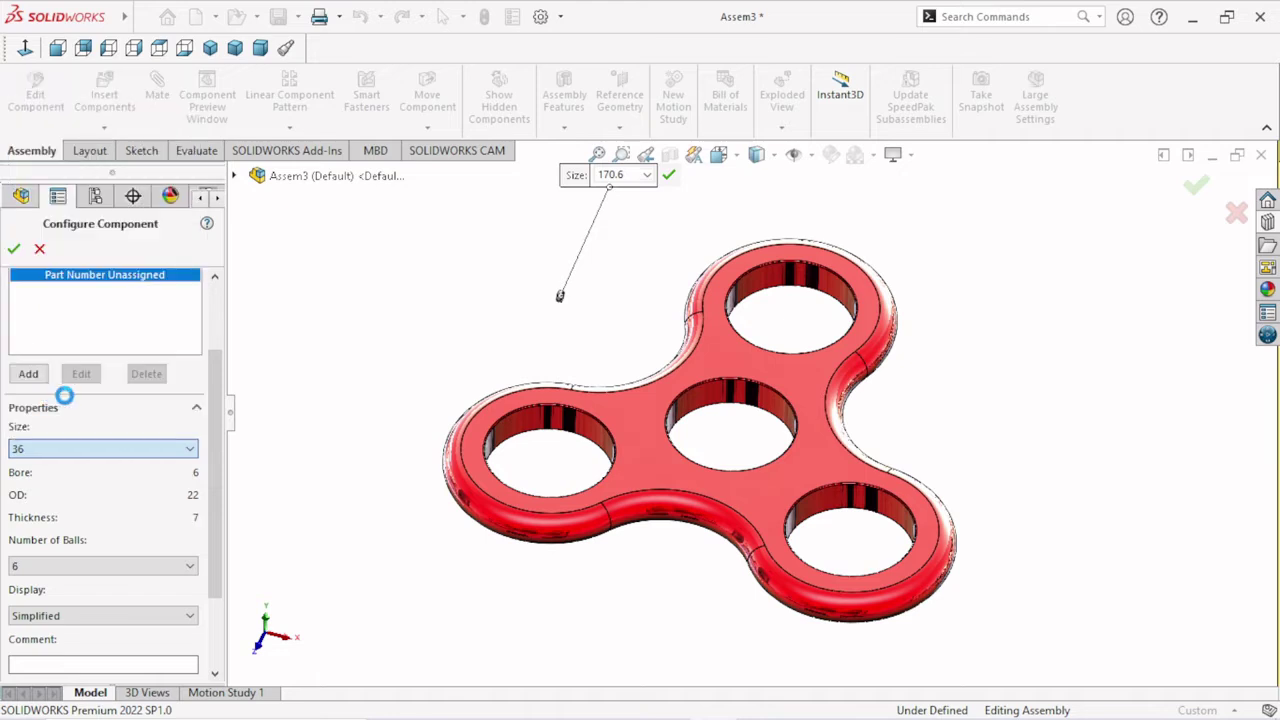
- Choose Full number of balls, Detailed display and Add cage for the bearing
{"action": "left_click", "coordinate": [188, 568]}
{"action": "left_click", "coordinate": [86, 596]}
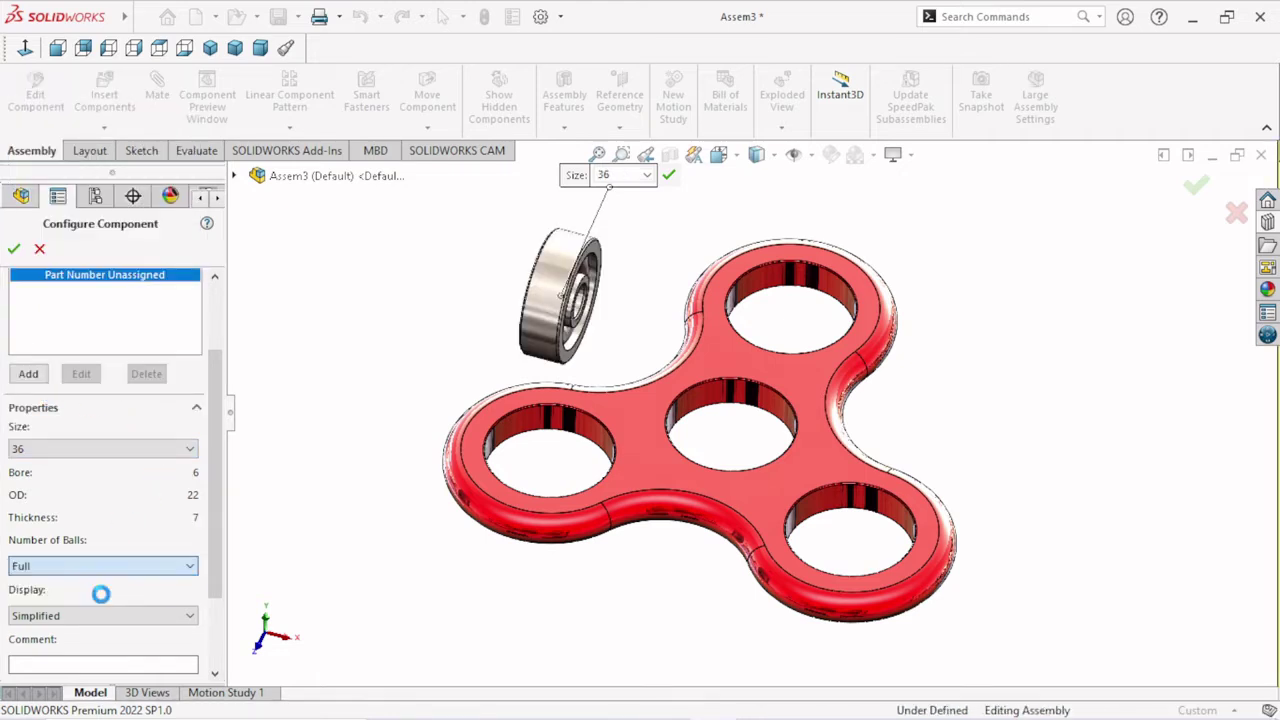
{"action": "scroll", "coordinate": [218, 575], "scroll_direction": "down", "scroll_amount": 3}
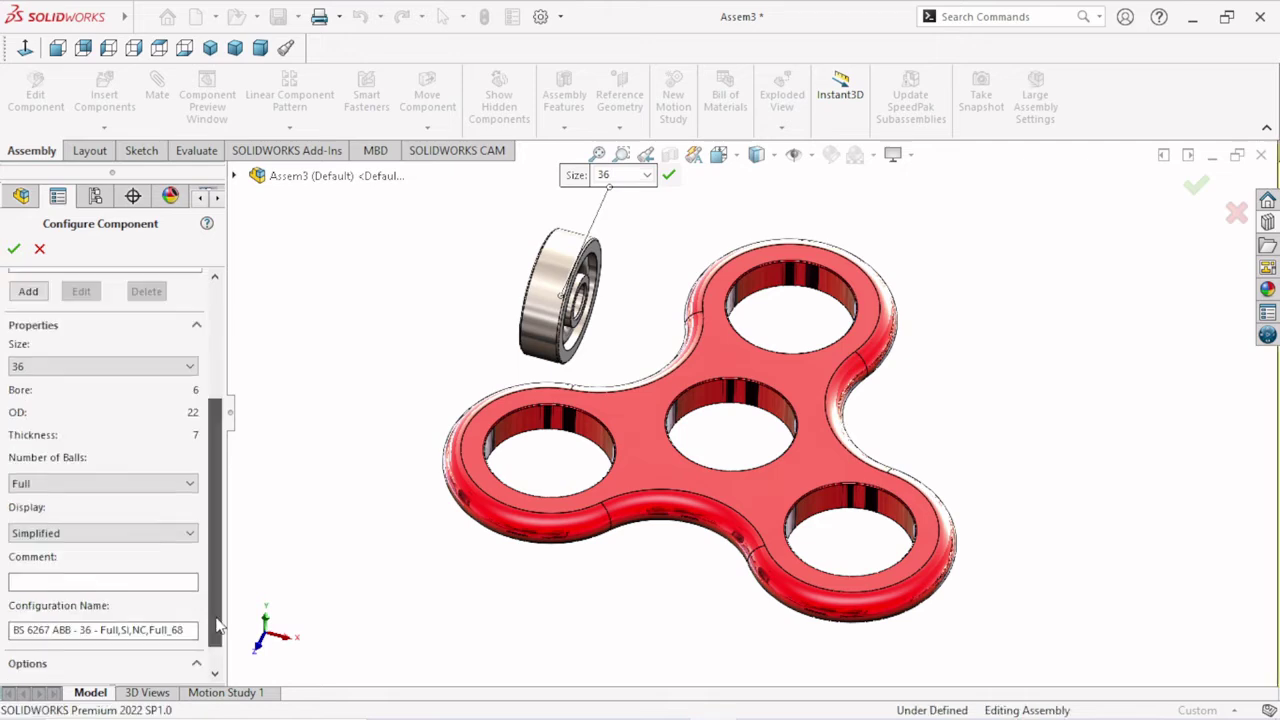
{"action": "left_click", "coordinate": [150, 529]}
{"action": "left_click", "coordinate": [110, 559]}
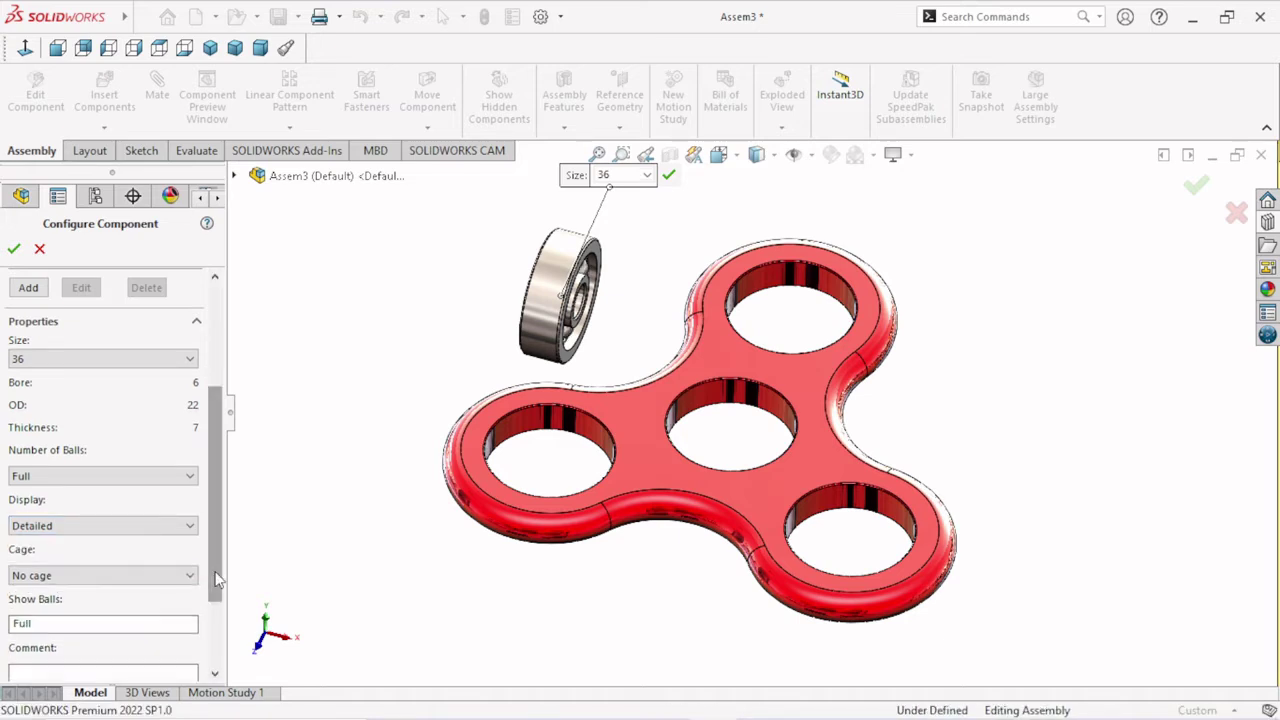
{"action": "scroll", "coordinate": [218, 578], "scroll_direction": "down", "scroll_amount": 4}
{"action": "left_click", "coordinate": [186, 453]}
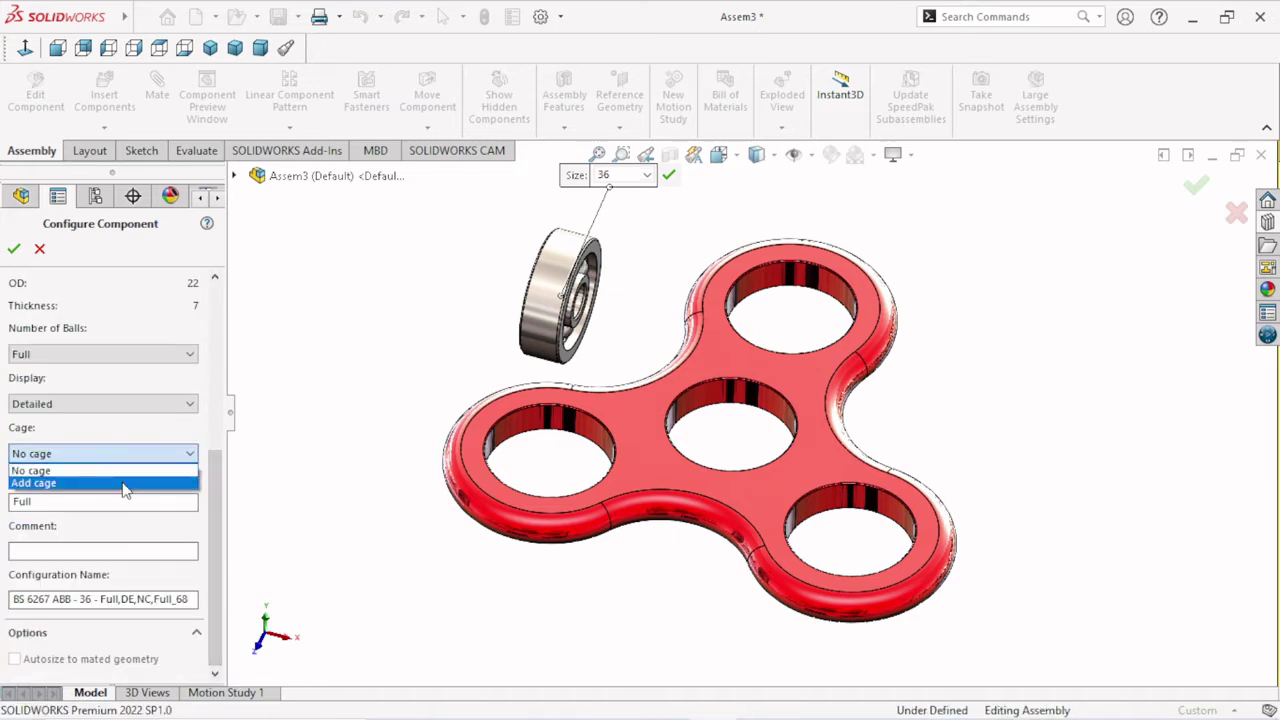
{"action": "left_click", "coordinate": [119, 483]}
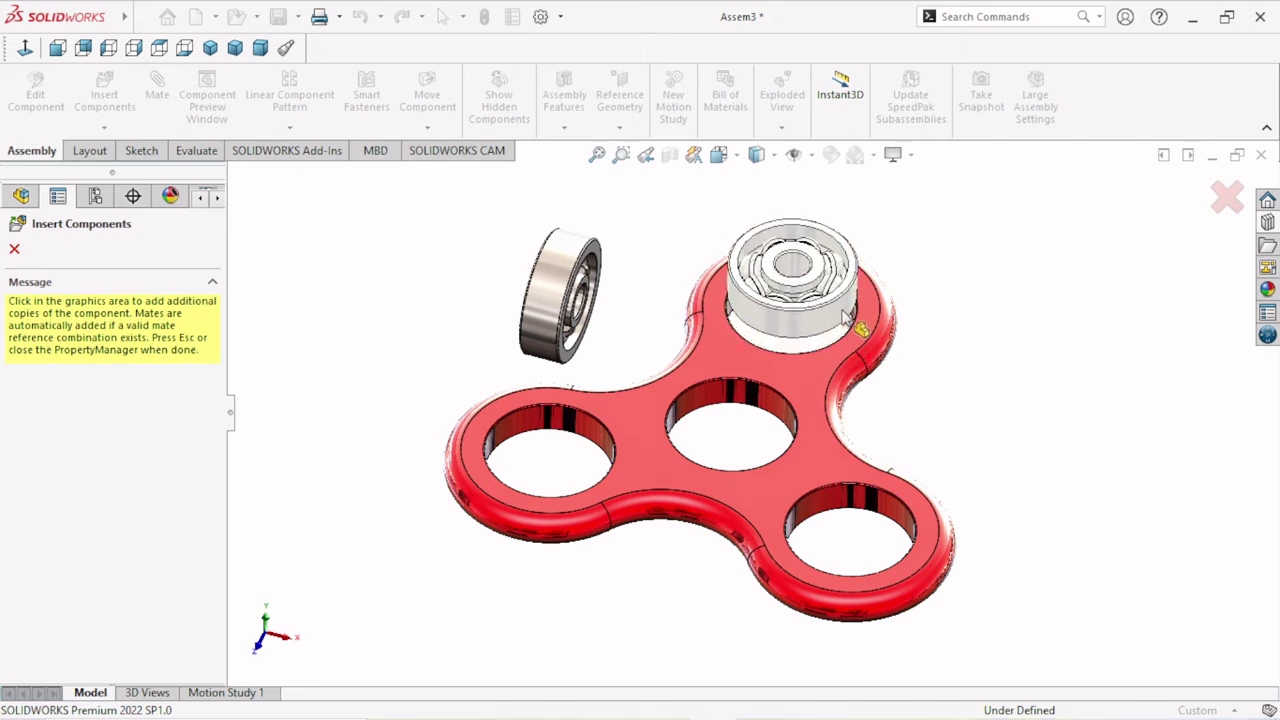
- Place bearing copies at the top, centre, lower-right and left hub holes
{"action": "left_click", "coordinate": [845, 318]}
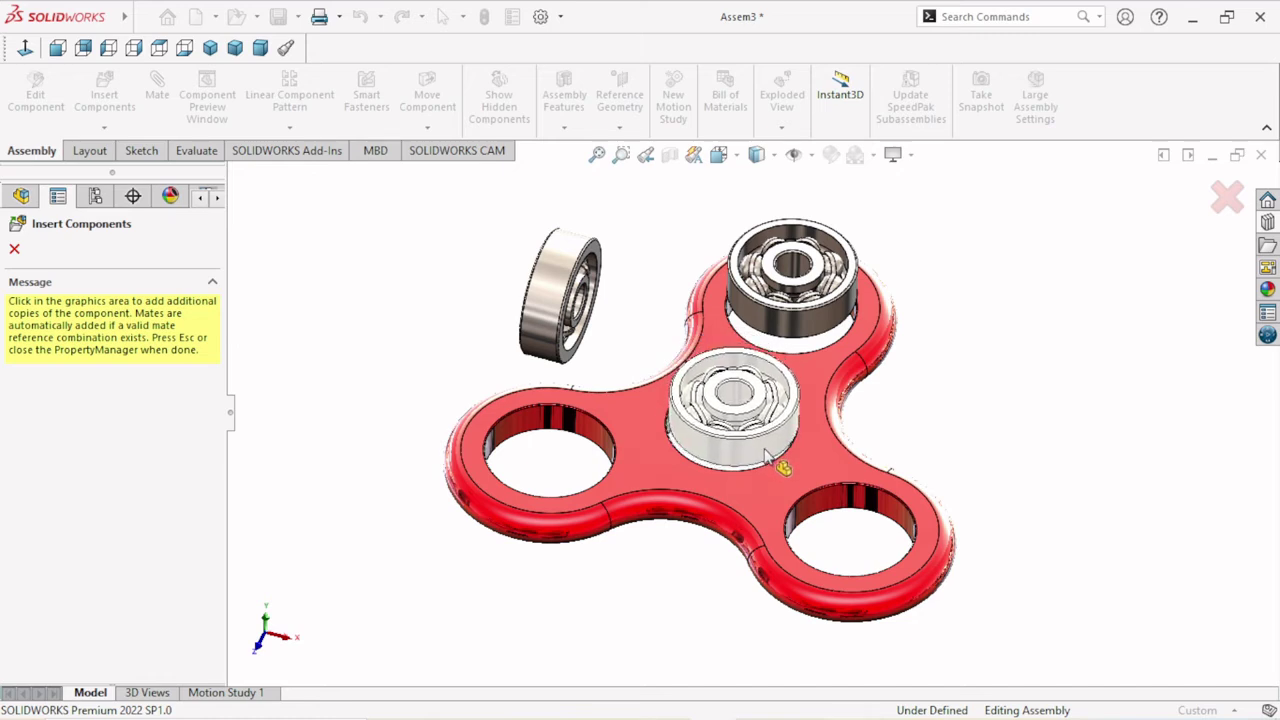
{"action": "left_click", "coordinate": [762, 449]}
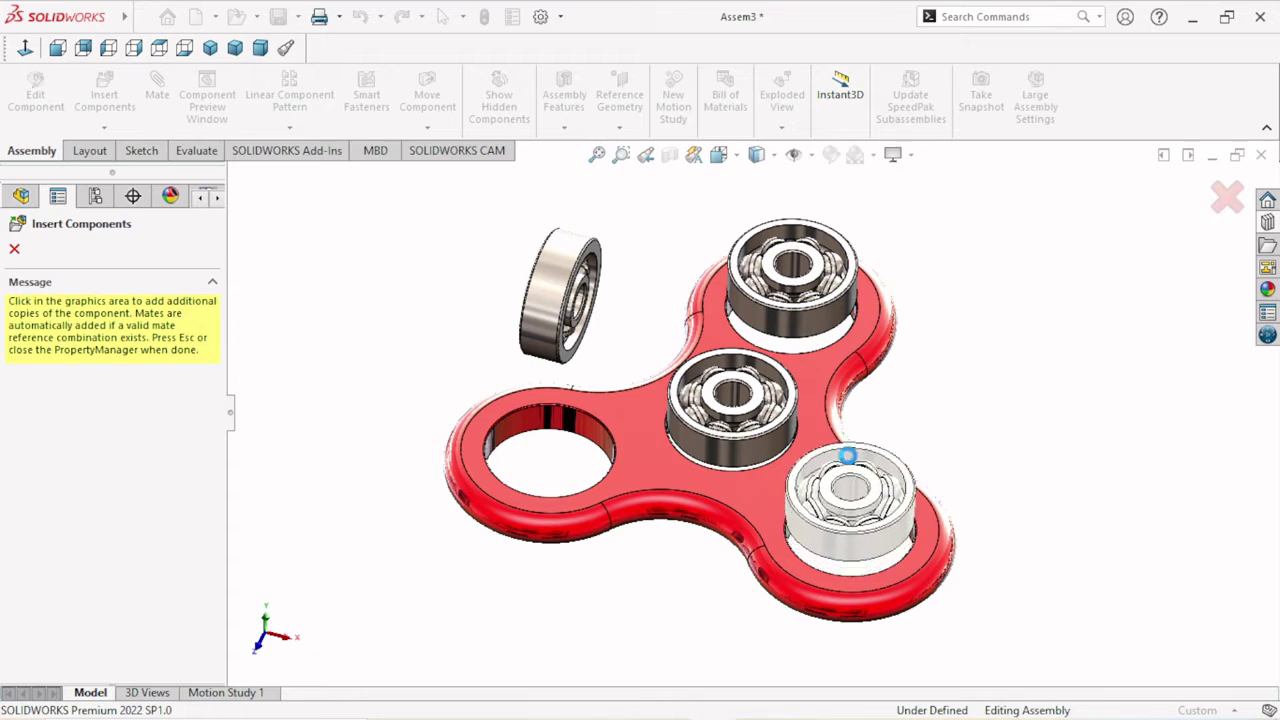
{"action": "left_click", "coordinate": [686, 497]}
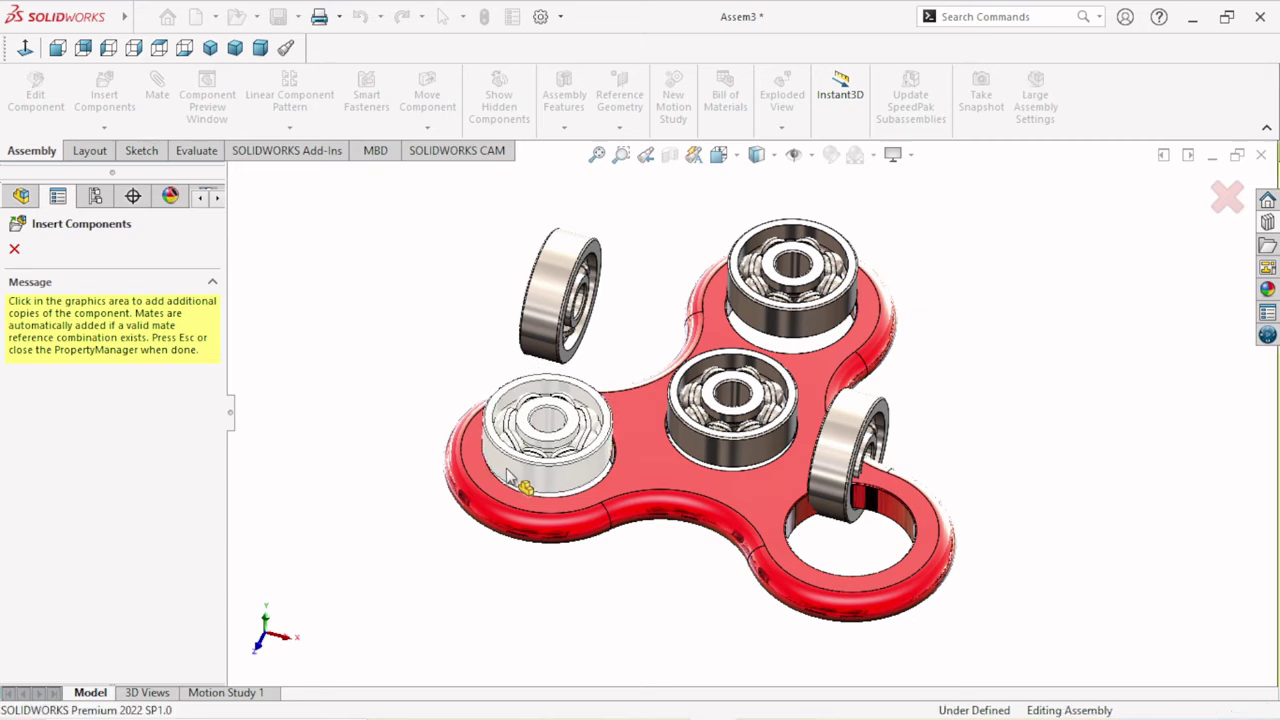
{"action": "left_click", "coordinate": [506, 472]}
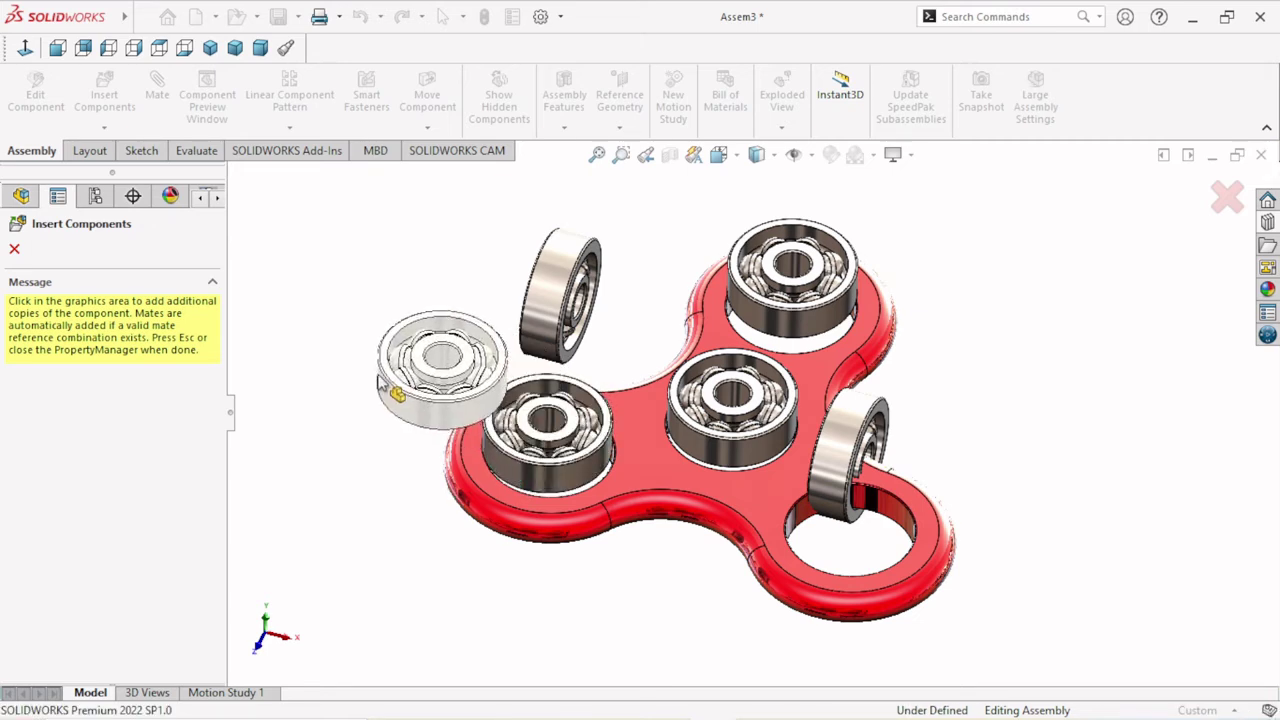
- Finish inserting bearings and delete the stray floating bearing
{"action": "key", "text": "Escape"}
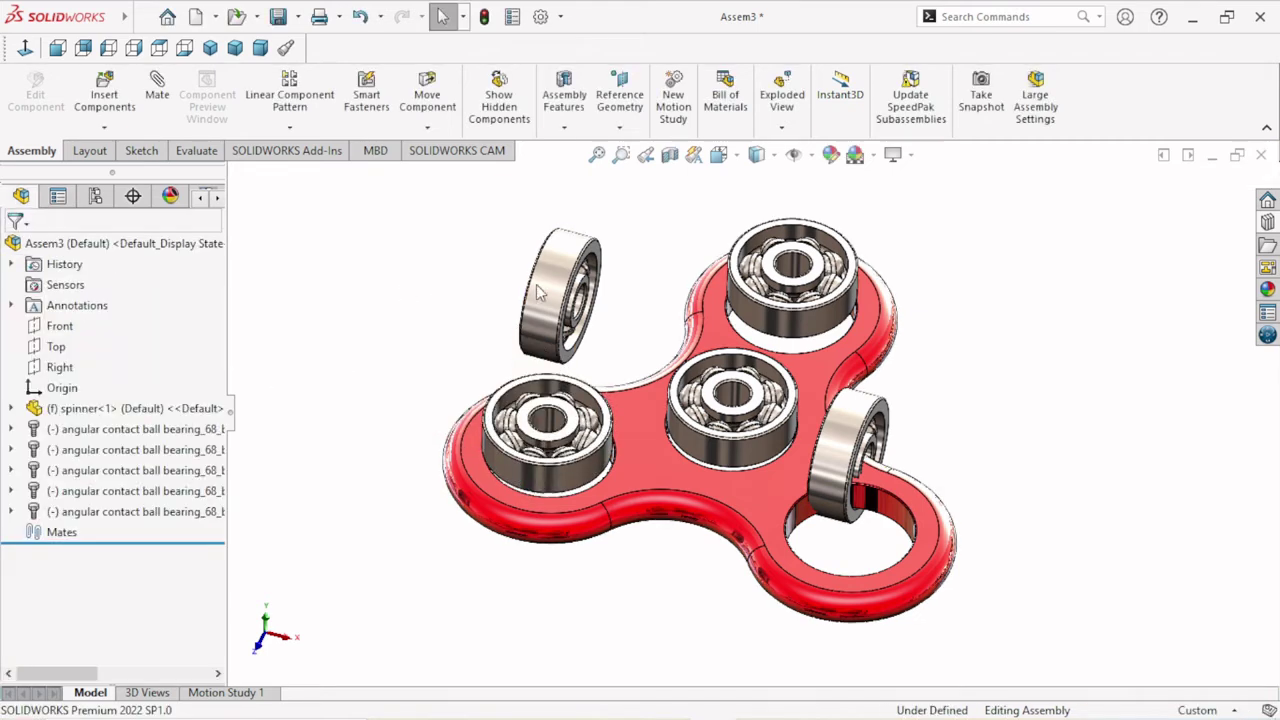
{"action": "left_click", "coordinate": [546, 290]}
{"action": "right_click", "coordinate": [546, 290]}
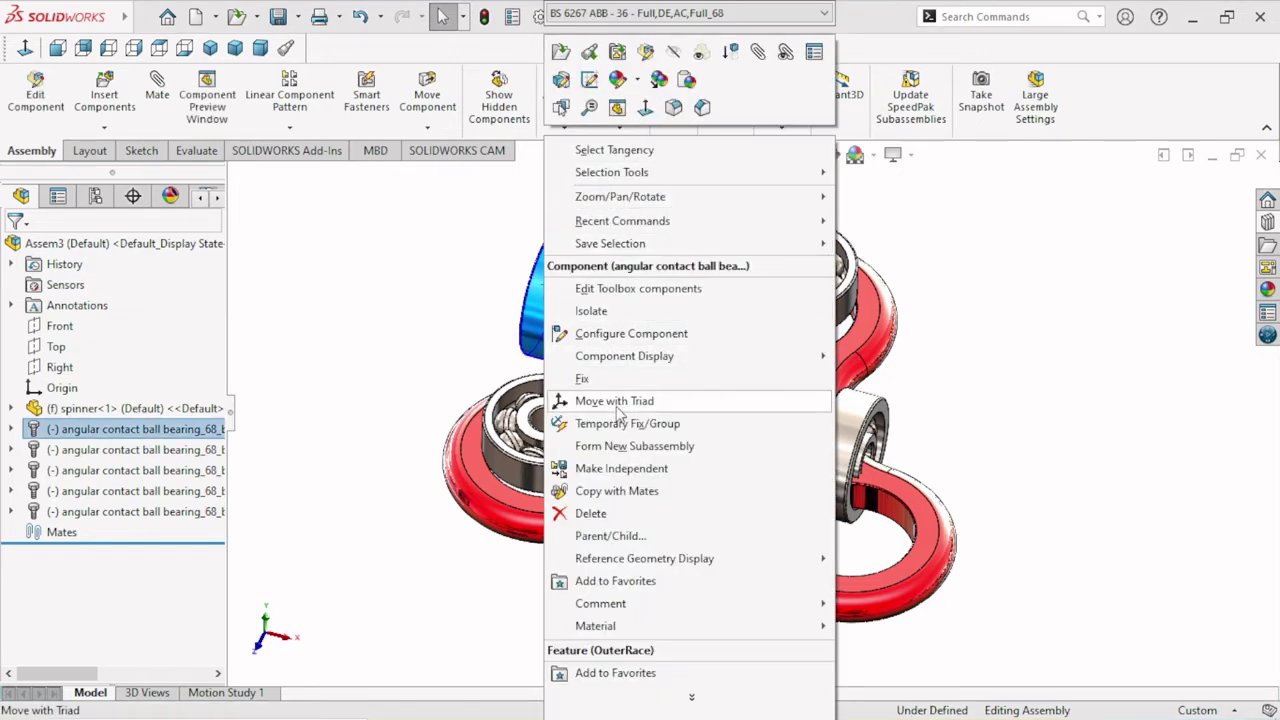
{"action": "left_click", "coordinate": [614, 513]}
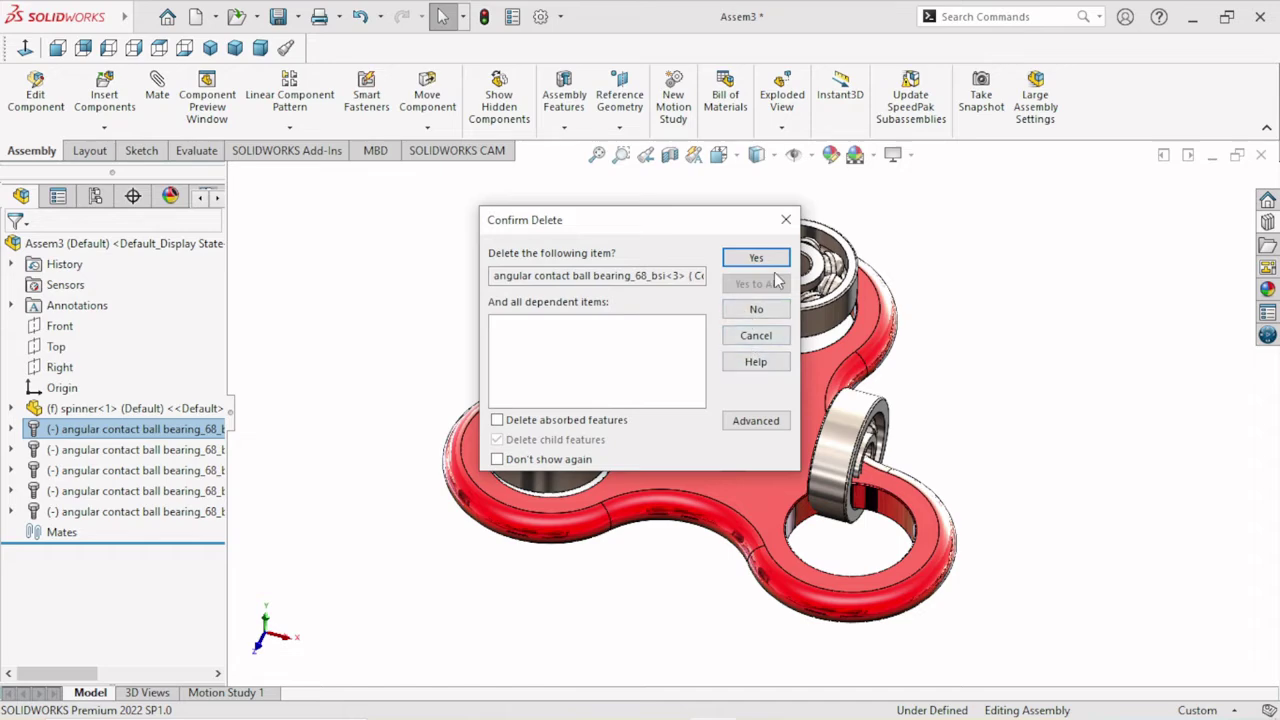
{"action": "left_click", "coordinate": [758, 259]}
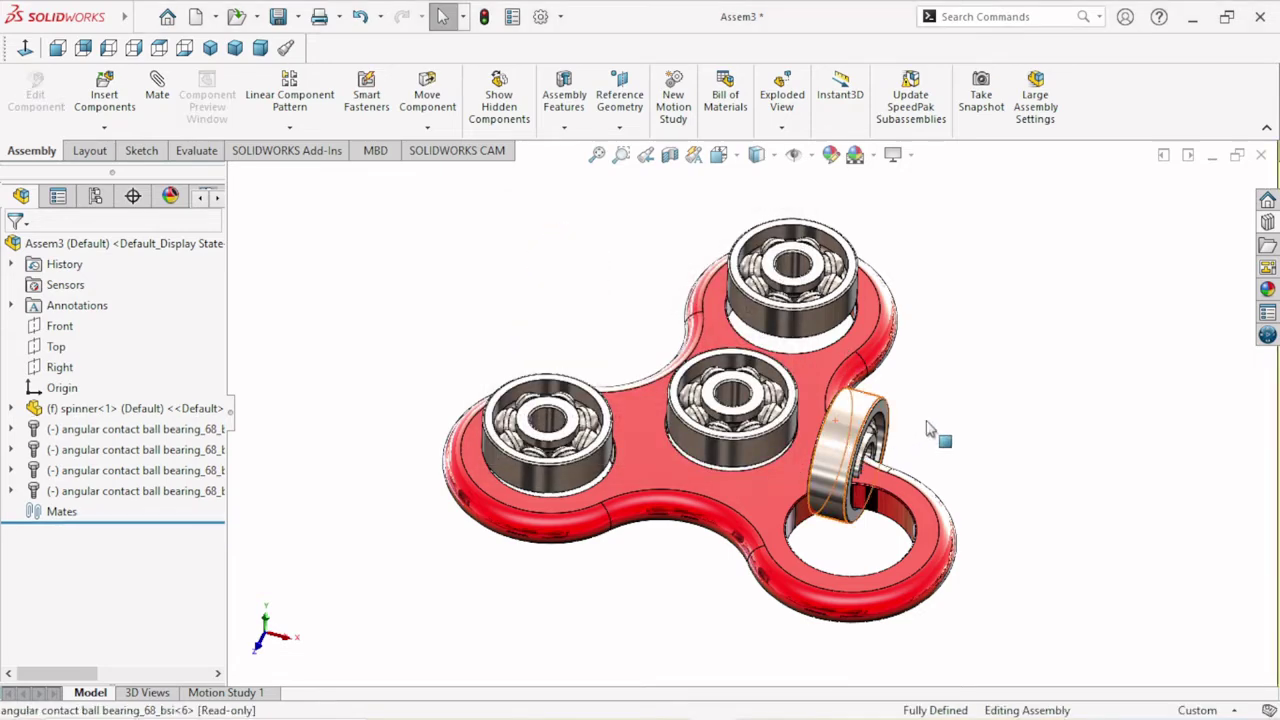
- Drag the upright bearing out beside the spinner's right lobe
{"action": "left_click_drag", "start_coordinate": [928, 430], "coordinate": [1015, 420]}
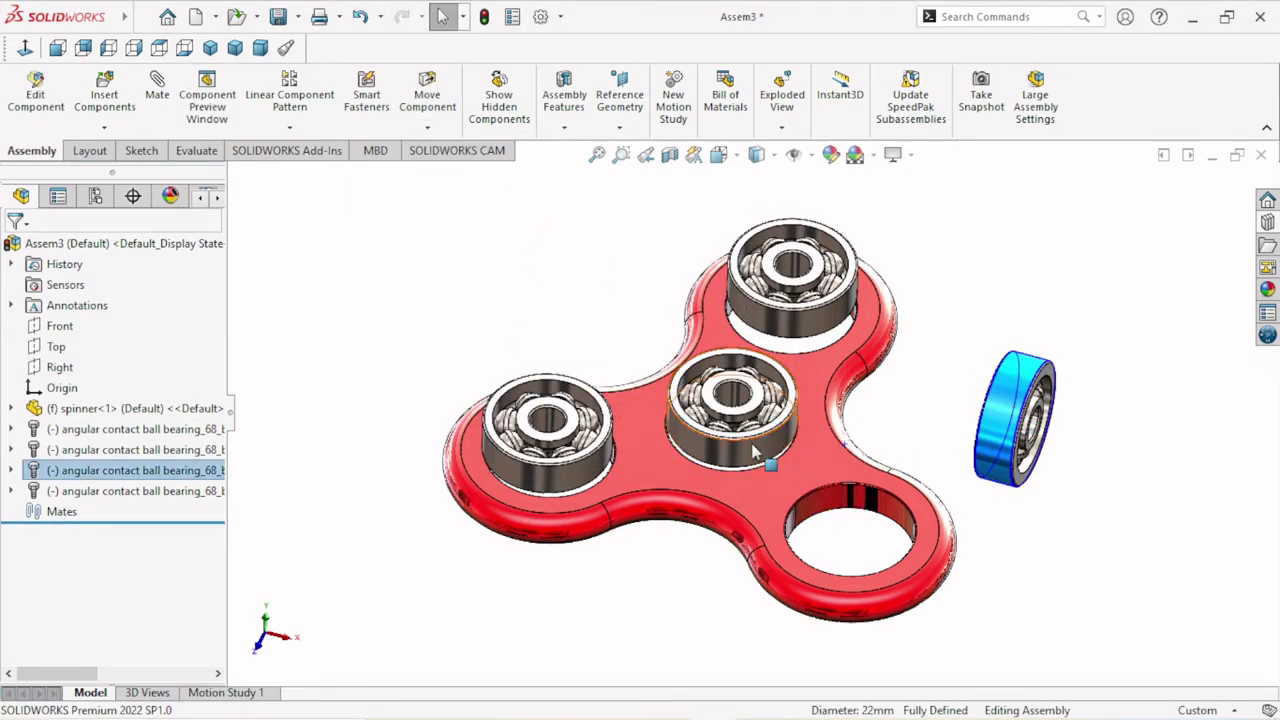
{"action": "scroll", "coordinate": [752, 452], "scroll_direction": "down", "scroll_amount": 2}
{"action": "scroll", "coordinate": [752, 448], "scroll_direction": "down", "scroll_amount": 2}
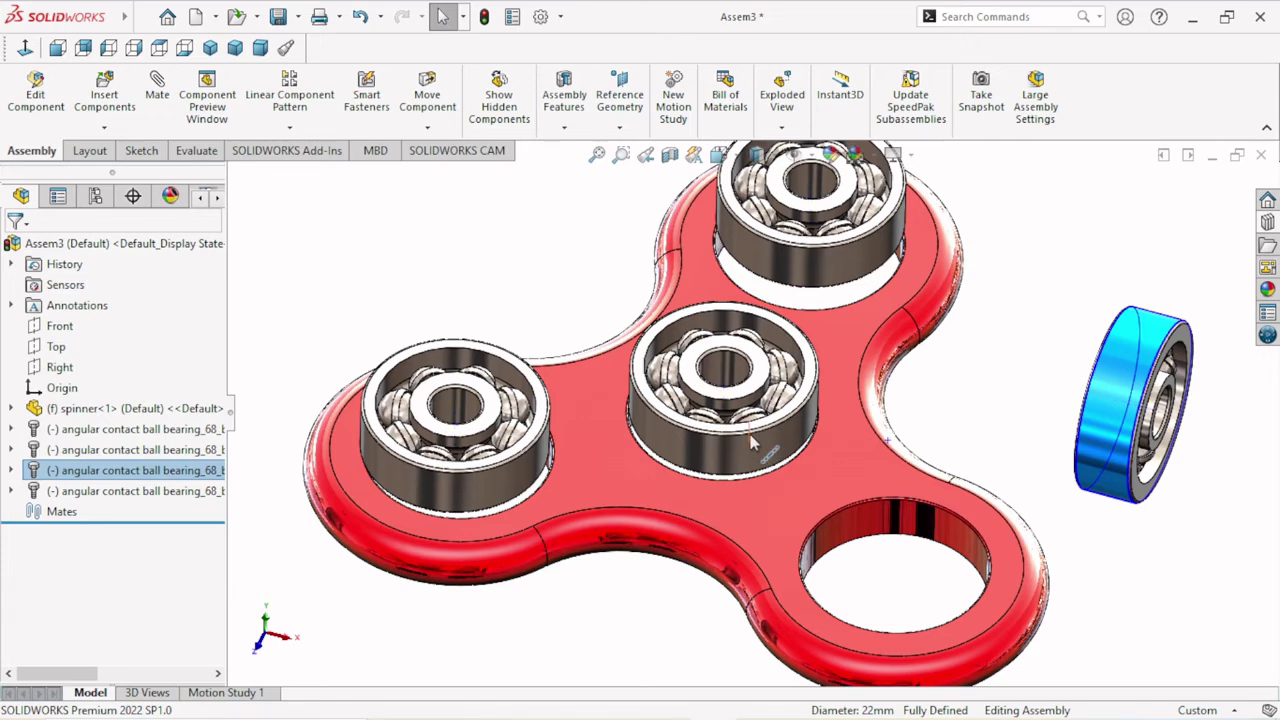
{"action": "middle_click_drag", "start_coordinate": [684, 512], "coordinate": [690, 420]}
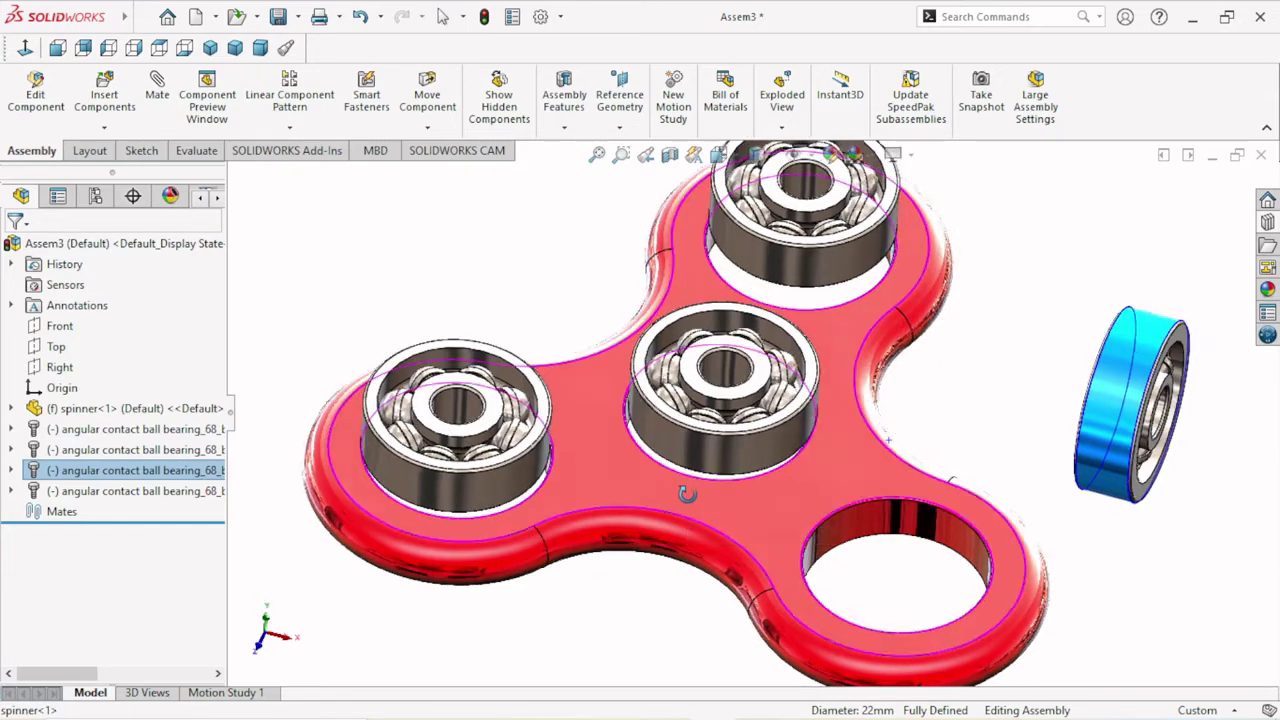
{"action": "left_click_drag", "start_coordinate": [1025, 482], "coordinate": [966, 529]}
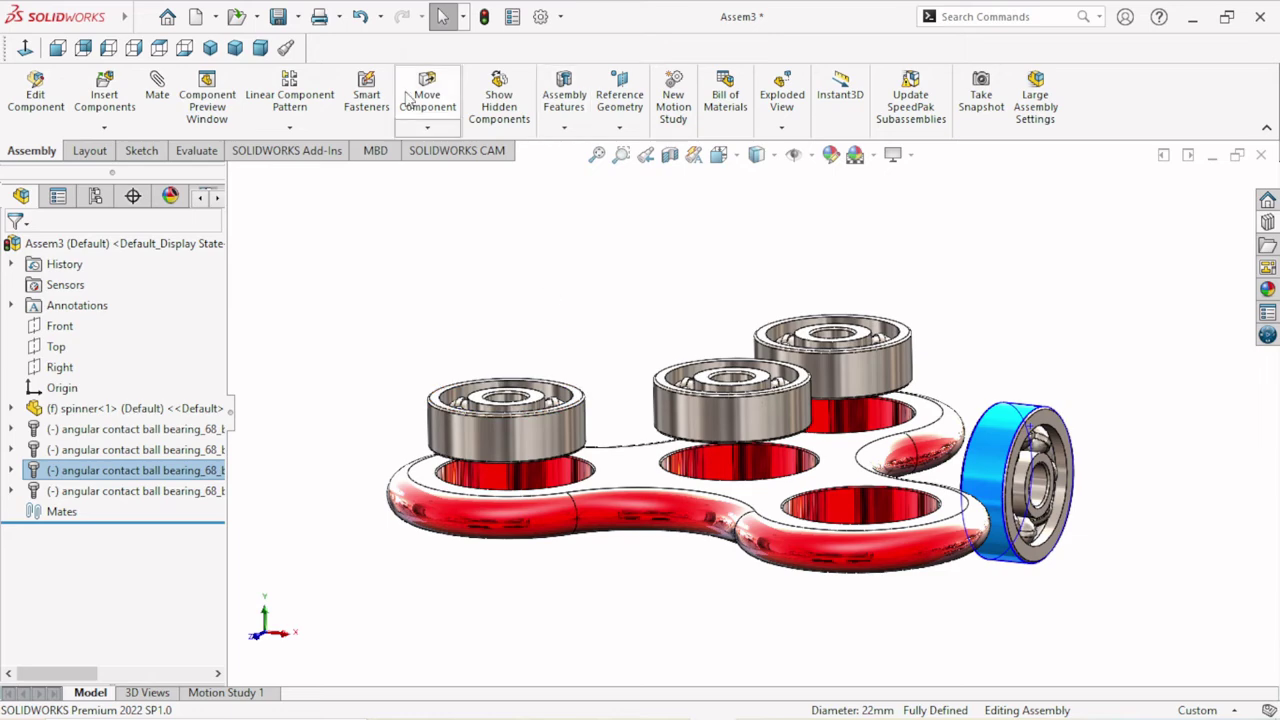
- Switch the component movement tool to Rotate Component
{"action": "left_click", "coordinate": [427, 127]}
{"action": "left_click", "coordinate": [460, 172]}
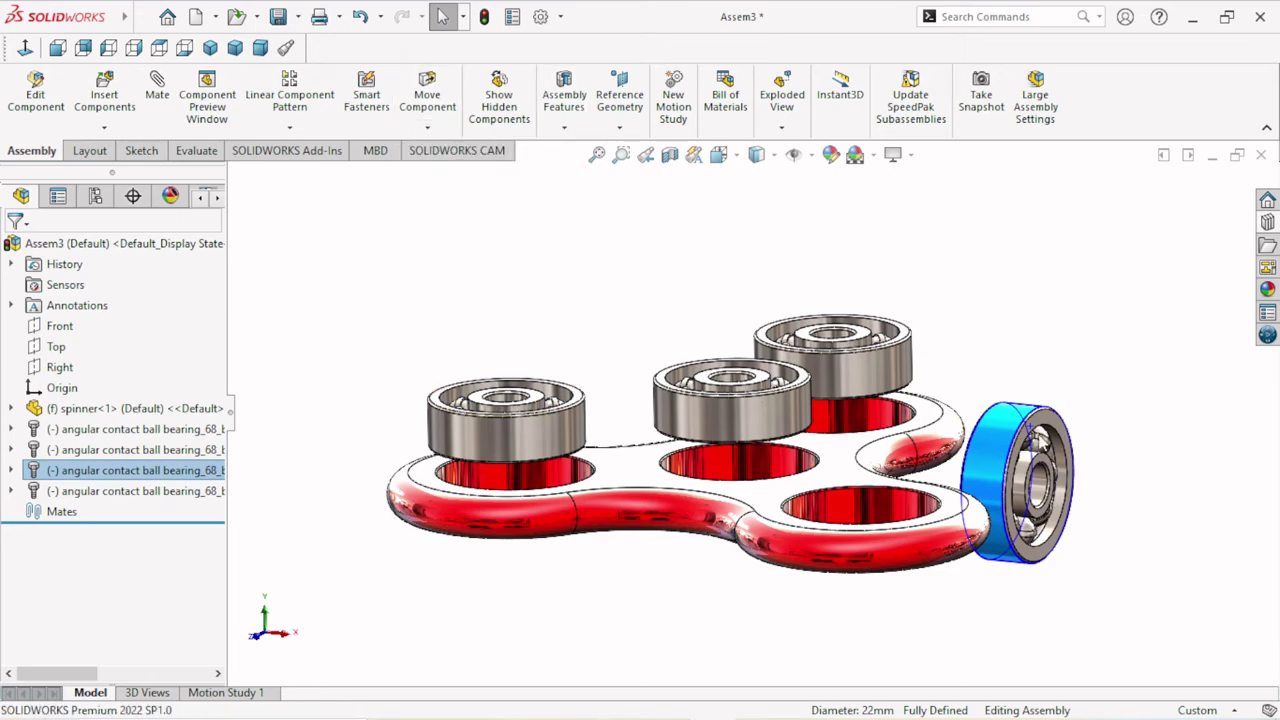
{"action": "mouse_move", "coordinate": [1000, 420]}
{"action": "middle_mouse_down"}
{"action": "mouse_move", "coordinate": [1071, 505]}
{"action": "mouse_move", "coordinate": [760, 570]}
{"action": "middle_mouse_up"}
- Leave rotation mode, float the spinner body, then fix it in place again
{"action": "right_click", "coordinate": [781, 558]}
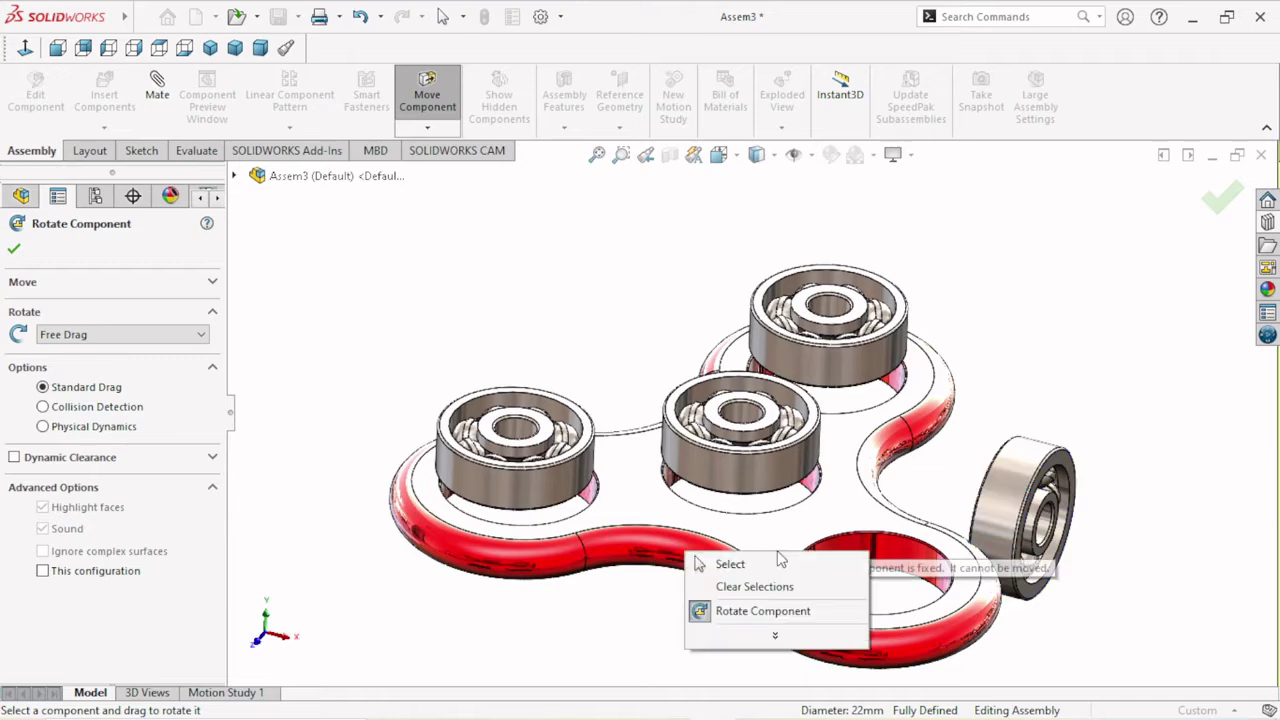
{"action": "left_click", "coordinate": [646, 504]}
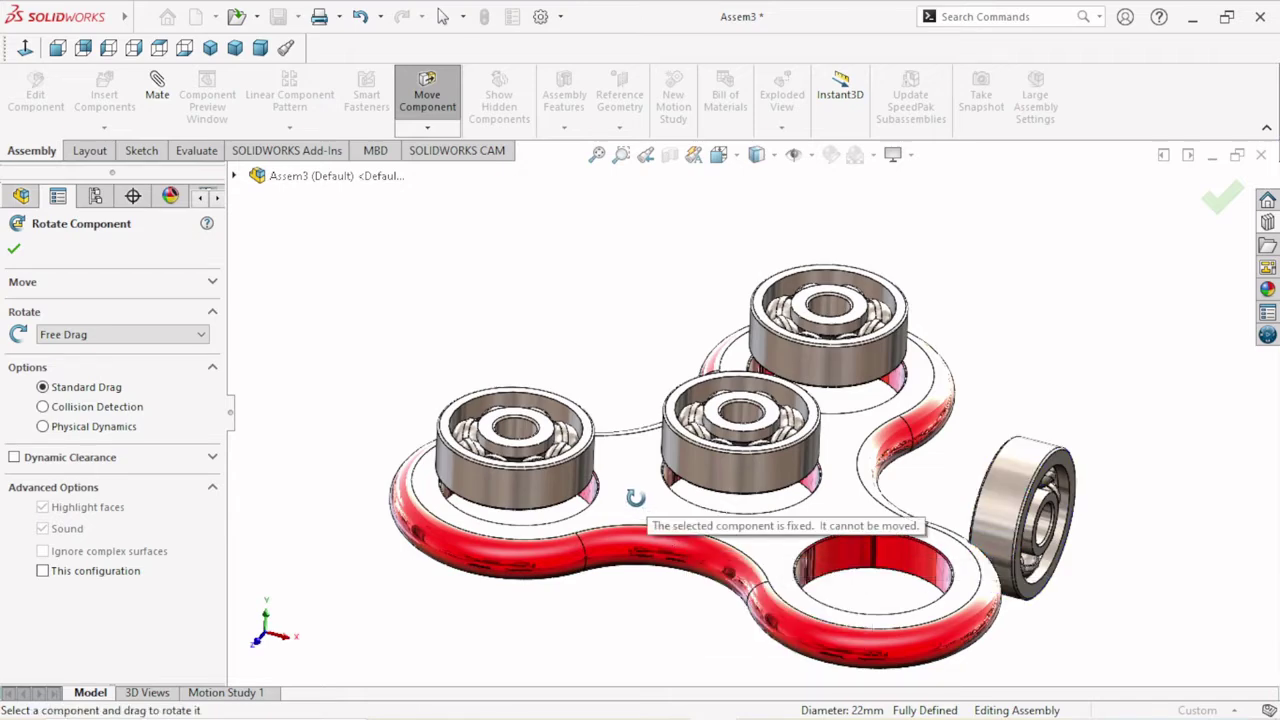
{"action": "key", "text": "Escape"}
{"action": "left_click", "coordinate": [652, 525]}
{"action": "right_click", "coordinate": [652, 525]}
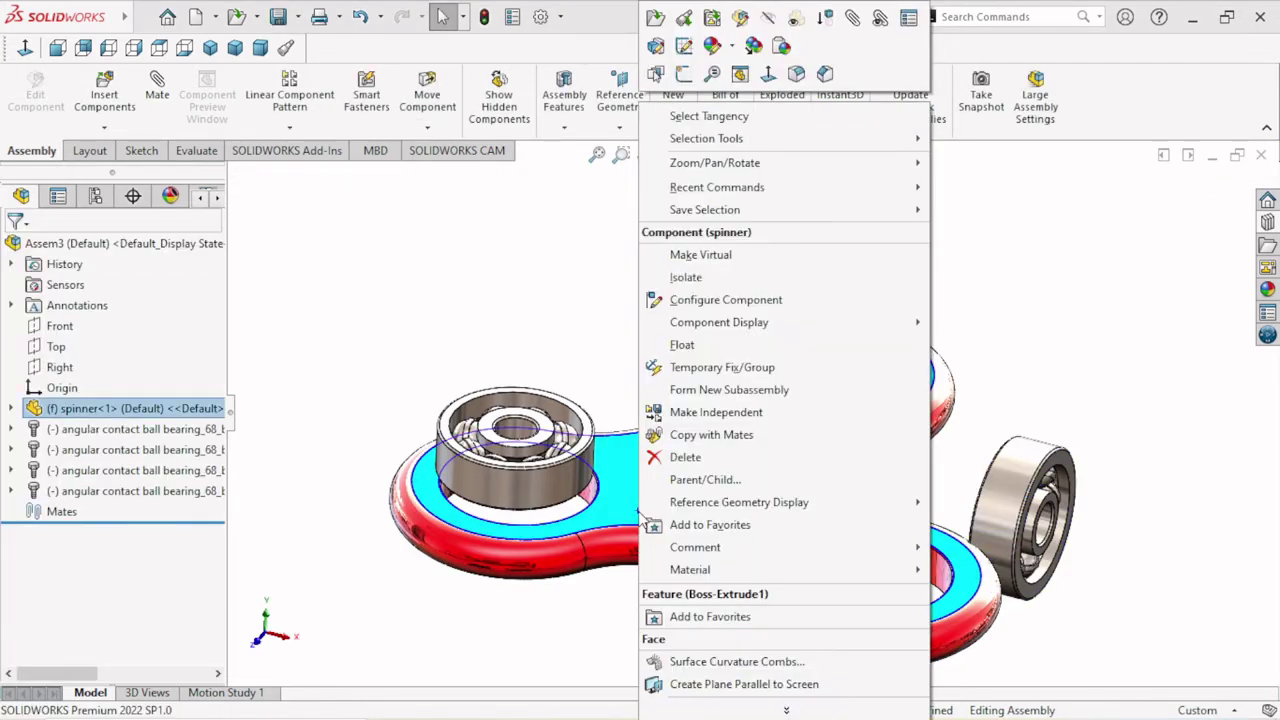
{"action": "left_click", "coordinate": [683, 345]}
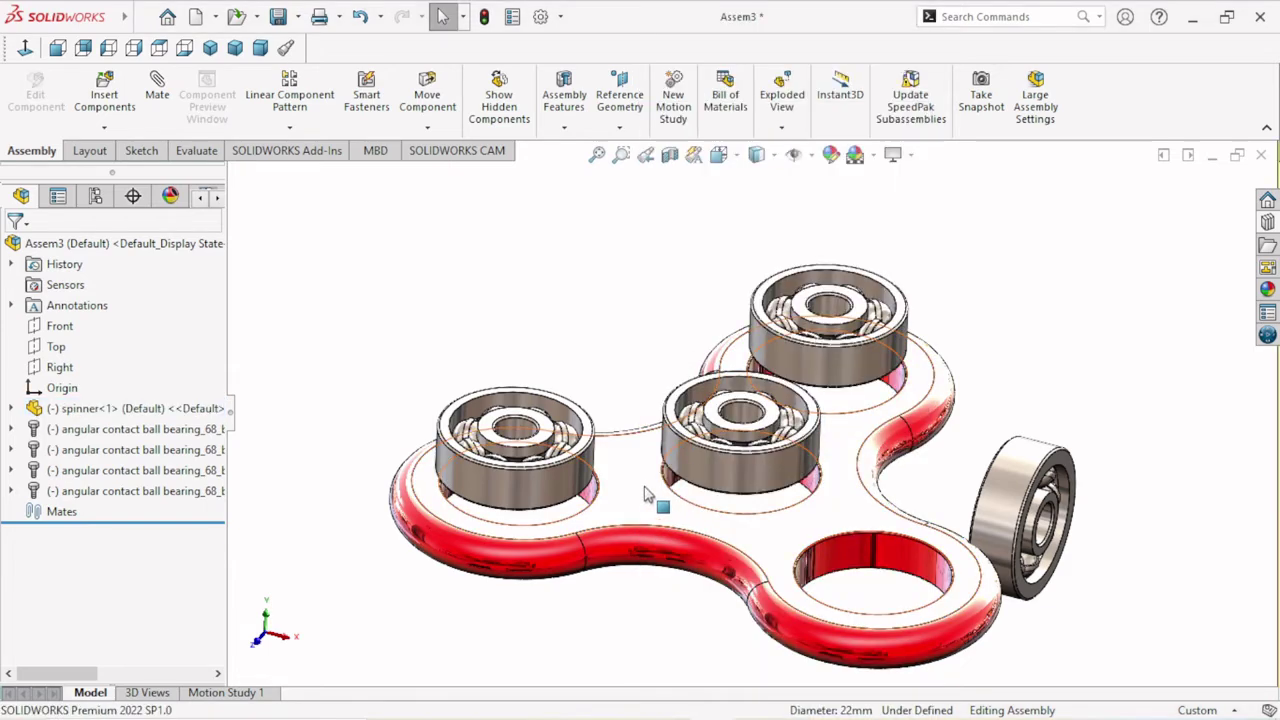
{"action": "left_click", "coordinate": [651, 509]}
{"action": "right_click", "coordinate": [651, 509]}
{"action": "left_click", "coordinate": [680, 345]}
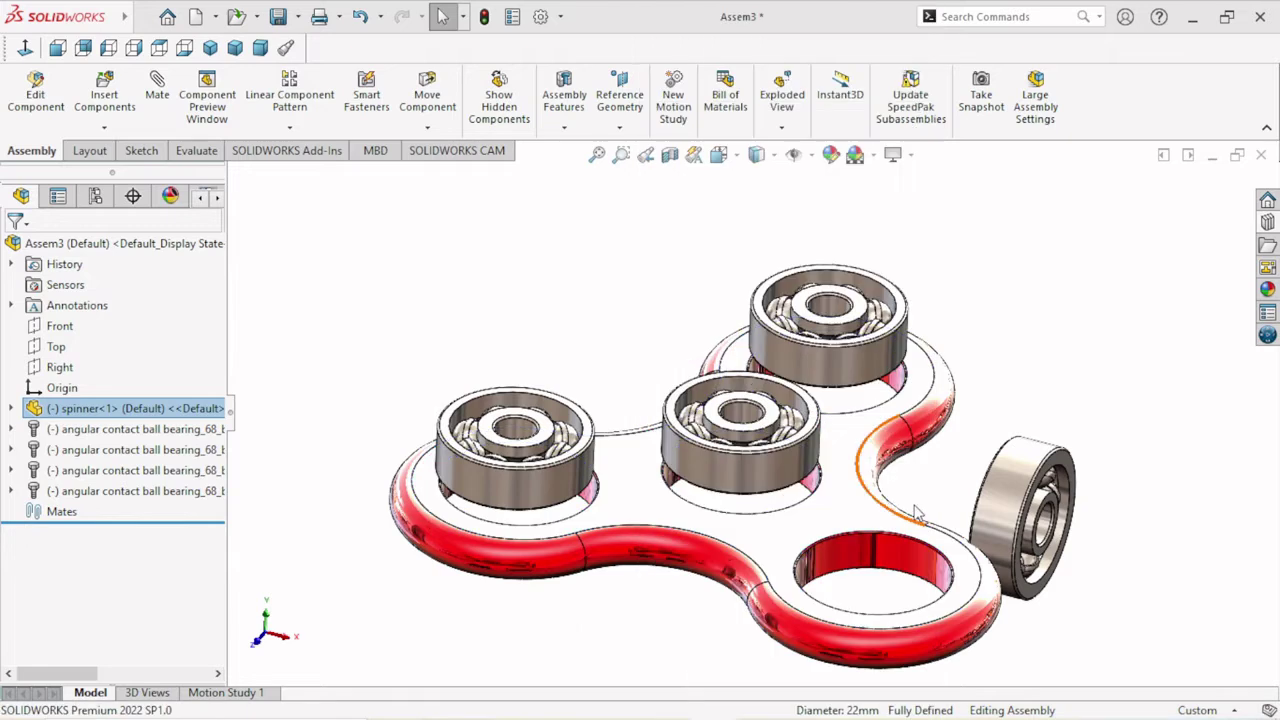
- Rotate the loose fourth bearing so it lies flat
{"action": "left_click", "coordinate": [1012, 487]}
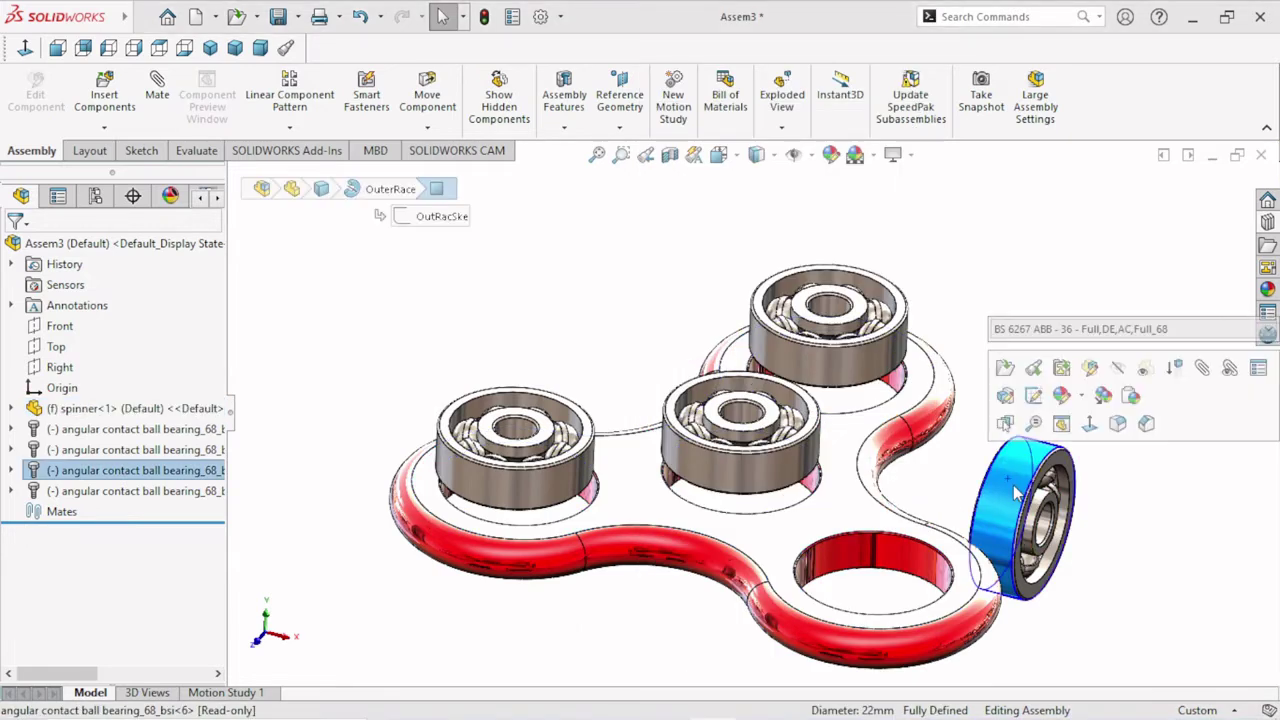
{"action": "left_click", "coordinate": [424, 129]}
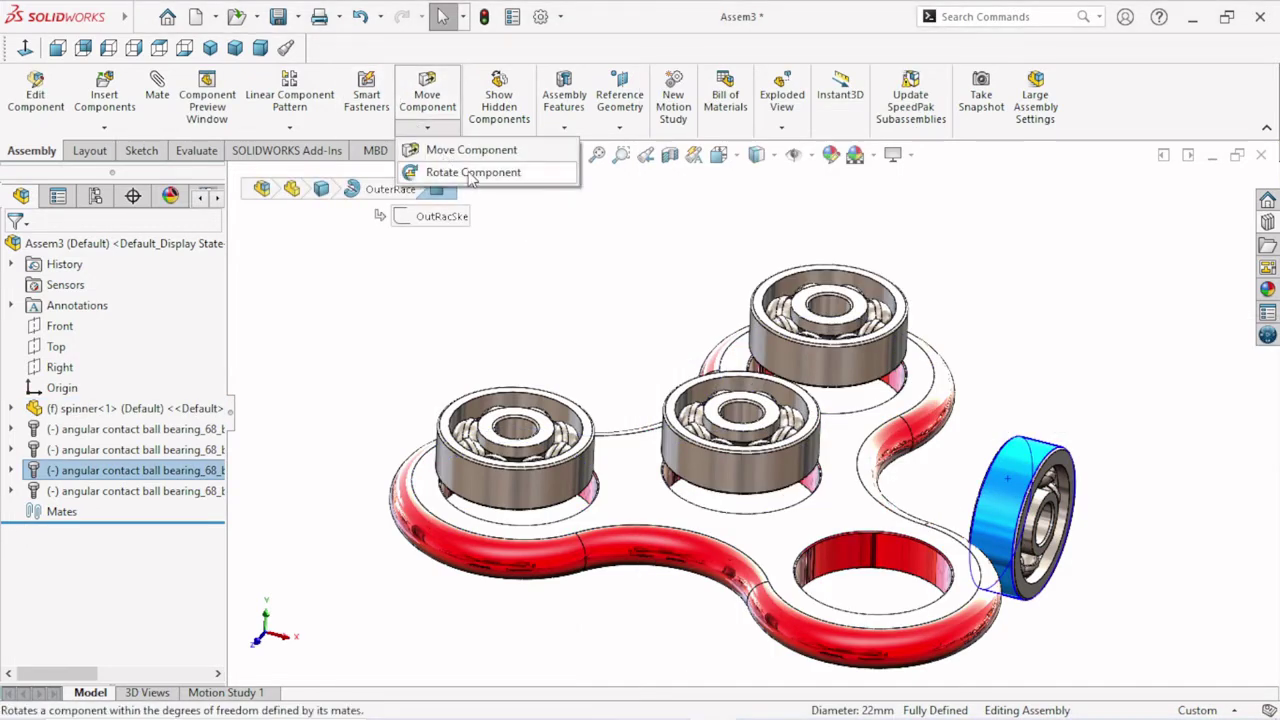
{"action": "left_click", "coordinate": [471, 173]}
{"action": "mouse_move", "coordinate": [1022, 456]}
{"action": "middle_mouse_down"}
{"action": "mouse_move", "coordinate": [996, 427]}
{"action": "mouse_move", "coordinate": [1045, 468]}
{"action": "middle_mouse_up"}
{"action": "mouse_move", "coordinate": [1045, 468]}
{"action": "left_mouse_down"}
{"action": "mouse_move", "coordinate": [1106, 383]}
{"action": "mouse_move", "coordinate": [1004, 434]}
{"action": "mouse_move", "coordinate": [1093, 410]}
{"action": "mouse_move", "coordinate": [1127, 383]}
{"action": "mouse_move", "coordinate": [1031, 498]}
{"action": "left_mouse_up"}
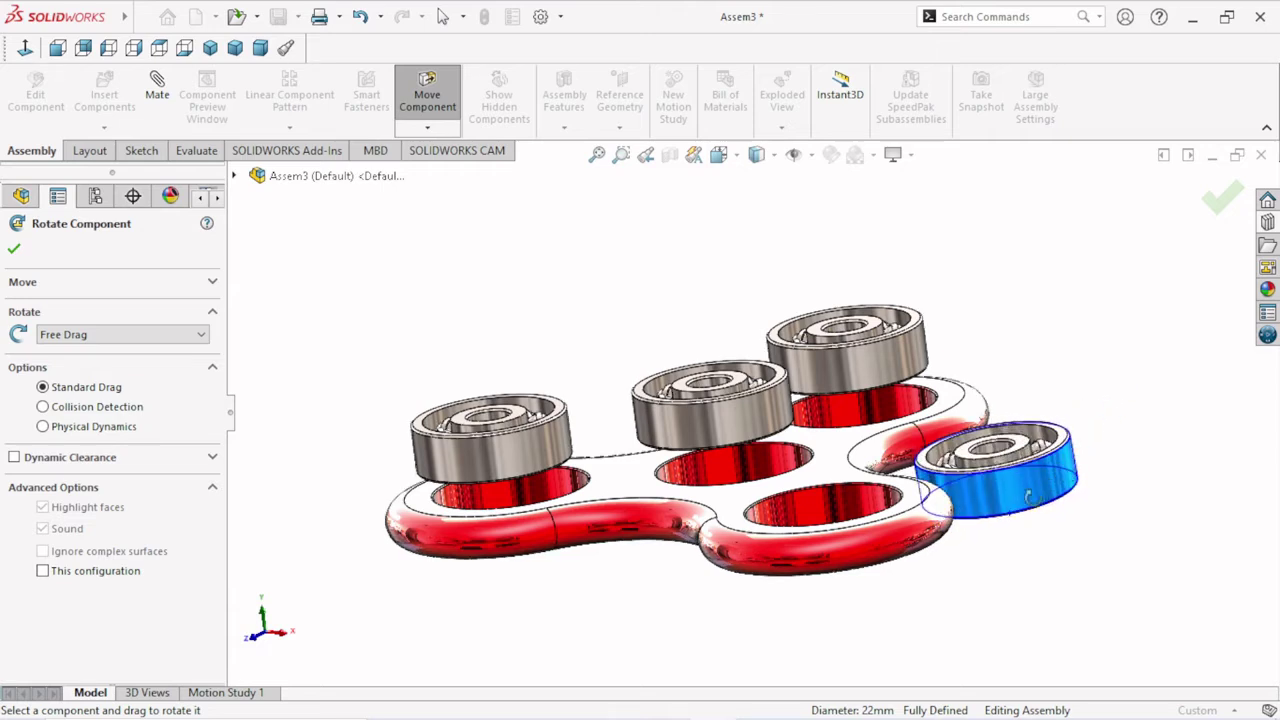
- Move the flat bearing over its spinner hole and exit the move tool
{"action": "left_click", "coordinate": [427, 93]}
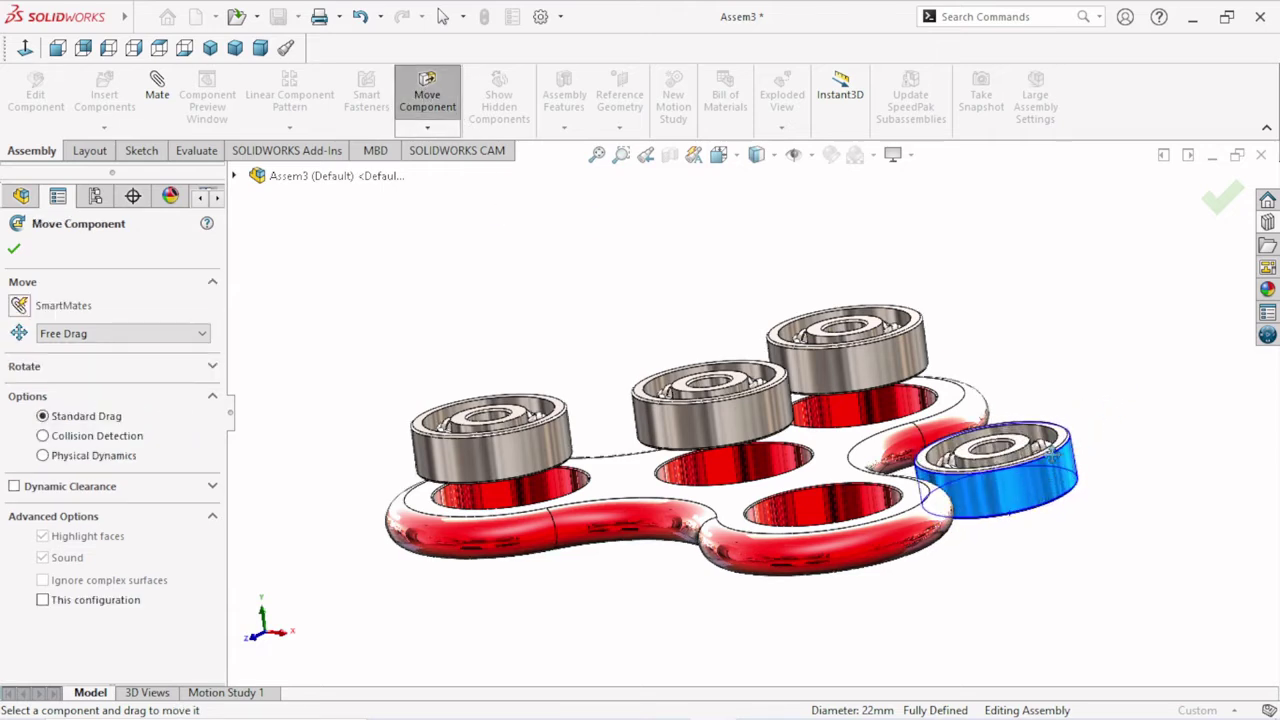
{"action": "mouse_move", "coordinate": [1023, 486]}
{"action": "left_mouse_down"}
{"action": "mouse_move", "coordinate": [964, 382]}
{"action": "mouse_move", "coordinate": [845, 496]}
{"action": "left_mouse_up"}
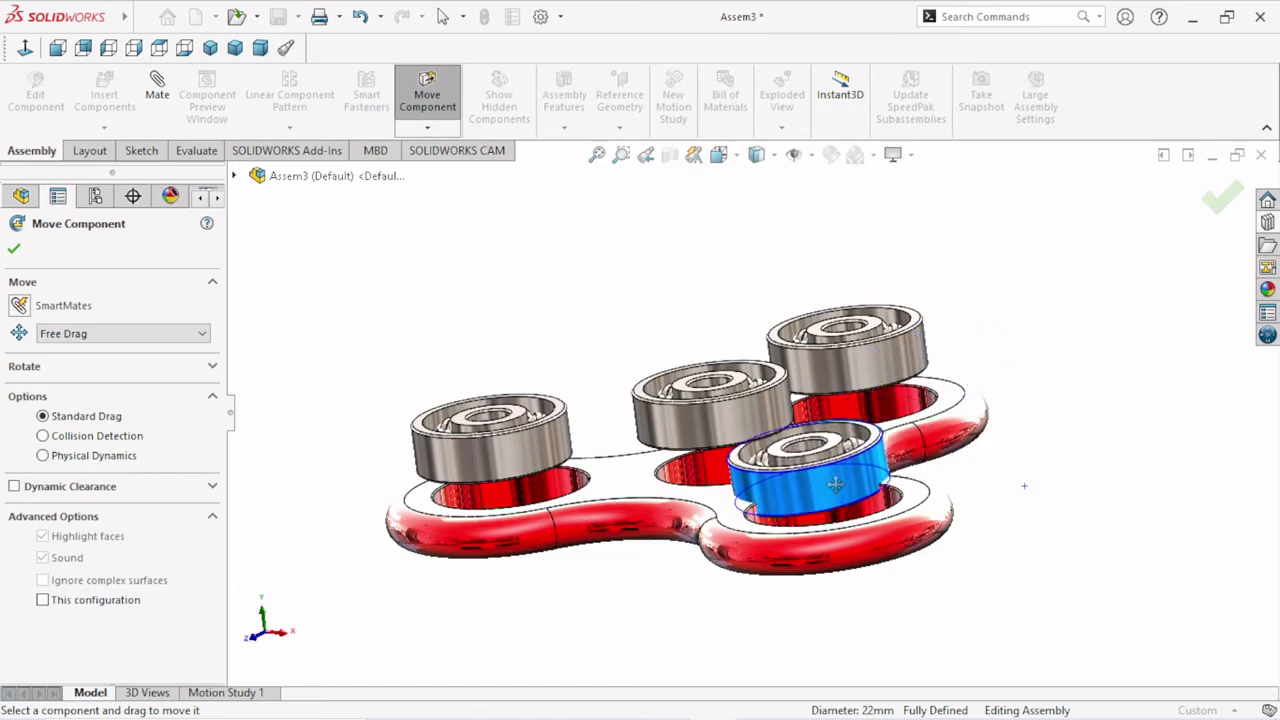
{"action": "mouse_move", "coordinate": [845, 496]}
{"action": "middle_mouse_down"}
{"action": "mouse_move", "coordinate": [749, 540]}
{"action": "mouse_move", "coordinate": [671, 531]}
{"action": "mouse_move", "coordinate": [726, 509]}
{"action": "mouse_move", "coordinate": [765, 430]}
{"action": "middle_mouse_up"}
{"action": "scroll", "coordinate": [765, 430], "scroll_direction": "down", "scroll_amount": 3}
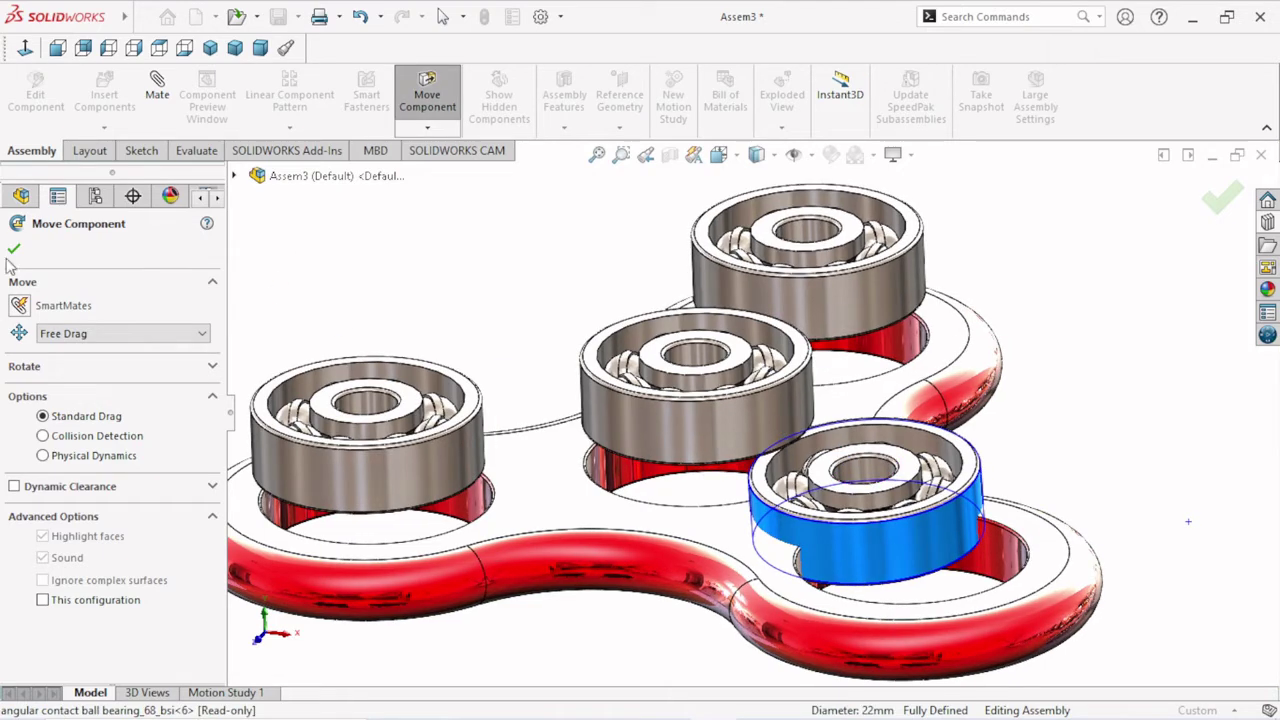
{"action": "key", "text": "Escape"}
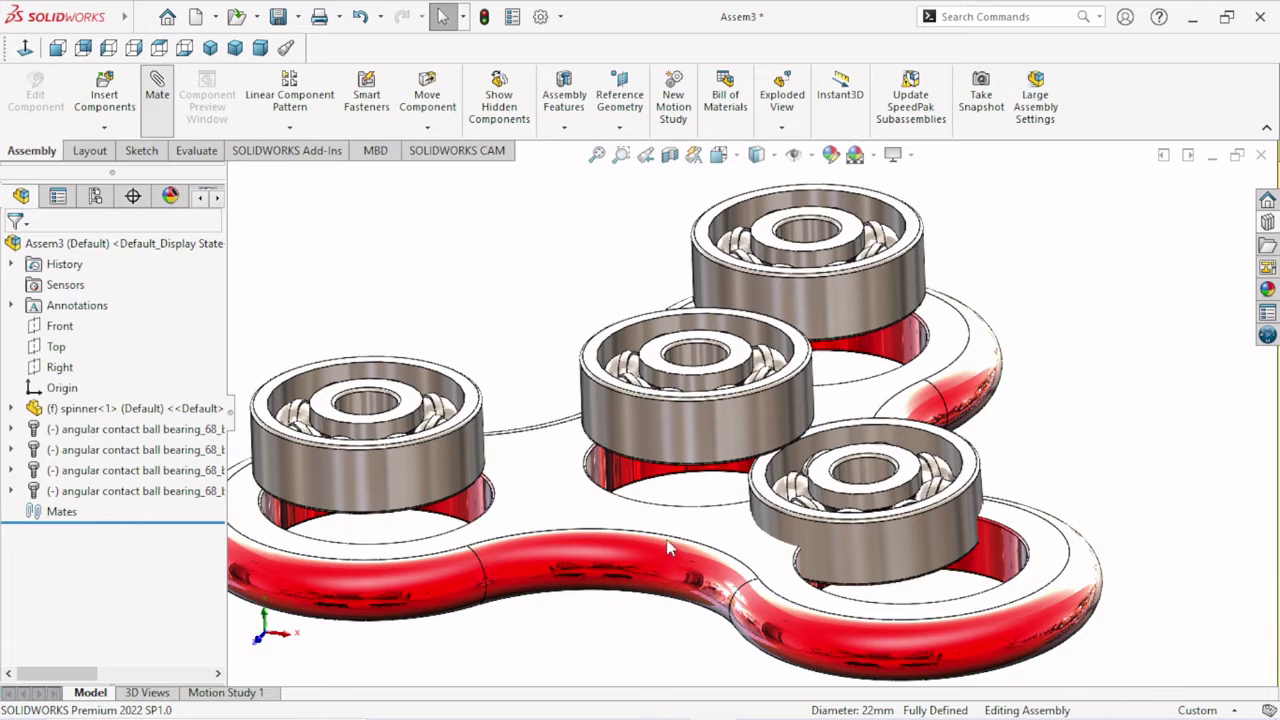
- Mate the middle hole face and the bearing's outer face as Concentric
{"action": "left_click", "coordinate": [632, 452]}
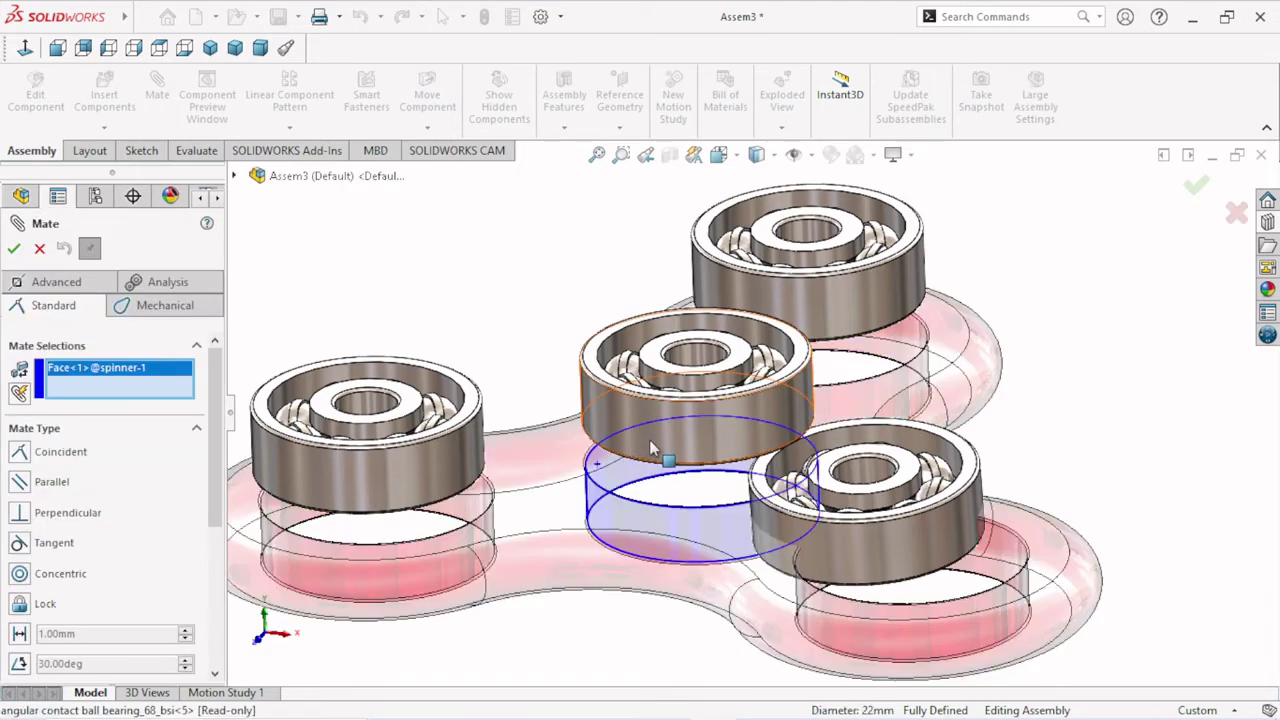
{"action": "left_click", "coordinate": [651, 449]}
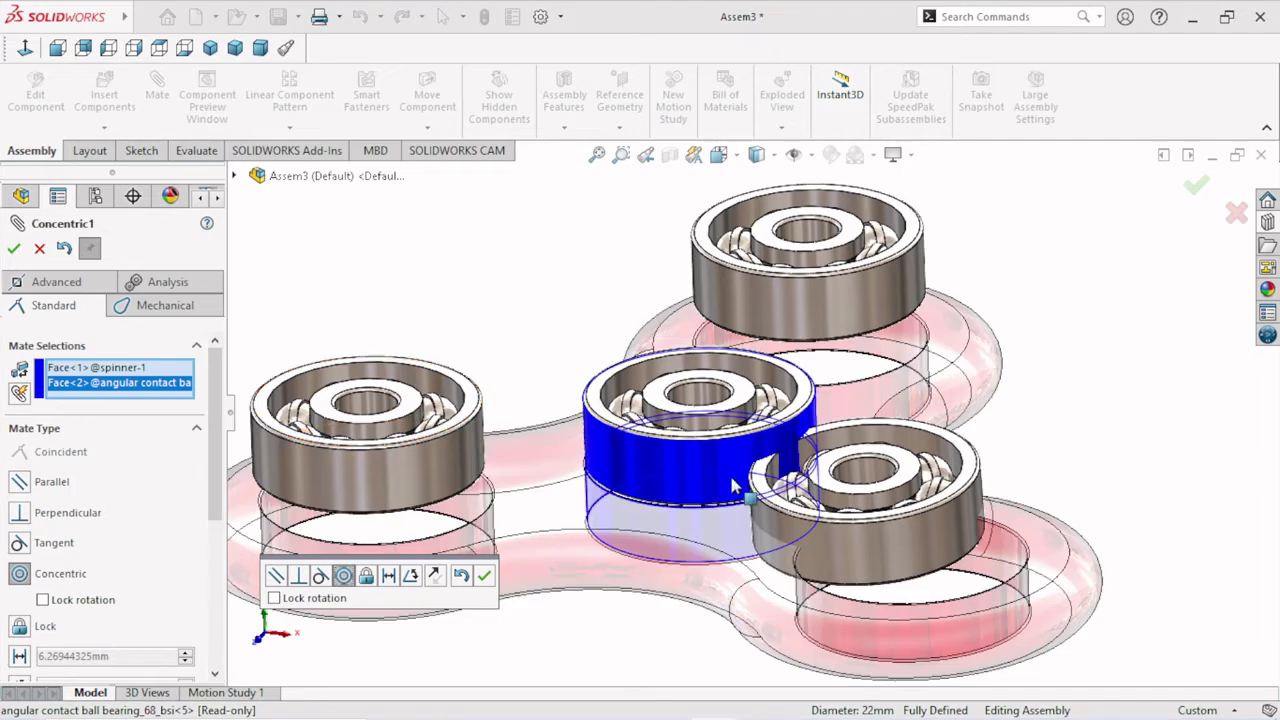
{"action": "left_click", "coordinate": [718, 425]}
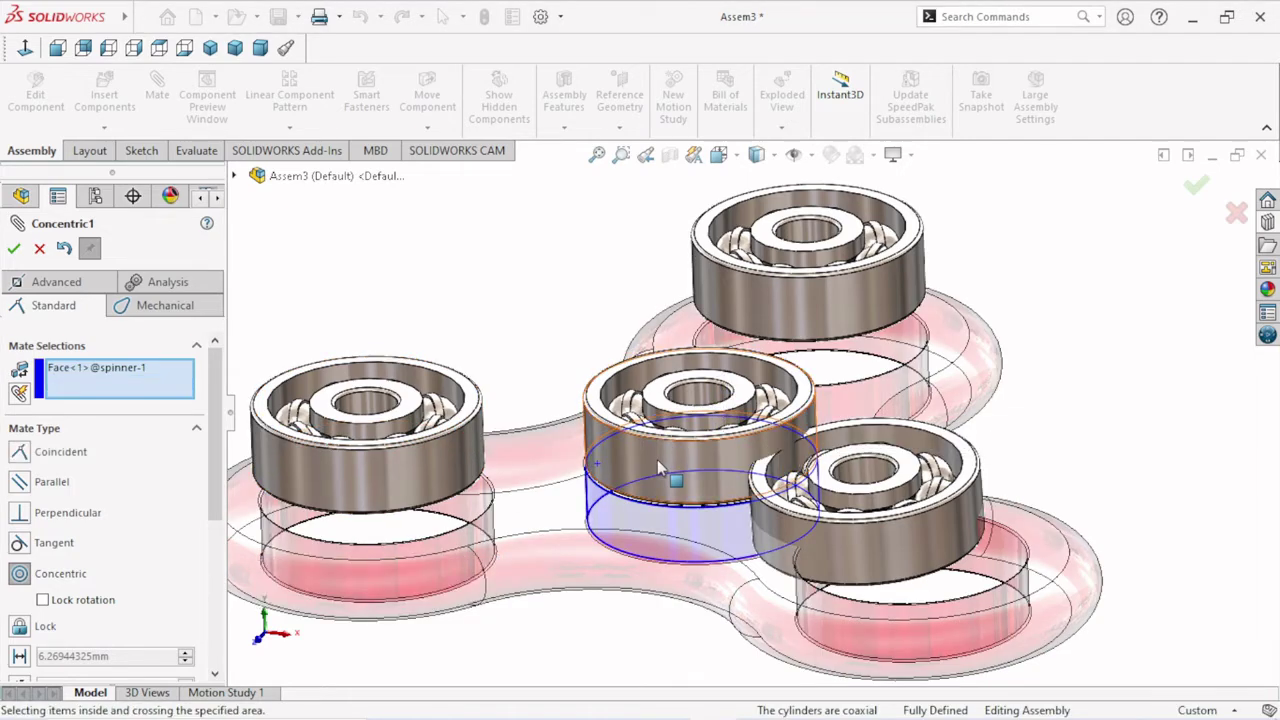
{"action": "left_click", "coordinate": [648, 460]}
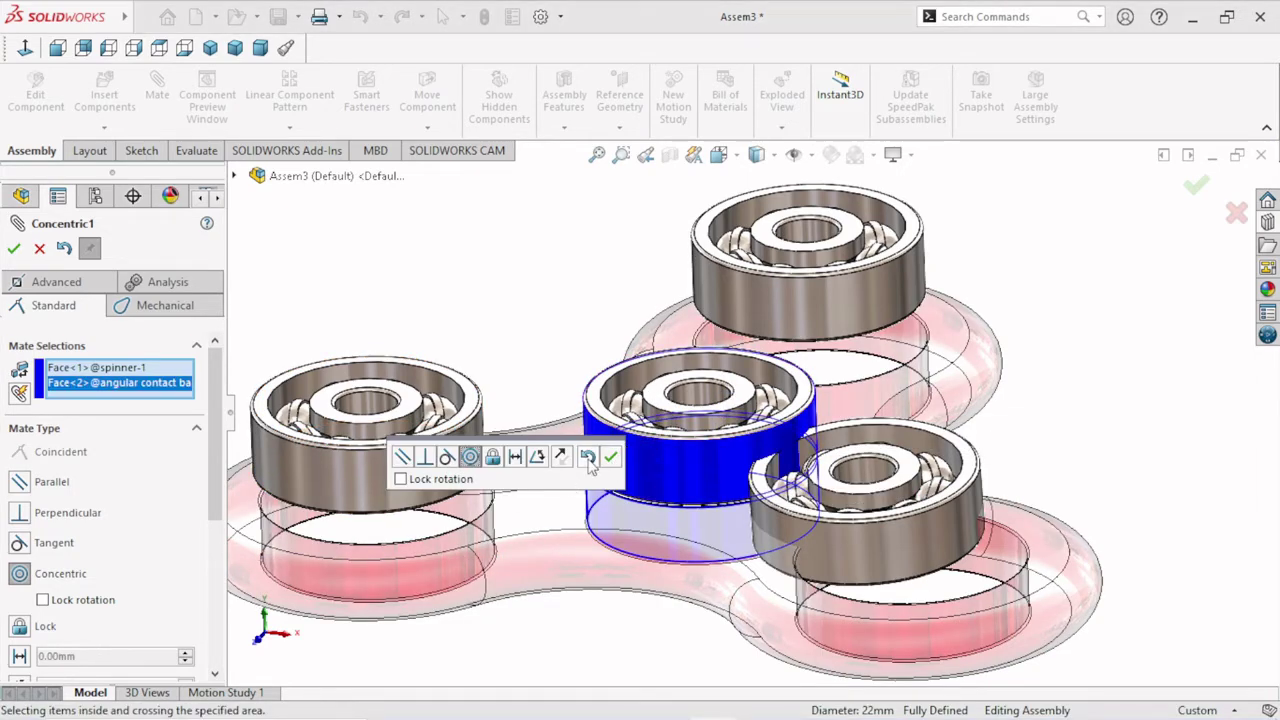
{"action": "left_click", "coordinate": [611, 459]}
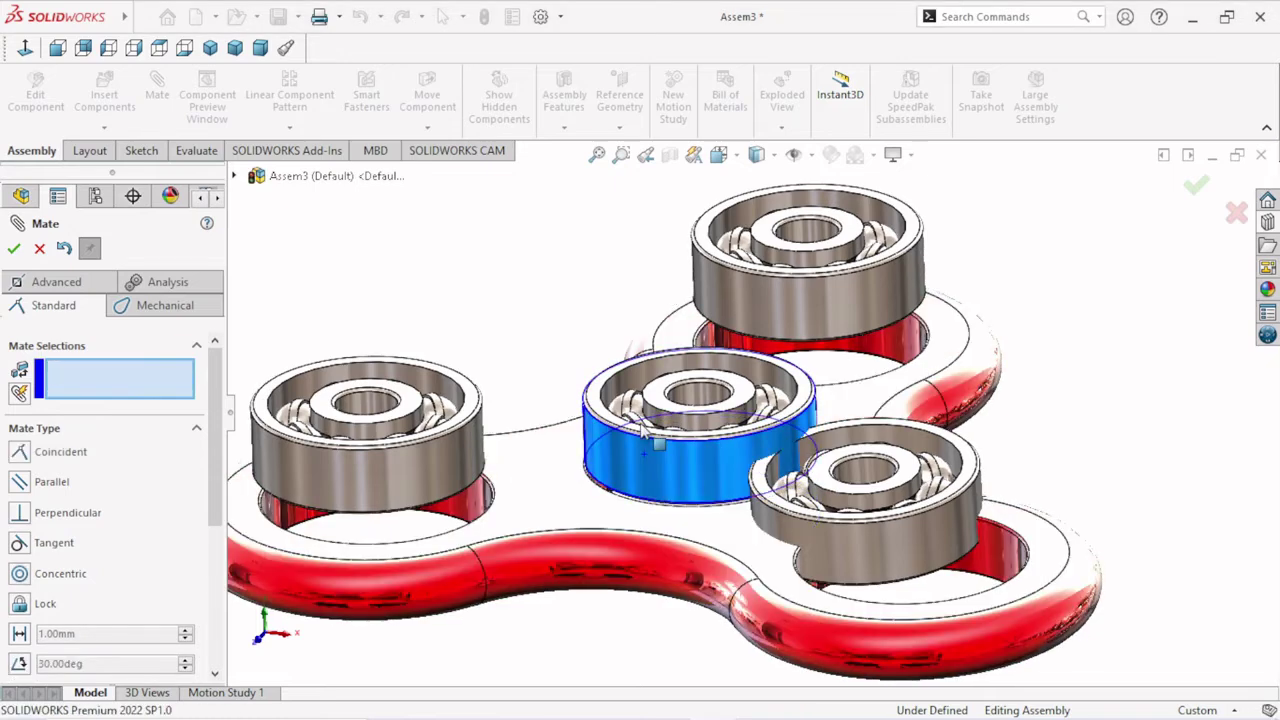
{"action": "left_click_drag", "start_coordinate": [644, 455], "coordinate": [640, 396]}
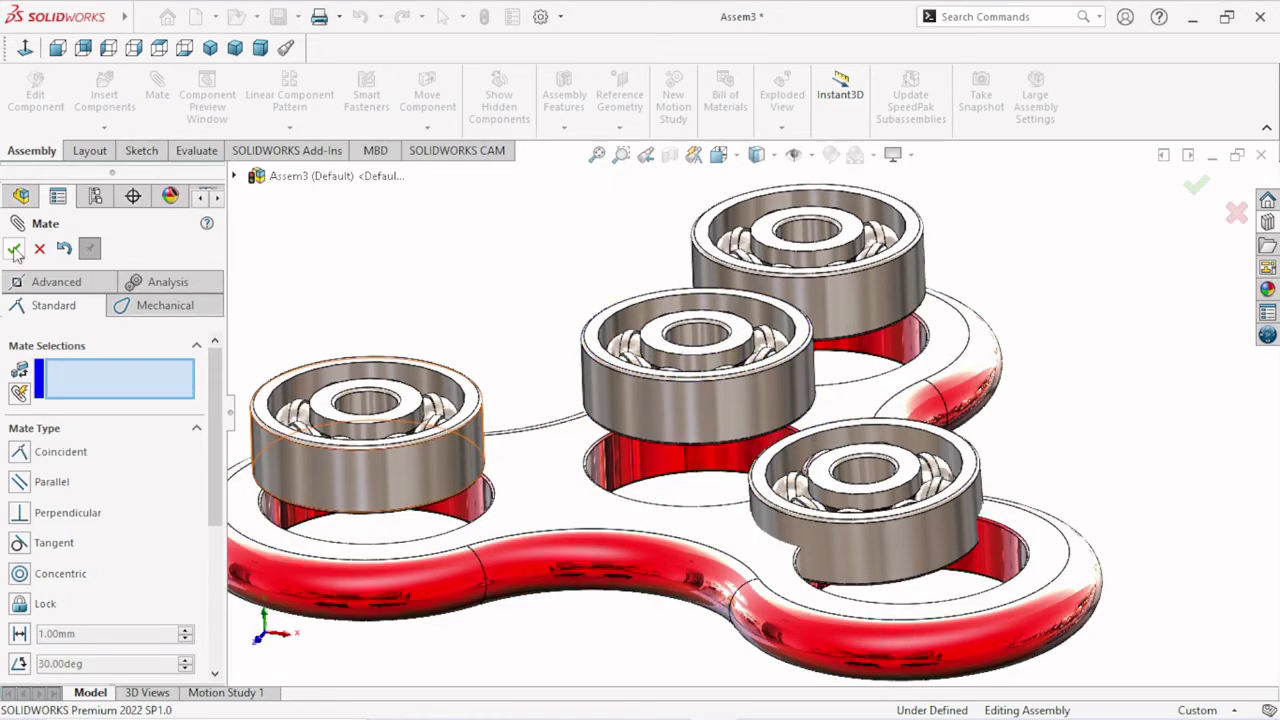
- Choose the advanced Width mate and select the middle bearing's top and bottom ring faces
{"action": "left_click", "coordinate": [62, 283]}
{"action": "left_click", "coordinate": [20, 507]}
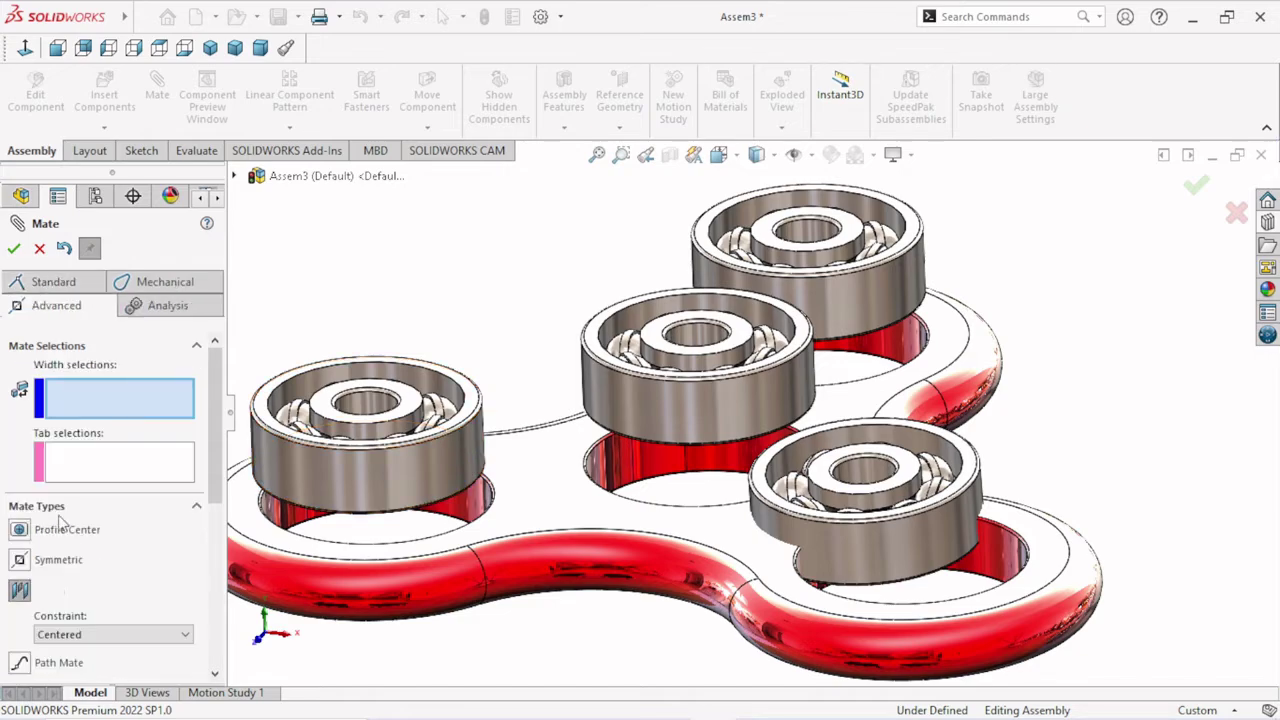
{"action": "middle_click_drag", "start_coordinate": [640, 517], "coordinate": [623, 531]}
{"action": "scroll", "coordinate": [594, 346], "scroll_direction": "down", "scroll_amount": 3}
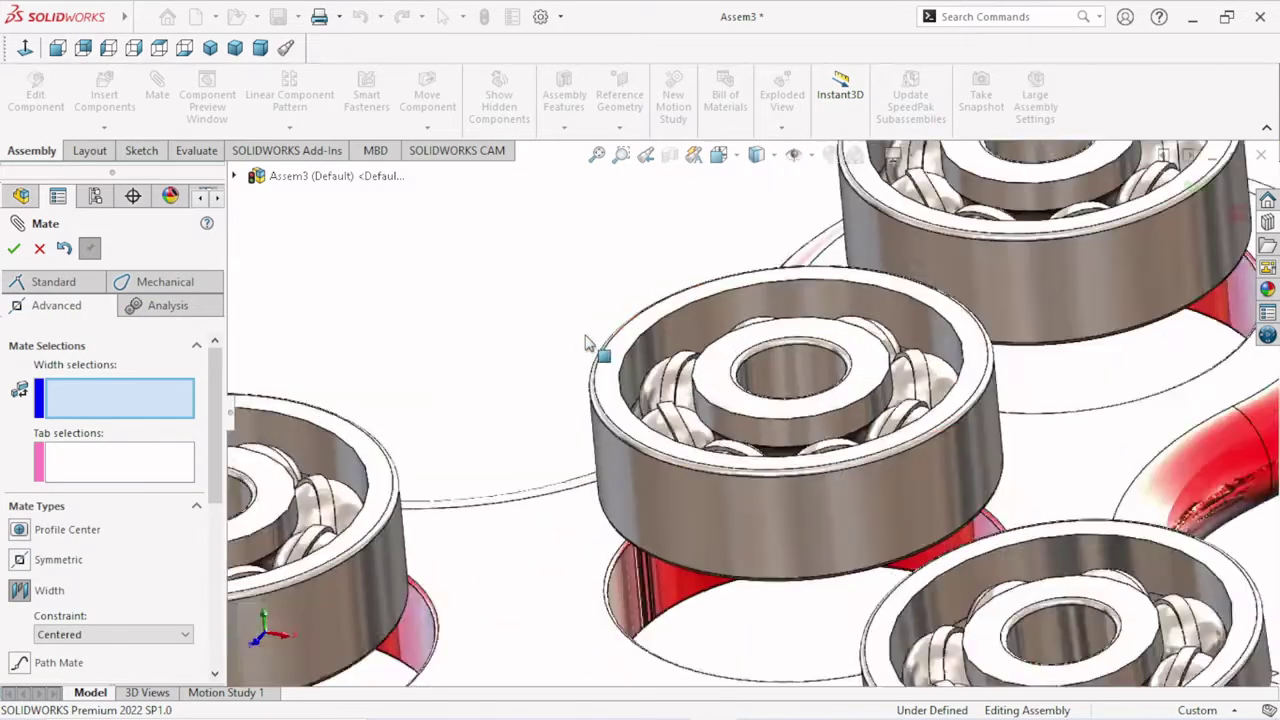
{"action": "scroll", "coordinate": [630, 365], "scroll_direction": "down", "scroll_amount": 3}
{"action": "left_click", "coordinate": [628, 370]}
{"action": "mouse_move", "coordinate": [663, 565]}
{"action": "middle_mouse_down"}
{"action": "mouse_move", "coordinate": [702, 394]}
{"action": "mouse_move", "coordinate": [720, 620]}
{"action": "middle_mouse_up"}
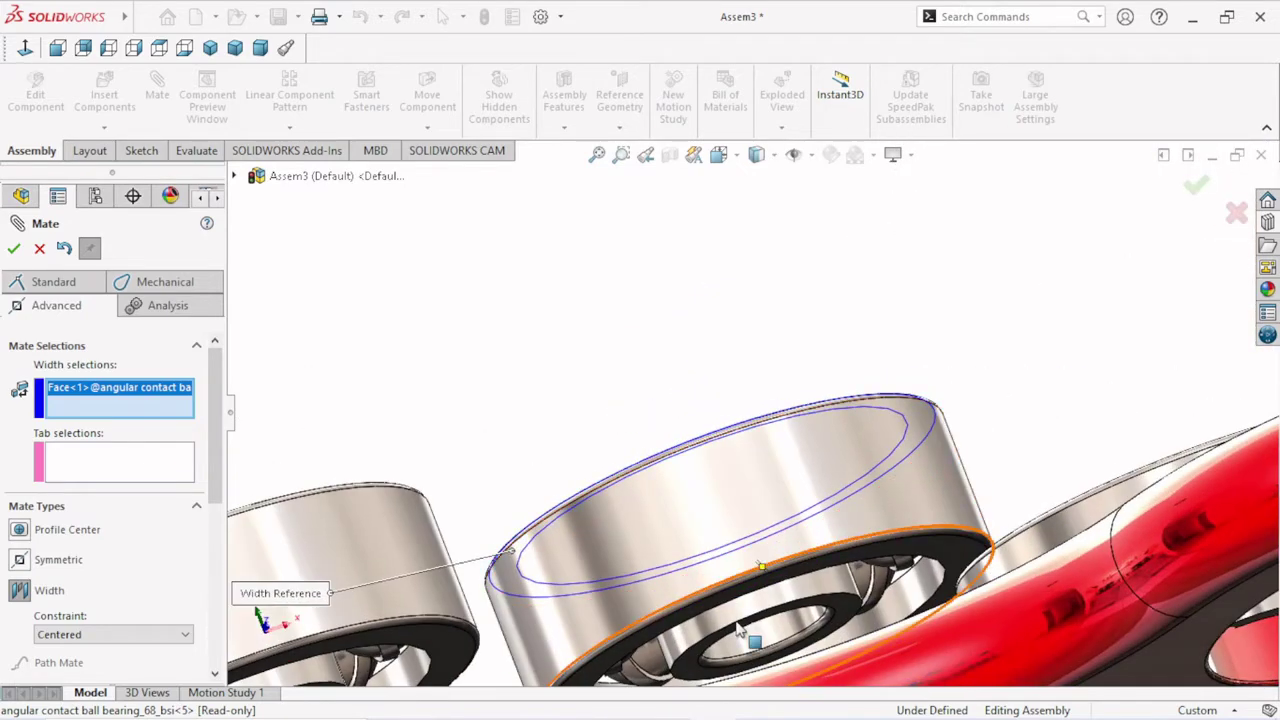
{"action": "left_click", "coordinate": [694, 611]}
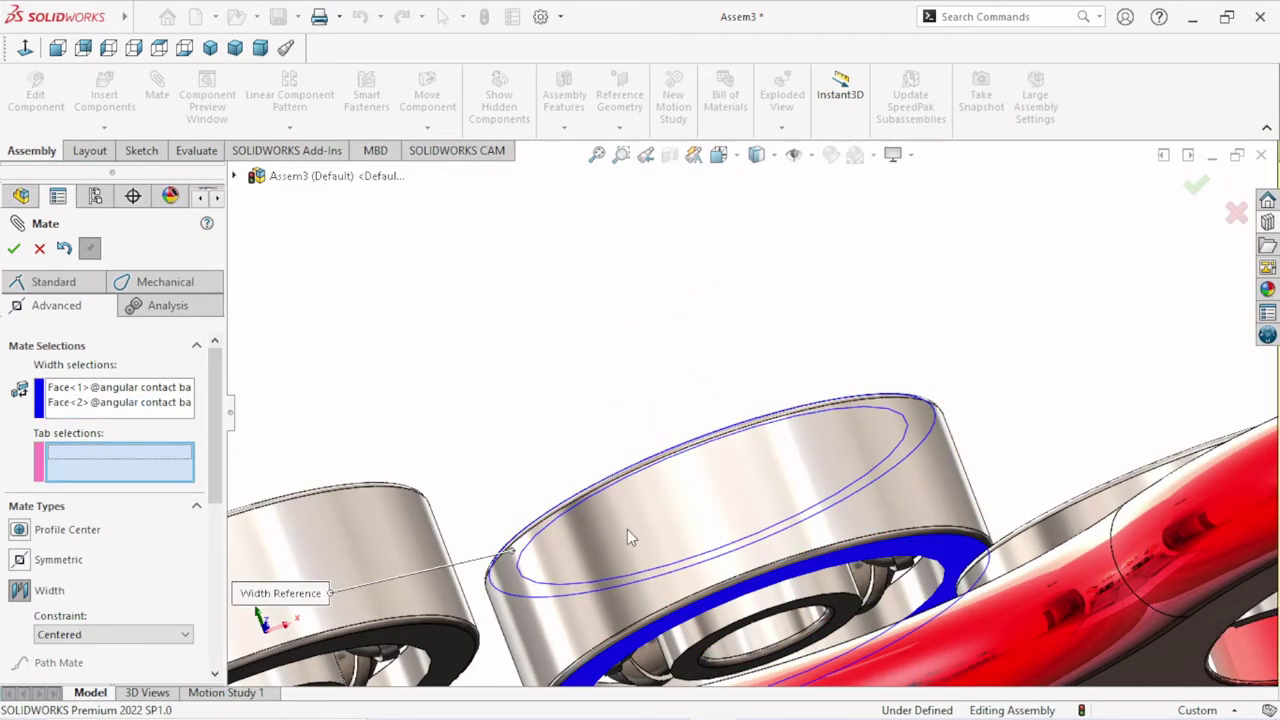
- Pick the spinner's top and bottom faces and confirm the centred Width mate
{"action": "middle_click_drag", "start_coordinate": [627, 529], "coordinate": [655, 573]}
{"action": "scroll", "coordinate": [668, 595], "scroll_direction": "up", "scroll_amount": 3}
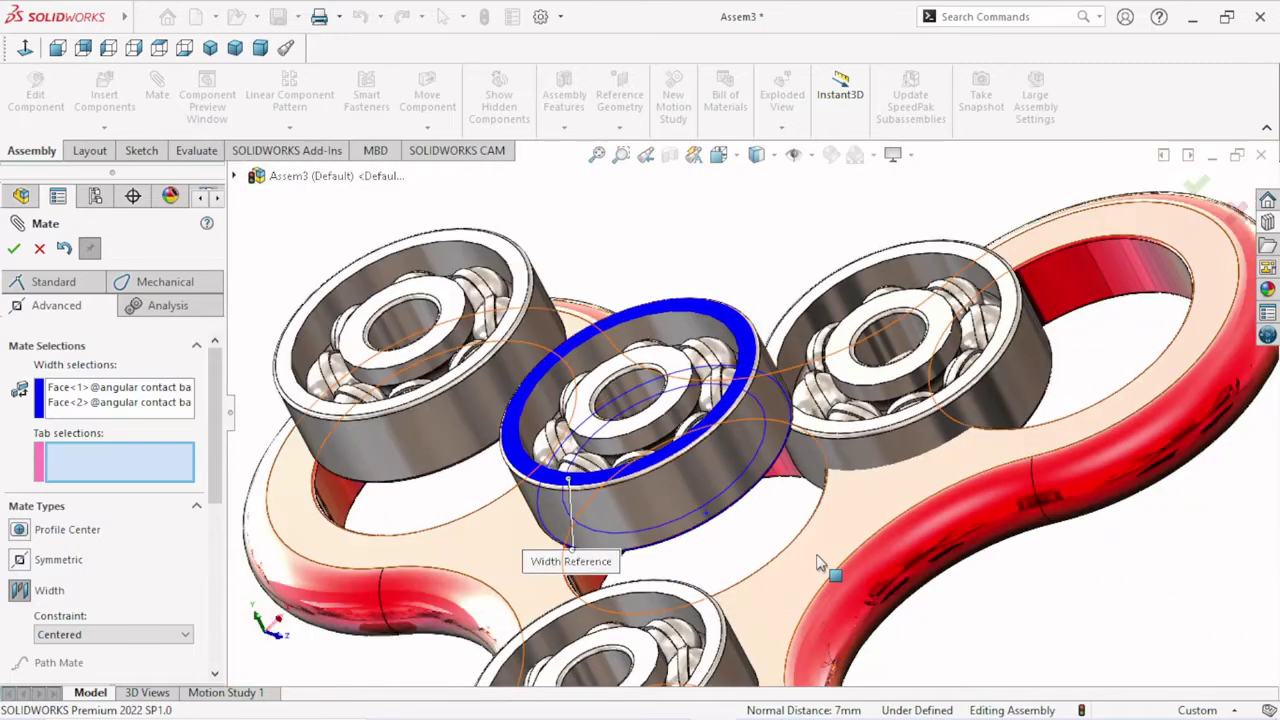
{"action": "middle_click_drag", "start_coordinate": [931, 603], "coordinate": [870, 565]}
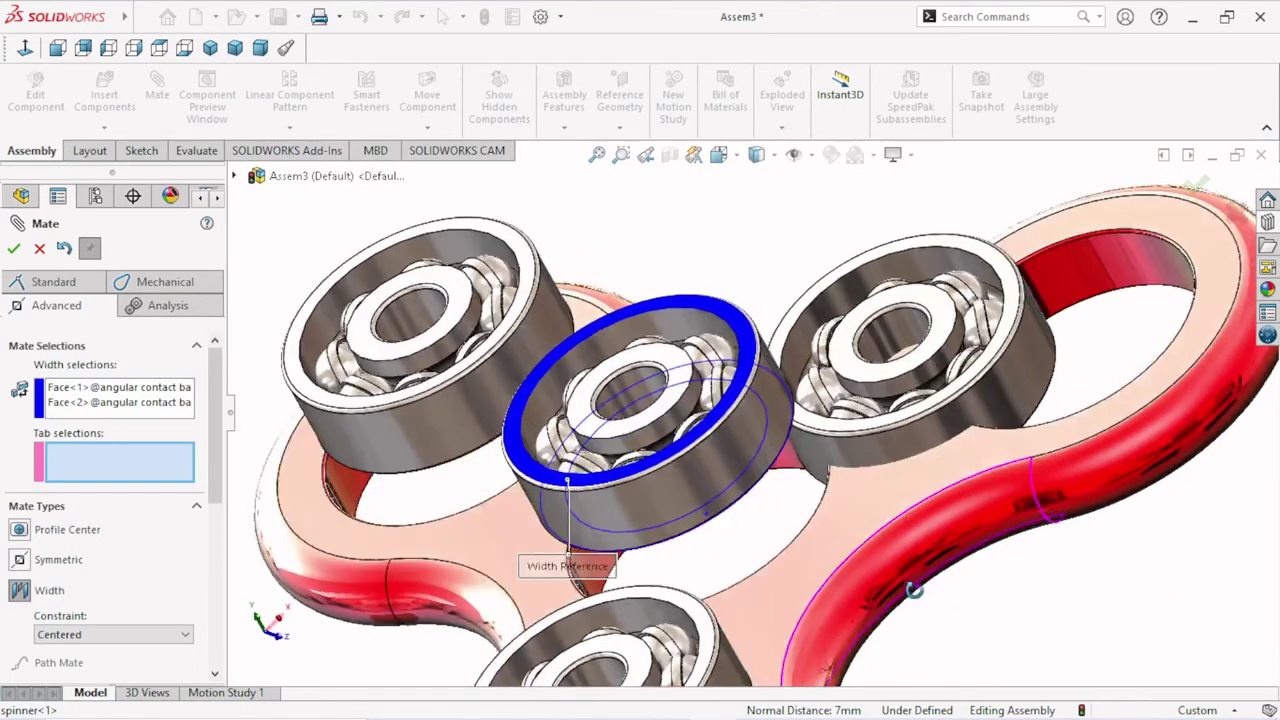
{"action": "left_click", "coordinate": [821, 541]}
{"action": "middle_click_drag", "start_coordinate": [960, 600], "coordinate": [1010, 575]}
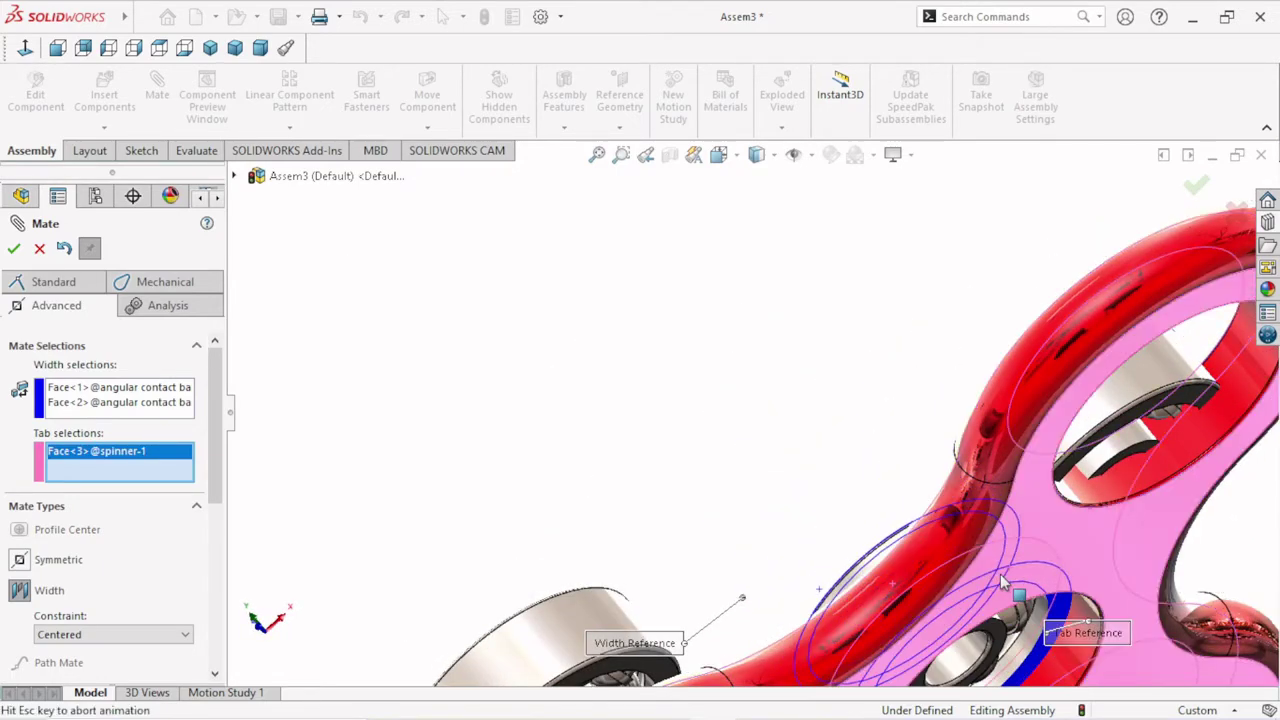
{"action": "left_click", "coordinate": [828, 545]}
{"action": "scroll", "coordinate": [828, 545], "scroll_direction": "up", "scroll_amount": 5}
{"action": "mouse_move", "coordinate": [768, 440]}
{"action": "middle_mouse_down"}
{"action": "mouse_move", "coordinate": [814, 503]}
{"action": "mouse_move", "coordinate": [858, 453]}
{"action": "mouse_move", "coordinate": [735, 423]}
{"action": "middle_mouse_up"}
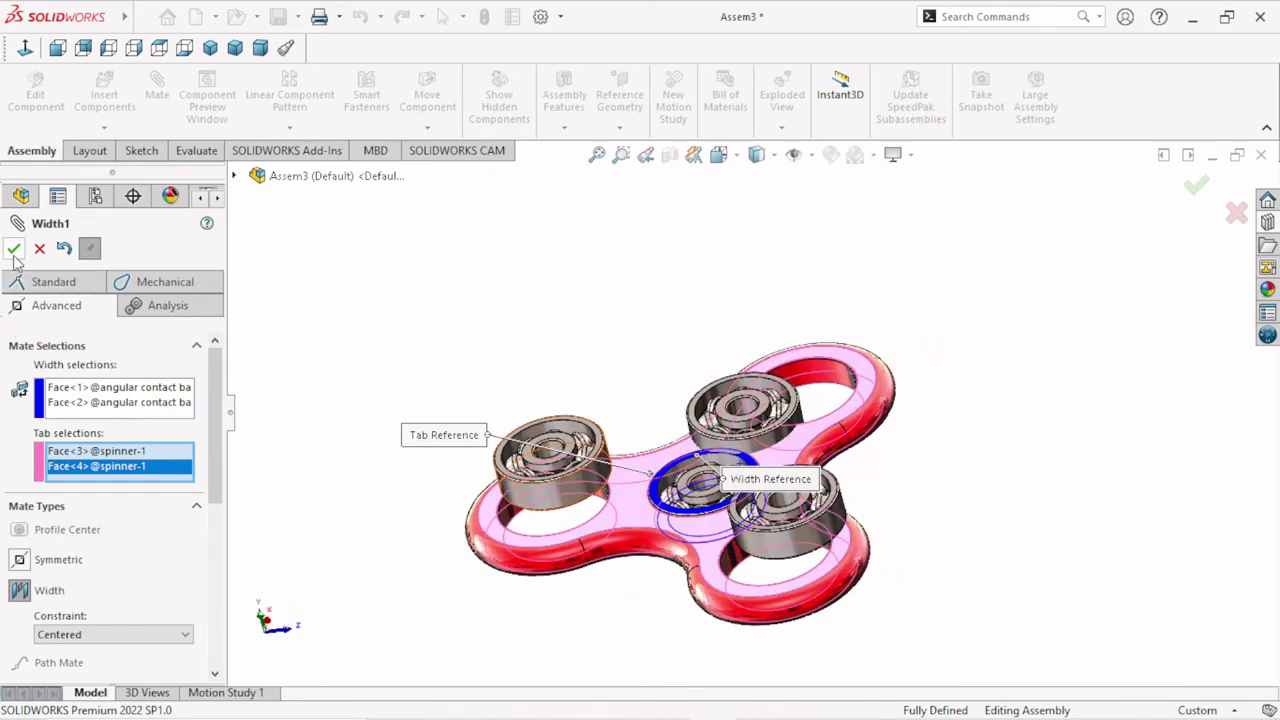
{"action": "key", "text": "Return"}
{"action": "scroll", "coordinate": [900, 550], "scroll_direction": "down", "scroll_amount": 3}
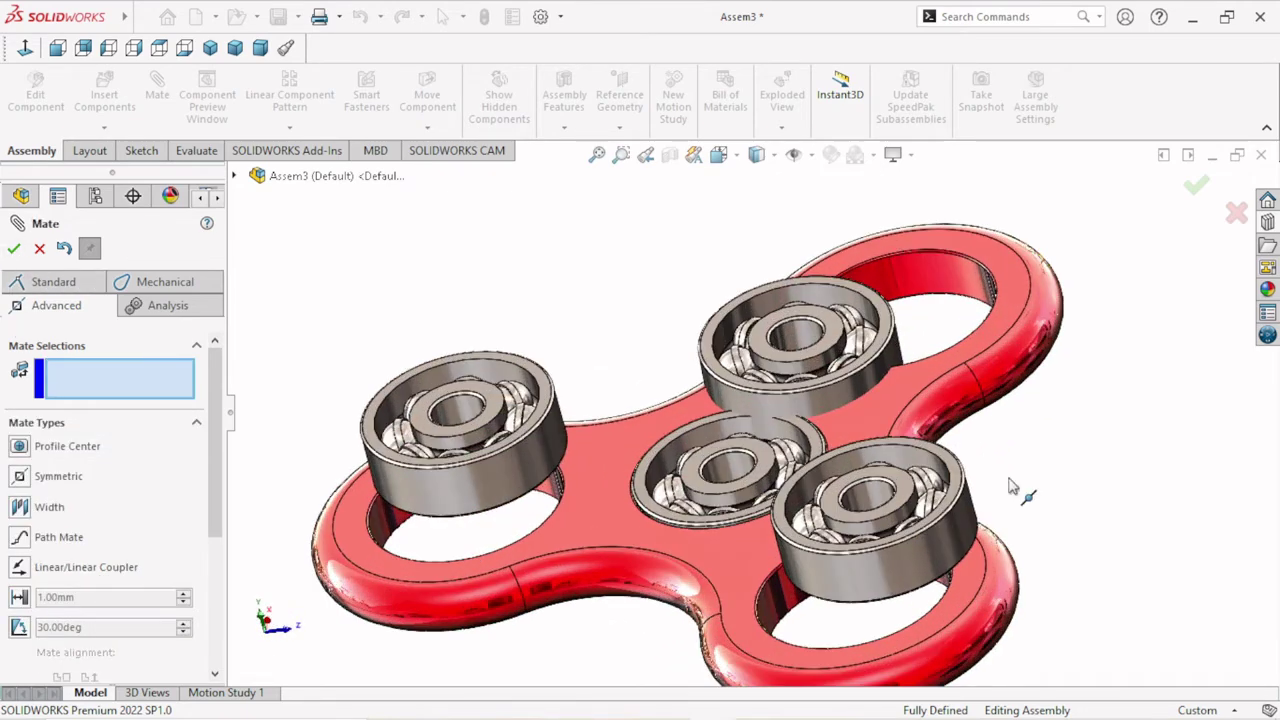
- Clear the top bearing's hole and outer-face selections, close Mate, and restart it
{"action": "left_click", "coordinate": [922, 271]}
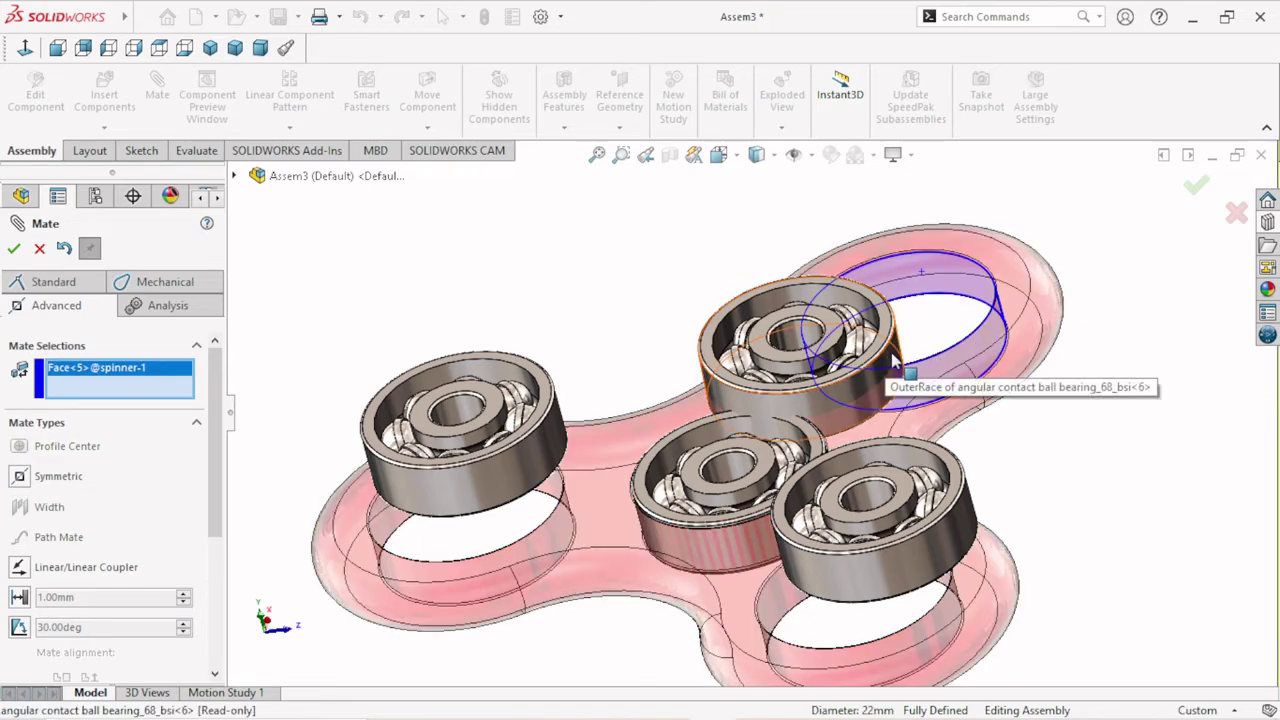
{"action": "left_click", "coordinate": [893, 362]}
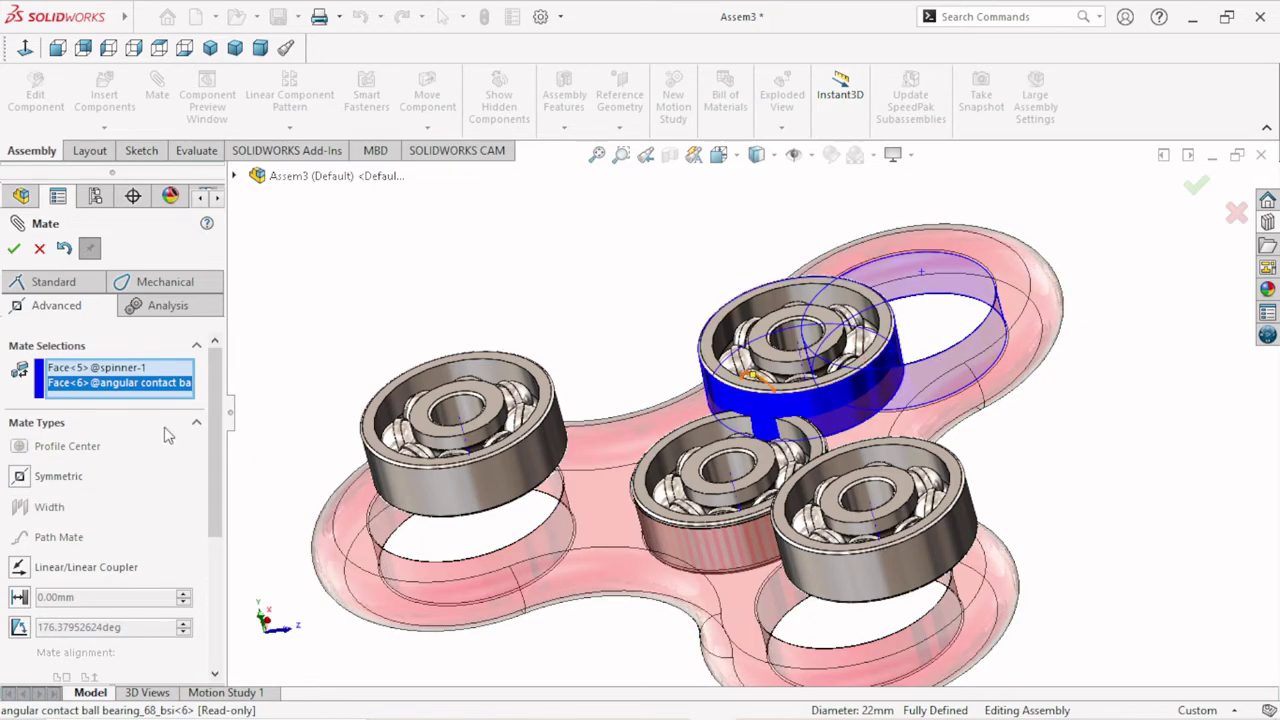
{"action": "right_click", "coordinate": [104, 388]}
{"action": "left_click", "coordinate": [167, 405]}
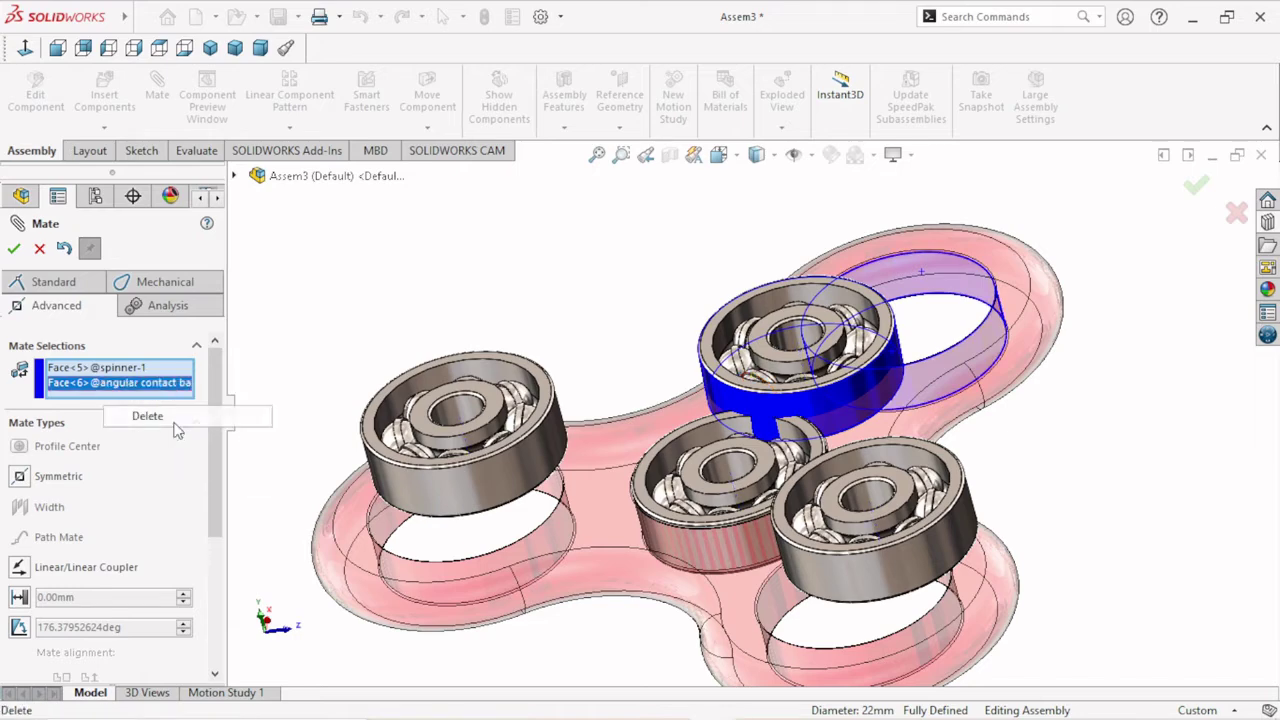
{"action": "right_click", "coordinate": [121, 369]}
{"action": "left_click", "coordinate": [160, 406]}
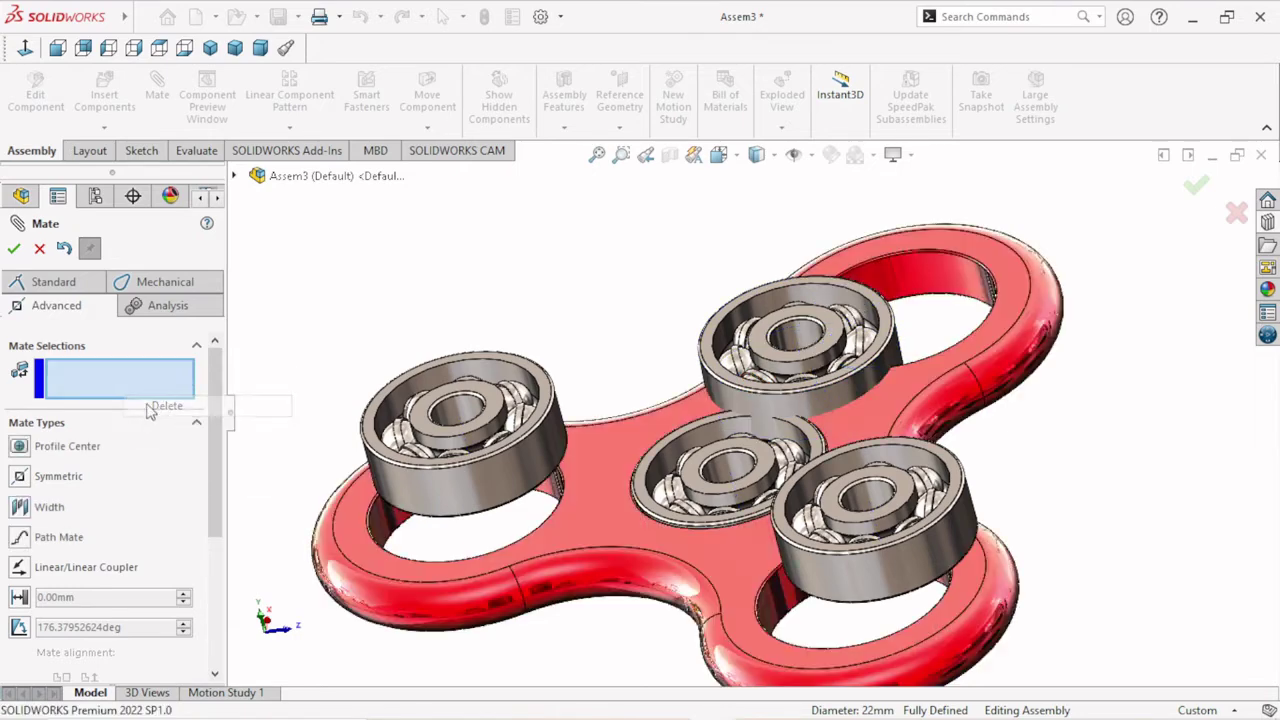
{"action": "left_click", "coordinate": [14, 252]}
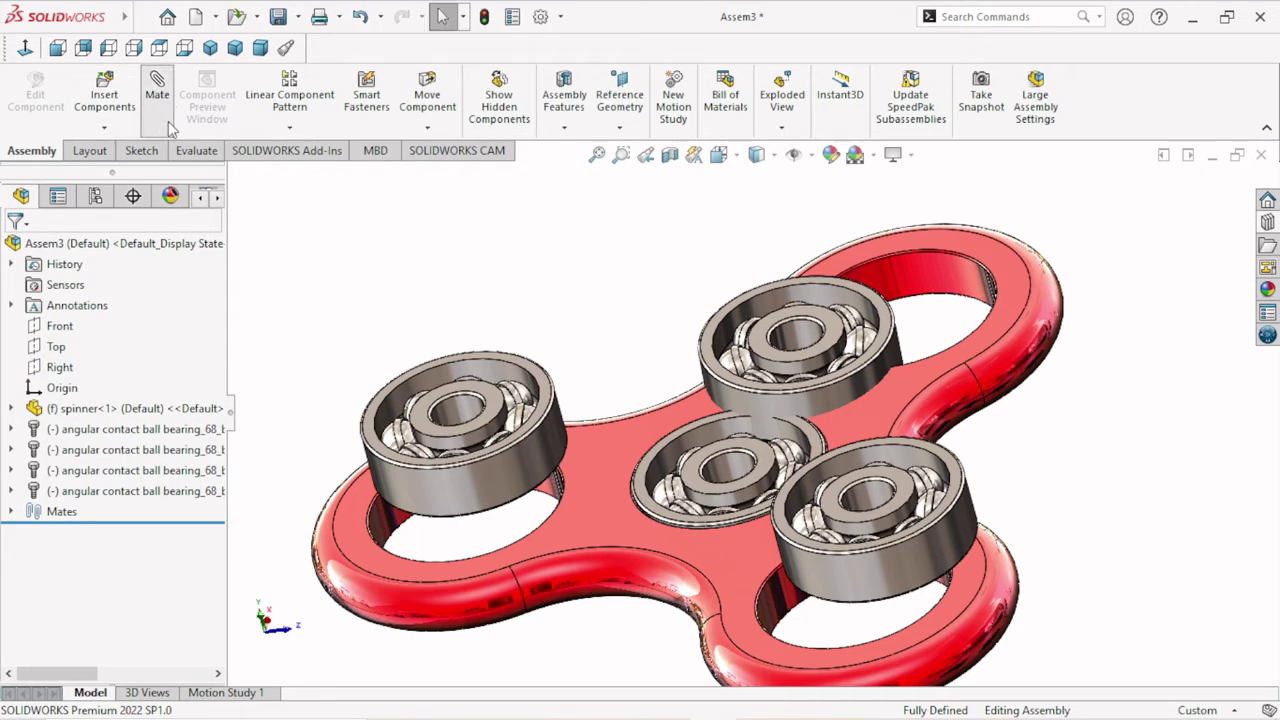
{"action": "left_click", "coordinate": [157, 95]}
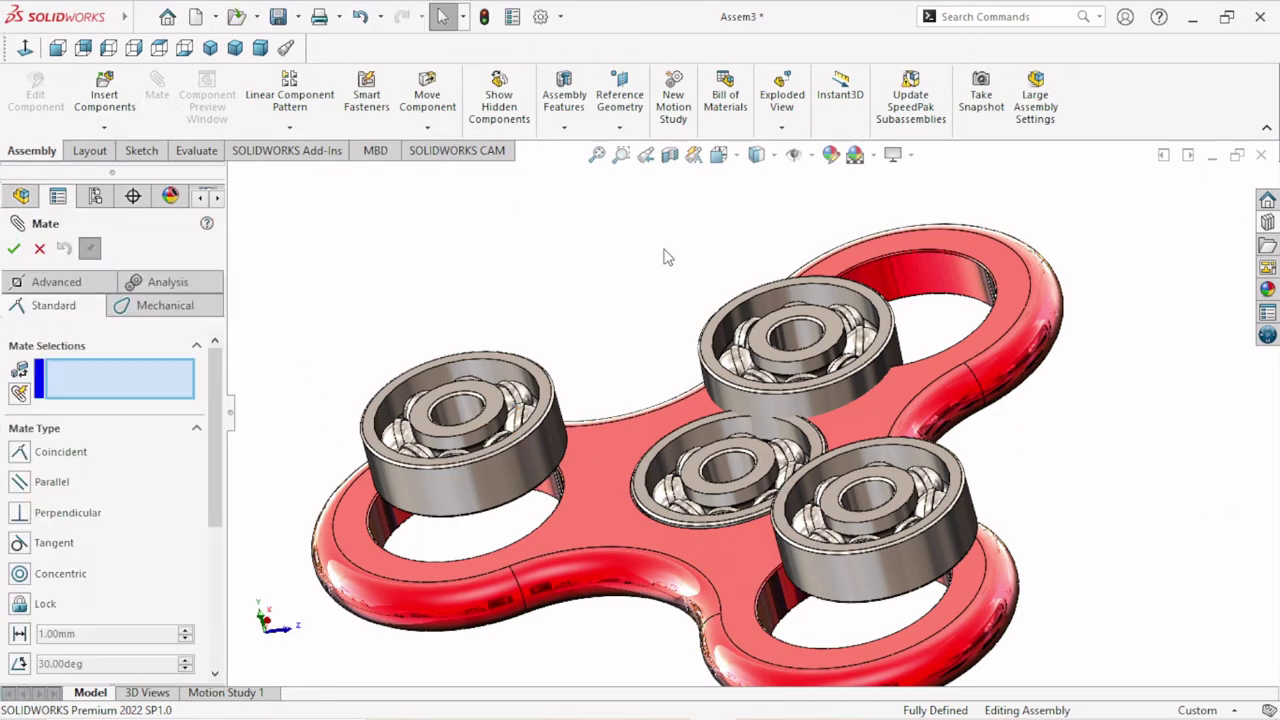
- Make the top bearing concentric with the upper-right hole
{"action": "left_click", "coordinate": [925, 278]}
{"action": "left_click", "coordinate": [795, 338]}
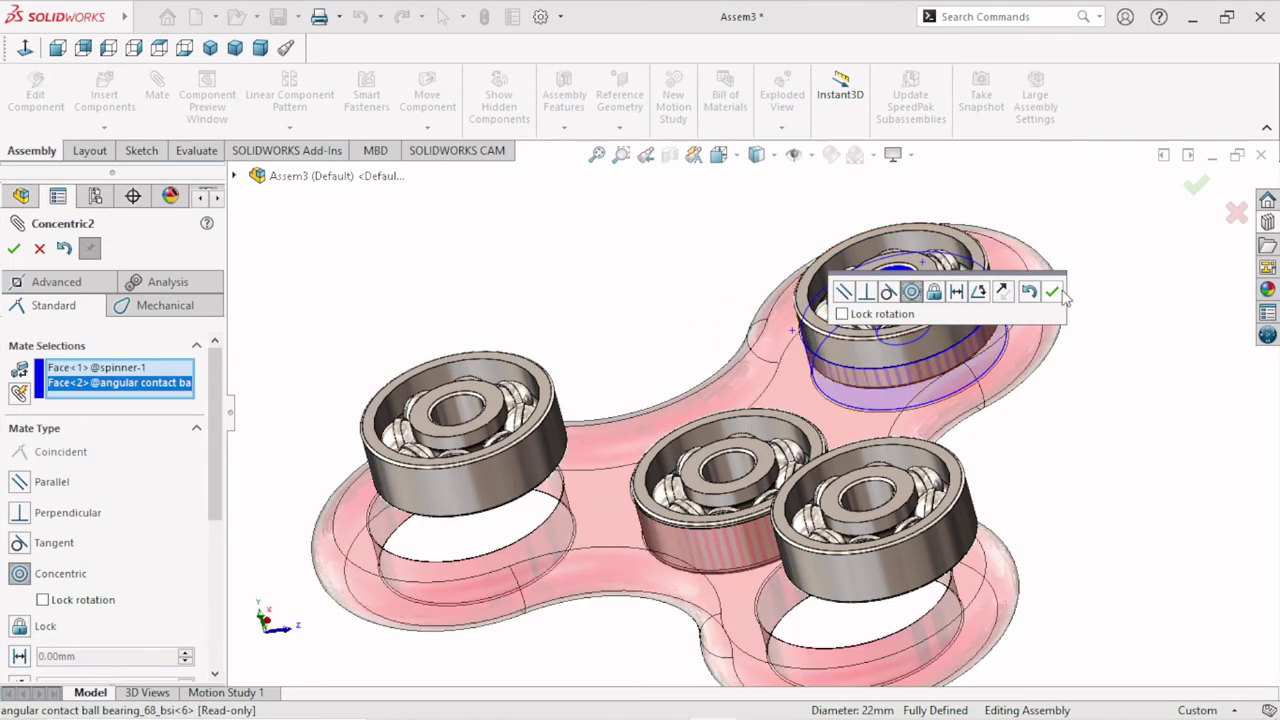
{"action": "left_click", "coordinate": [1052, 291]}
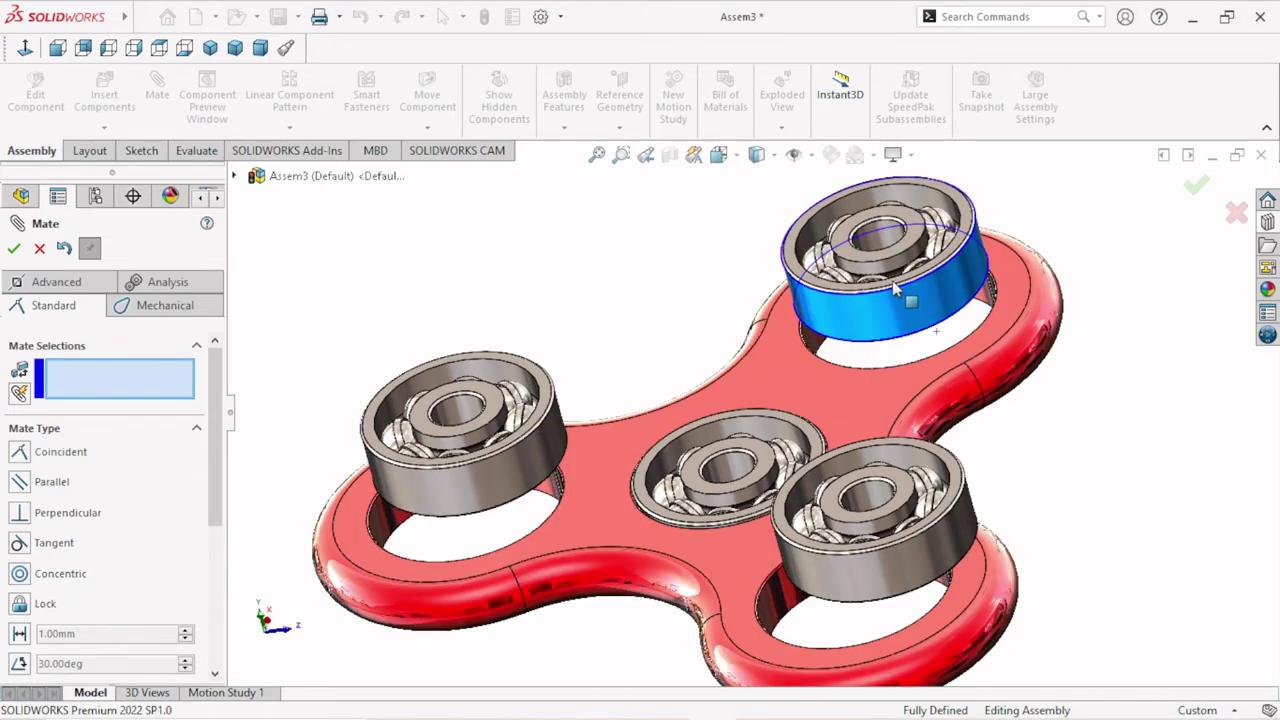
{"action": "scroll", "coordinate": [781, 378], "scroll_direction": "down", "scroll_amount": 2}
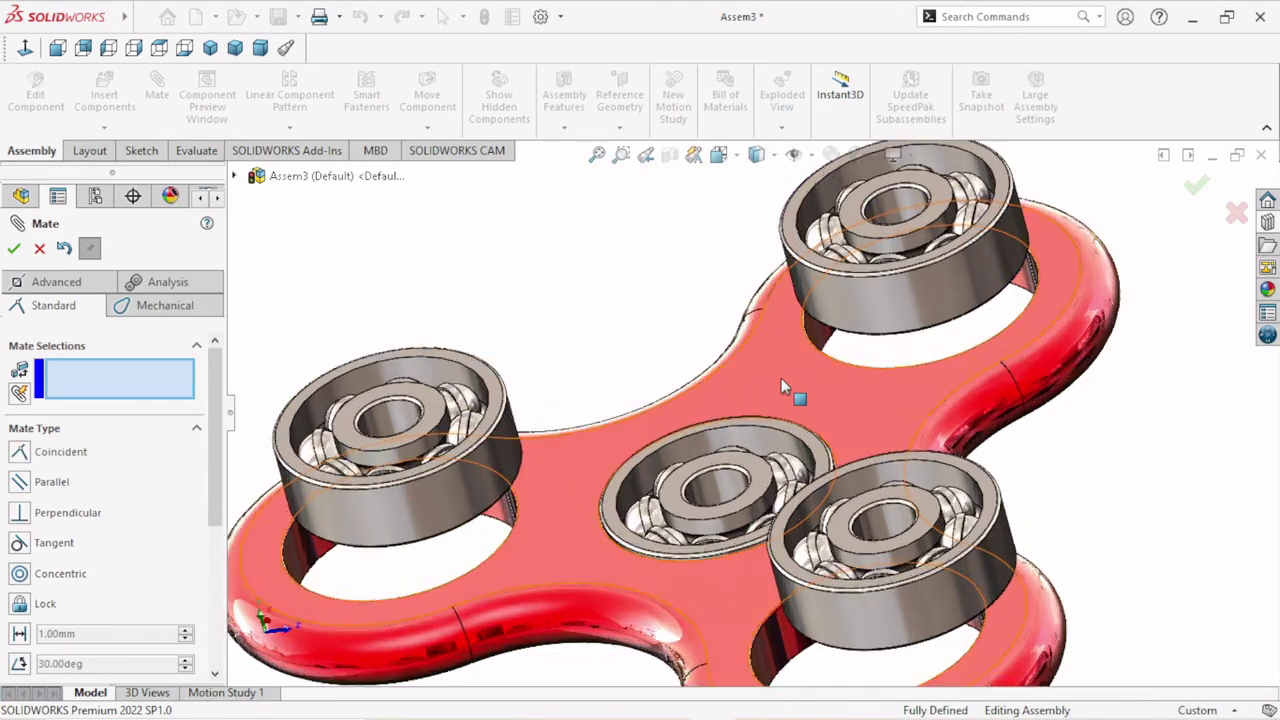
{"action": "scroll", "coordinate": [781, 378], "scroll_direction": "down", "scroll_amount": 2}
{"action": "scroll", "coordinate": [753, 408], "scroll_direction": "up", "scroll_amount": 3}
{"action": "scroll", "coordinate": [753, 408], "scroll_direction": "up", "scroll_amount": 1}
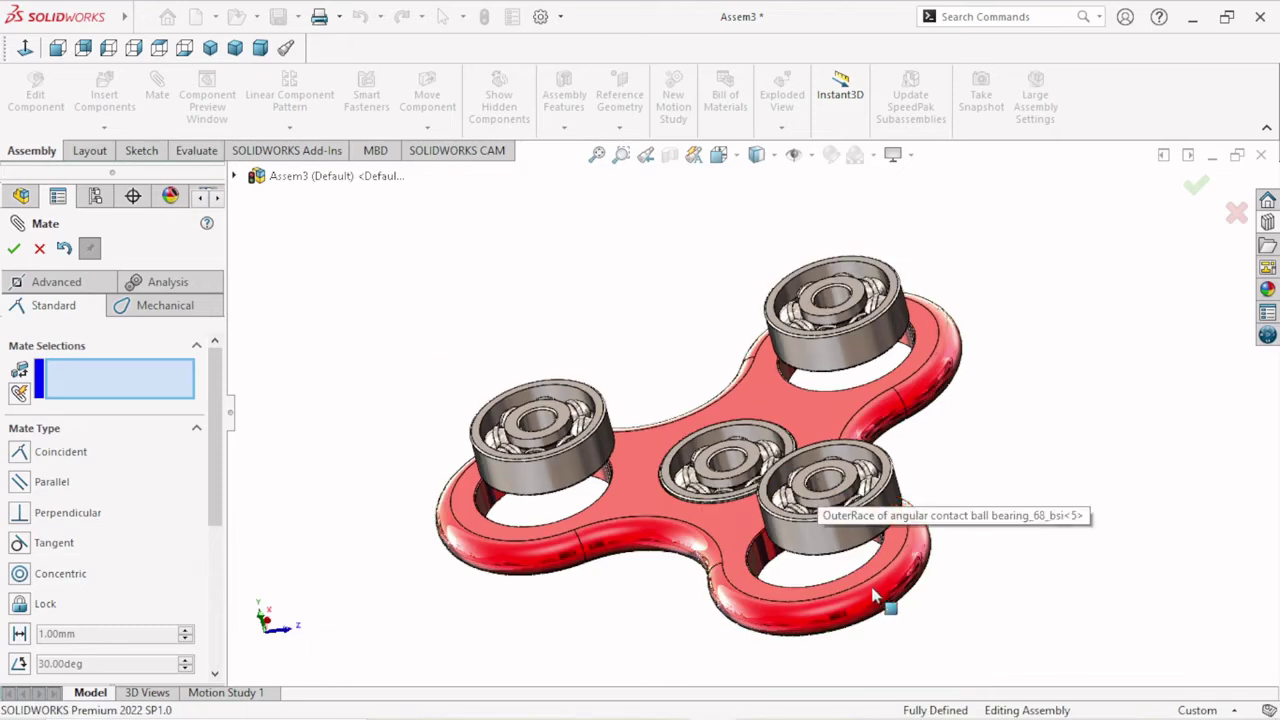
- Add Concentric mates seating the lower-right and left bearings in their holes
{"action": "left_click", "coordinate": [824, 541]}
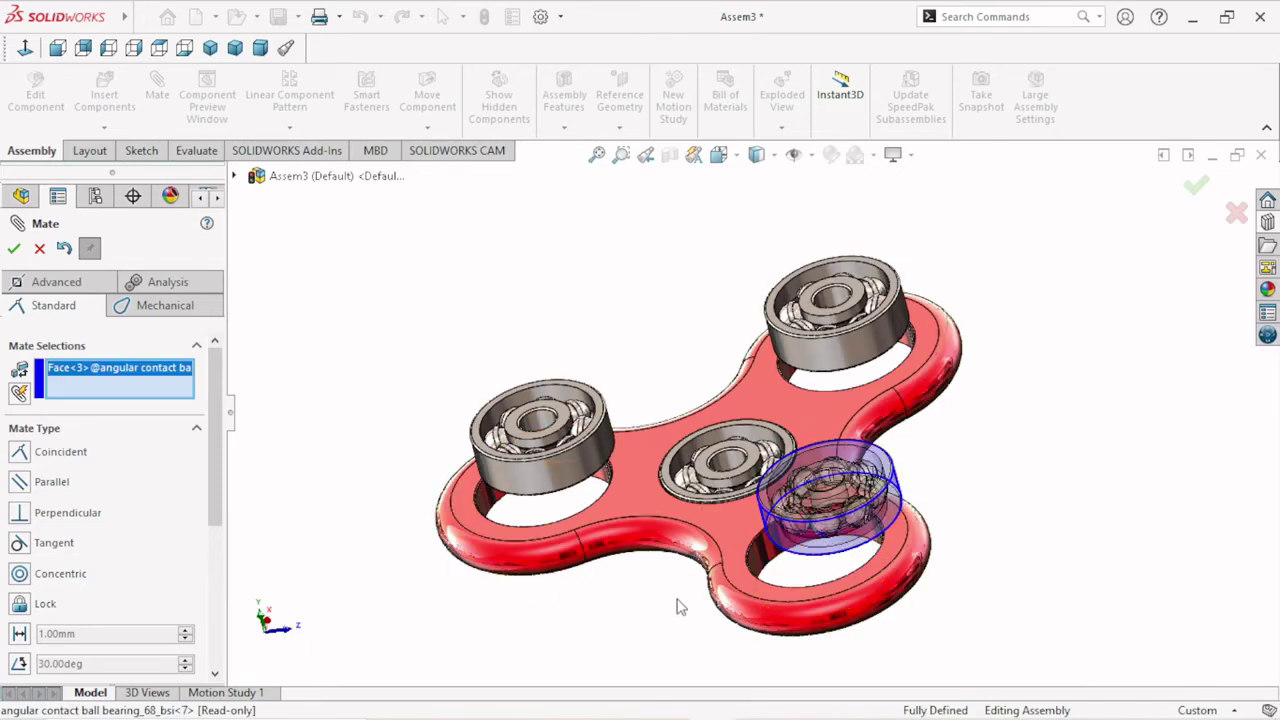
{"action": "left_click", "coordinate": [766, 566]}
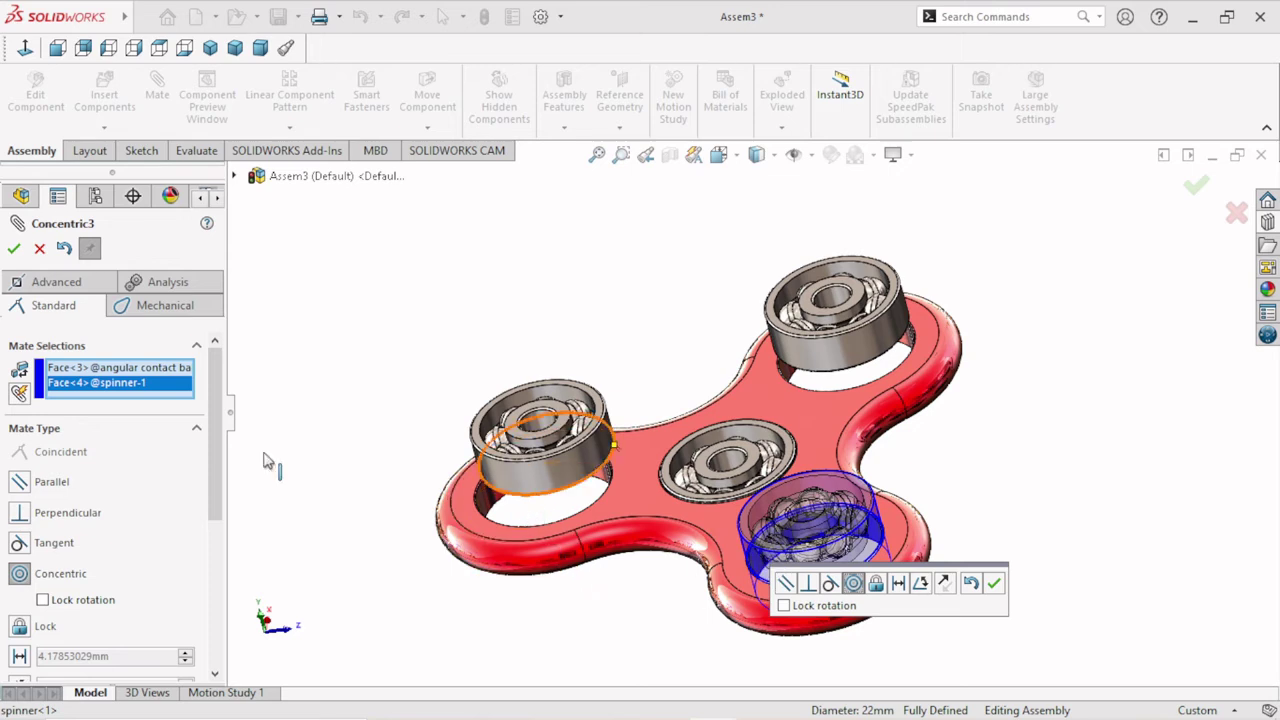
{"action": "left_click", "coordinate": [995, 585]}
{"action": "left_click", "coordinate": [489, 510]}
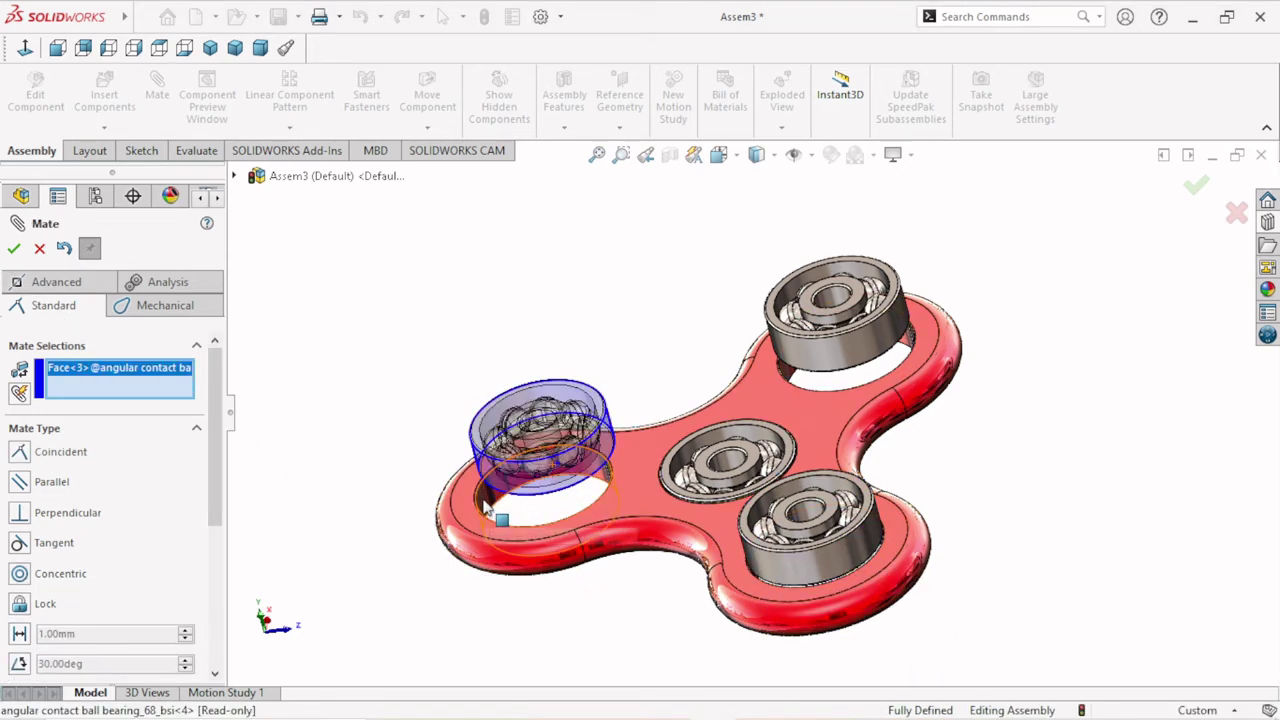
{"action": "left_click", "coordinate": [487, 509]}
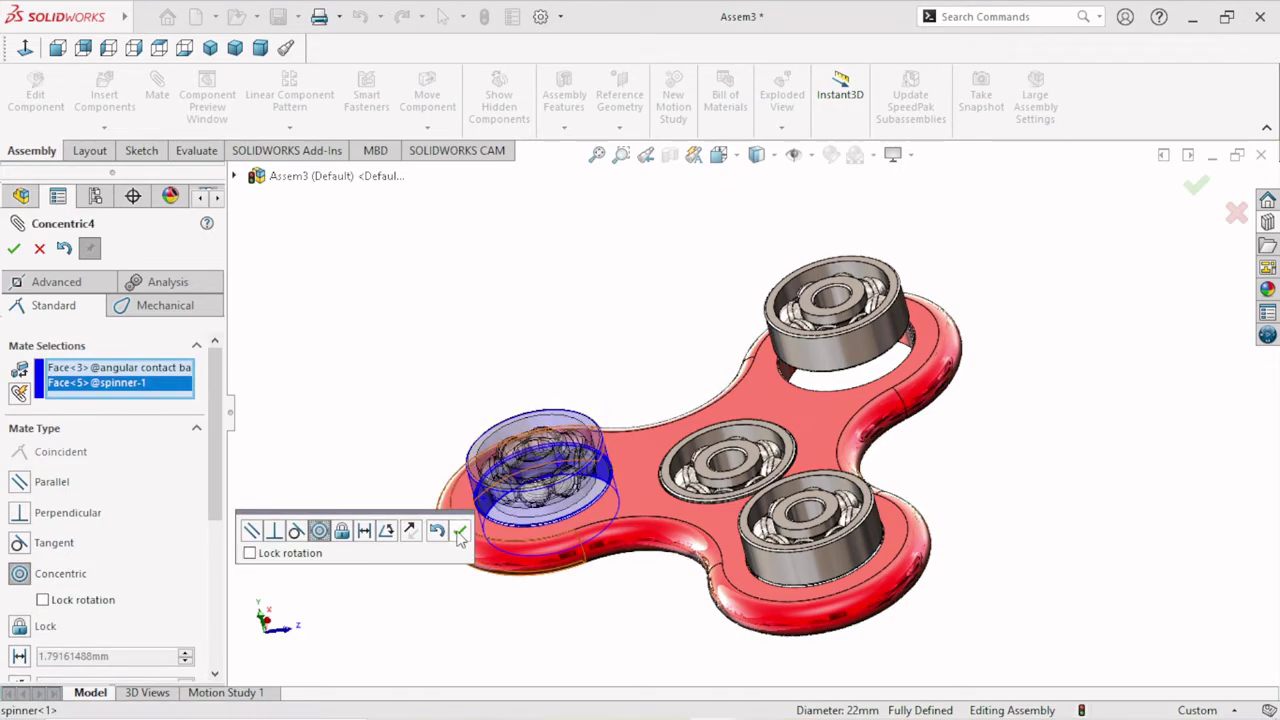
{"action": "left_click", "coordinate": [460, 533]}
{"action": "scroll", "coordinate": [634, 594], "scroll_direction": "up", "scroll_amount": 3}
{"action": "scroll", "coordinate": [687, 465], "scroll_direction": "down", "scroll_amount": 2}
{"action": "scroll", "coordinate": [687, 465], "scroll_direction": "down", "scroll_amount": 2}
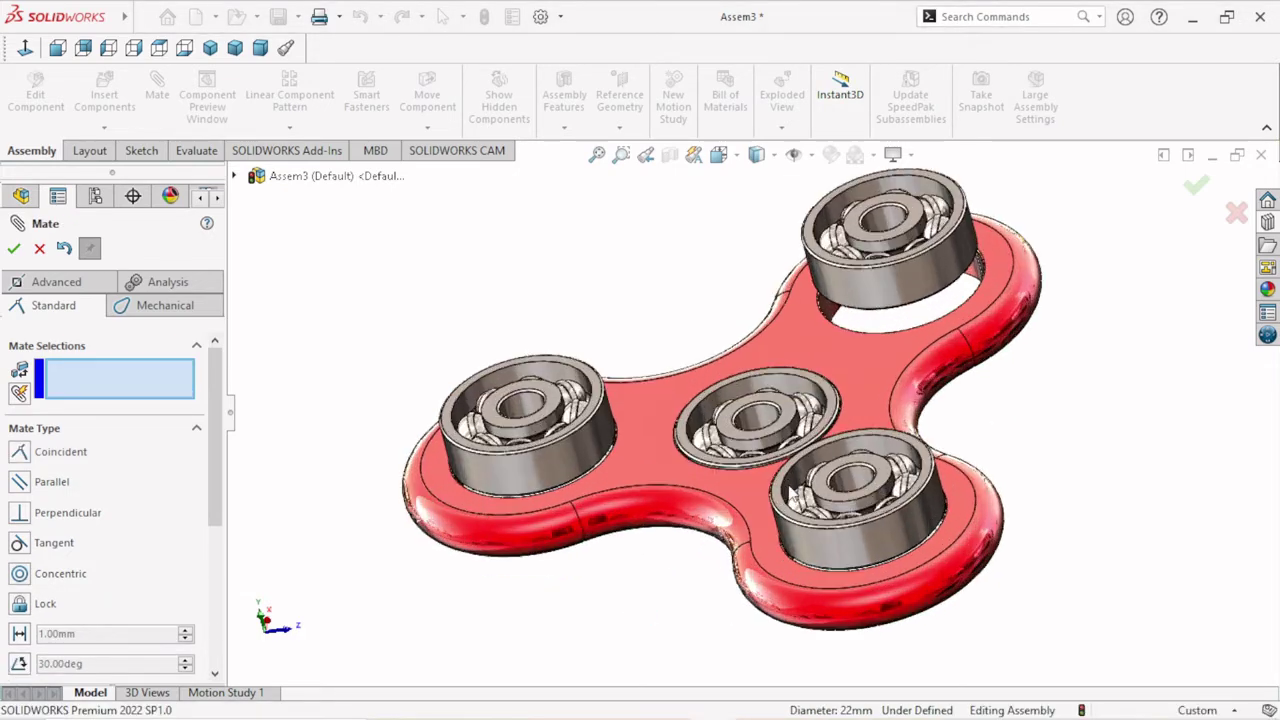
- Add Coincident mates flushing the top, lower-right and left bearings with the centre bearing's face
{"action": "left_click", "coordinate": [830, 400]}
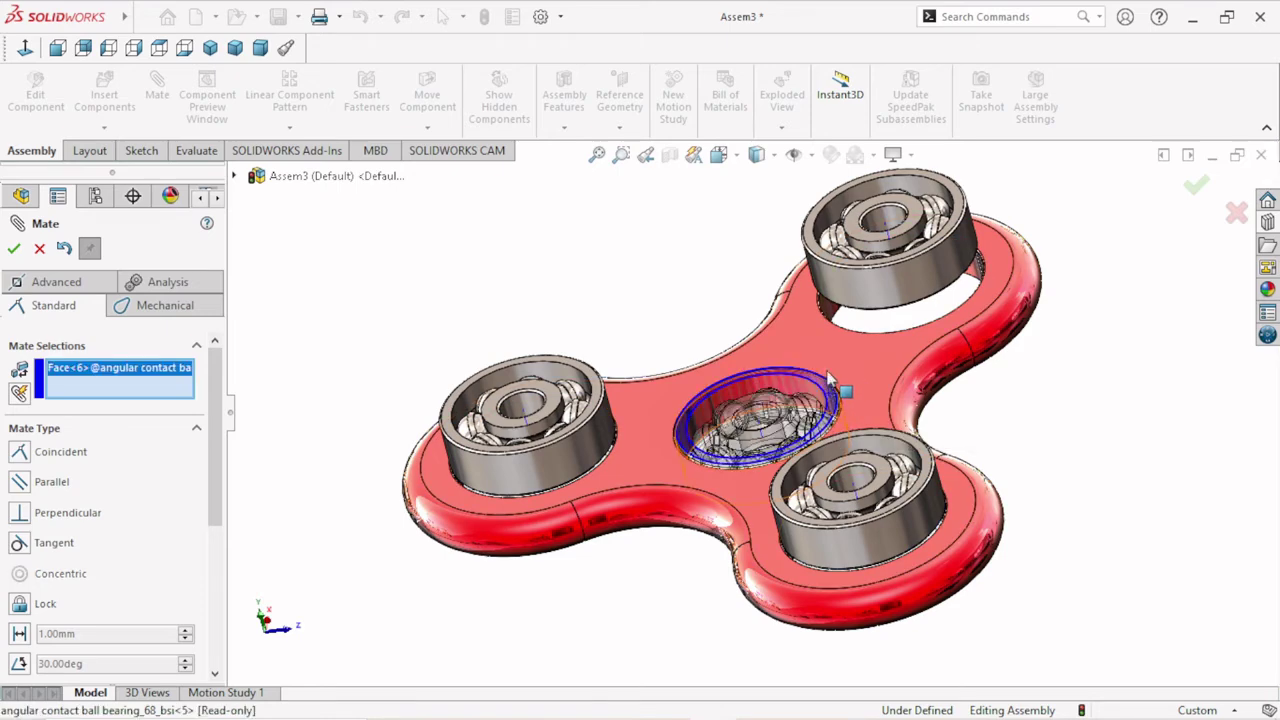
{"action": "left_click", "coordinate": [820, 242]}
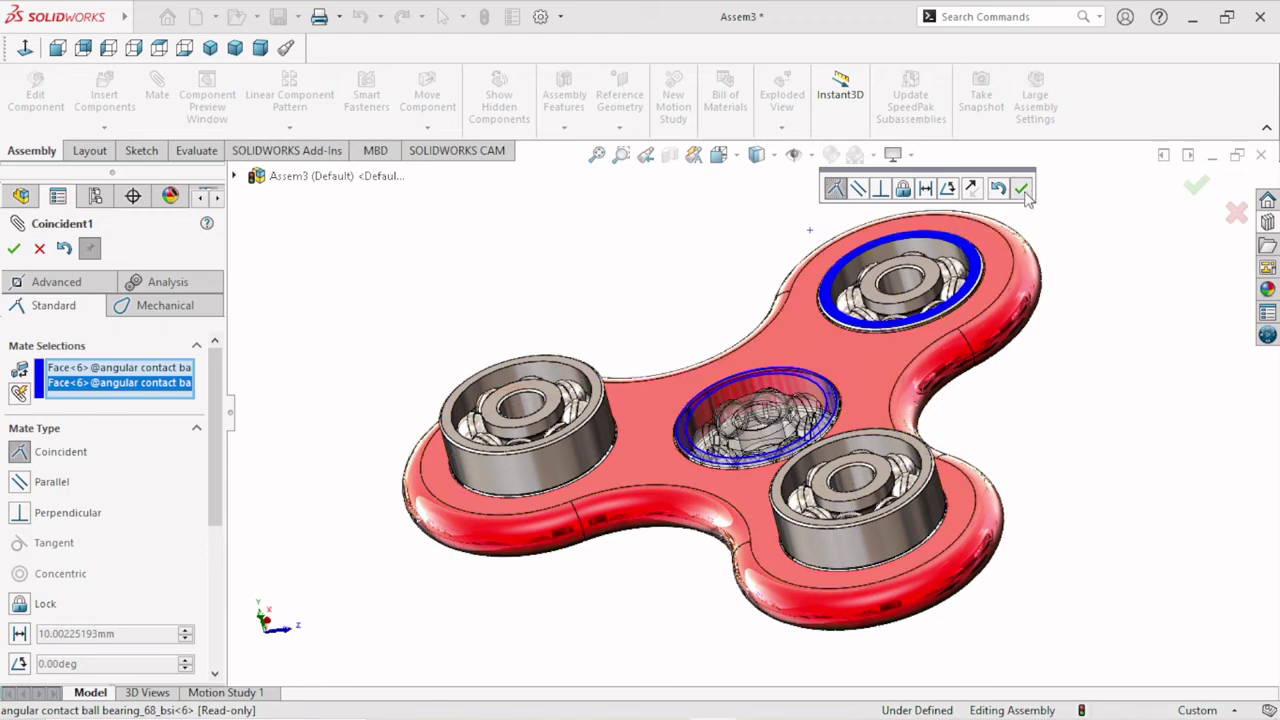
{"action": "left_click", "coordinate": [1025, 195]}
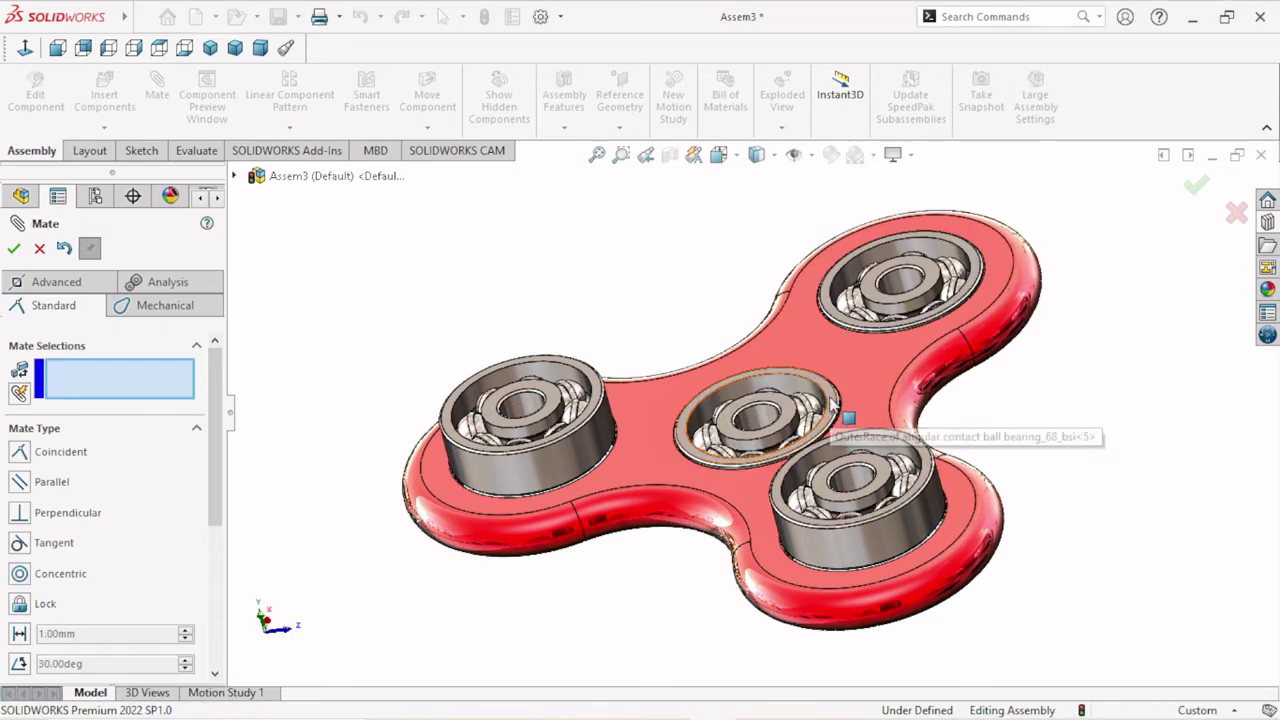
{"action": "left_click", "coordinate": [846, 418]}
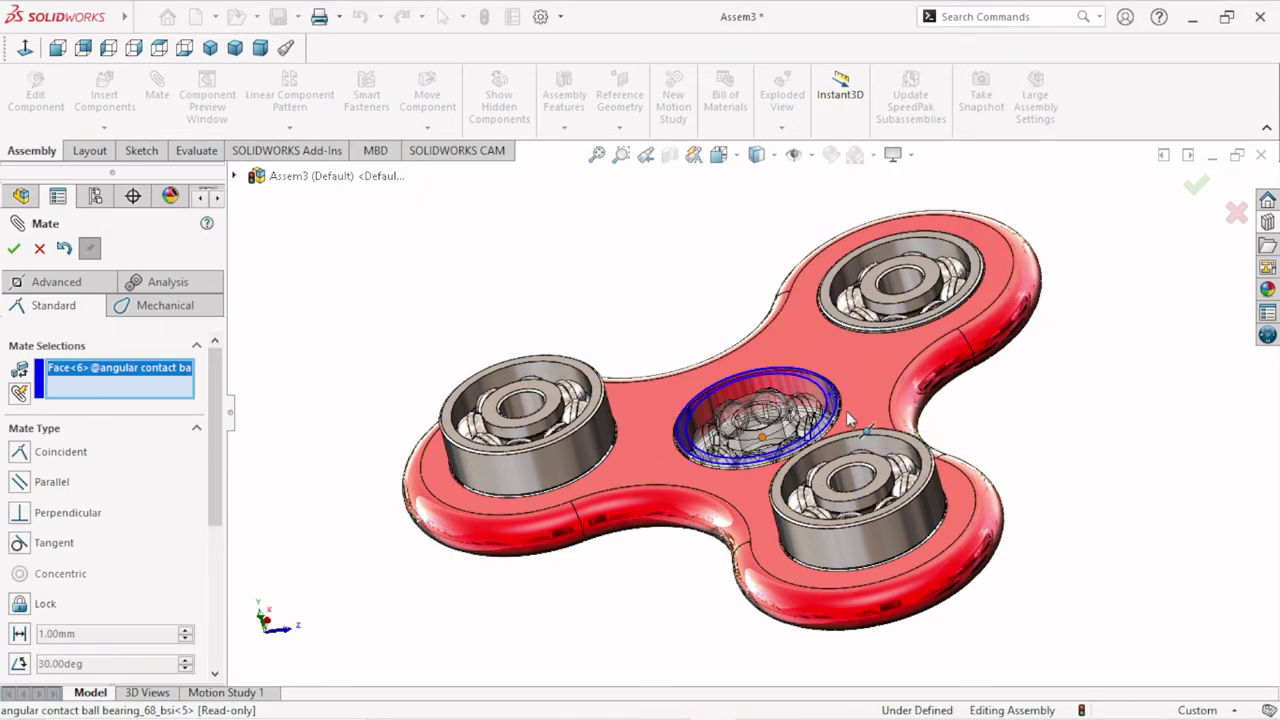
{"action": "left_click", "coordinate": [922, 483]}
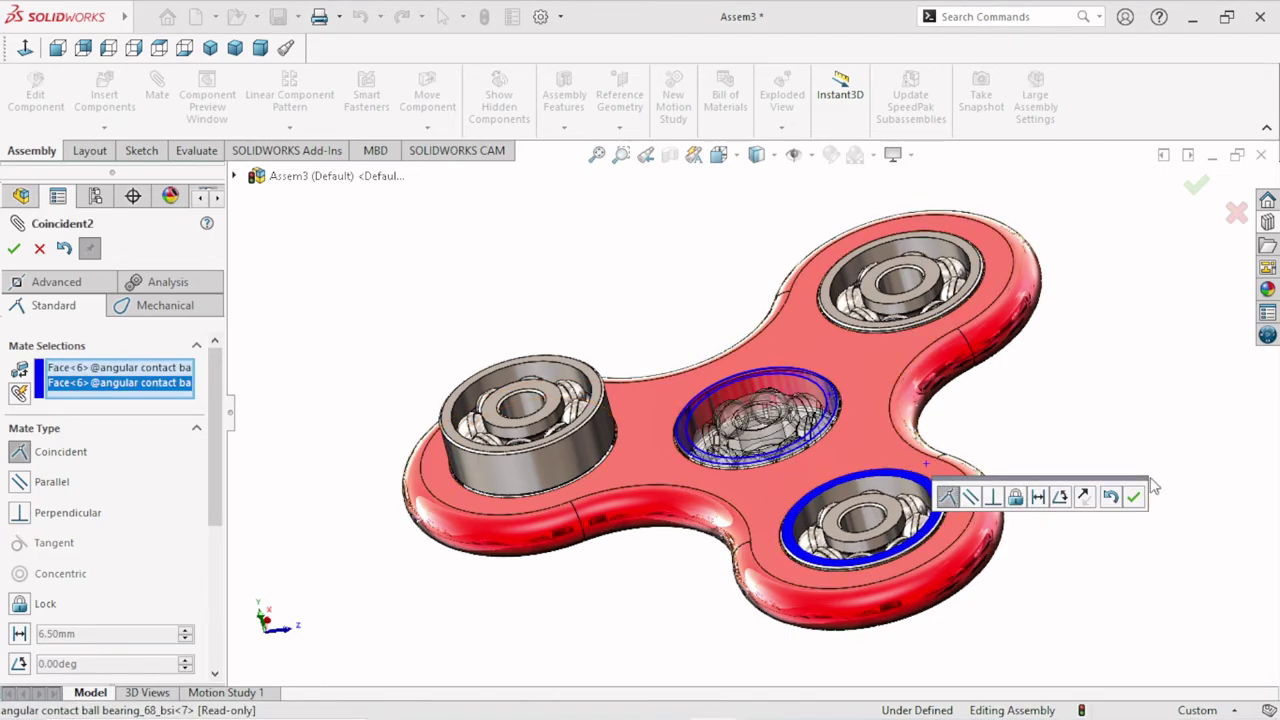
{"action": "left_click", "coordinate": [1134, 497]}
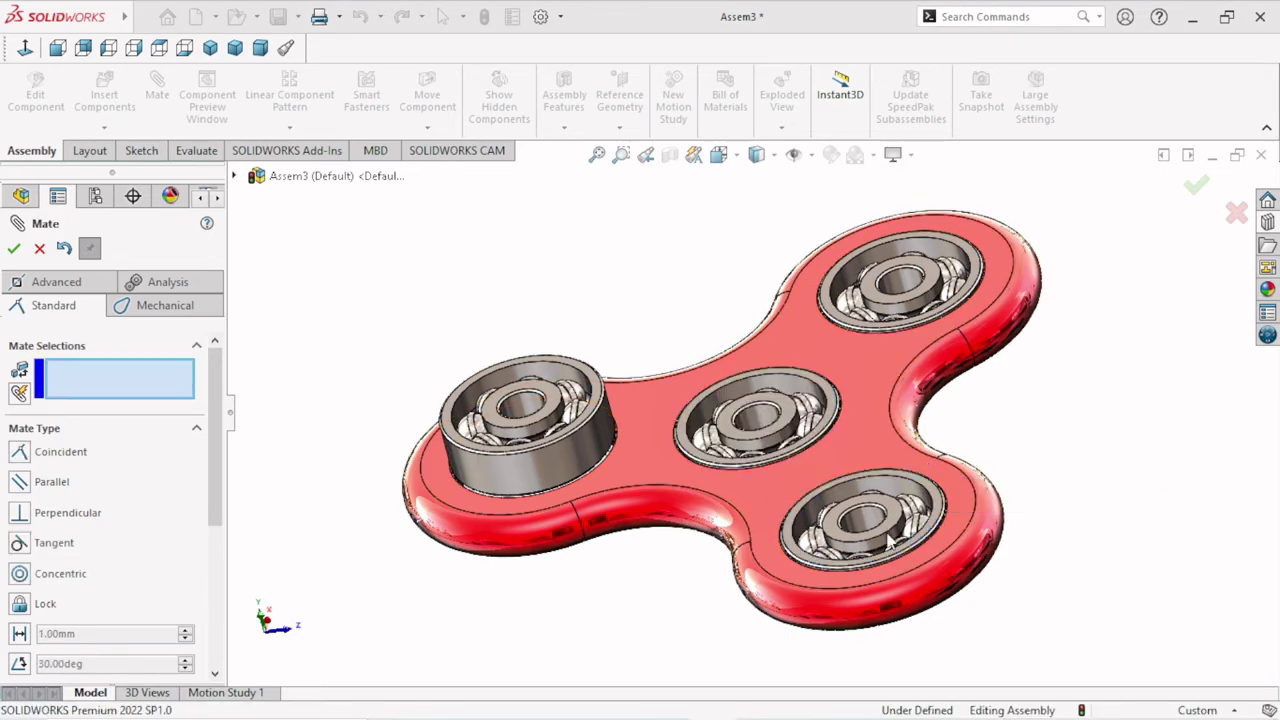
{"action": "left_click", "coordinate": [684, 437]}
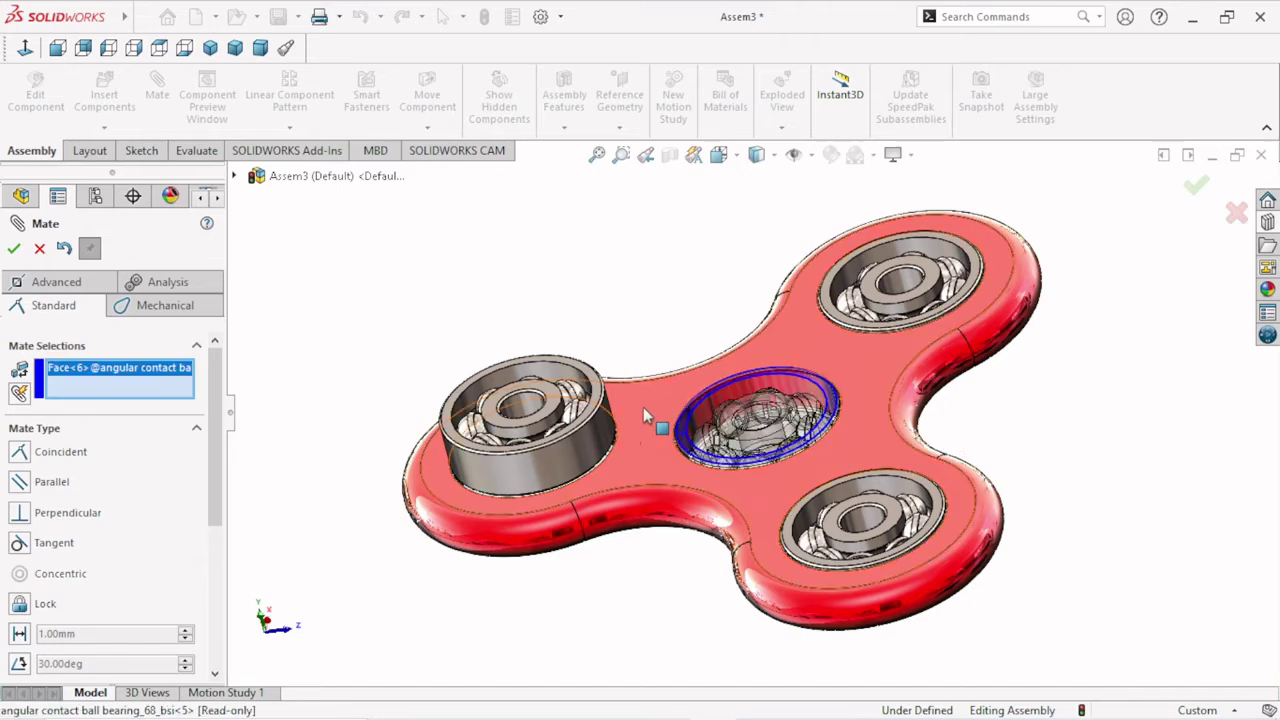
{"action": "left_click", "coordinate": [595, 380]}
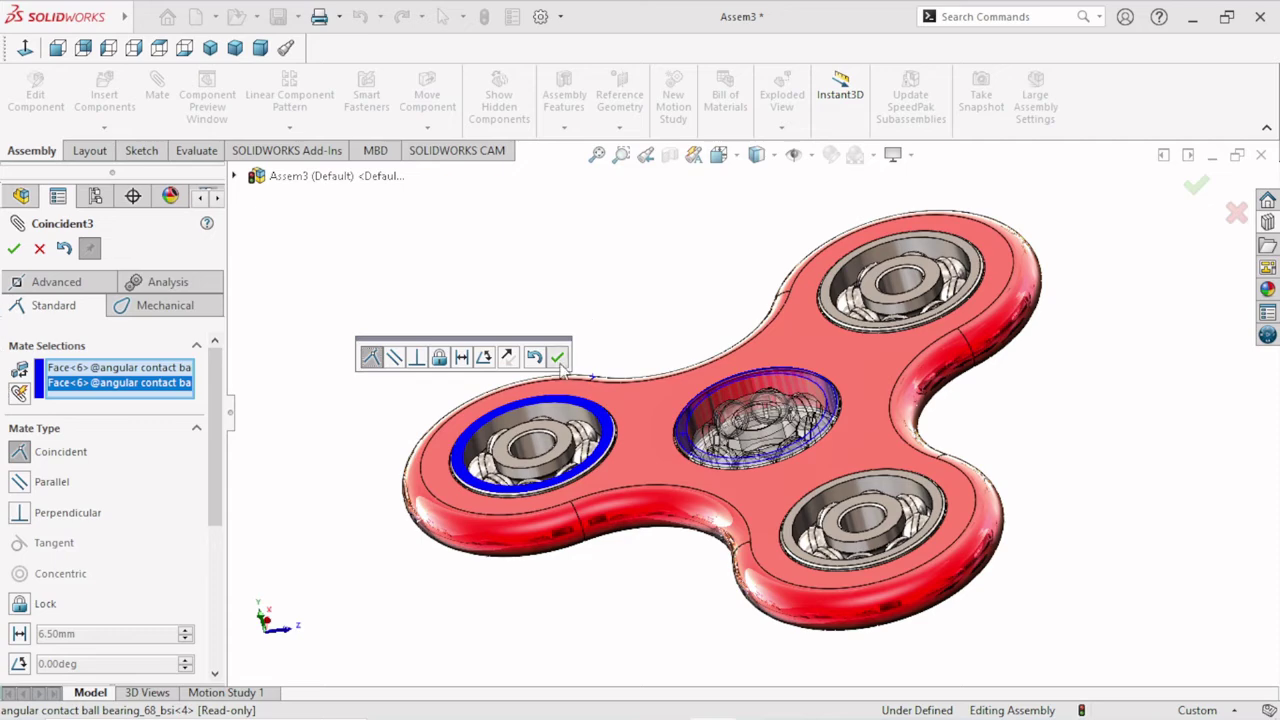
{"action": "left_click", "coordinate": [557, 358]}
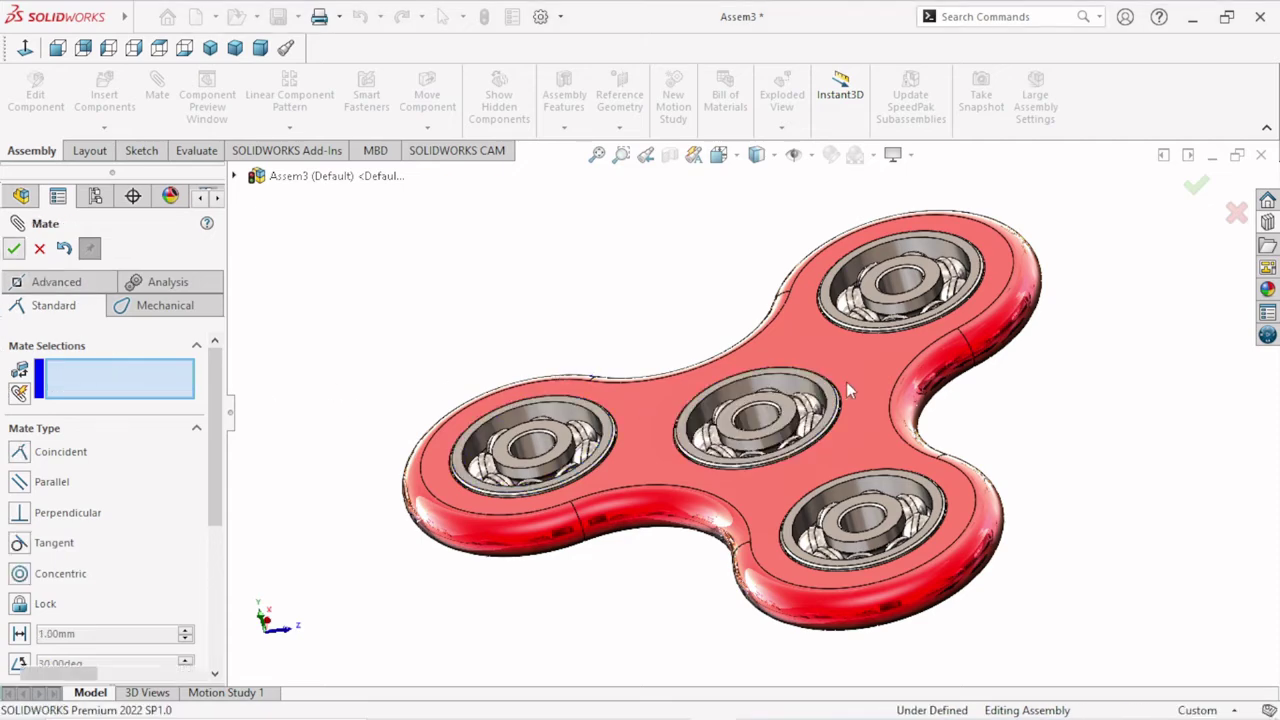
{"action": "key", "text": "Escape"}
- Orbit and pan the view, then try dragging the fixed spinner body
{"action": "mouse_move", "coordinate": [895, 426]}
{"action": "middle_mouse_down"}
{"action": "mouse_move", "coordinate": [696, 424]}
{"action": "mouse_move", "coordinate": [820, 410]}
{"action": "middle_mouse_up"}
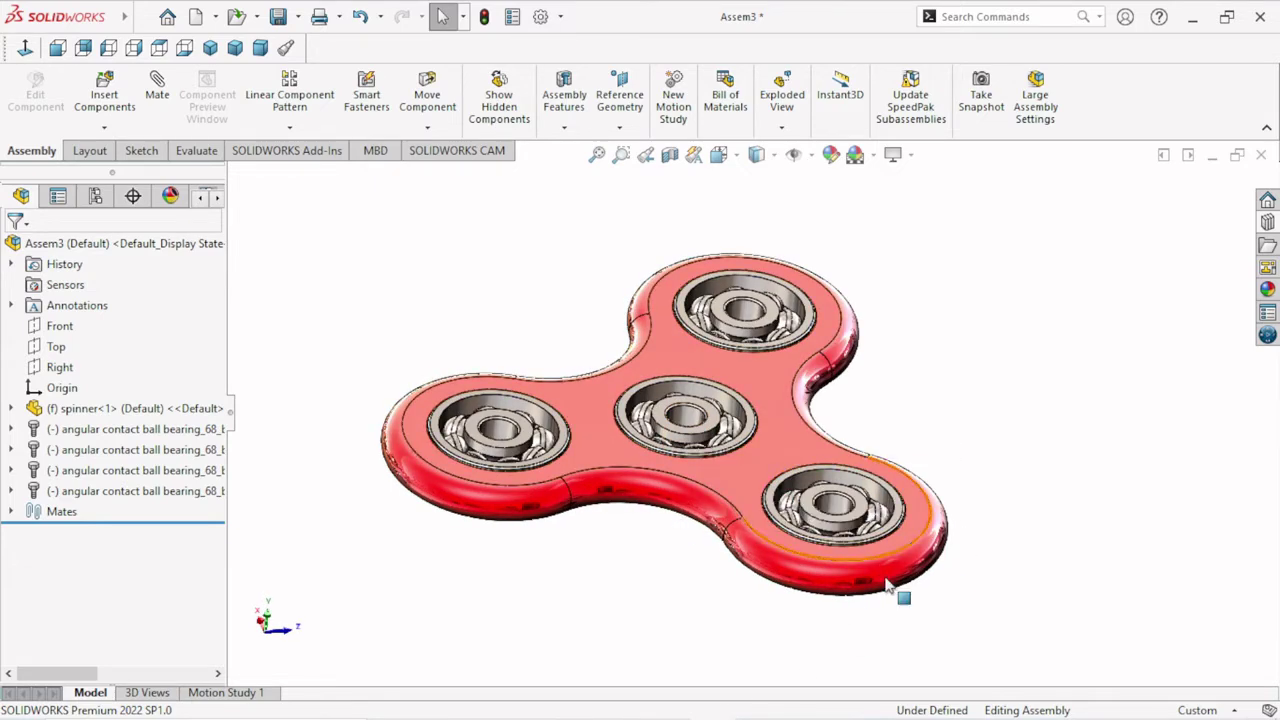
{"action": "middle_click_drag", "start_coordinate": [887, 585], "coordinate": [852, 564], "text": "ctrl"}
{"action": "left_click", "coordinate": [806, 435]}
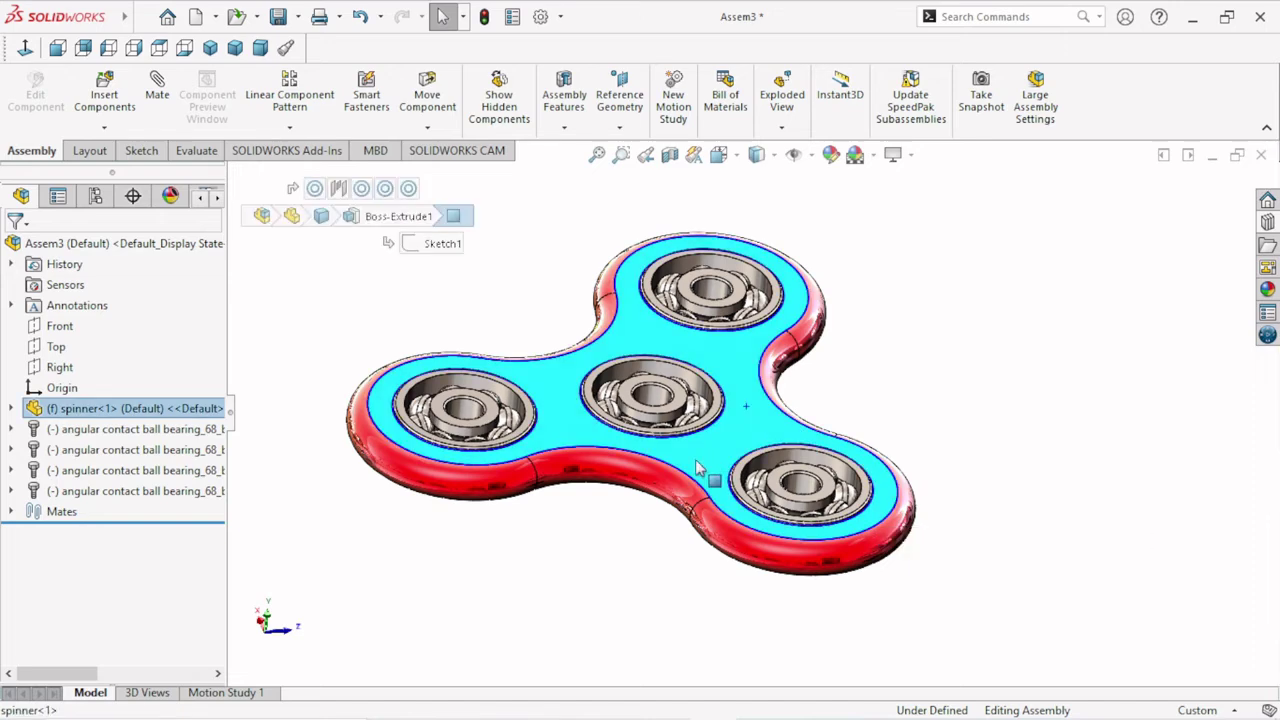
{"action": "left_click_drag", "start_coordinate": [697, 466], "coordinate": [533, 443]}
{"action": "left_click", "coordinate": [897, 443]}
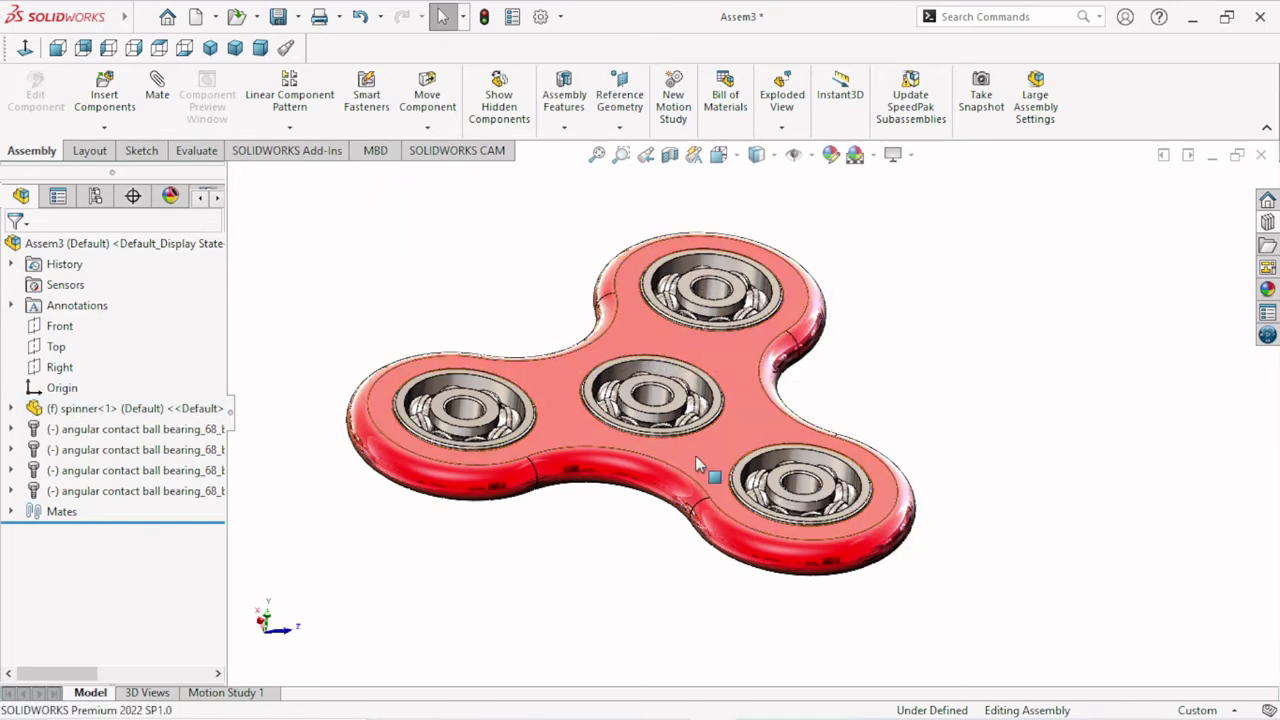
- Set the spinner to float and drag it to a new position
{"action": "mouse_move", "coordinate": [695, 455]}
{"action": "left_mouse_down"}
{"action": "mouse_move", "coordinate": [790, 405]}
{"action": "mouse_move", "coordinate": [755, 432]}
{"action": "left_mouse_up"}
{"action": "left_click", "coordinate": [978, 345]}
{"action": "right_click", "coordinate": [753, 425]}
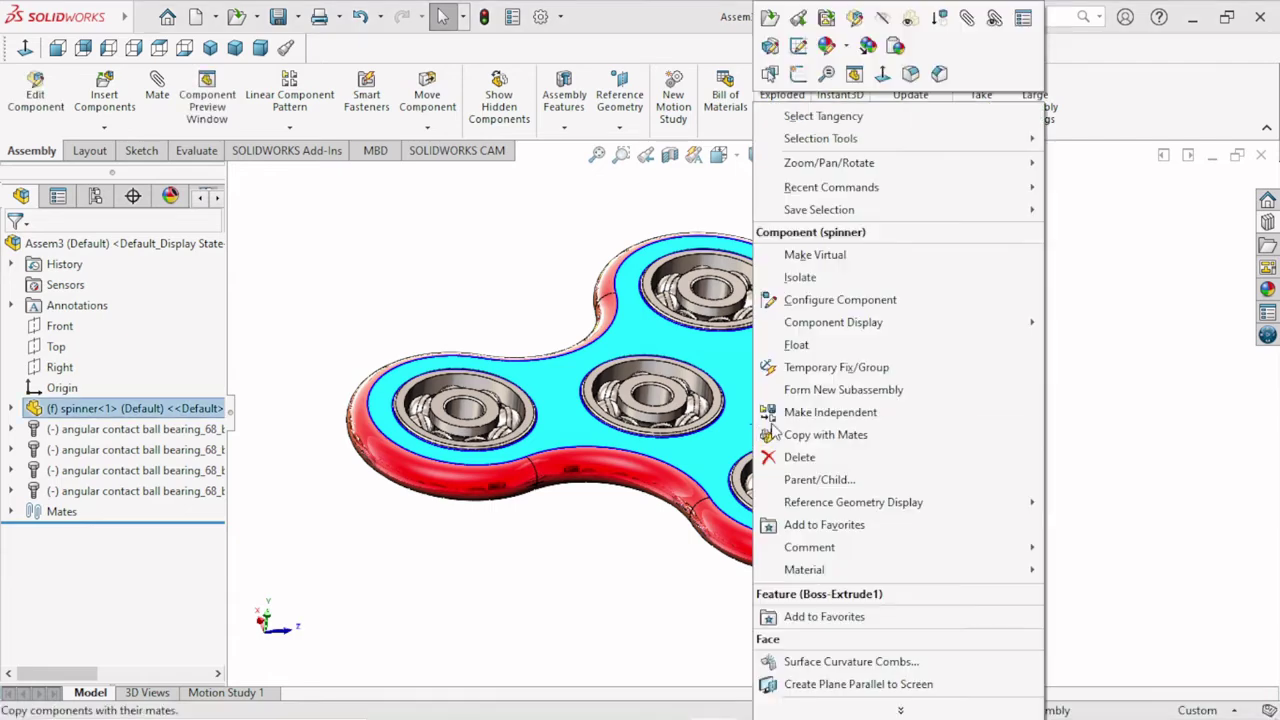
{"action": "left_click", "coordinate": [814, 345]}
{"action": "mouse_move", "coordinate": [728, 480]}
{"action": "left_mouse_down"}
{"action": "mouse_move", "coordinate": [757, 507]}
{"action": "mouse_move", "coordinate": [765, 495]}
{"action": "left_mouse_up"}
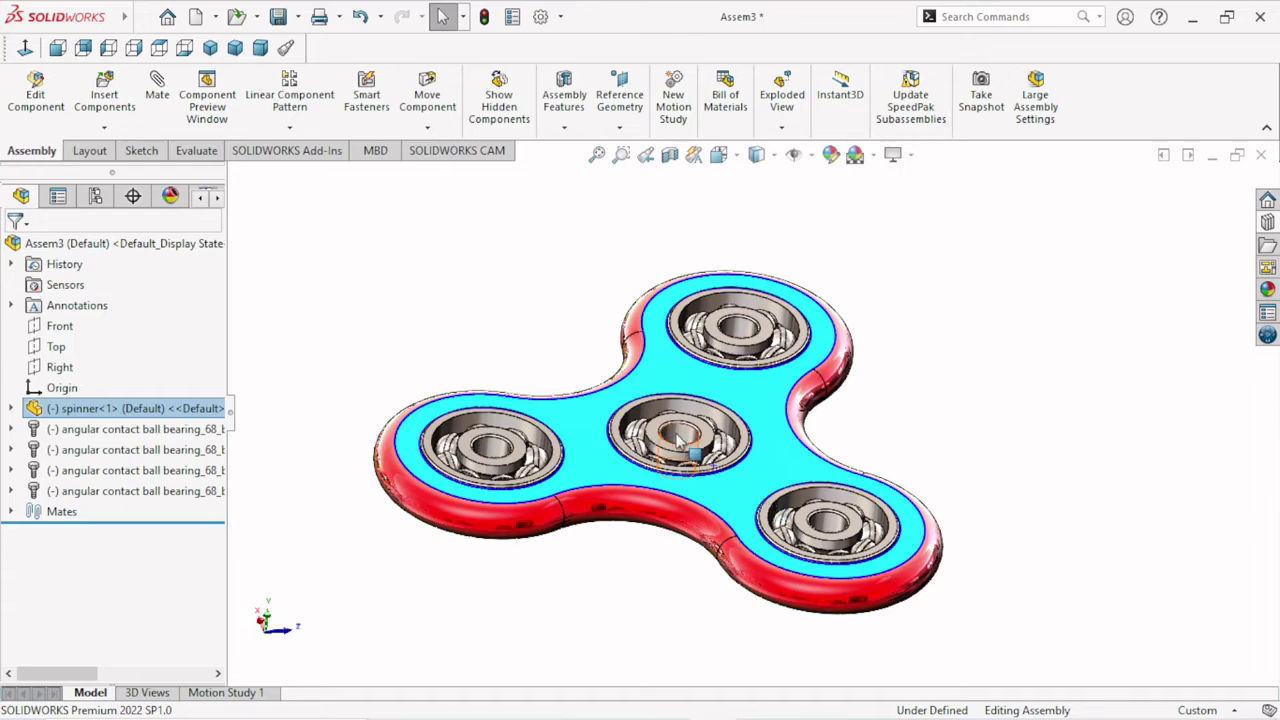
- Fix the spinner again, then fix the centre bearing in place
{"action": "left_click", "coordinate": [1057, 377]}
{"action": "right_click", "coordinate": [805, 445]}
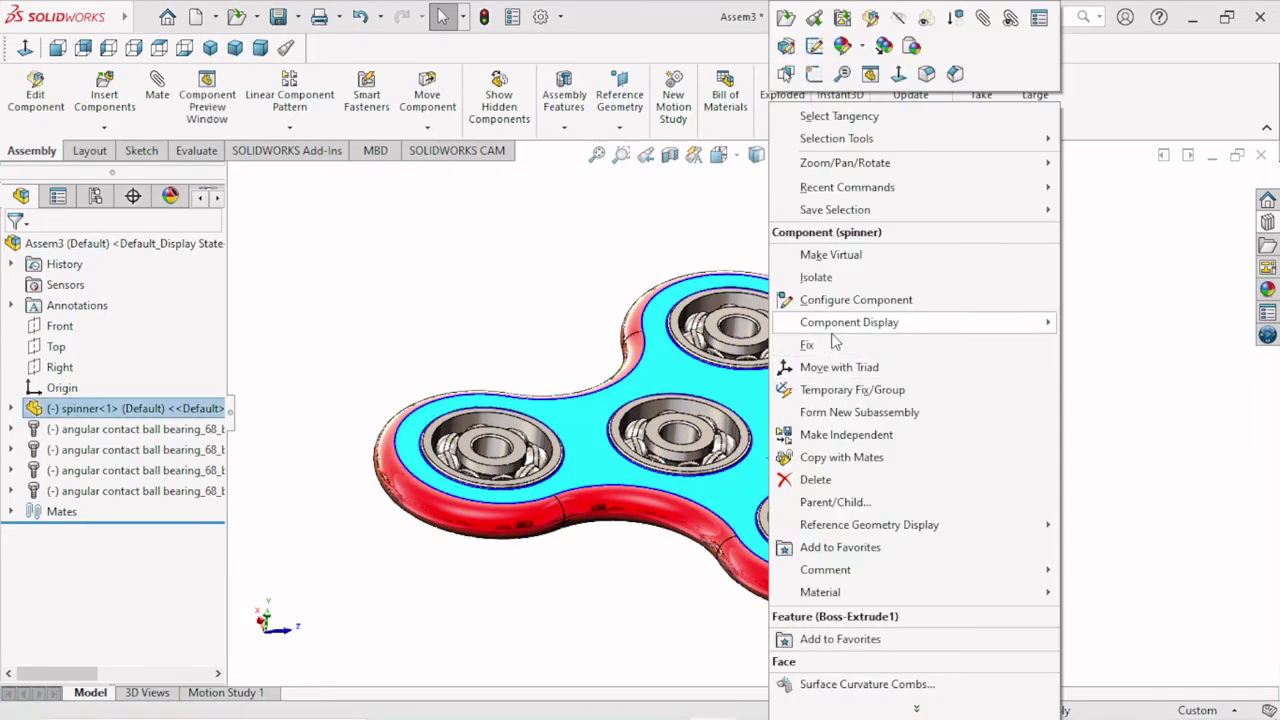
{"action": "left_click", "coordinate": [835, 345]}
{"action": "left_click", "coordinate": [990, 440]}
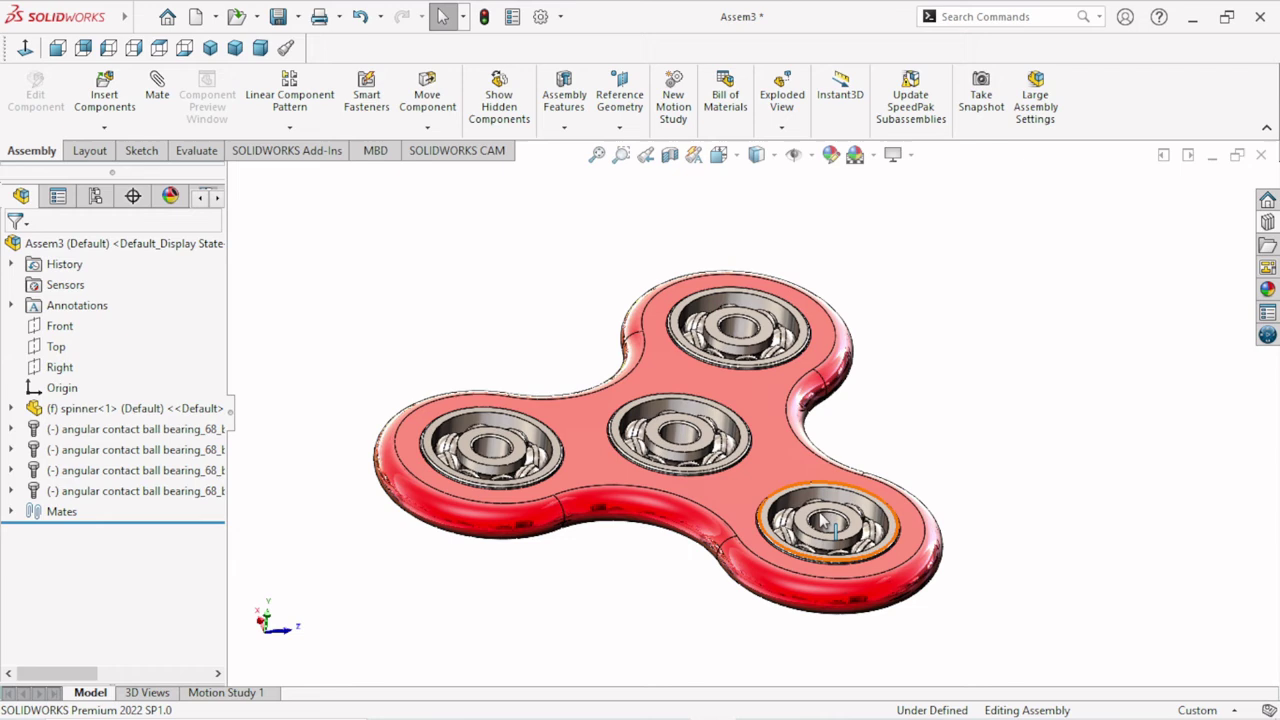
{"action": "right_click", "coordinate": [710, 448]}
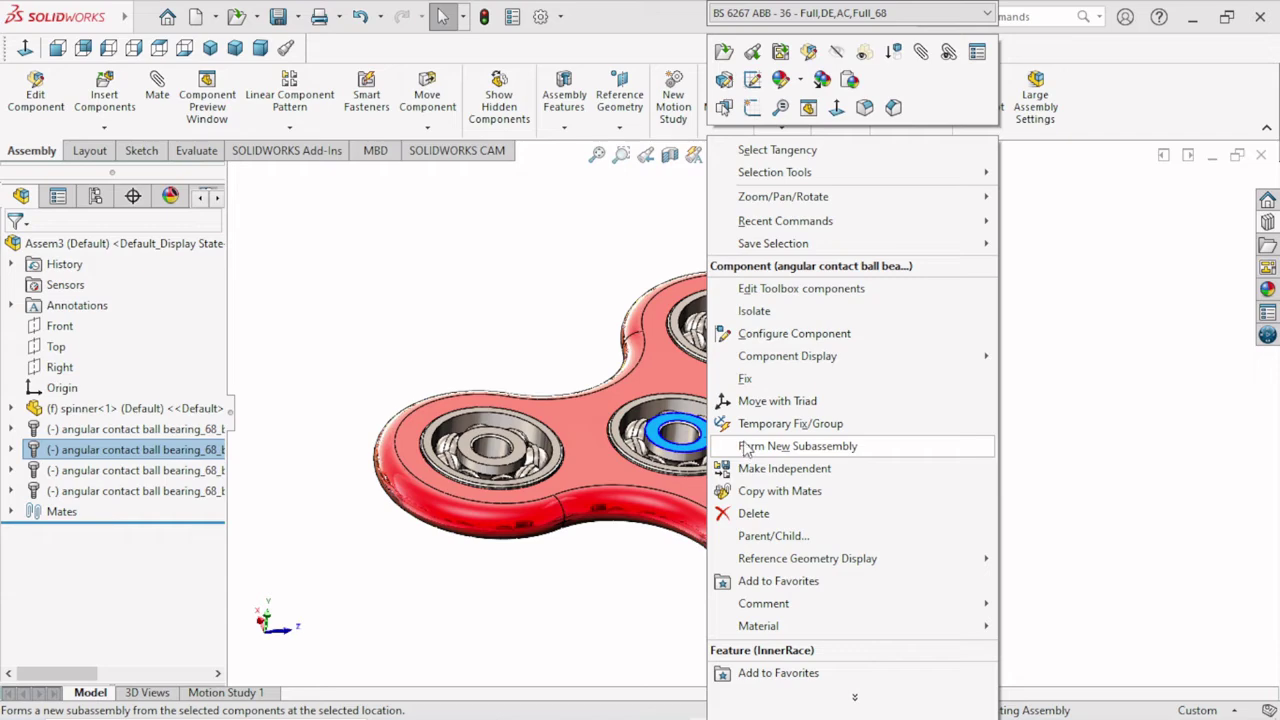
{"action": "left_click", "coordinate": [745, 378]}
- Try dragging the still-fixed spinner, which stays in place
{"action": "left_click", "coordinate": [818, 453]}
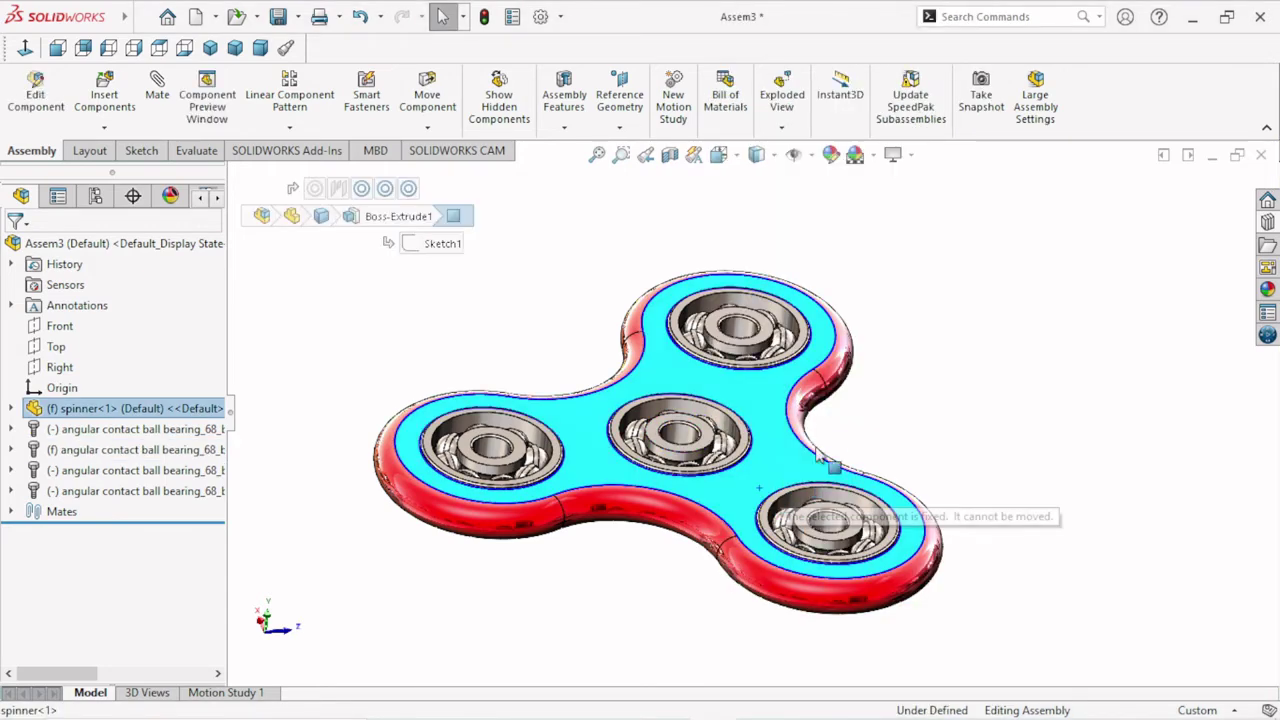
{"action": "left_click_drag", "start_coordinate": [818, 453], "coordinate": [722, 318]}
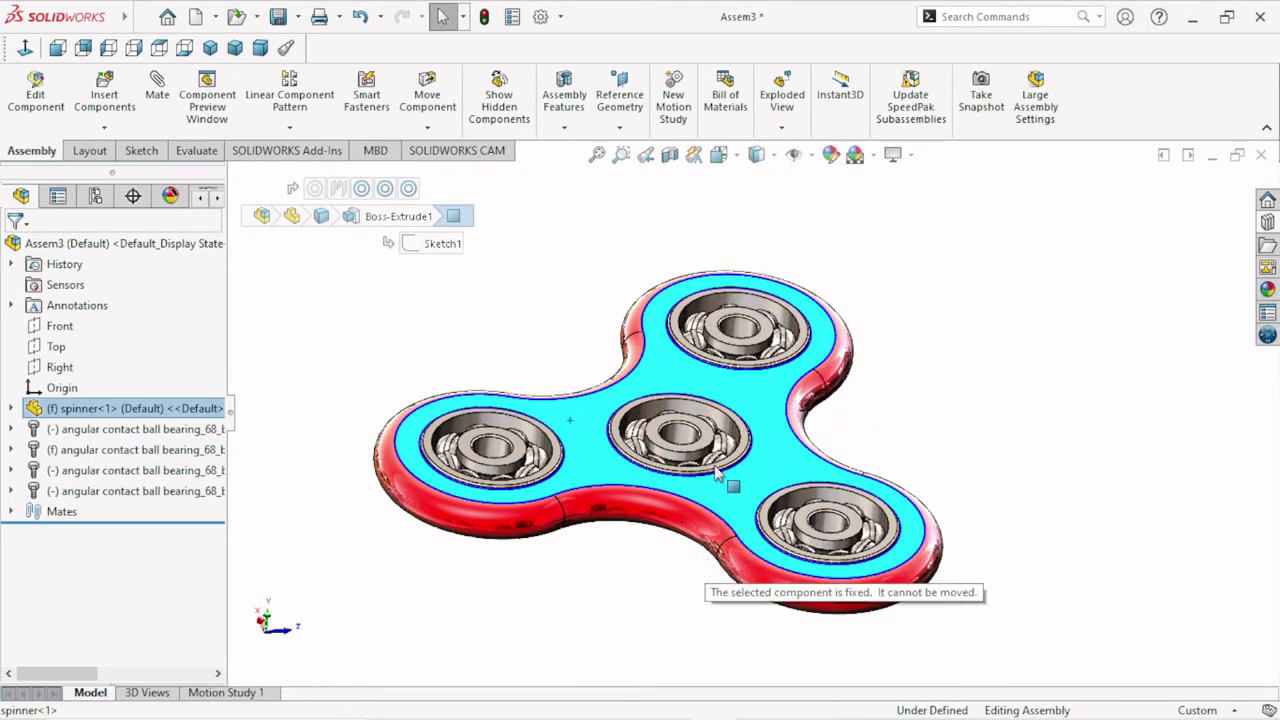
{"action": "left_click_drag", "start_coordinate": [575, 447], "coordinate": [740, 488]}
{"action": "left_click", "coordinate": [1207, 475]}
{"action": "left_click", "coordinate": [786, 457]}
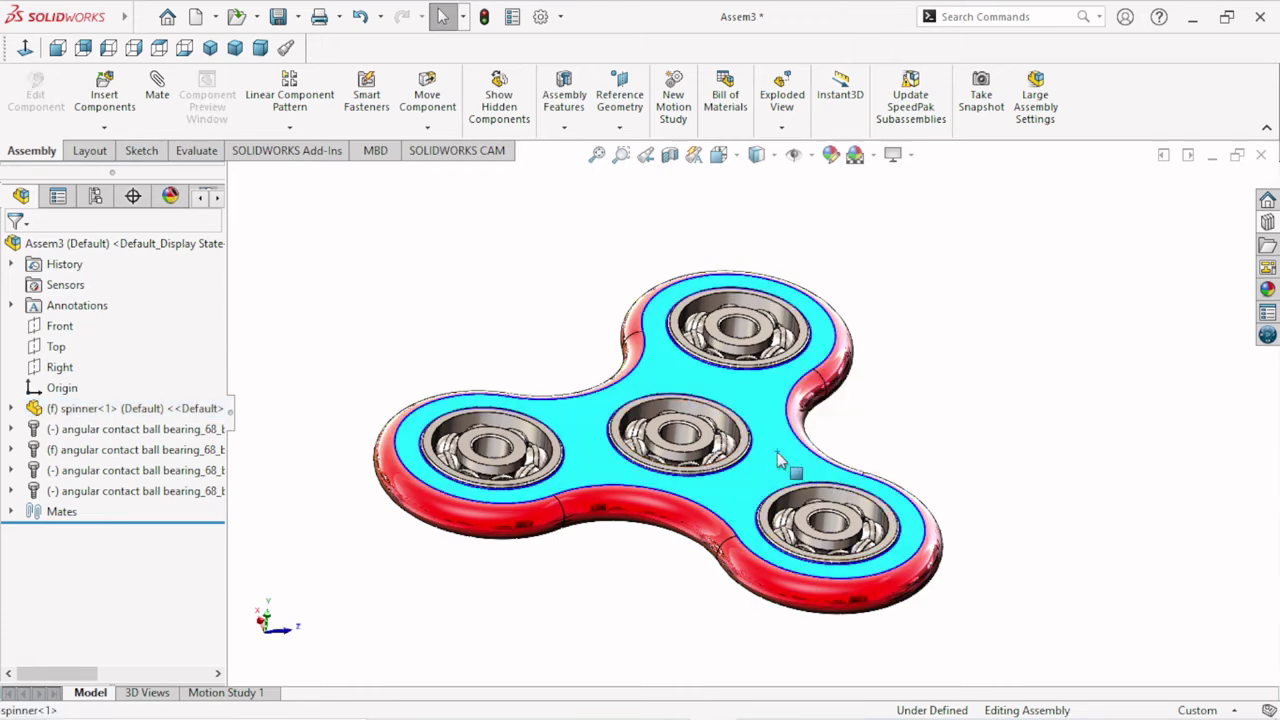
- Float the spinner again and rotate it about the fixed centre bearing
{"action": "right_click", "coordinate": [782, 458]}
{"action": "left_click", "coordinate": [820, 344]}
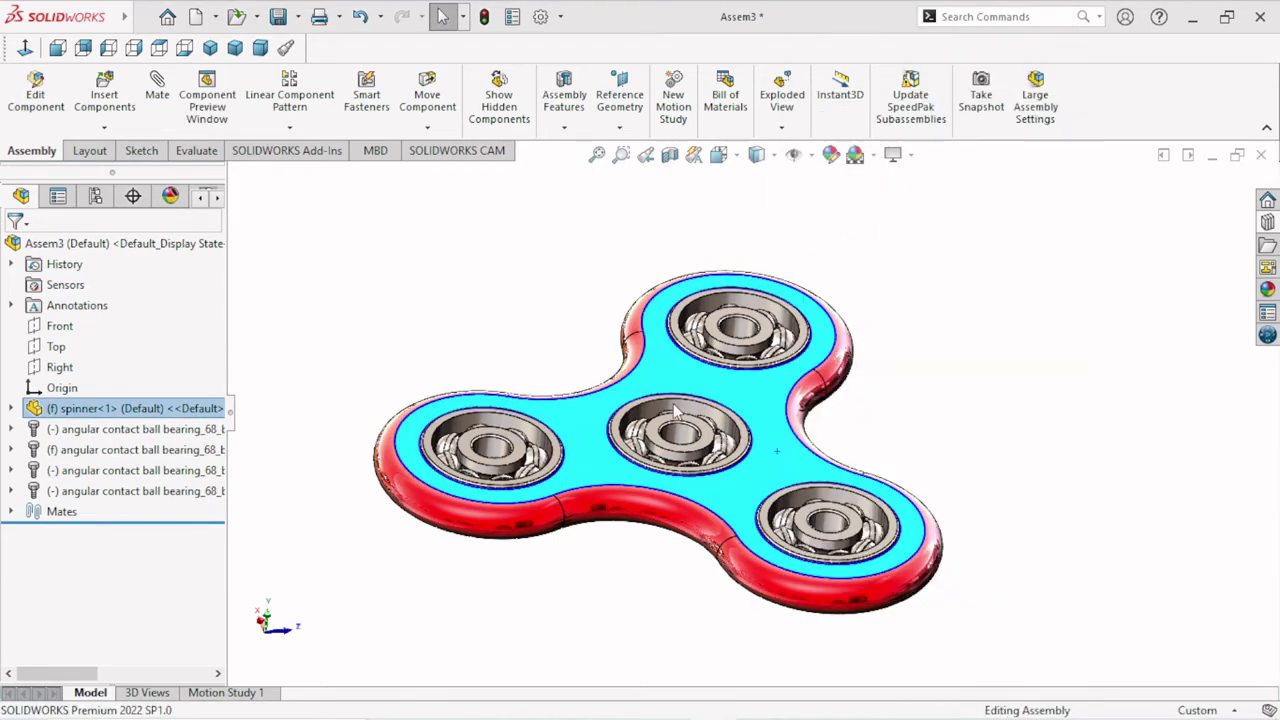
{"action": "mouse_move", "coordinate": [589, 464]}
{"action": "right_mouse_down"}
{"action": "mouse_move", "coordinate": [805, 565]}
{"action": "mouse_move", "coordinate": [1006, 417]}
{"action": "right_mouse_up"}
{"action": "left_click", "coordinate": [1010, 425]}
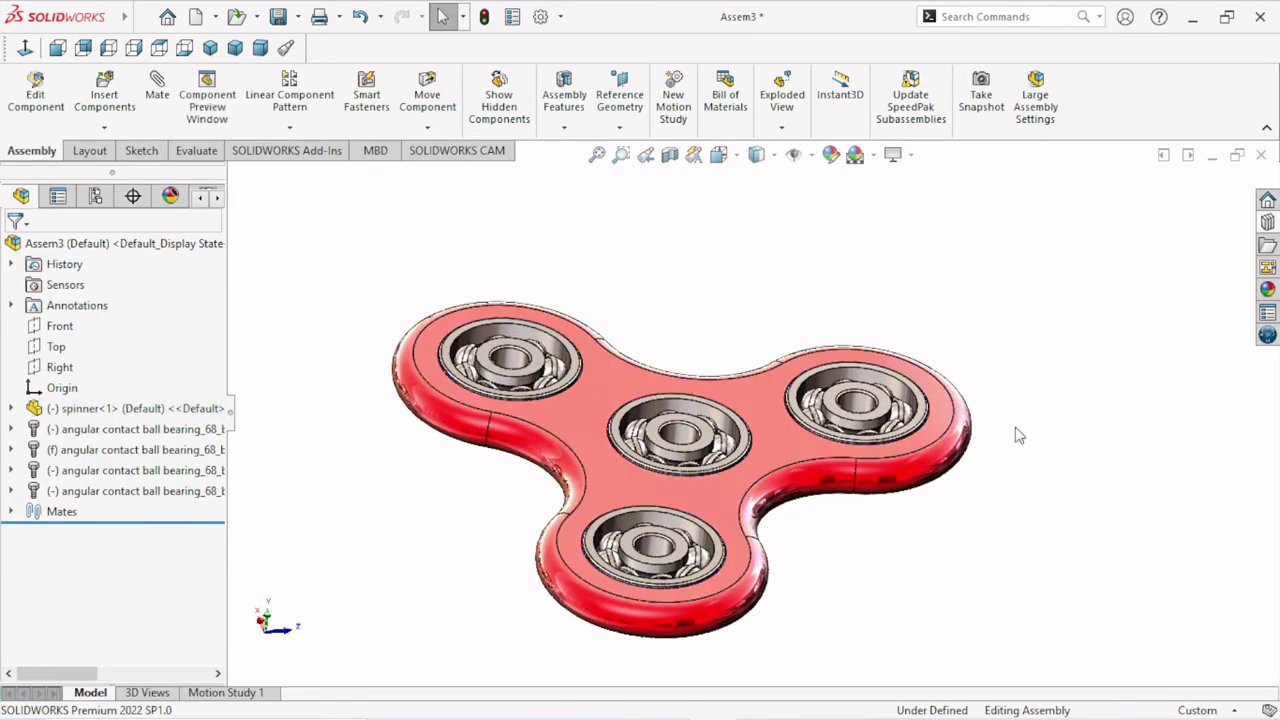
{"action": "mouse_move", "coordinate": [792, 448]}
{"action": "right_mouse_down"}
{"action": "mouse_move", "coordinate": [497, 593]}
{"action": "mouse_move", "coordinate": [651, 249]}
{"action": "mouse_move", "coordinate": [946, 405]}
{"action": "mouse_move", "coordinate": [837, 651]}
{"action": "mouse_move", "coordinate": [720, 605]}
{"action": "mouse_move", "coordinate": [974, 411]}
{"action": "mouse_move", "coordinate": [723, 277]}
{"action": "mouse_move", "coordinate": [600, 677]}
{"action": "mouse_move", "coordinate": [1017, 547]}
{"action": "right_mouse_up"}
{"action": "key", "text": "Escape"}
- Zoom and orbit to inspect the spinner assembly from another side
{"action": "left_click", "coordinate": [1057, 560]}
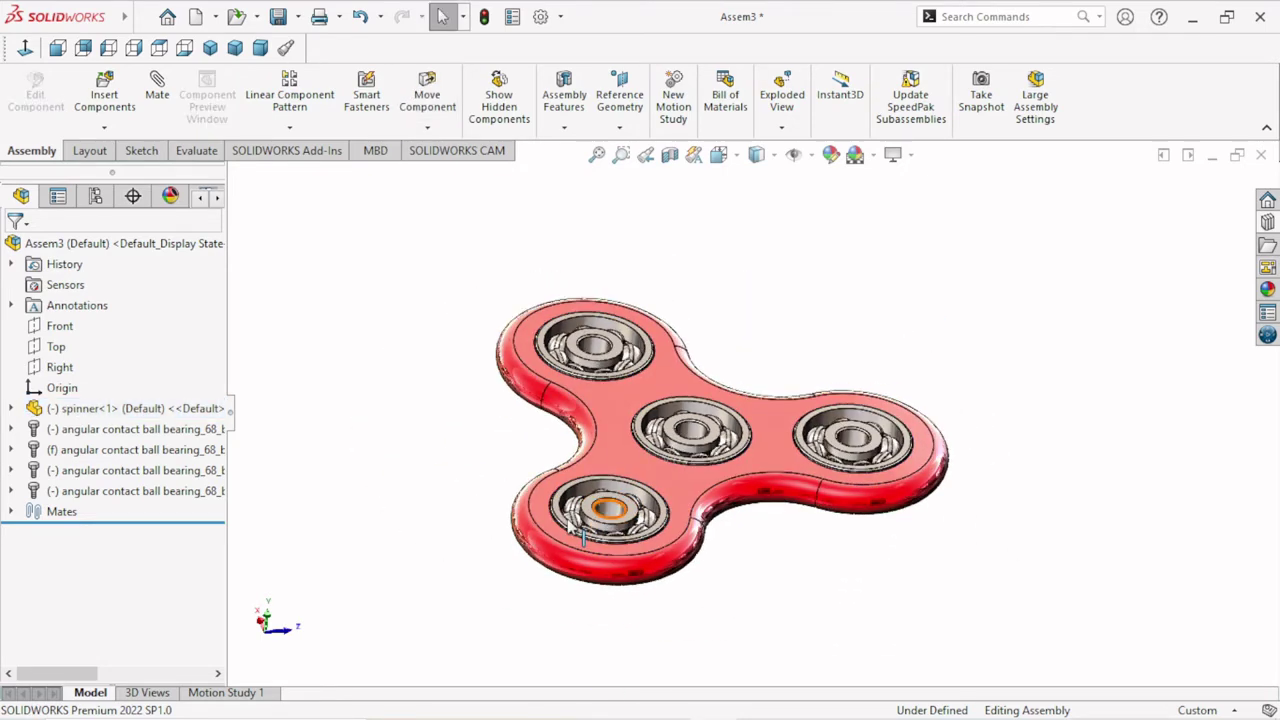
{"action": "scroll", "coordinate": [686, 510], "scroll_direction": "down", "scroll_amount": 2}
{"action": "scroll", "coordinate": [686, 505], "scroll_direction": "down", "scroll_amount": 3}
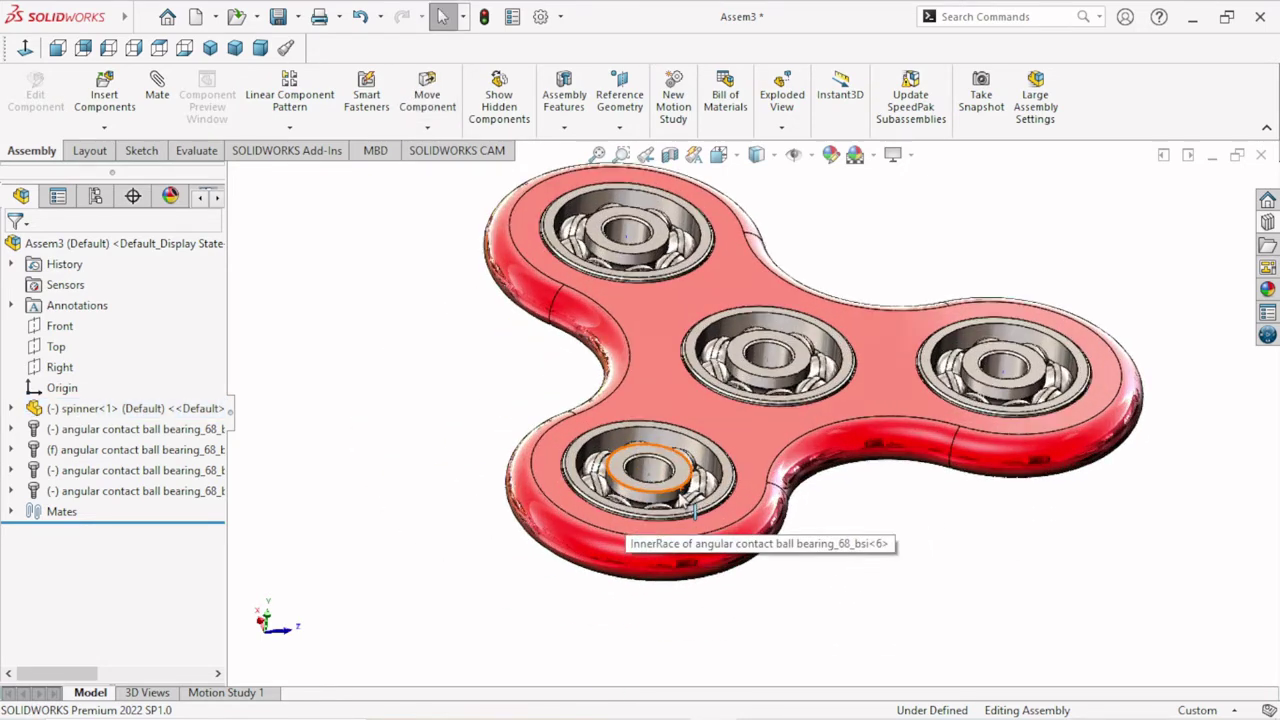
{"action": "mouse_move", "coordinate": [980, 491]}
{"action": "right_mouse_down"}
{"action": "mouse_move", "coordinate": [452, 477]}
{"action": "mouse_move", "coordinate": [716, 604]}
{"action": "right_mouse_up"}
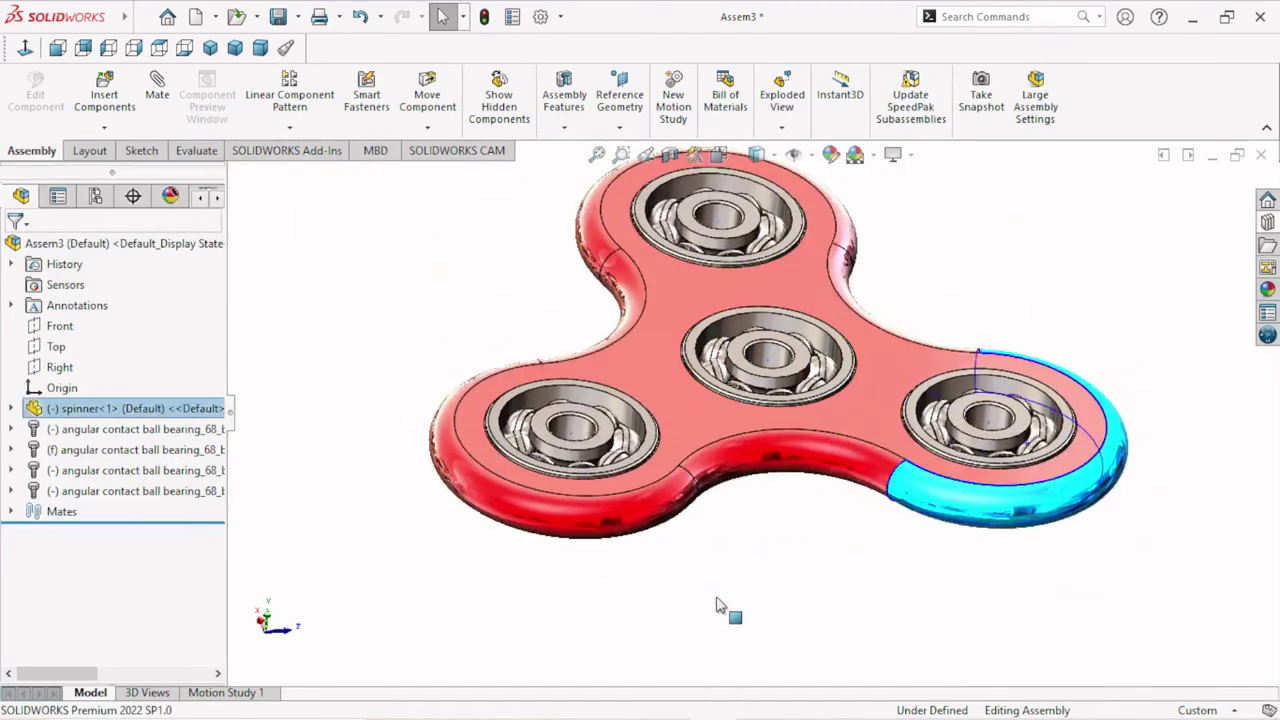
{"action": "right_click_drag", "start_coordinate": [716, 604], "coordinate": [414, 636]}
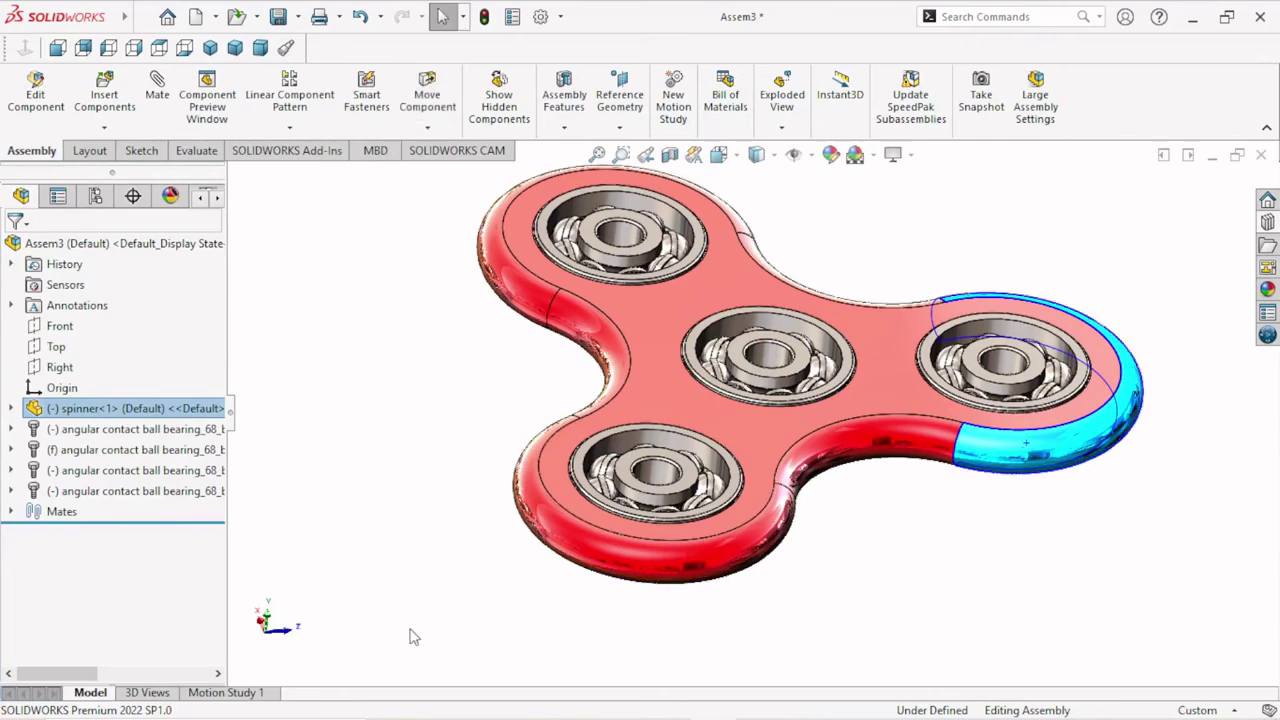
{"action": "left_click", "coordinate": [366, 504]}
{"action": "scroll", "coordinate": [957, 430], "scroll_direction": "up", "scroll_amount": 3}
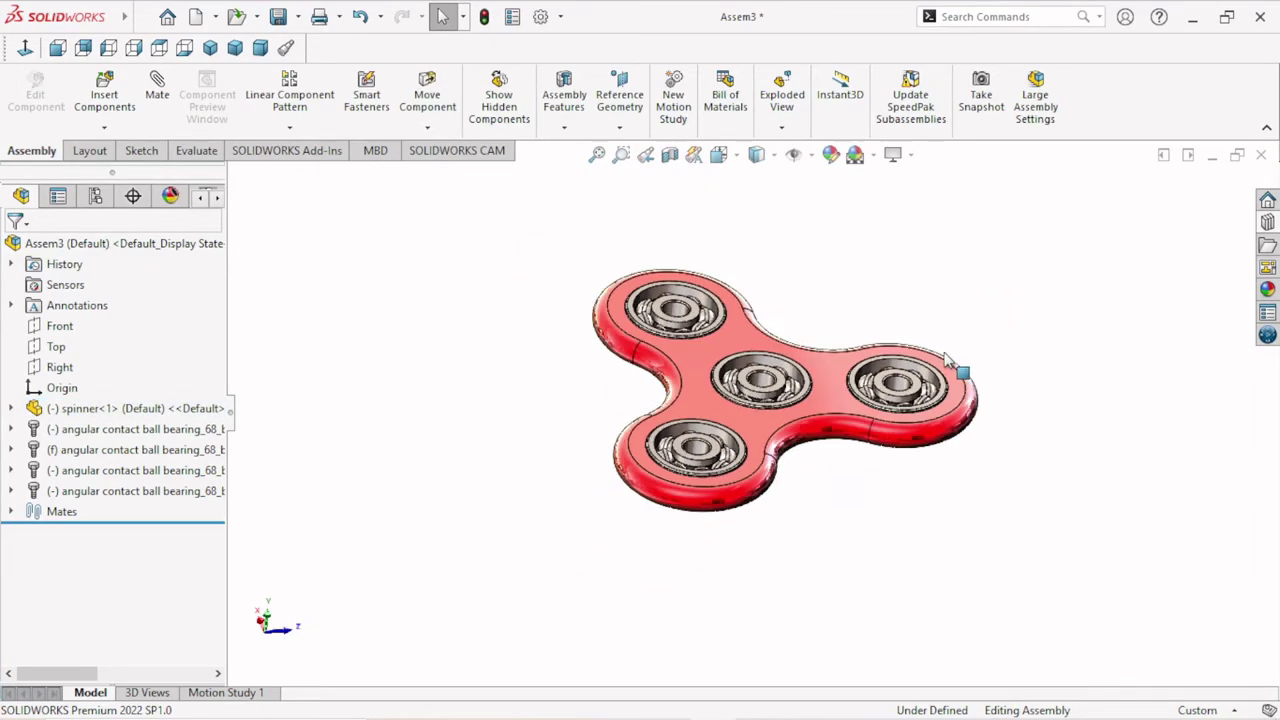
{"action": "scroll", "coordinate": [914, 371], "scroll_direction": "down", "scroll_amount": 3}
- Create Axis1 at the intersection of the Front and Right planes (Two Planes)
{"action": "left_click", "coordinate": [619, 128]}
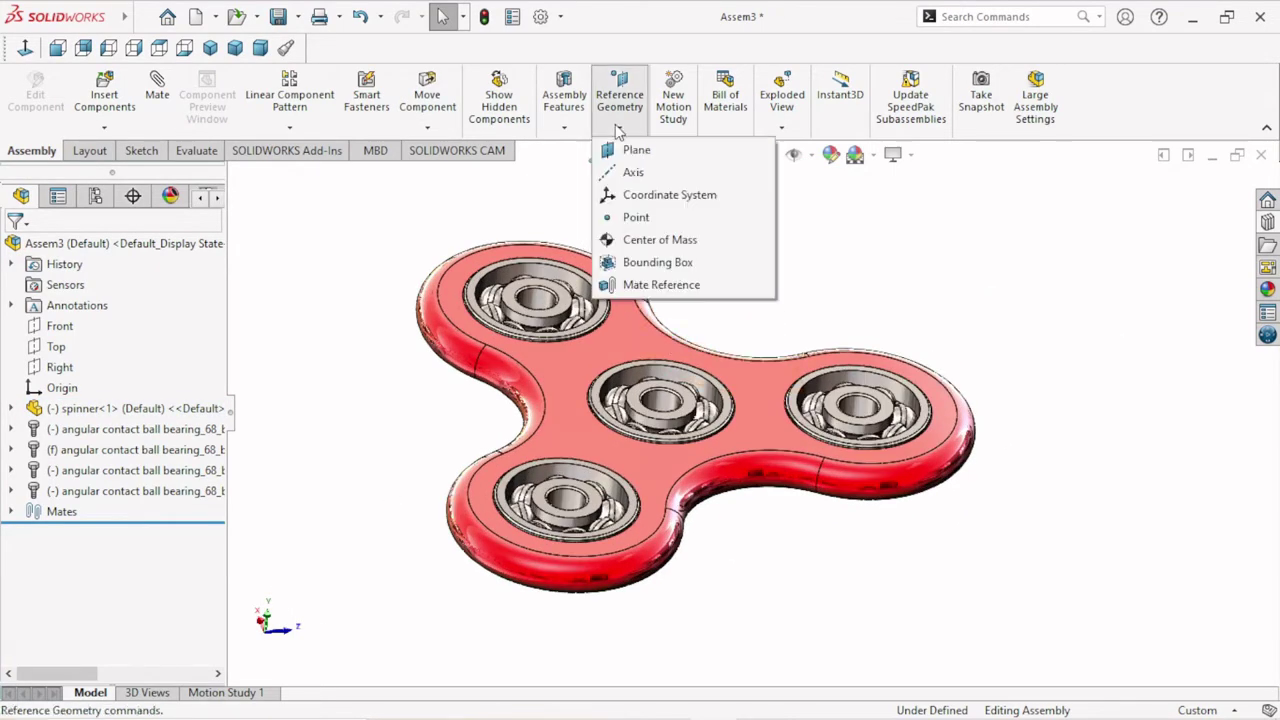
{"action": "left_click", "coordinate": [622, 173]}
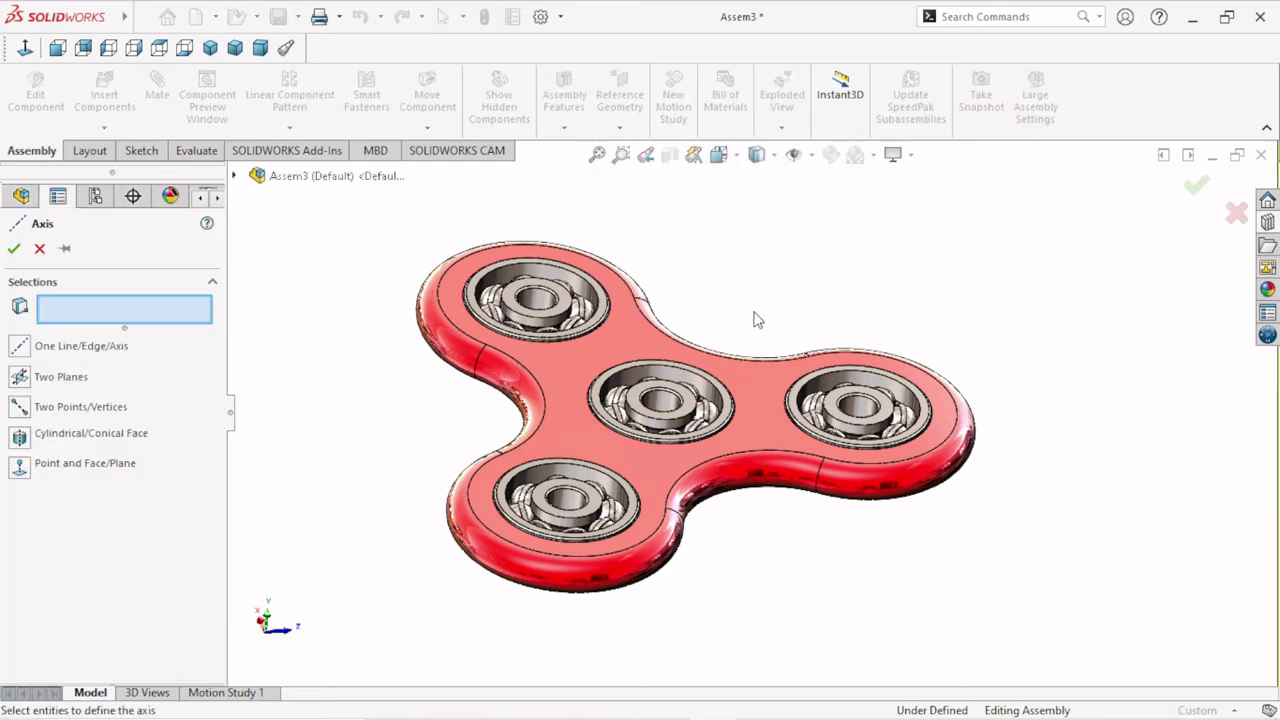
{"action": "left_click", "coordinate": [235, 176]}
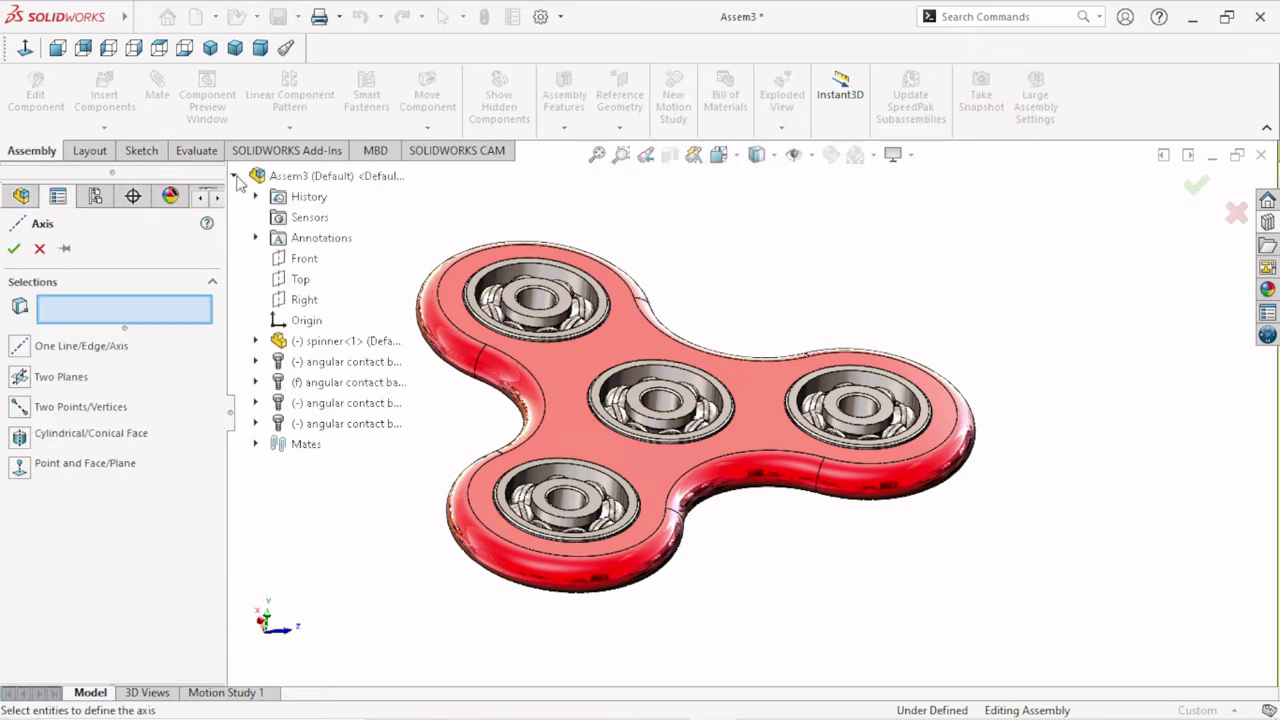
{"action": "left_click", "coordinate": [303, 259]}
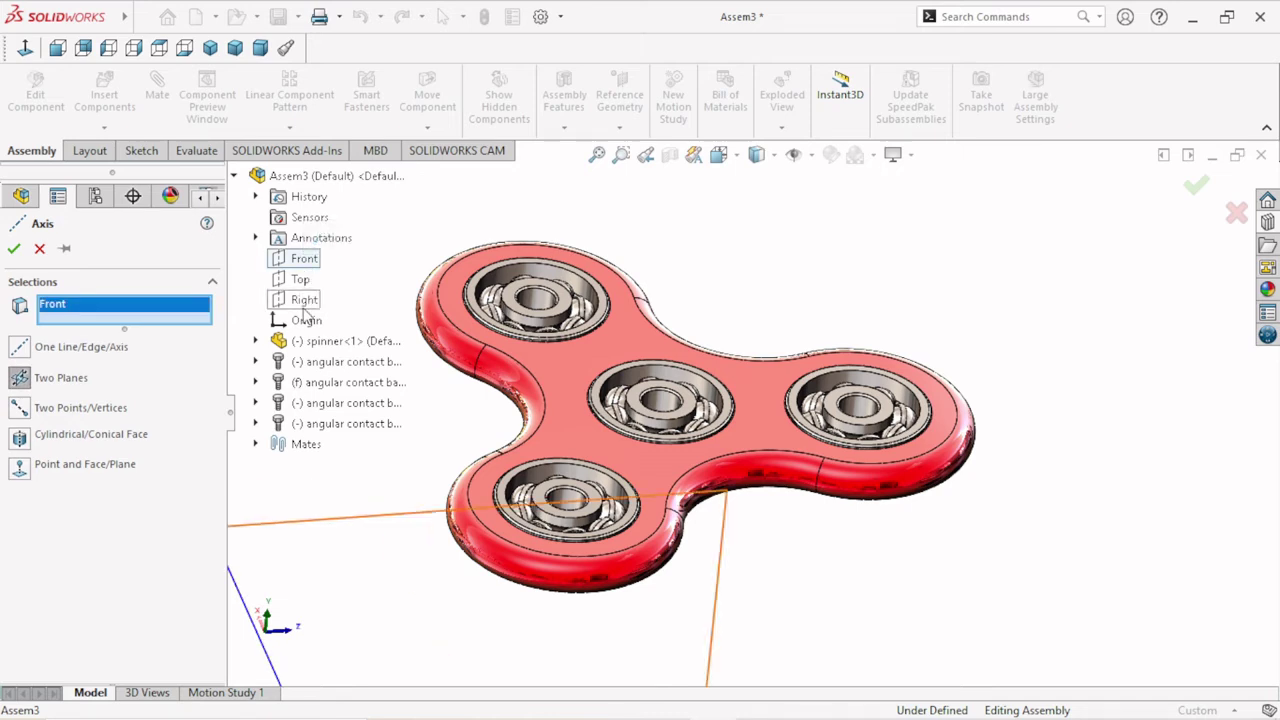
{"action": "scroll", "coordinate": [720, 480], "scroll_direction": "down", "scroll_amount": 5}
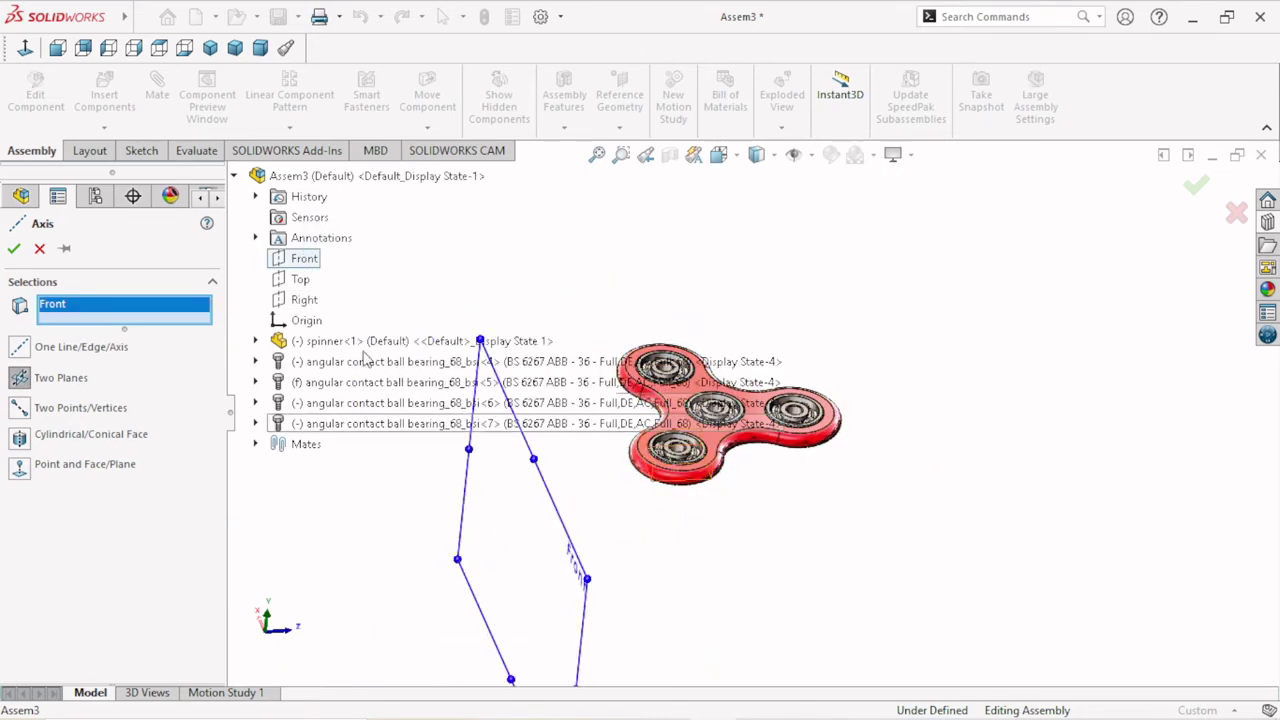
{"action": "left_click", "coordinate": [316, 303]}
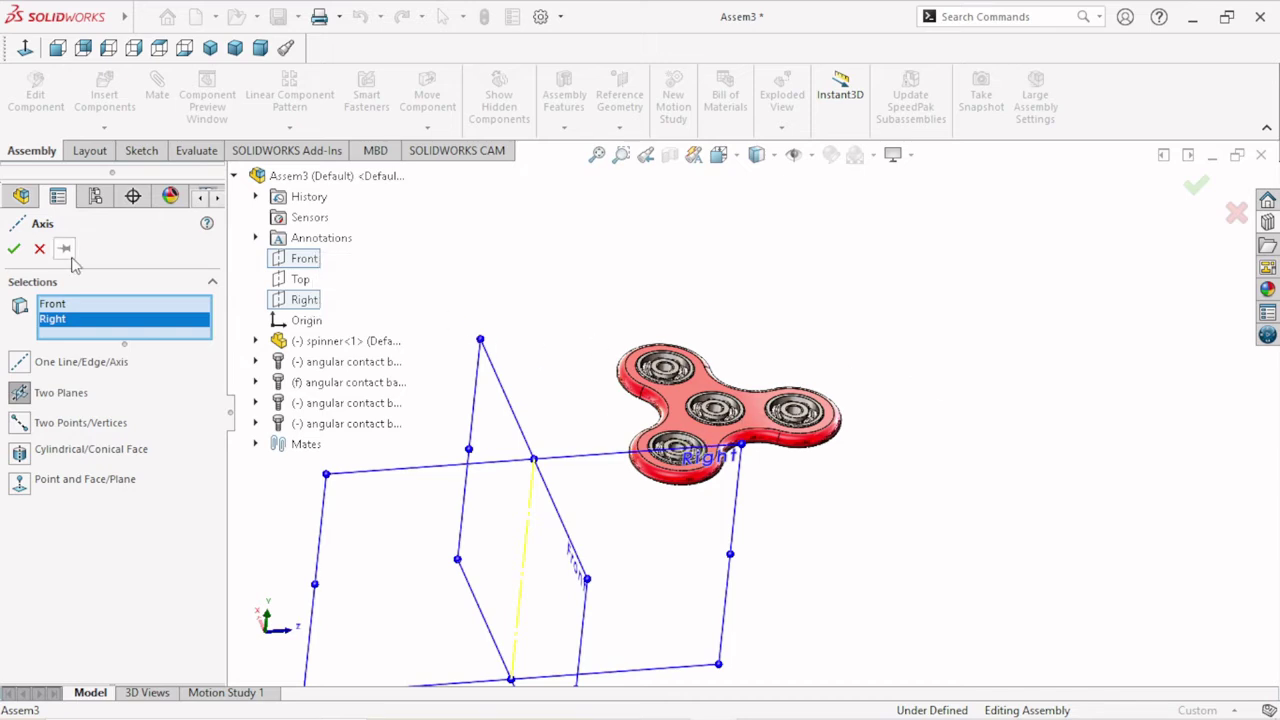
{"action": "left_click", "coordinate": [13, 251]}
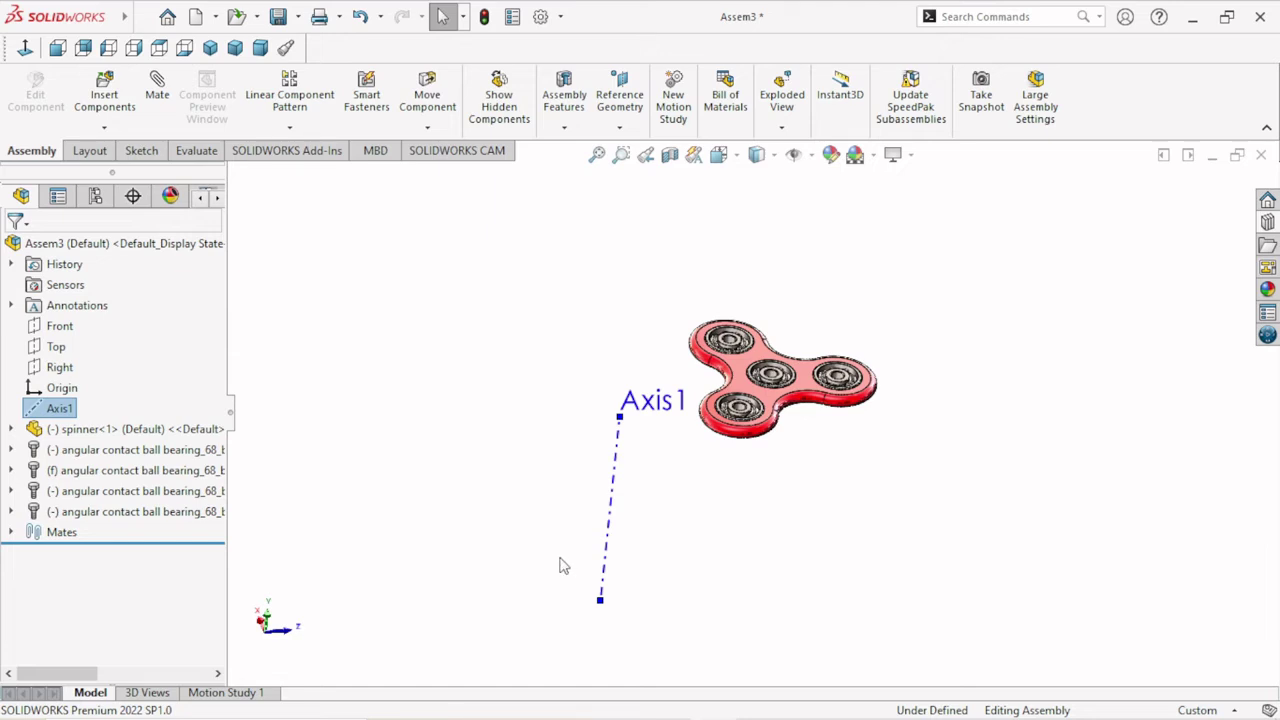
{"action": "scroll", "coordinate": [660, 557], "scroll_direction": "down", "scroll_amount": 1}
{"action": "scroll", "coordinate": [686, 511], "scroll_direction": "down", "scroll_amount": 1}
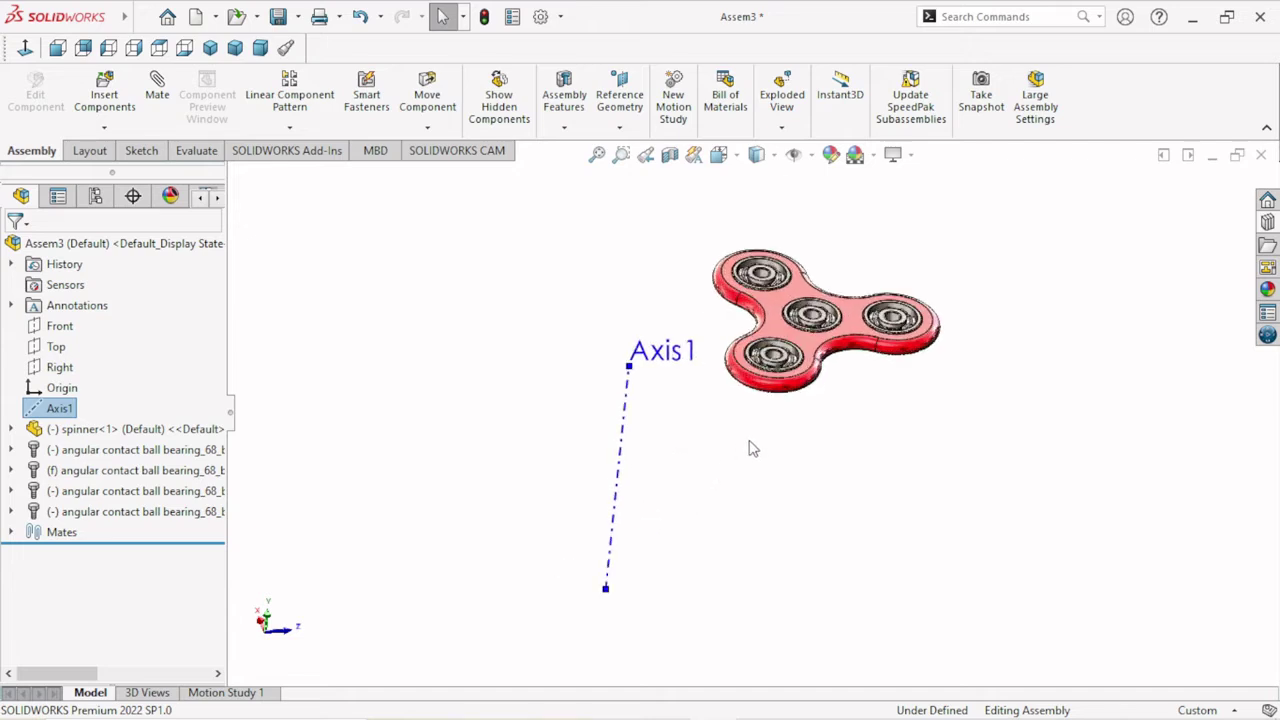
- Start a mate between Axis1 and the centre bearing's bore, then delete Axis1 from it and cancel
{"action": "left_click", "coordinate": [157, 92]}
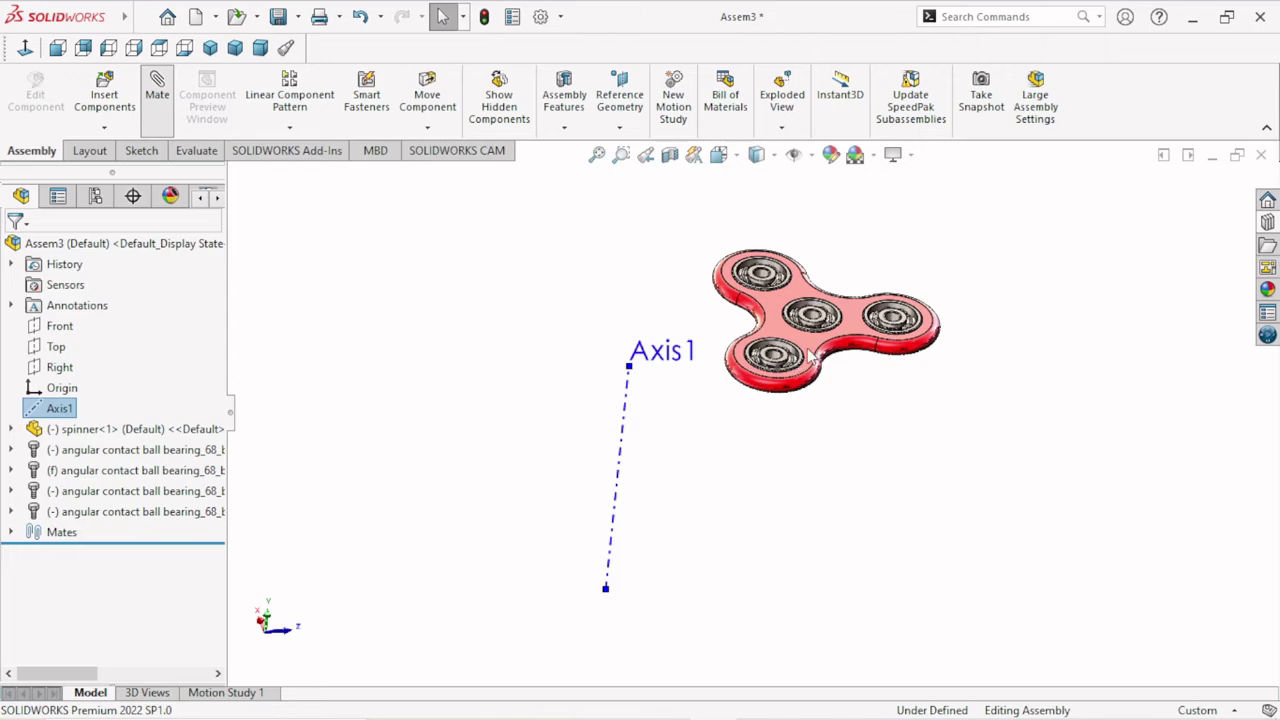
{"action": "scroll", "coordinate": [812, 355], "scroll_direction": "down", "scroll_amount": 1}
{"action": "scroll", "coordinate": [812, 352], "scroll_direction": "down", "scroll_amount": 1}
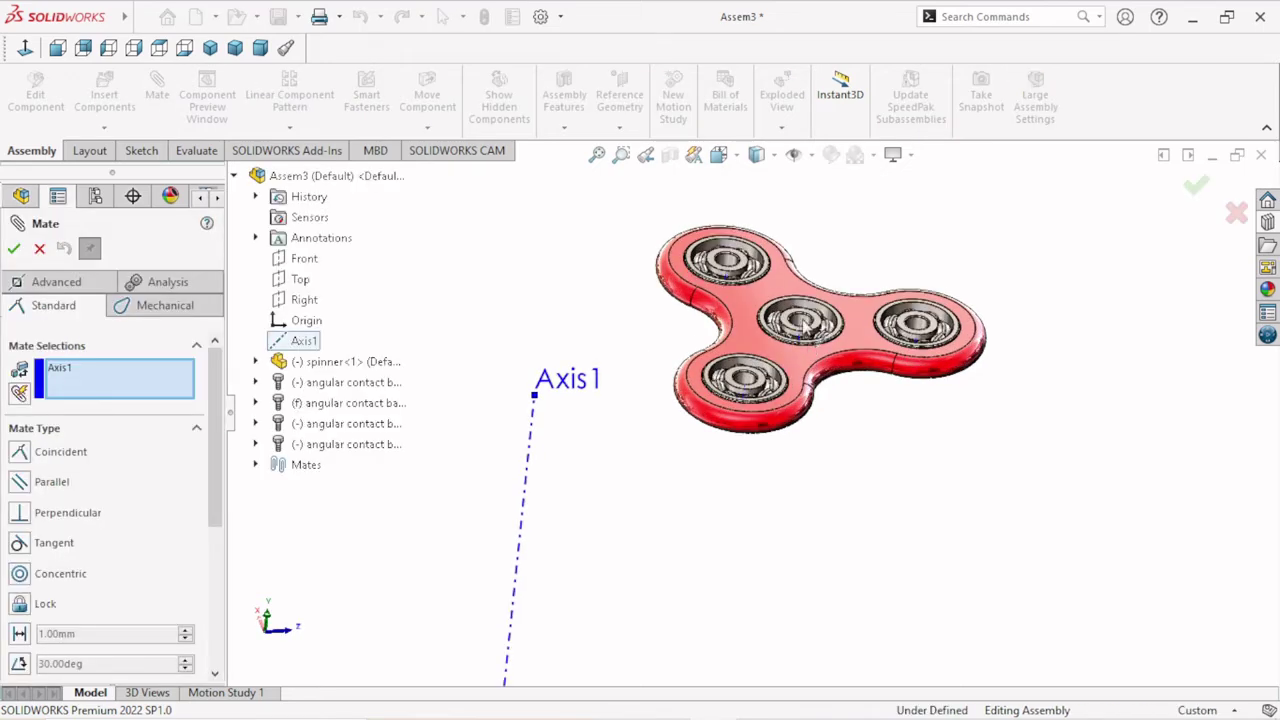
{"action": "scroll", "coordinate": [820, 328], "scroll_direction": "down", "scroll_amount": 2}
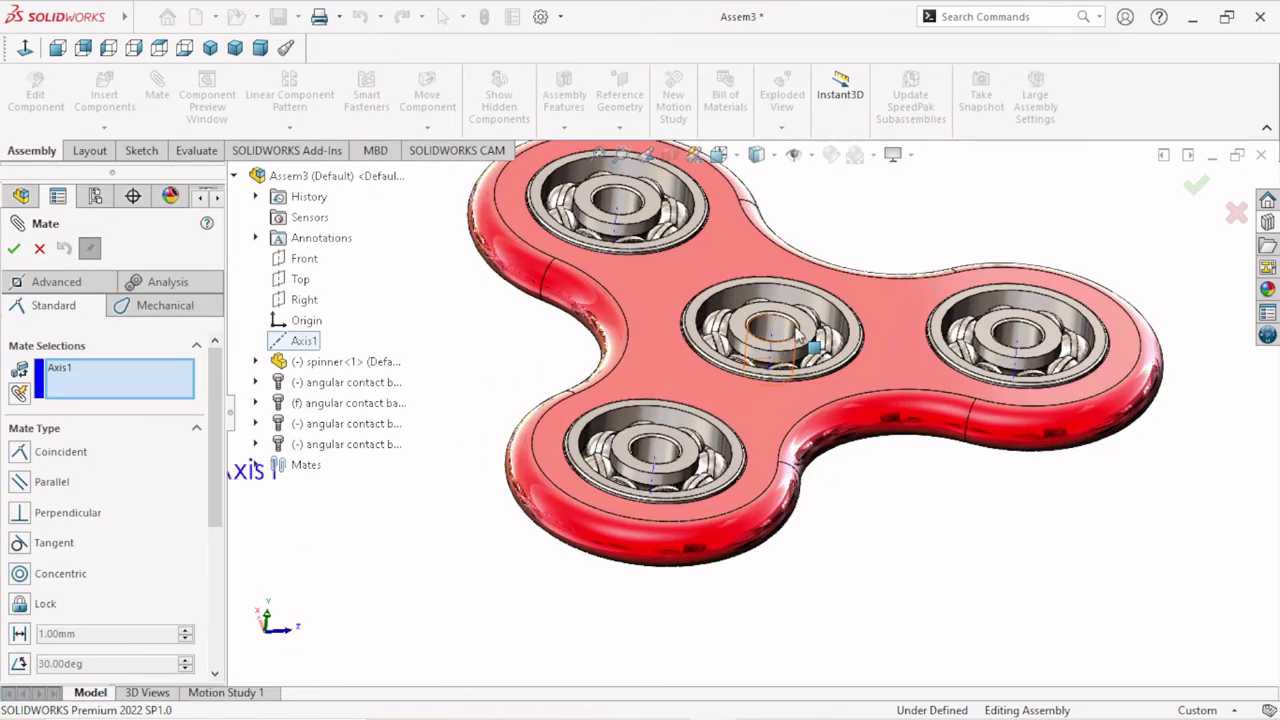
{"action": "scroll", "coordinate": [798, 337], "scroll_direction": "down", "scroll_amount": 3}
{"action": "left_click", "coordinate": [775, 323]}
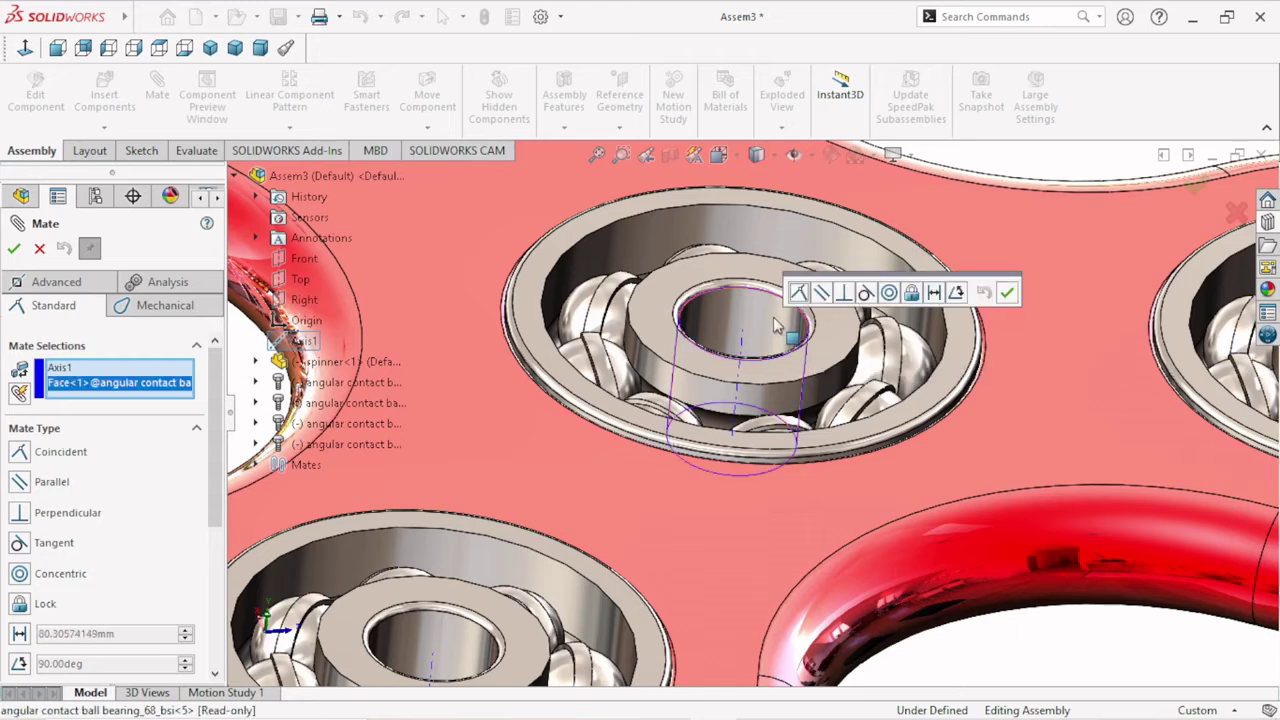
{"action": "key", "text": "f"}
{"action": "scroll", "coordinate": [557, 530], "scroll_direction": "up", "scroll_amount": 3}
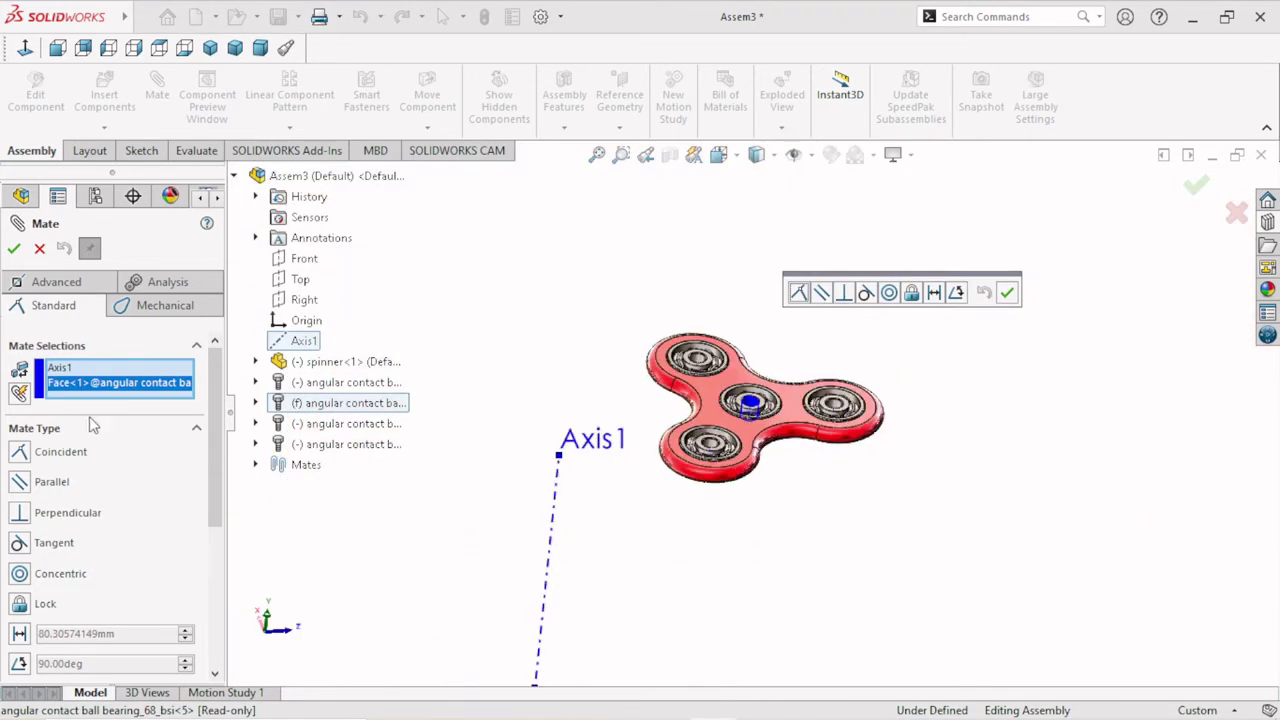
{"action": "right_click", "coordinate": [83, 377]}
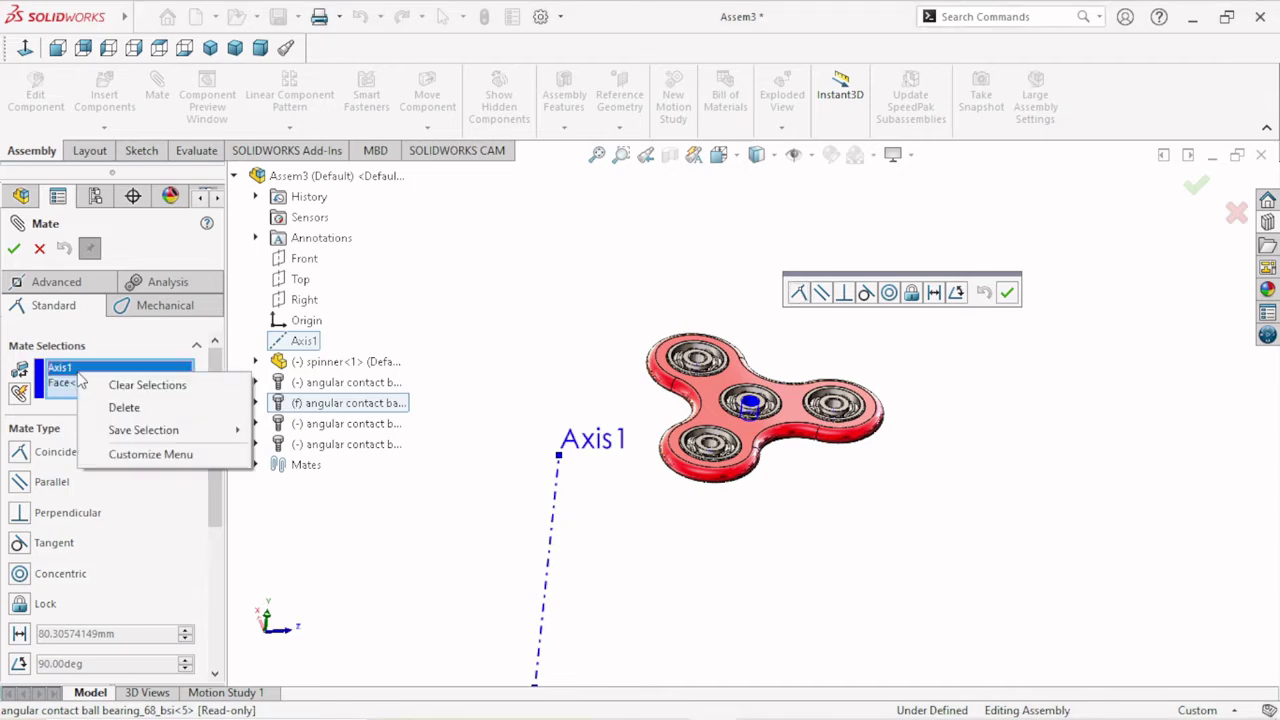
{"action": "left_click", "coordinate": [133, 408]}
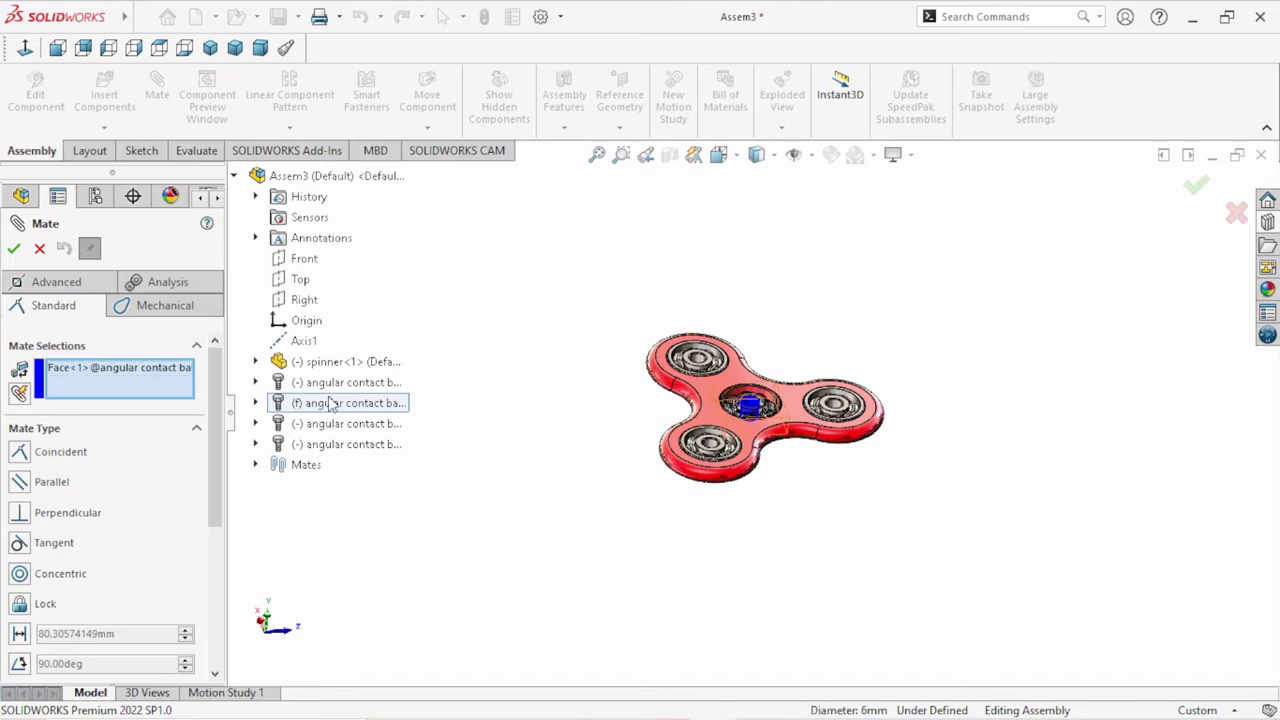
{"action": "key", "text": "Escape"}
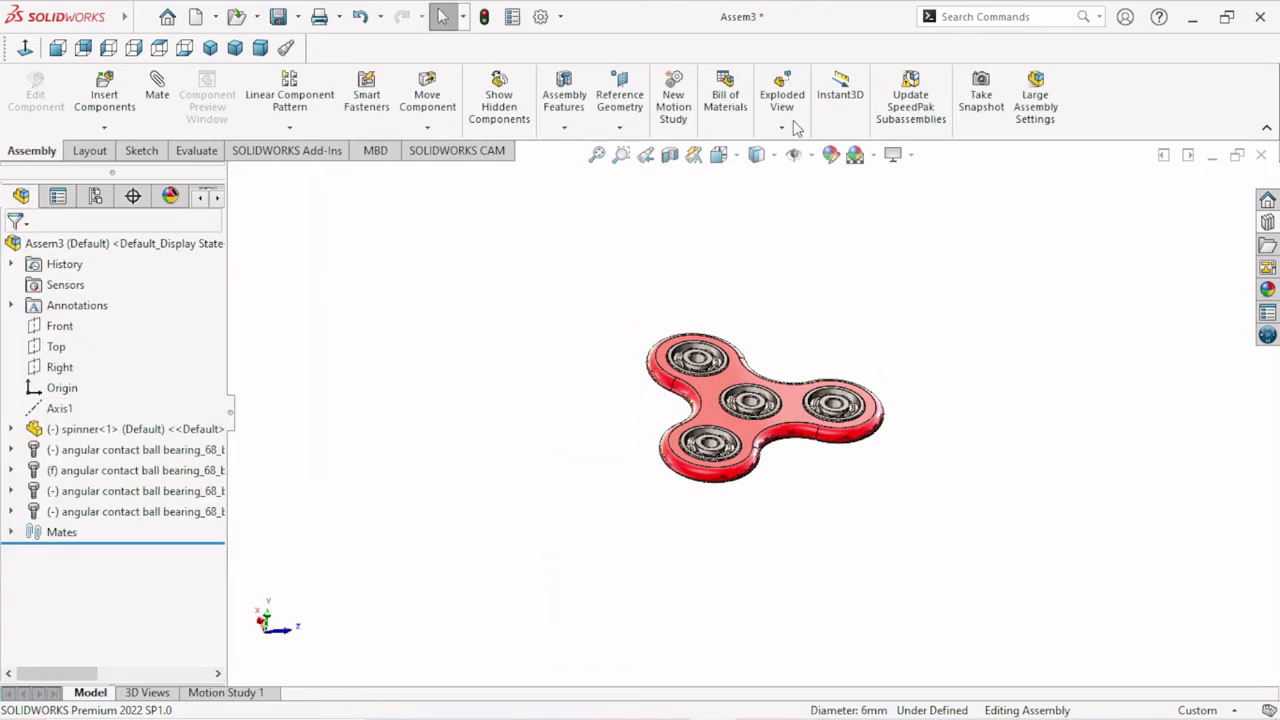
- Turn on View Axes so the reference axes display in the model
{"action": "left_click", "coordinate": [811, 155]}
{"action": "left_click", "coordinate": [795, 209]}
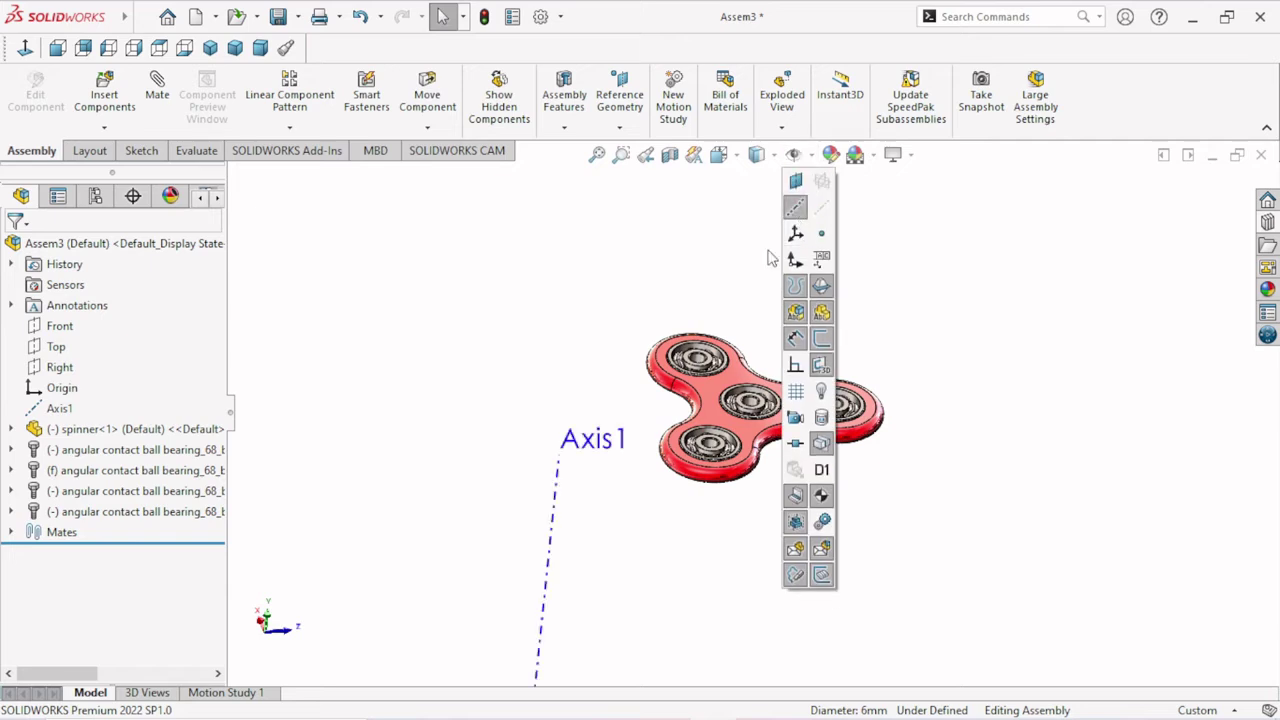
{"action": "mouse_move", "coordinate": [694, 554]}
{"action": "middle_mouse_down"}
{"action": "mouse_move", "coordinate": [723, 534]}
{"action": "mouse_move", "coordinate": [737, 483]}
{"action": "mouse_move", "coordinate": [725, 451]}
{"action": "middle_mouse_up"}
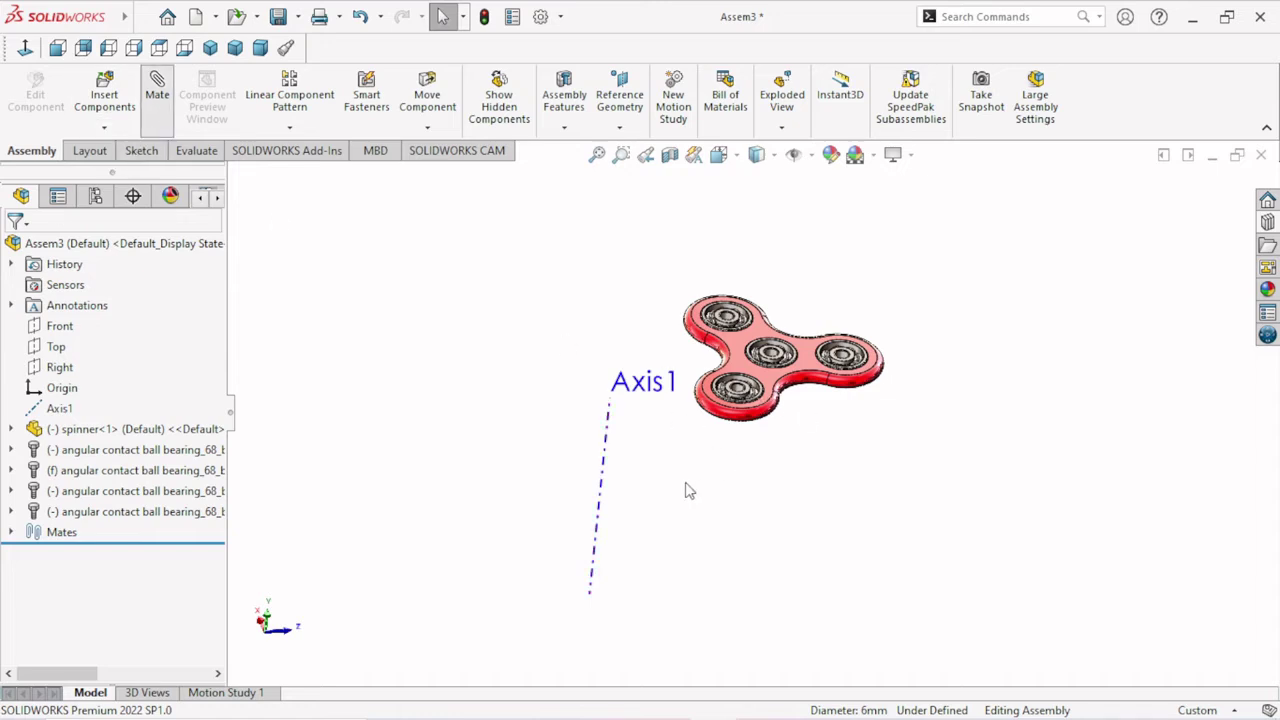
{"action": "scroll", "coordinate": [688, 490], "scroll_direction": "down", "scroll_amount": 2}
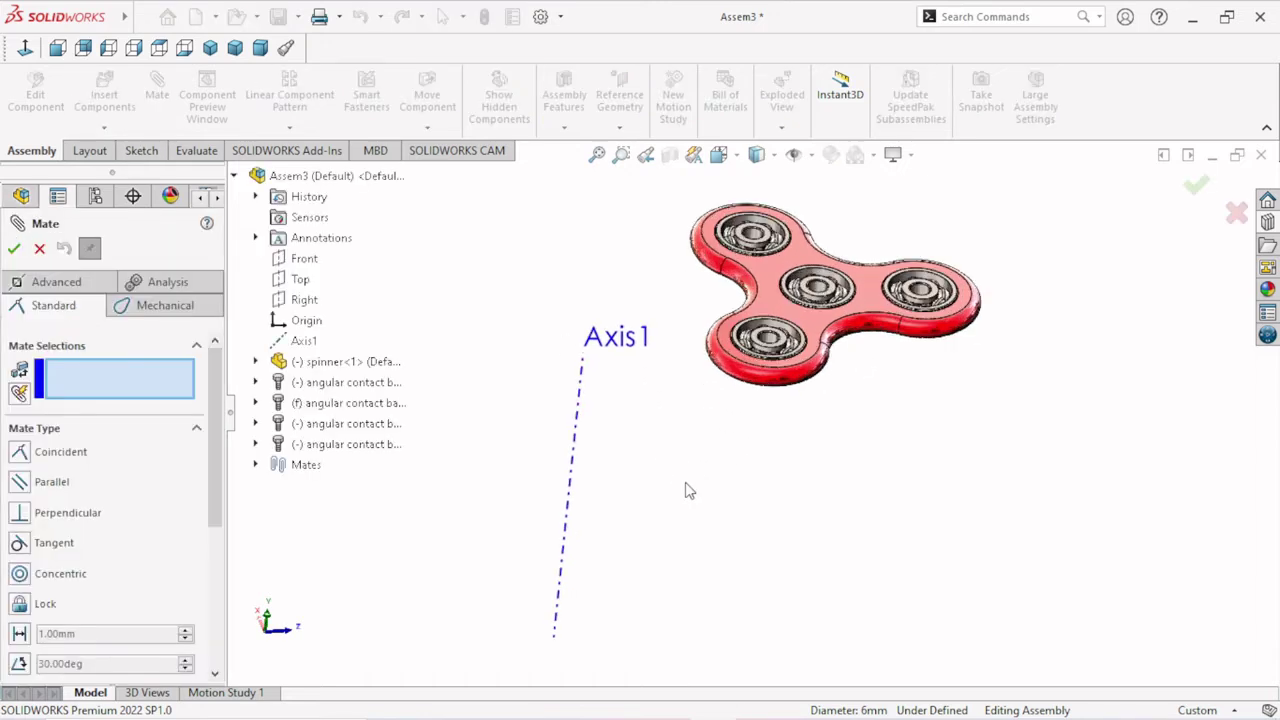
- Select Axis1 and the centre bearing's axis as mate references, 83.31 mm apart
{"action": "left_click", "coordinate": [575, 443]}
{"action": "scroll", "coordinate": [810, 300], "scroll_direction": "down", "scroll_amount": 2}
{"action": "scroll", "coordinate": [810, 300], "scroll_direction": "down", "scroll_amount": 3}
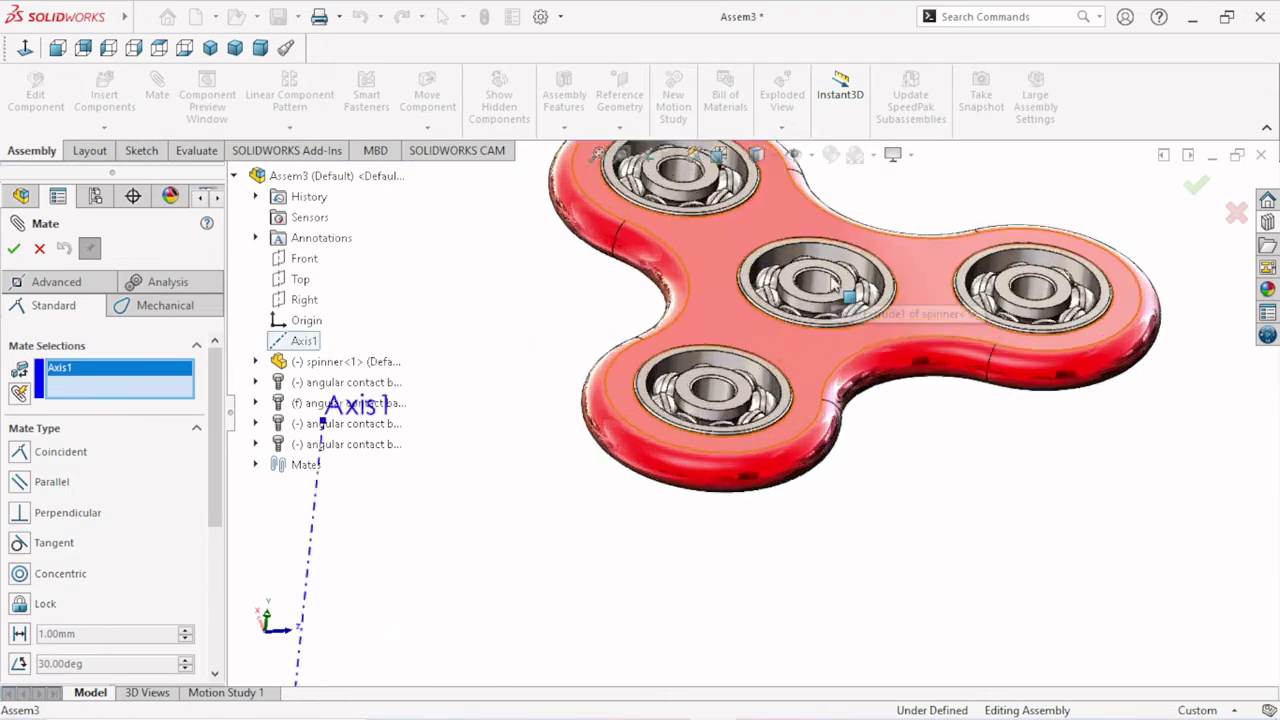
{"action": "scroll", "coordinate": [815, 305], "scroll_direction": "down", "scroll_amount": 2}
{"action": "scroll", "coordinate": [810, 297], "scroll_direction": "up", "scroll_amount": 1}
{"action": "left_click", "coordinate": [812, 293]}
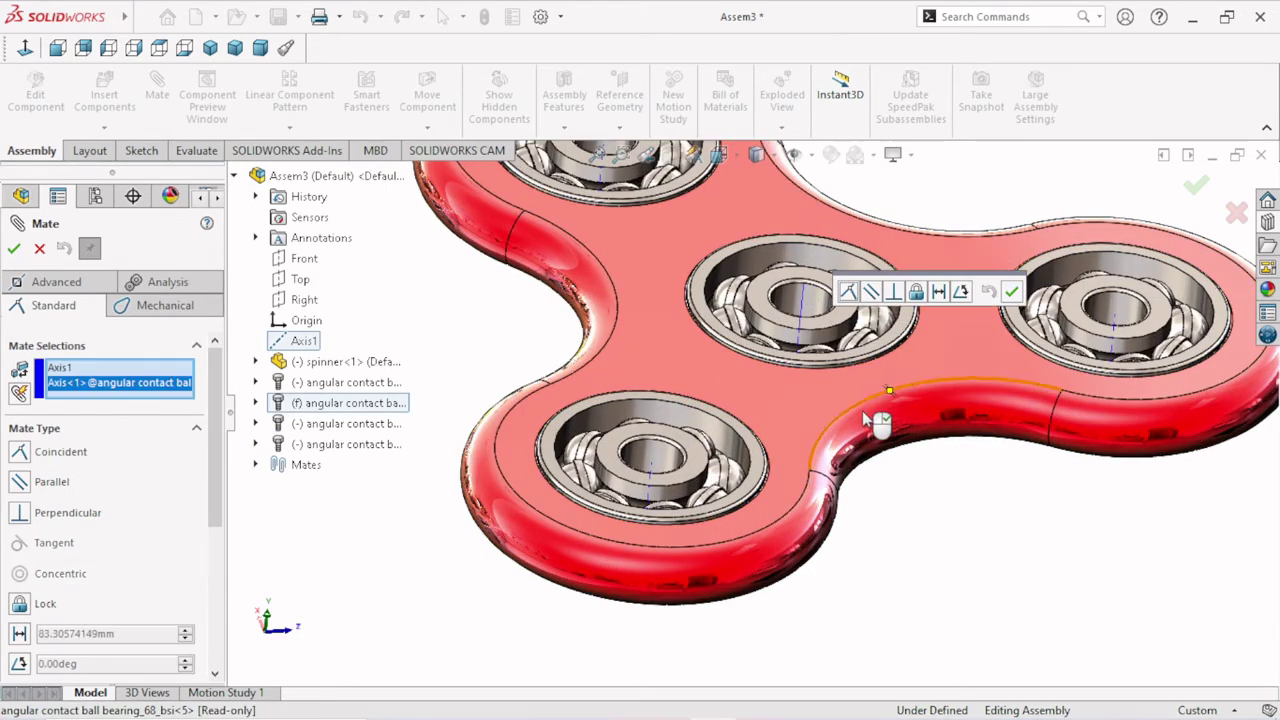
{"action": "scroll", "coordinate": [893, 455], "scroll_direction": "up", "scroll_amount": 2}
{"action": "scroll", "coordinate": [893, 455], "scroll_direction": "up", "scroll_amount": 3}
{"action": "scroll", "coordinate": [893, 457], "scroll_direction": "up", "scroll_amount": 1}
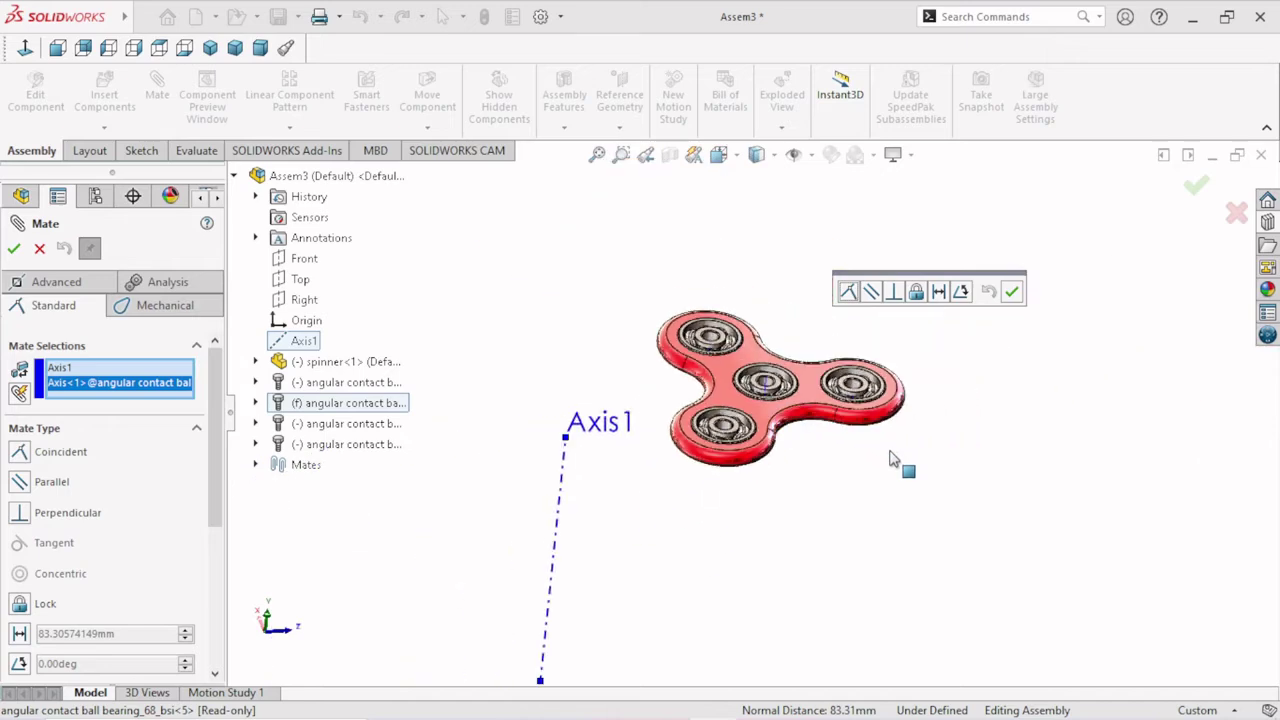
{"action": "scroll", "coordinate": [893, 460], "scroll_direction": "up", "scroll_amount": 1}
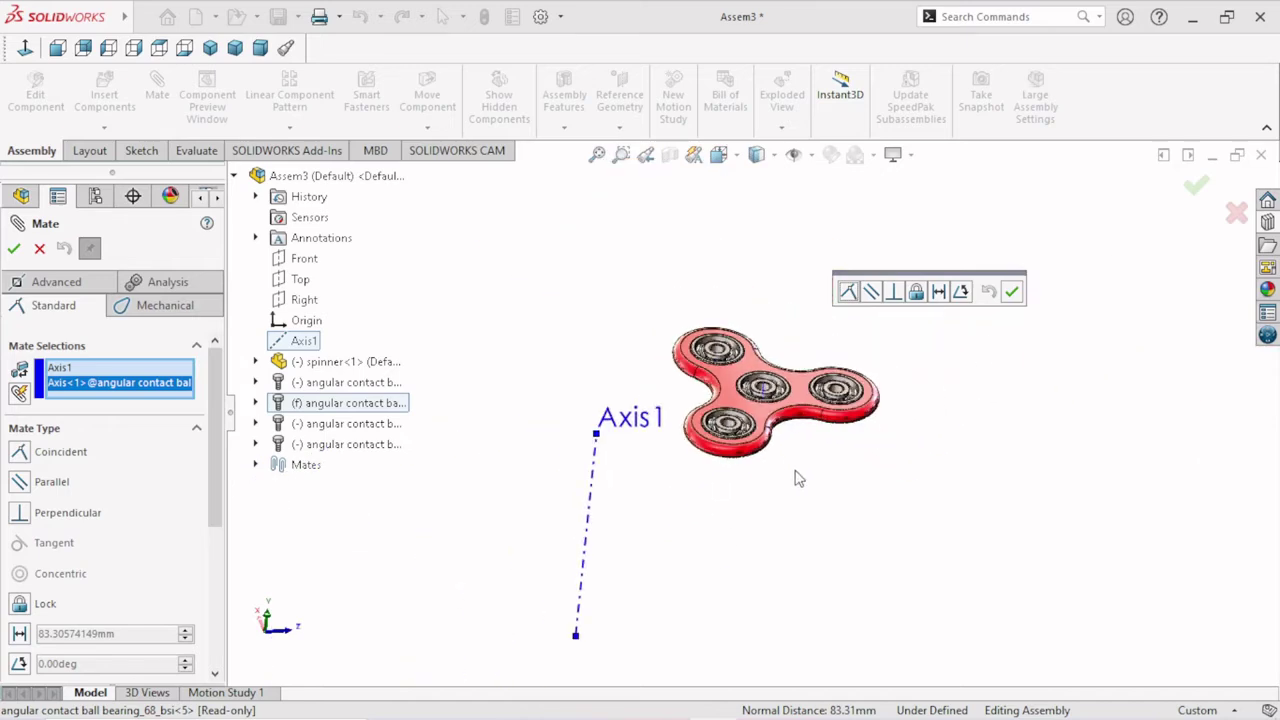
{"action": "scroll", "coordinate": [811, 470], "scroll_direction": "down", "scroll_amount": 1}
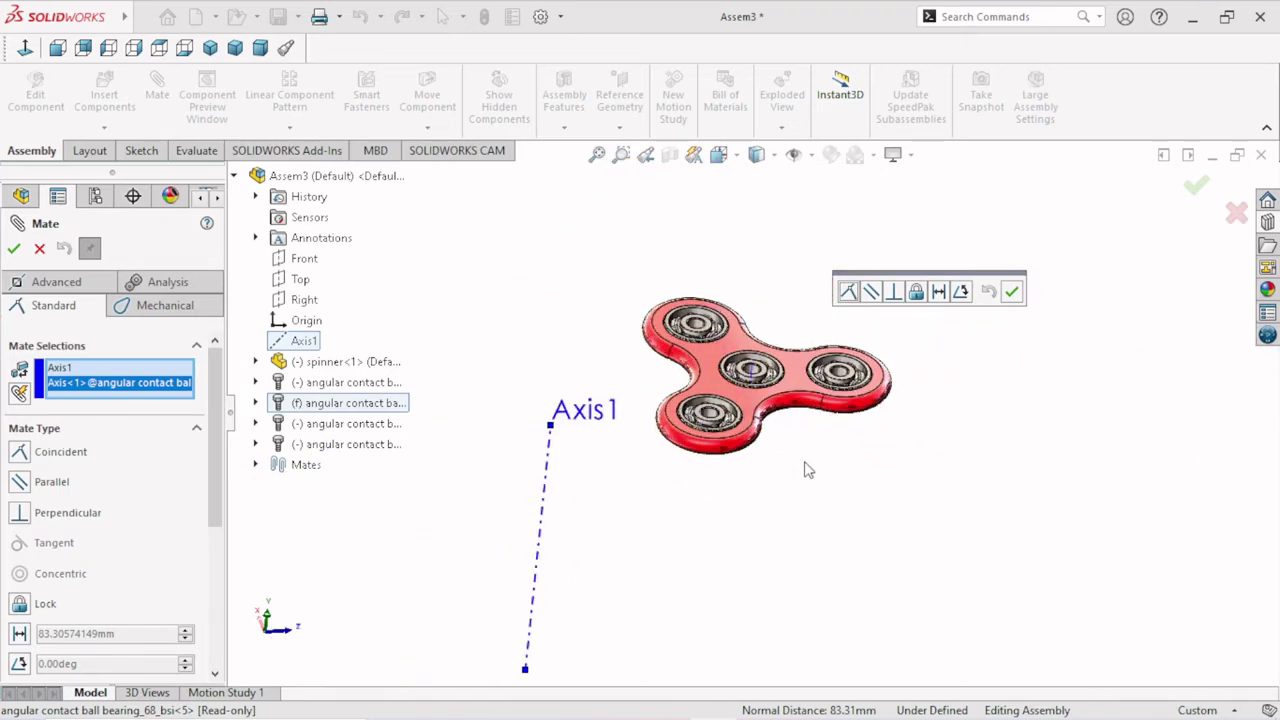
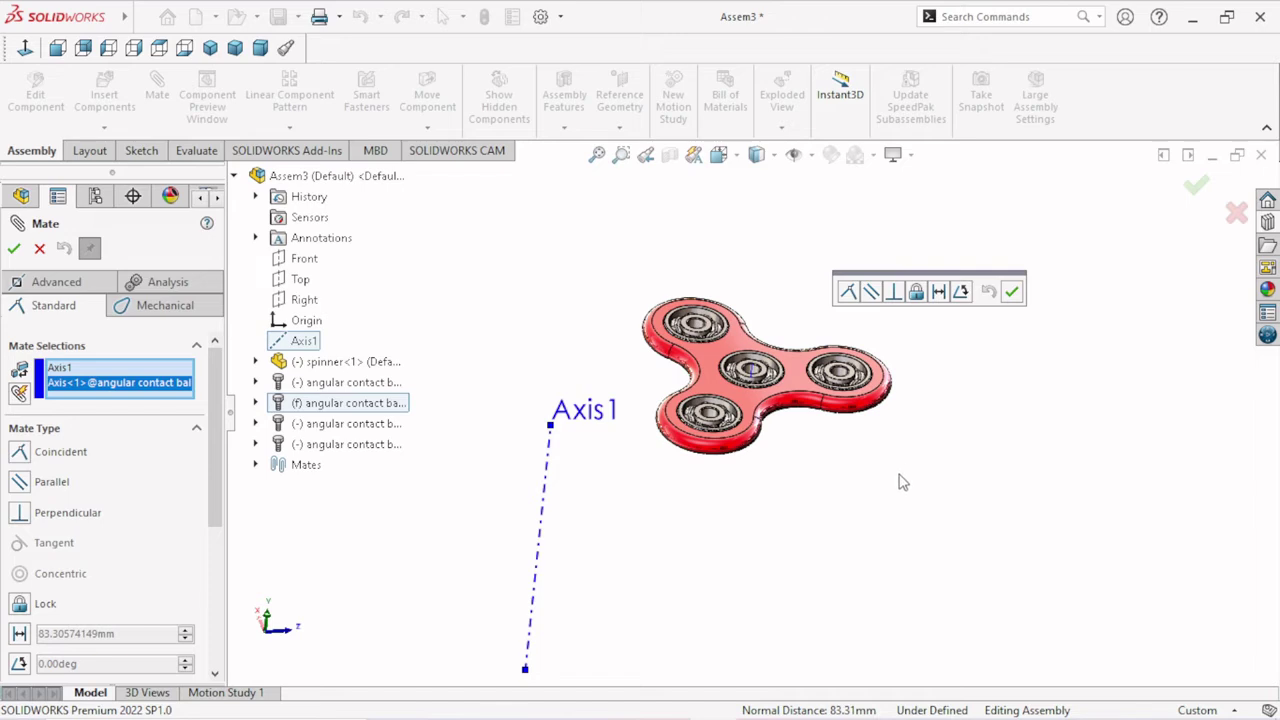
- Close the current mate, set the centre bearing to Float instead of fixed, and start a new mate
{"action": "left_click", "coordinate": [39, 248]}
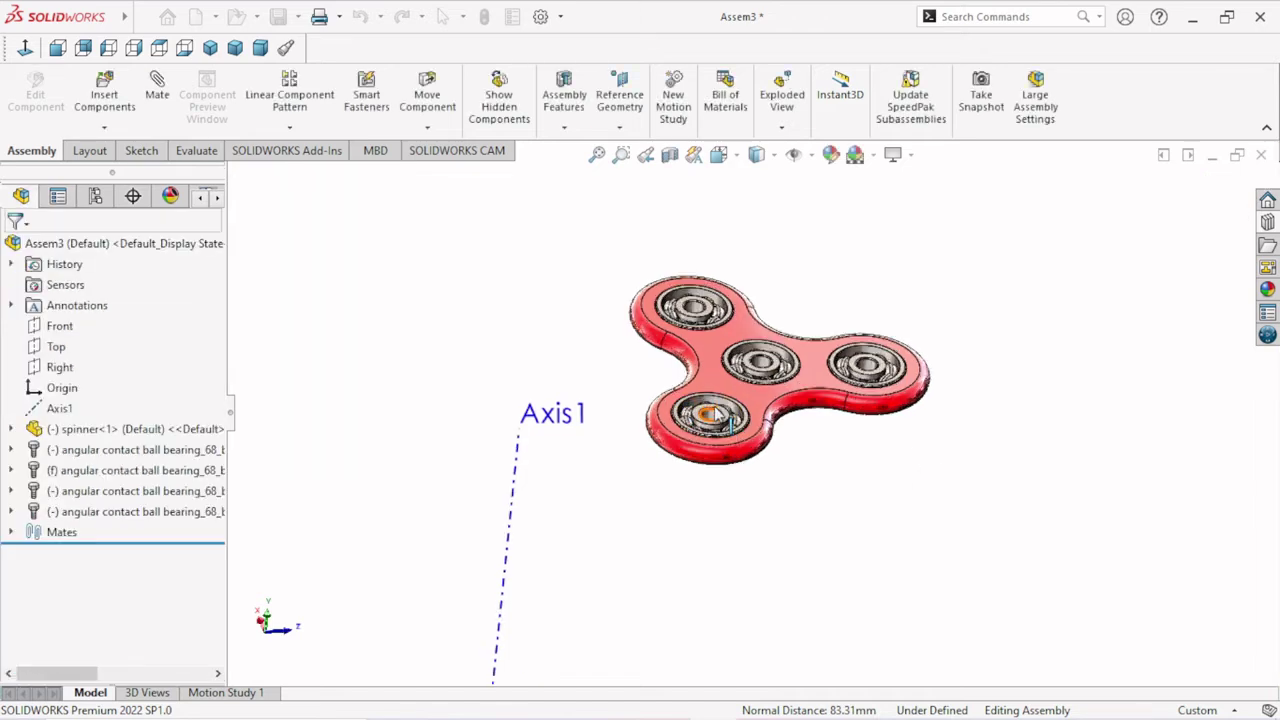
{"action": "scroll", "coordinate": [715, 415], "scroll_direction": "down", "scroll_amount": 3}
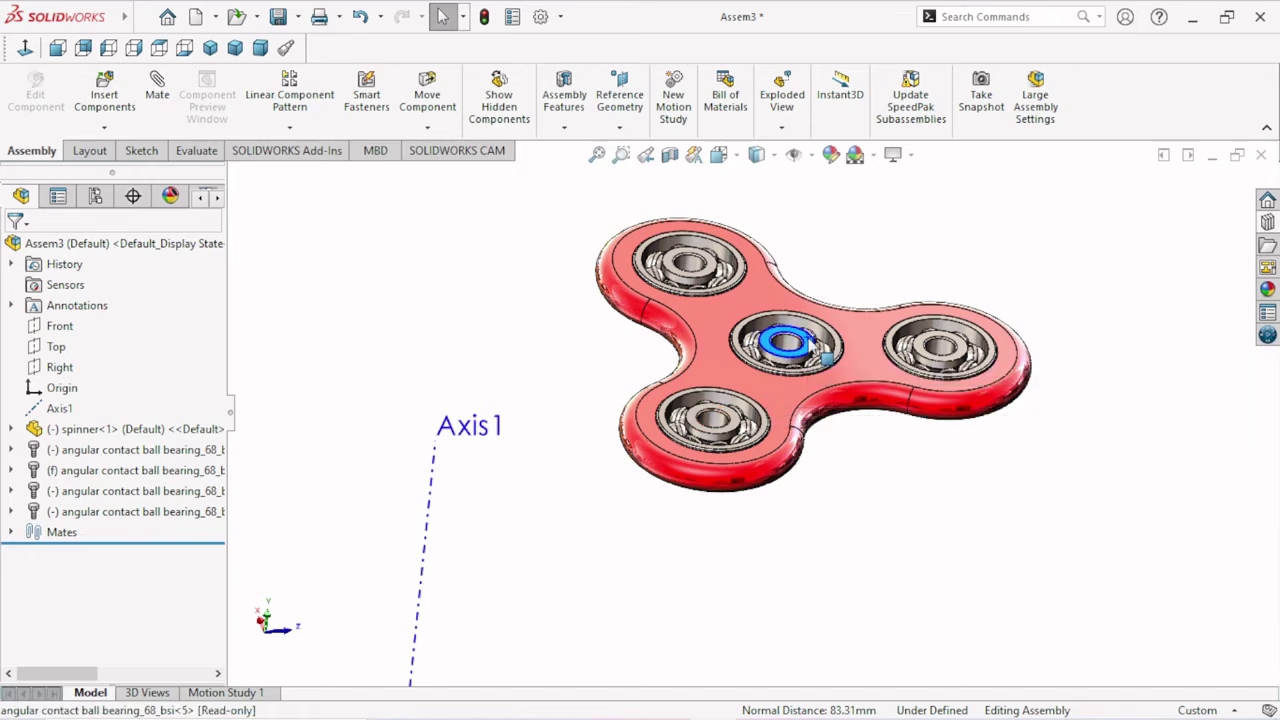
{"action": "right_click", "coordinate": [812, 342]}
{"action": "left_click", "coordinate": [860, 376]}
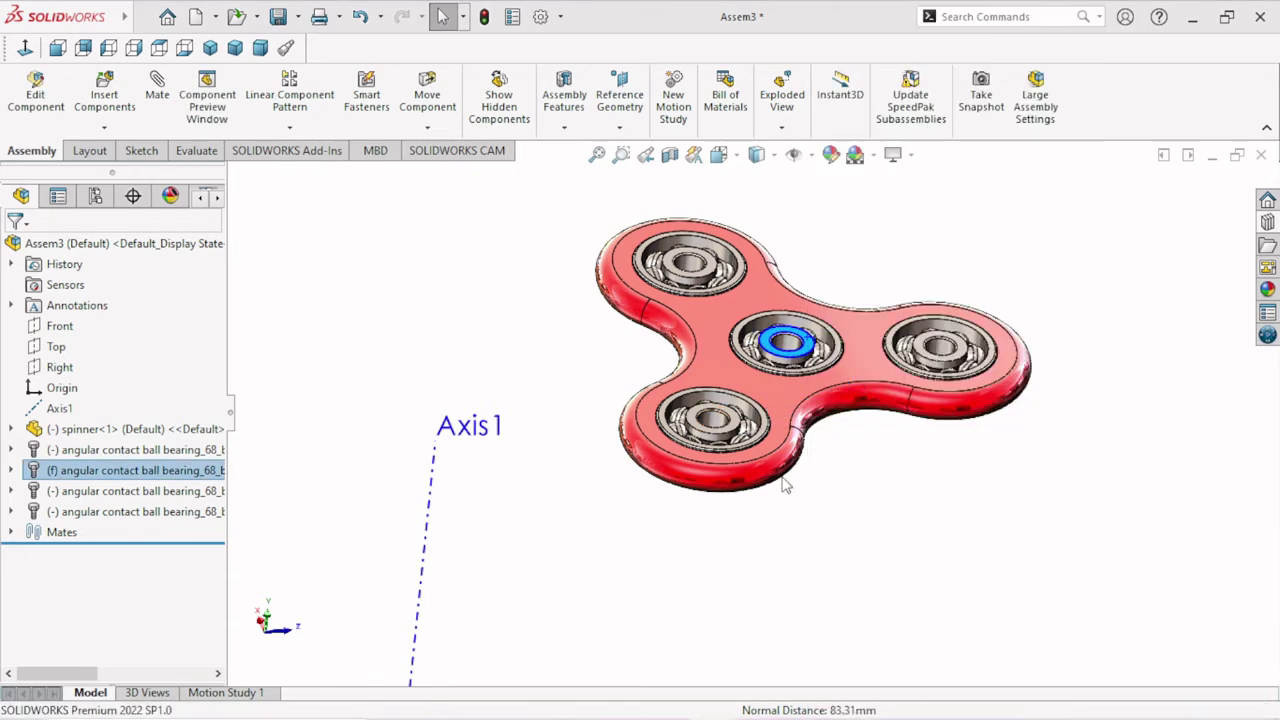
{"action": "scroll", "coordinate": [786, 517], "scroll_direction": "up", "scroll_amount": 3}
{"action": "scroll", "coordinate": [781, 500], "scroll_direction": "down", "scroll_amount": 2}
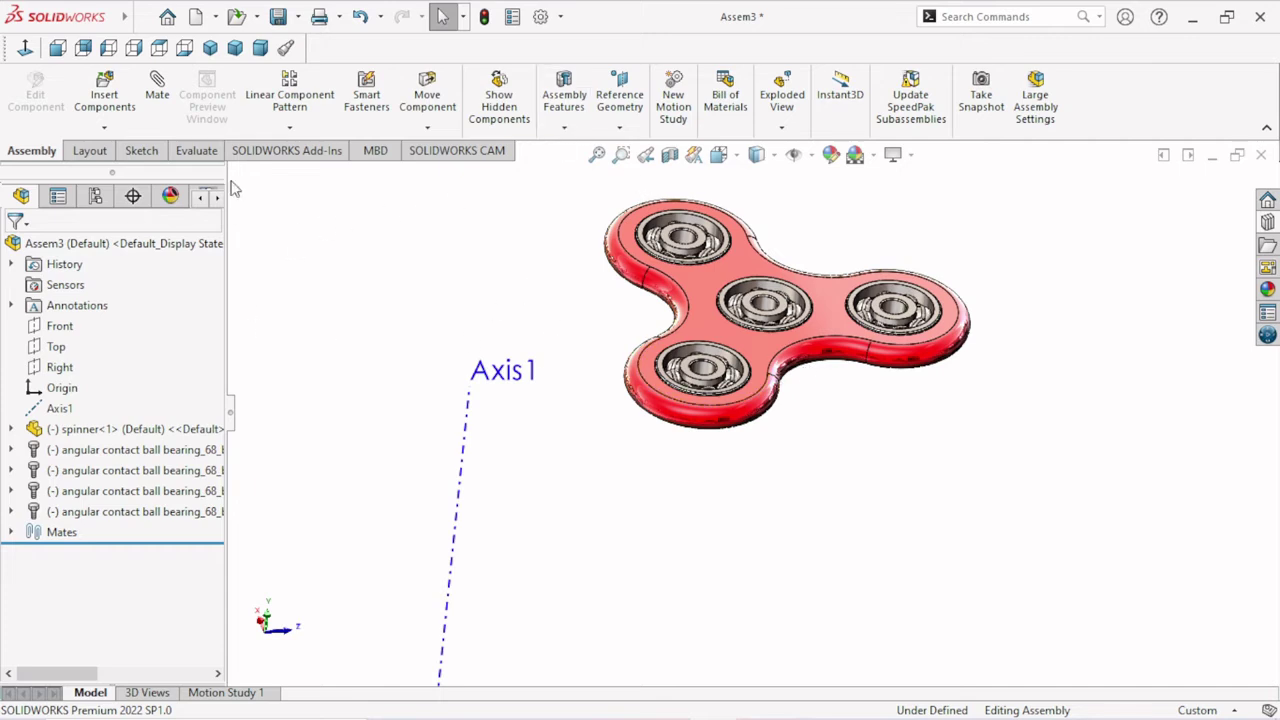
{"action": "left_click", "coordinate": [157, 111]}
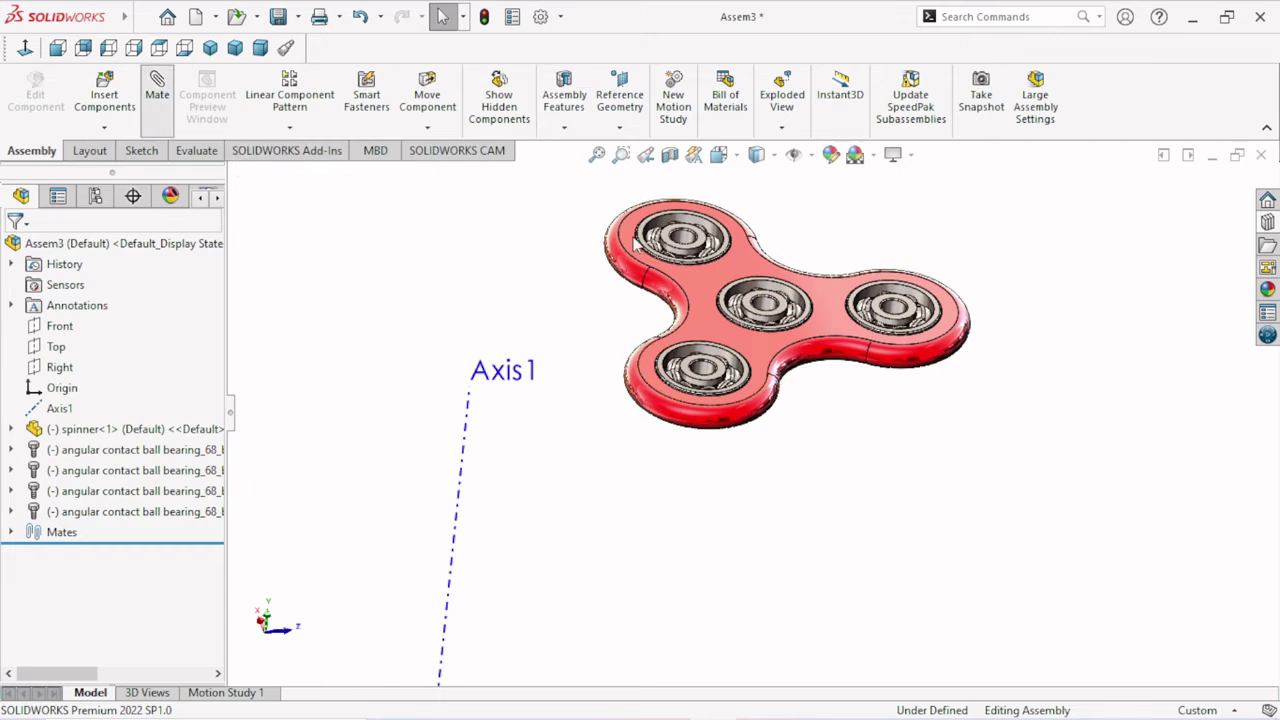
- Mate the centre bearing's circular edge concentric with Axis1
{"action": "left_click", "coordinate": [765, 305]}
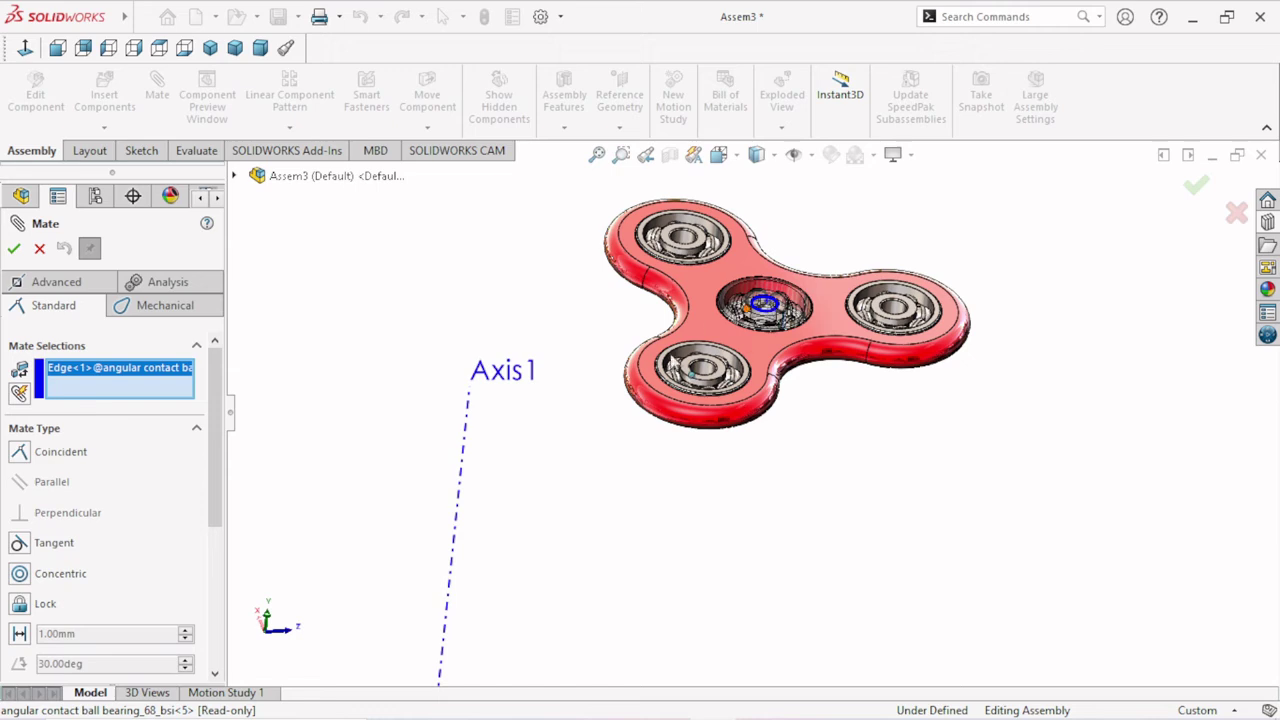
{"action": "left_click", "coordinate": [462, 482]}
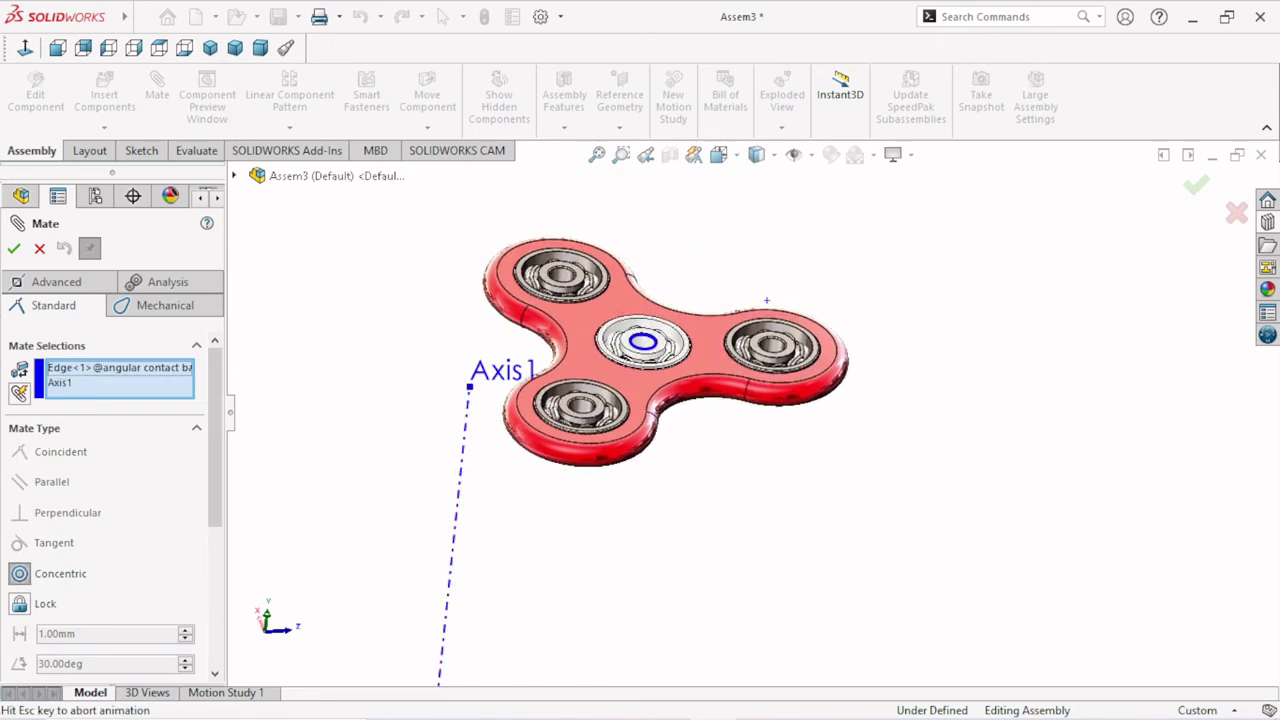
{"action": "scroll", "coordinate": [635, 517], "scroll_direction": "up", "scroll_amount": 4}
{"action": "scroll", "coordinate": [600, 440], "scroll_direction": "down", "scroll_amount": 4}
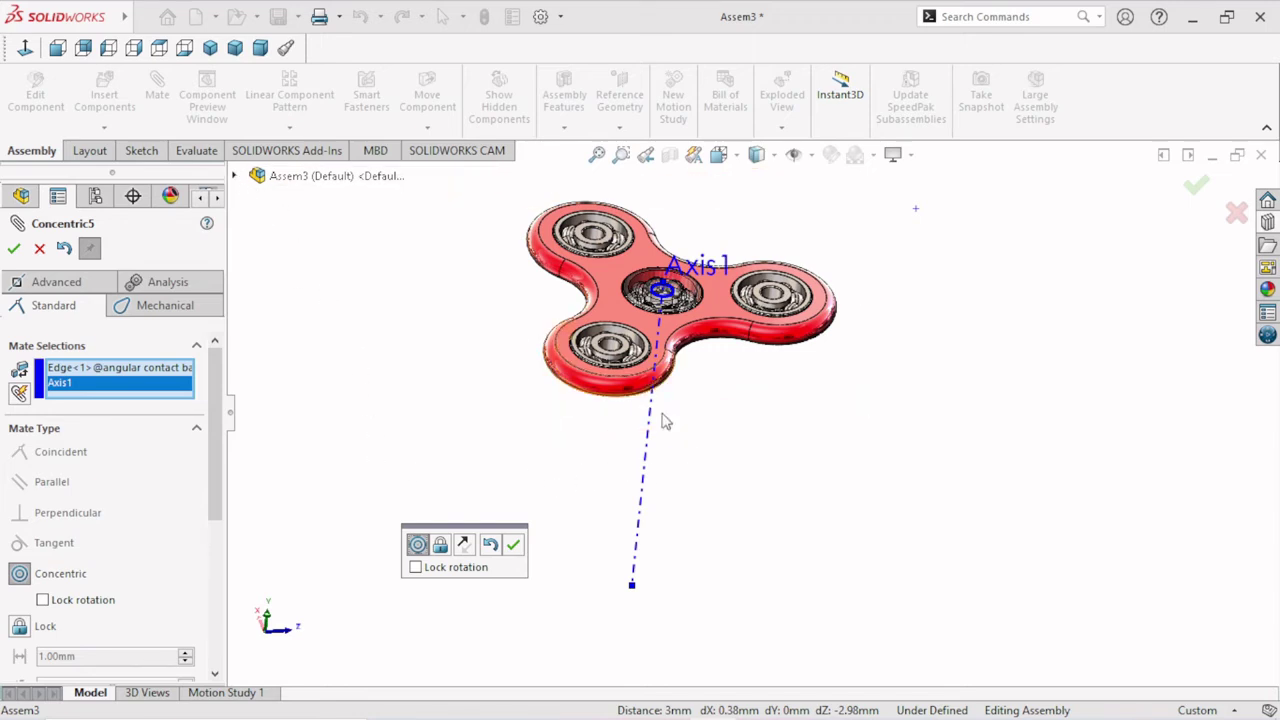
{"action": "left_click", "coordinate": [513, 546]}
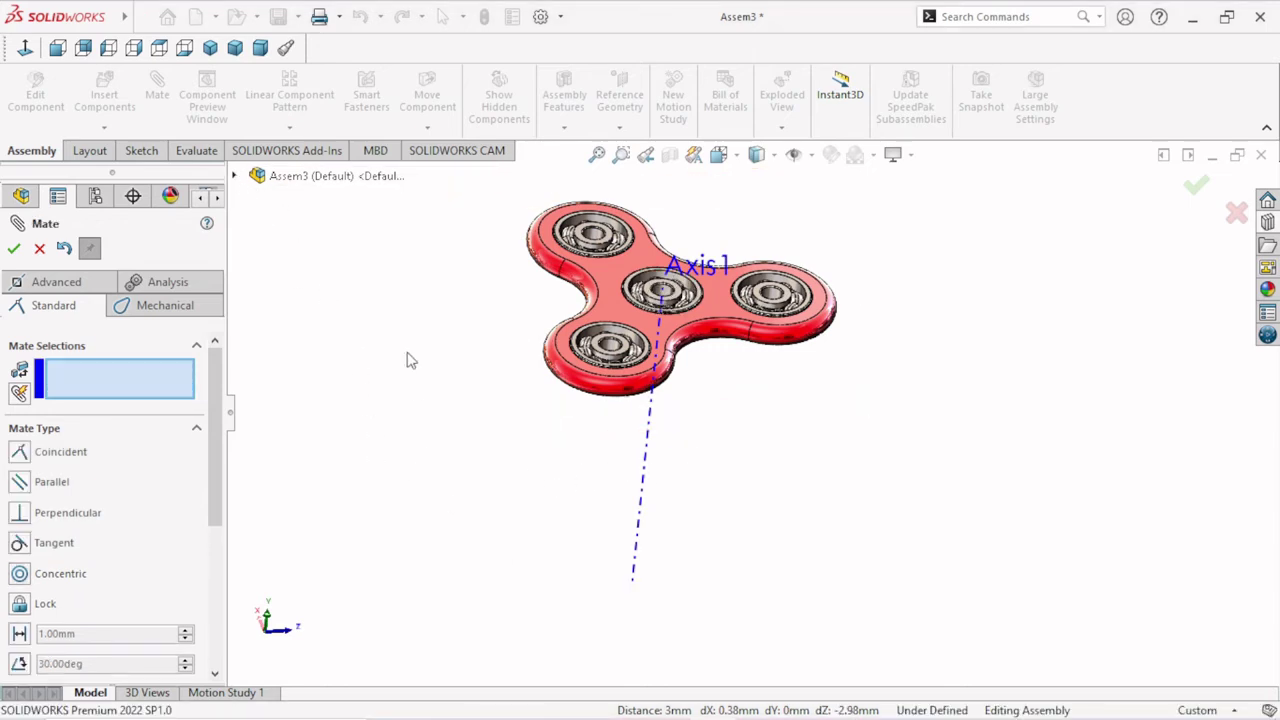
- Pick the Top plane and the spinner's flat face and accept a Coincident mate
{"action": "left_click", "coordinate": [234, 176]}
{"action": "left_click", "coordinate": [300, 281]}
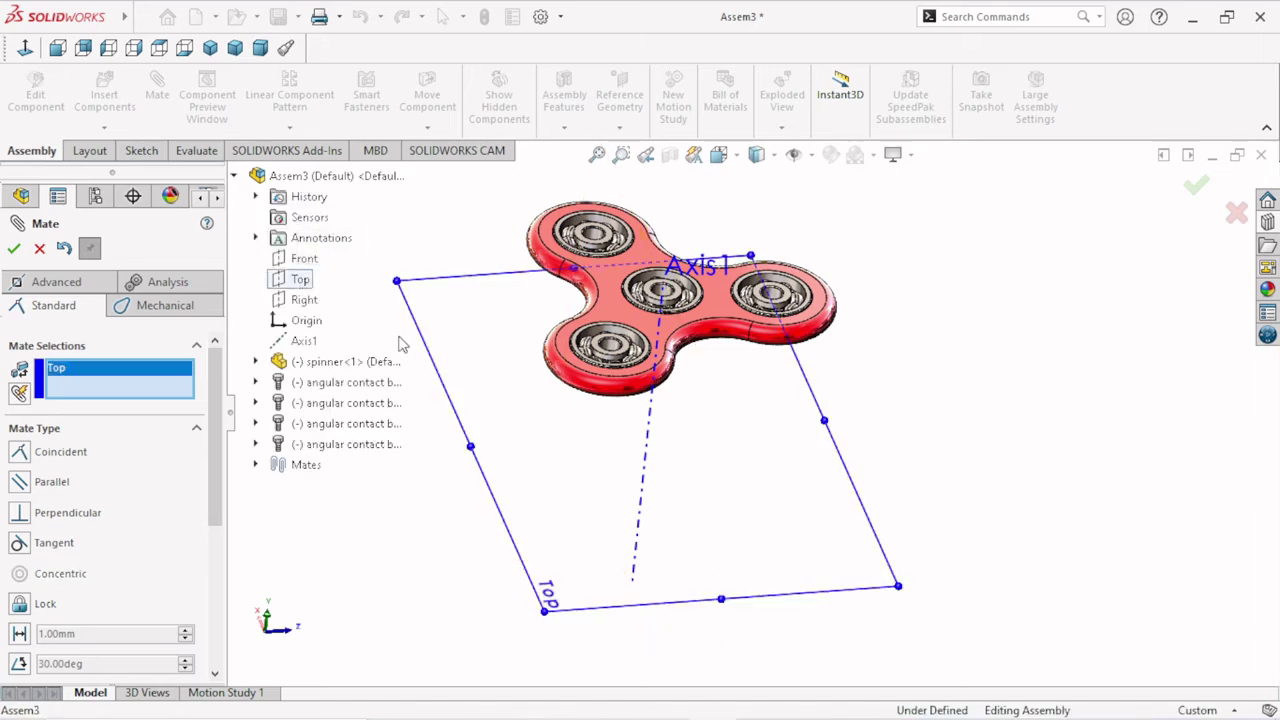
{"action": "mouse_move", "coordinate": [631, 436]}
{"action": "middle_mouse_down"}
{"action": "mouse_move", "coordinate": [600, 273]}
{"action": "mouse_move", "coordinate": [620, 214]}
{"action": "middle_mouse_up"}
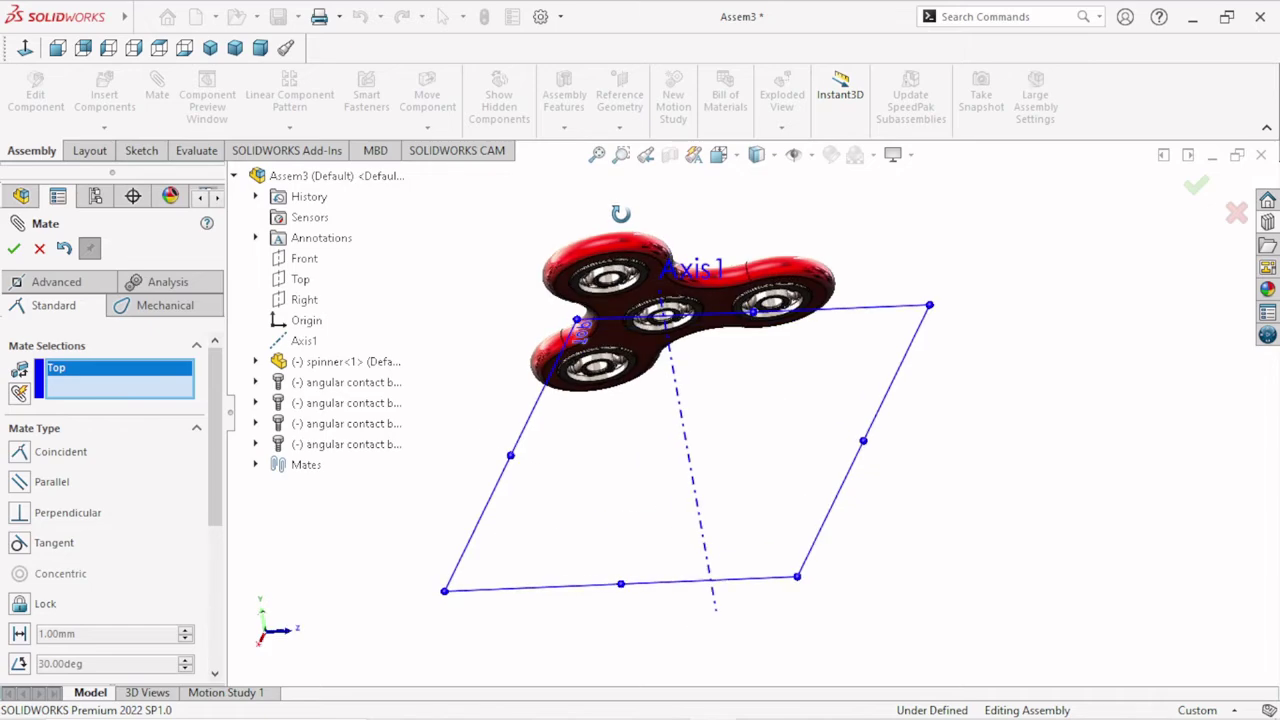
{"action": "scroll", "coordinate": [783, 377], "scroll_direction": "down", "scroll_amount": 3}
{"action": "left_click", "coordinate": [771, 373]}
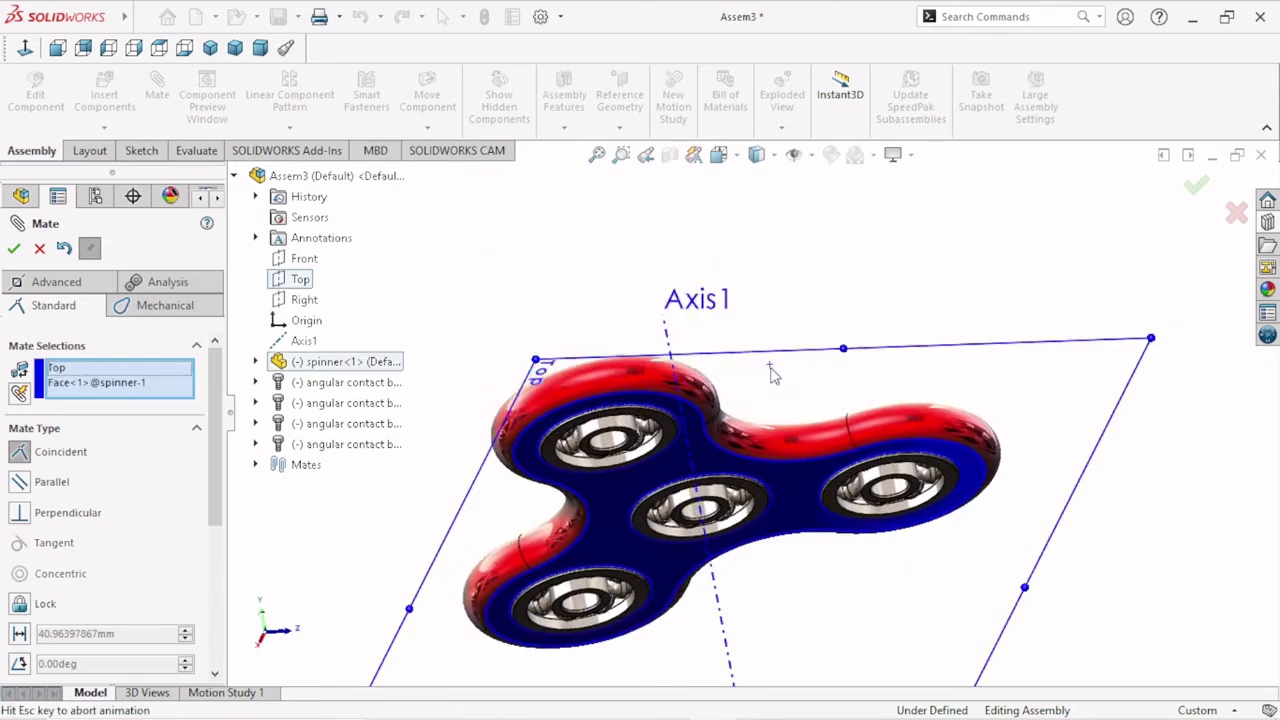
{"action": "scroll", "coordinate": [700, 440], "scroll_direction": "up", "scroll_amount": 5}
{"action": "middle_click_drag", "start_coordinate": [671, 442], "coordinate": [749, 560]}
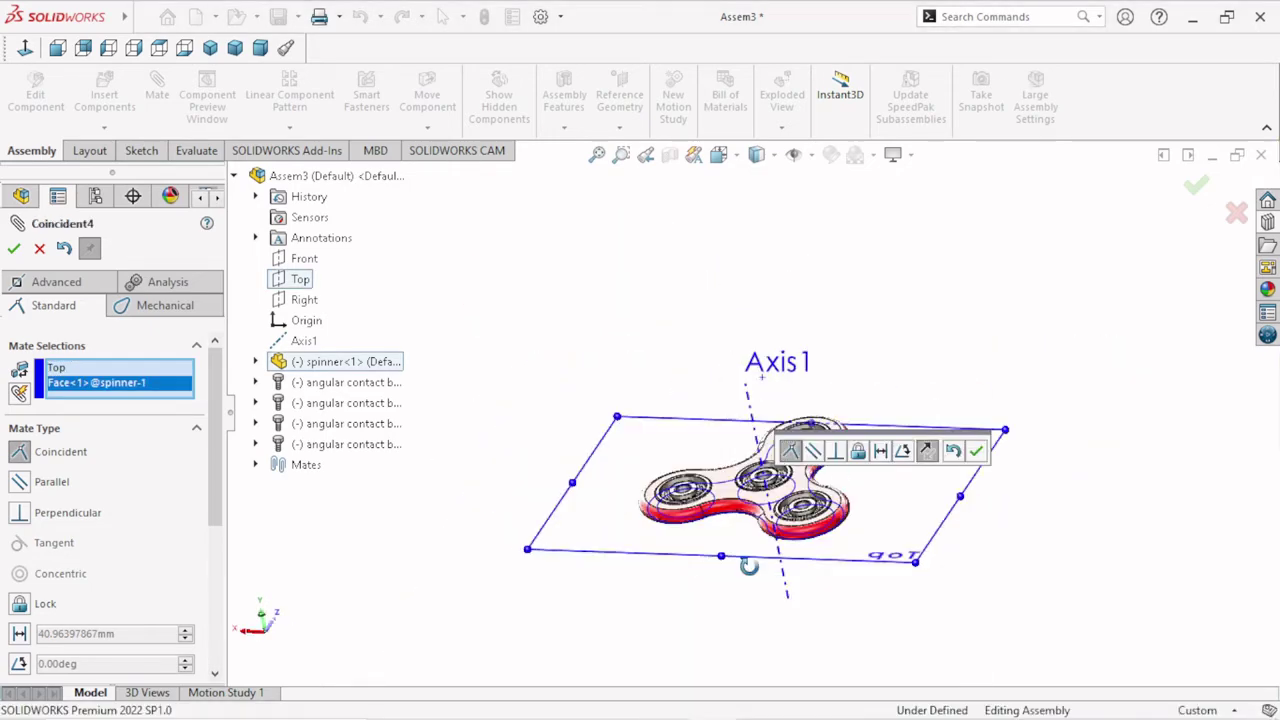
{"action": "left_click", "coordinate": [976, 451]}
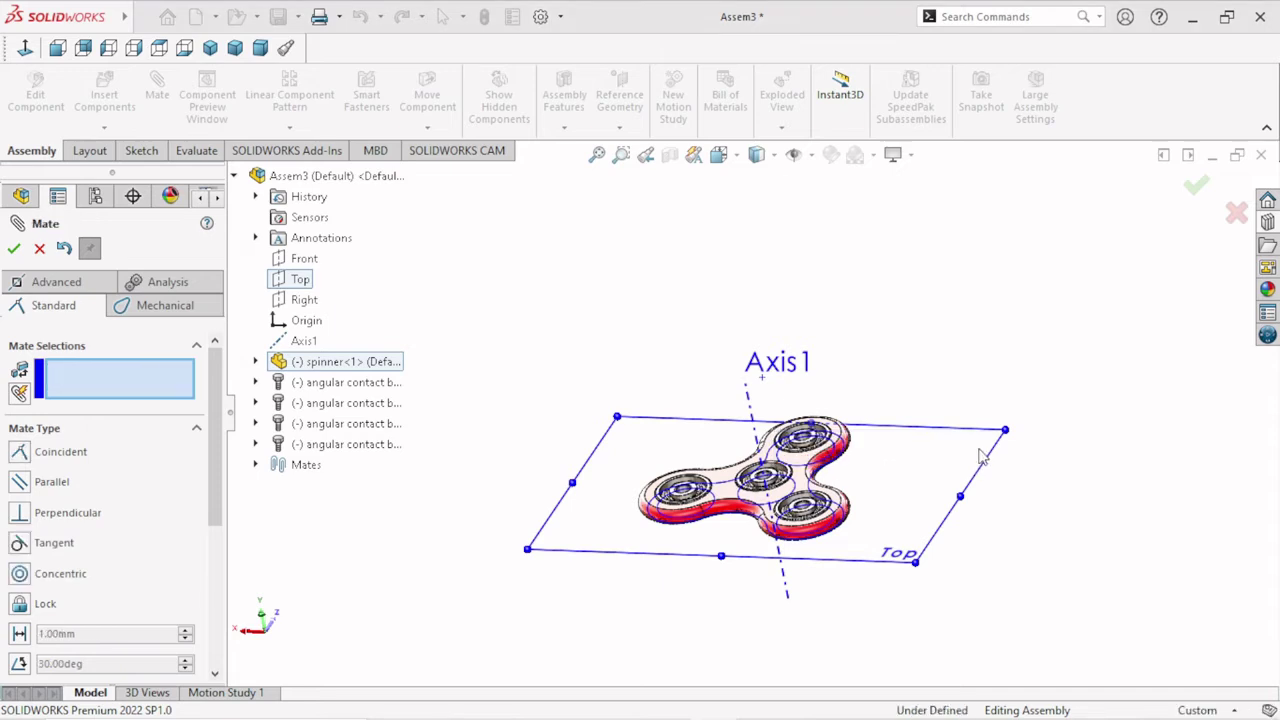
{"action": "scroll", "coordinate": [826, 503], "scroll_direction": "up", "scroll_amount": 4}
{"action": "scroll", "coordinate": [783, 470], "scroll_direction": "down", "scroll_amount": 5}
{"action": "scroll", "coordinate": [672, 422], "scroll_direction": "down", "scroll_amount": 2}
{"action": "scroll", "coordinate": [648, 425], "scroll_direction": "down", "scroll_amount": 2}
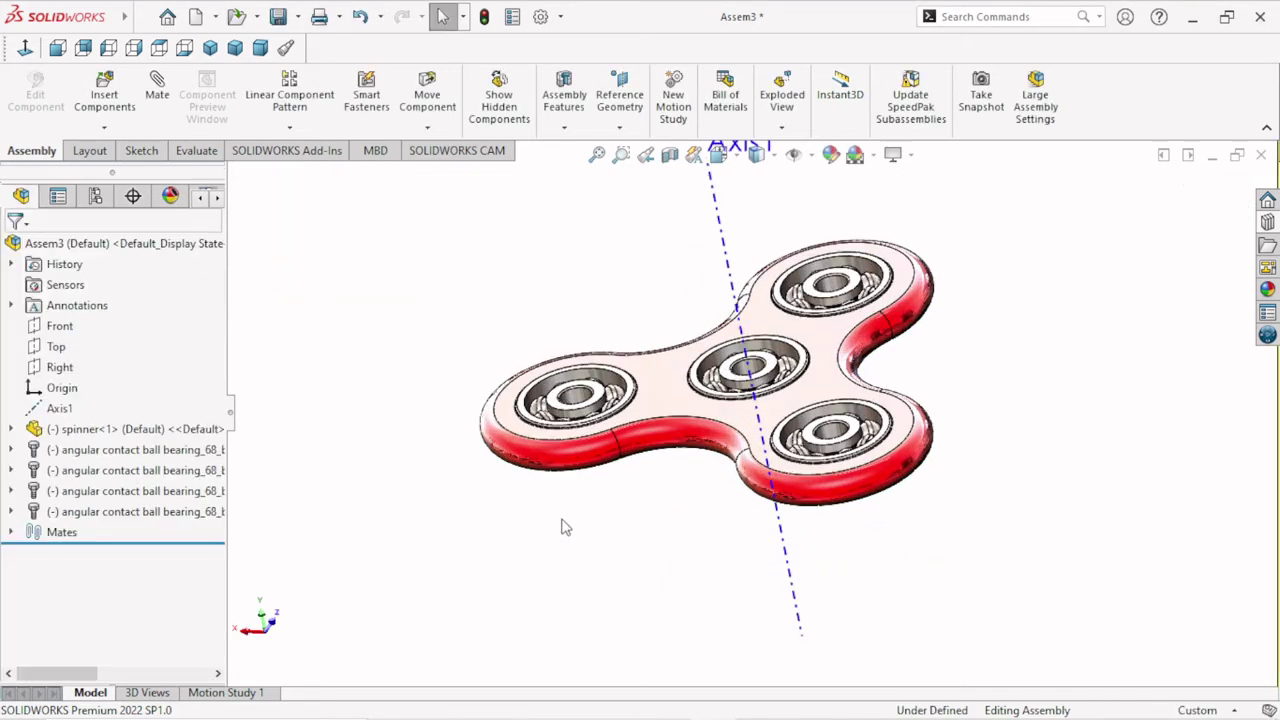
- Hide Axis1 from the assembly view
{"action": "middle_click_drag", "start_coordinate": [557, 525], "coordinate": [614, 523]}
{"action": "scroll", "coordinate": [614, 523], "scroll_direction": "up", "scroll_amount": 2}
{"action": "scroll", "coordinate": [795, 178], "scroll_direction": "down", "scroll_amount": 2}
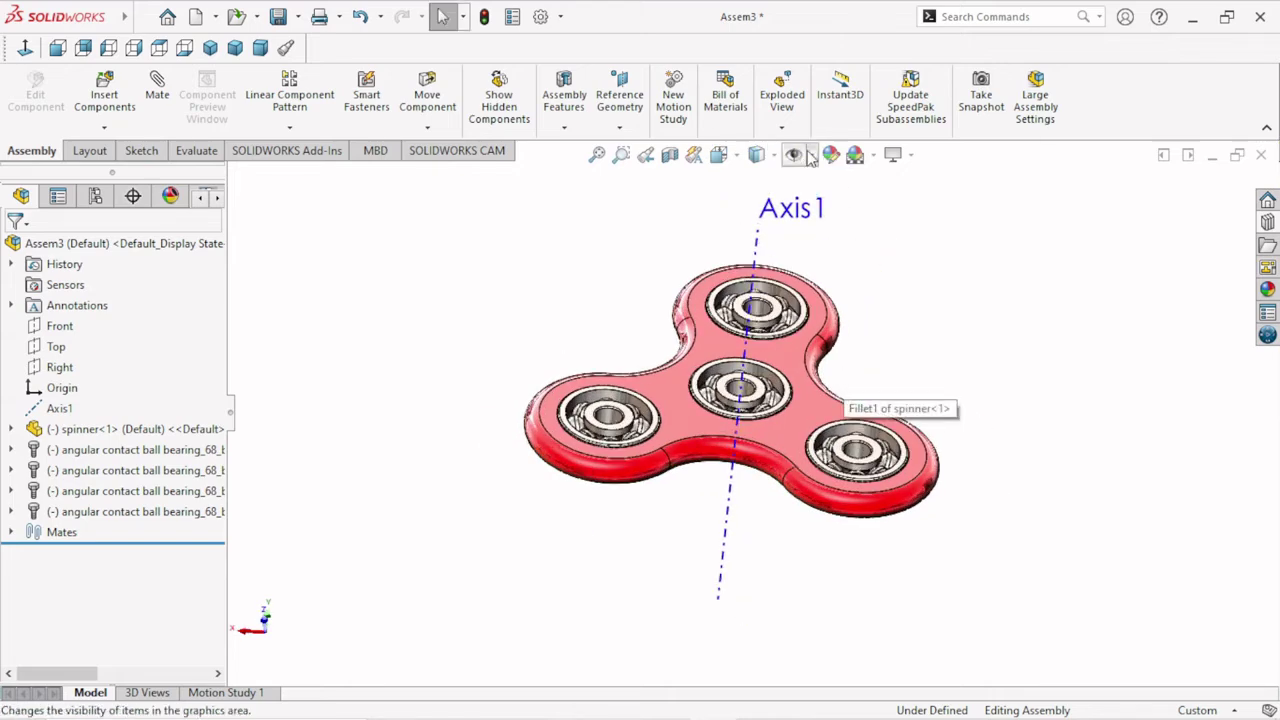
{"action": "left_click", "coordinate": [814, 156]}
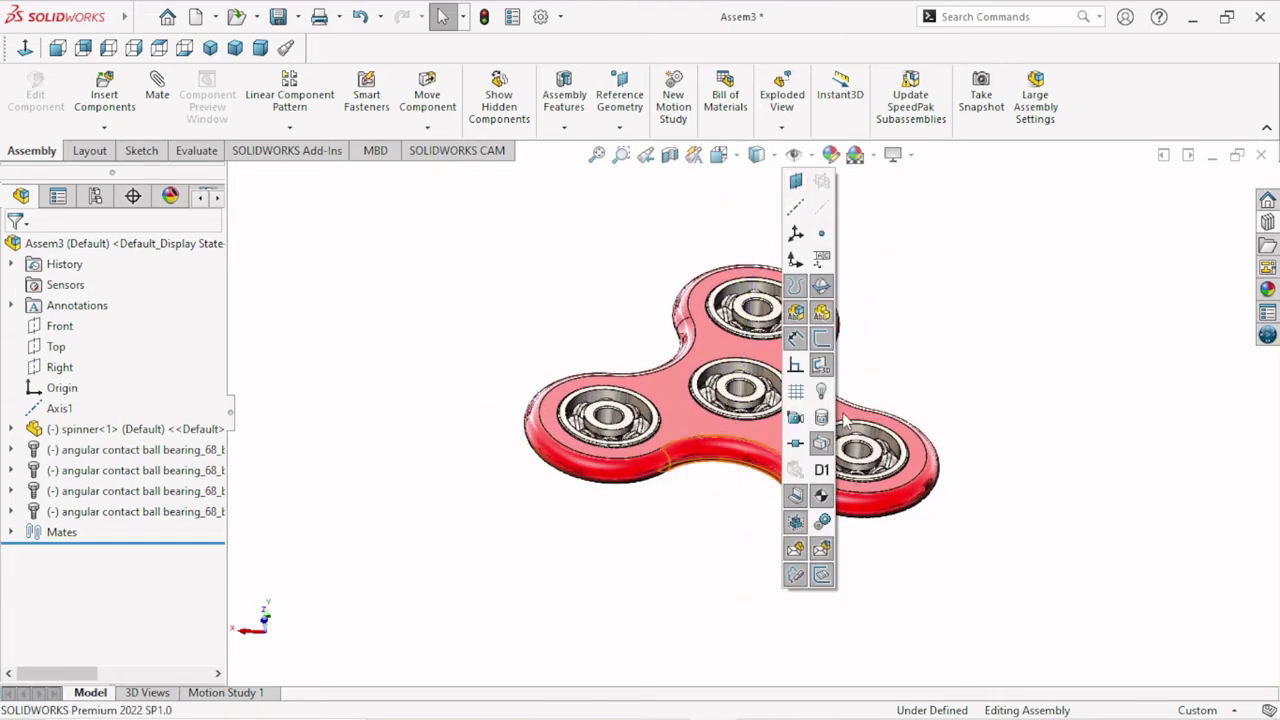
{"action": "scroll", "coordinate": [963, 400], "scroll_direction": "up", "scroll_amount": 1}
{"action": "scroll", "coordinate": [806, 432], "scroll_direction": "down", "scroll_amount": 3}
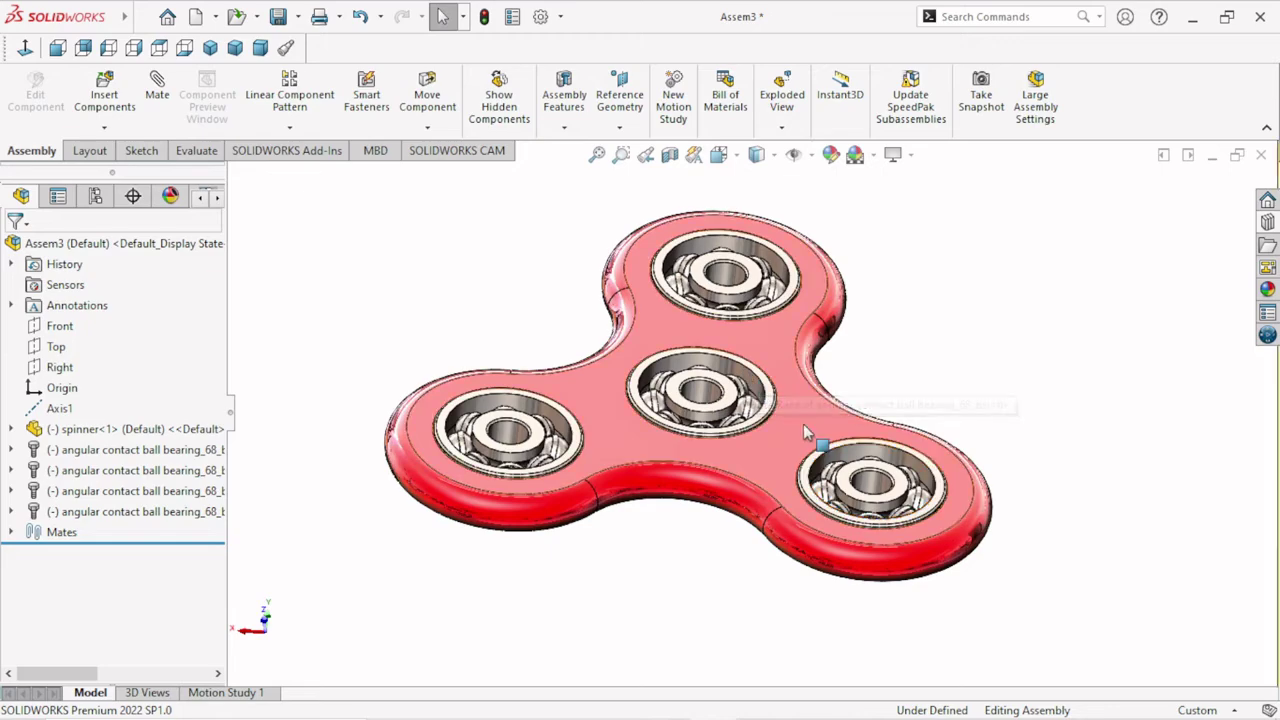
- Drag the spinner body and centre bearing to confirm they turn freely about the axis
{"action": "mouse_move", "coordinate": [806, 432]}
{"action": "left_mouse_down"}
{"action": "mouse_move", "coordinate": [618, 470]}
{"action": "mouse_move", "coordinate": [708, 453]}
{"action": "left_mouse_up"}
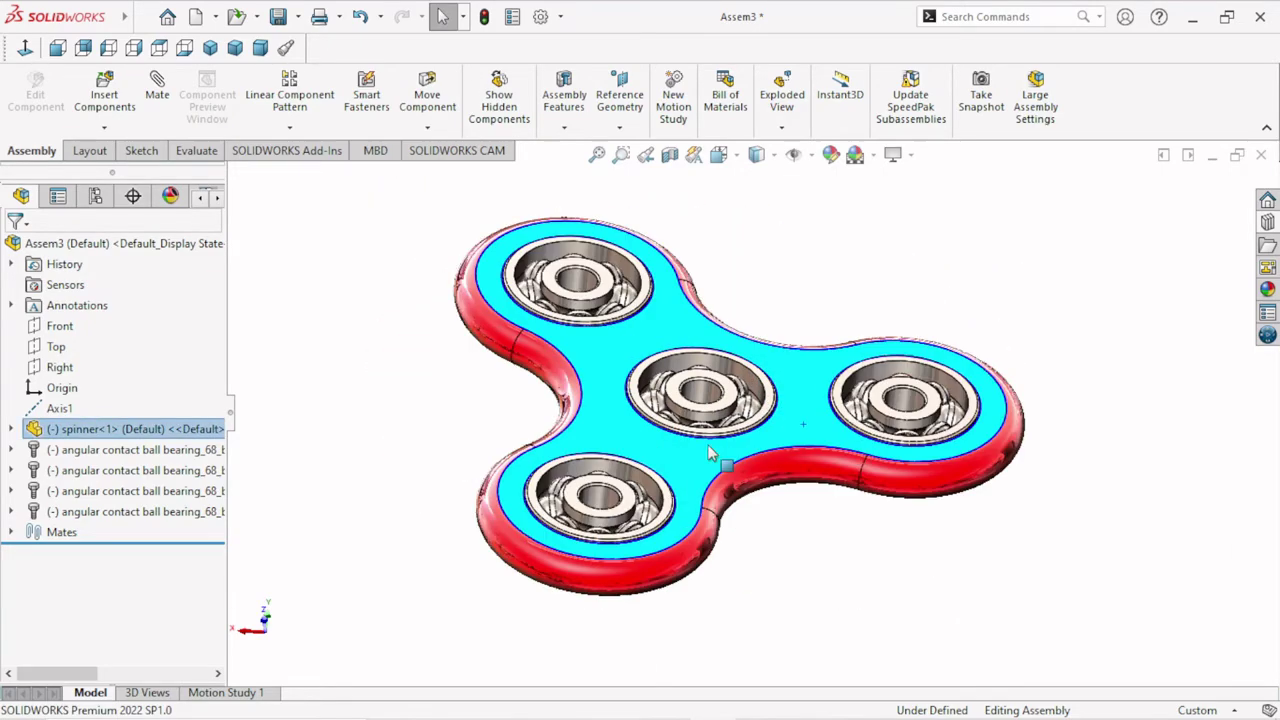
{"action": "left_click", "coordinate": [937, 534]}
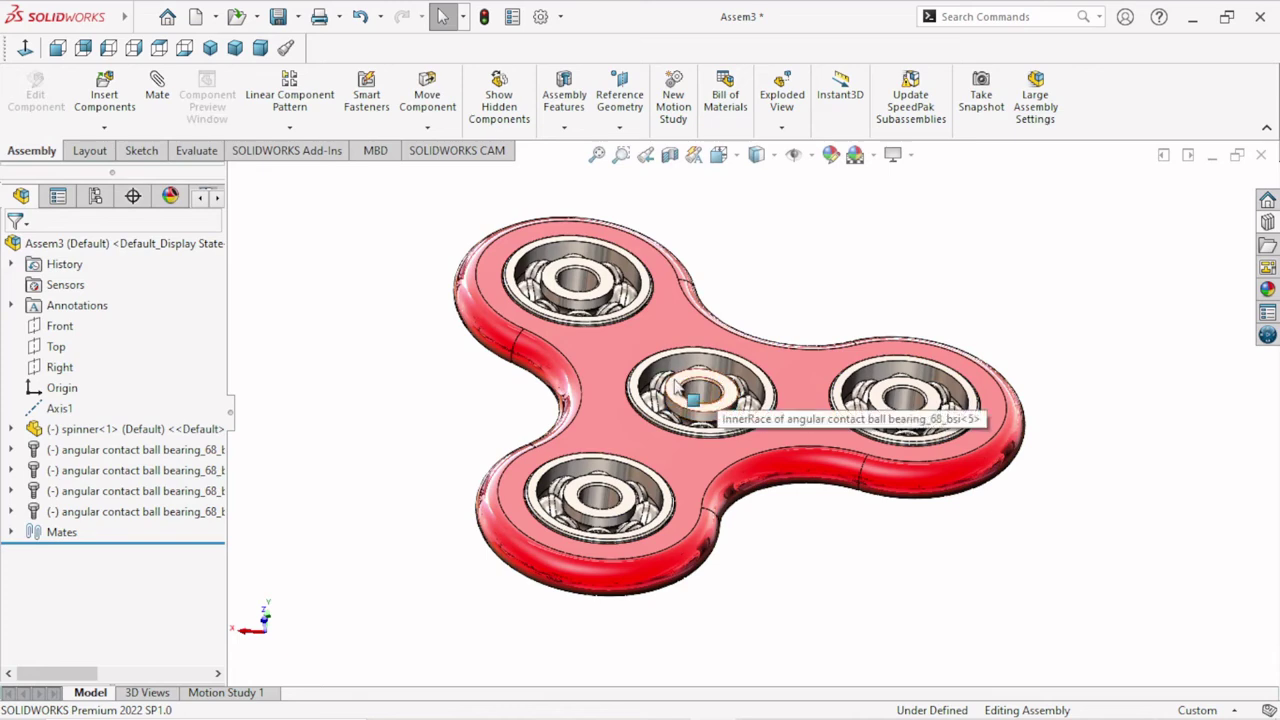
{"action": "left_click", "coordinate": [680, 388]}
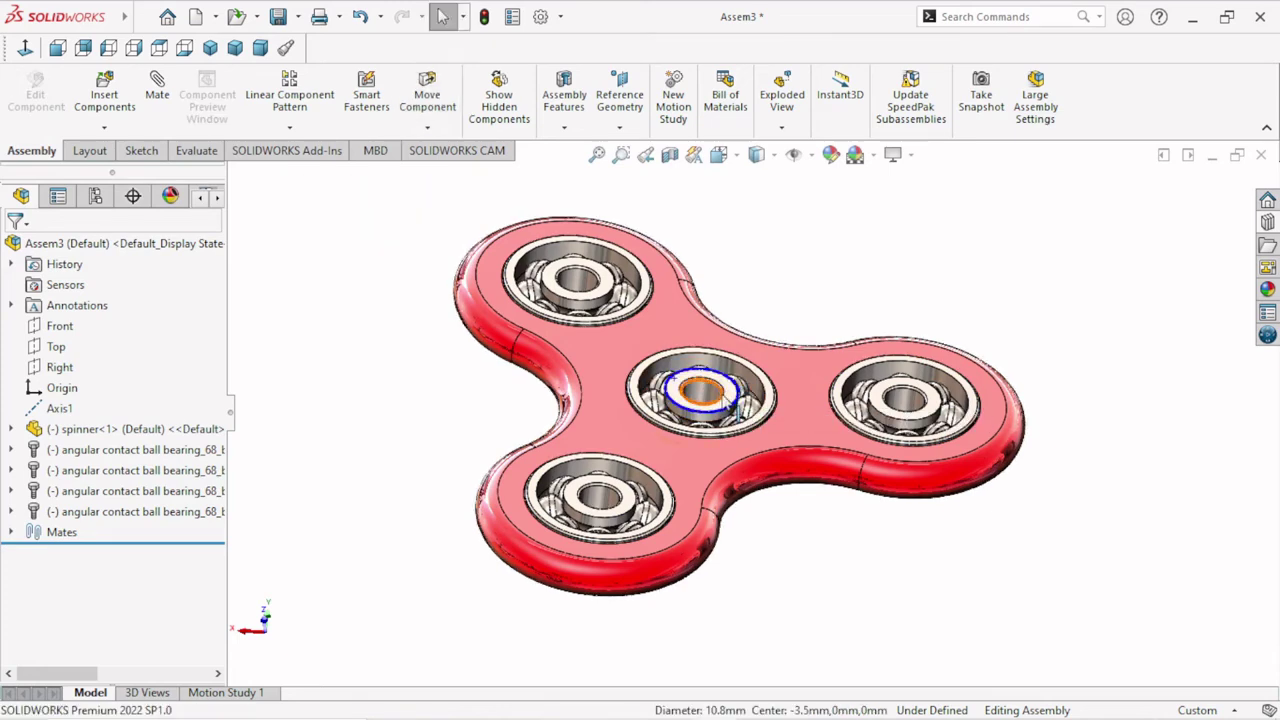
{"action": "left_click", "coordinate": [705, 392]}
{"action": "mouse_move", "coordinate": [705, 392]}
{"action": "left_mouse_down"}
{"action": "mouse_move", "coordinate": [687, 467]}
{"action": "mouse_move", "coordinate": [700, 450]}
{"action": "mouse_move", "coordinate": [665, 447]}
{"action": "mouse_move", "coordinate": [683, 362]}
{"action": "mouse_move", "coordinate": [610, 380]}
{"action": "left_mouse_up"}
{"action": "left_click", "coordinate": [622, 388]}
{"action": "middle_click_drag", "start_coordinate": [622, 388], "coordinate": [862, 548]}
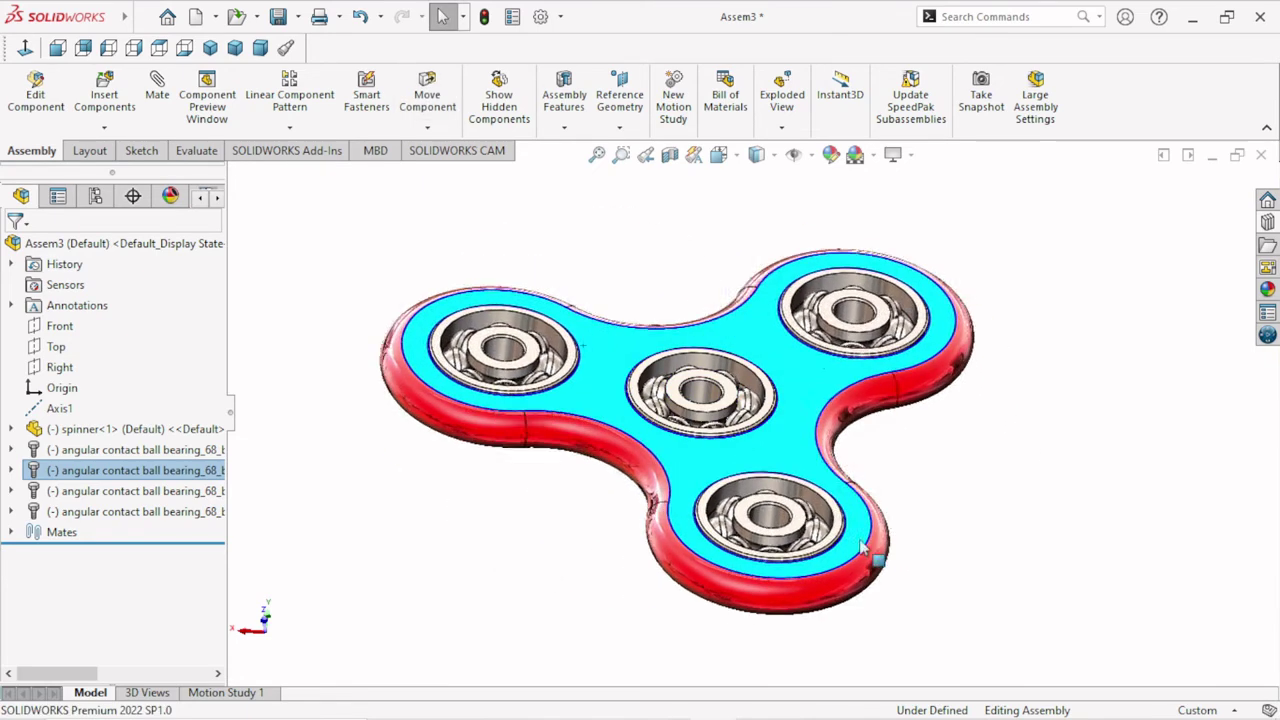
{"action": "mouse_move", "coordinate": [862, 548]}
{"action": "left_mouse_down"}
{"action": "mouse_move", "coordinate": [652, 350]}
{"action": "mouse_move", "coordinate": [820, 628]}
{"action": "mouse_move", "coordinate": [770, 587]}
{"action": "left_mouse_up"}
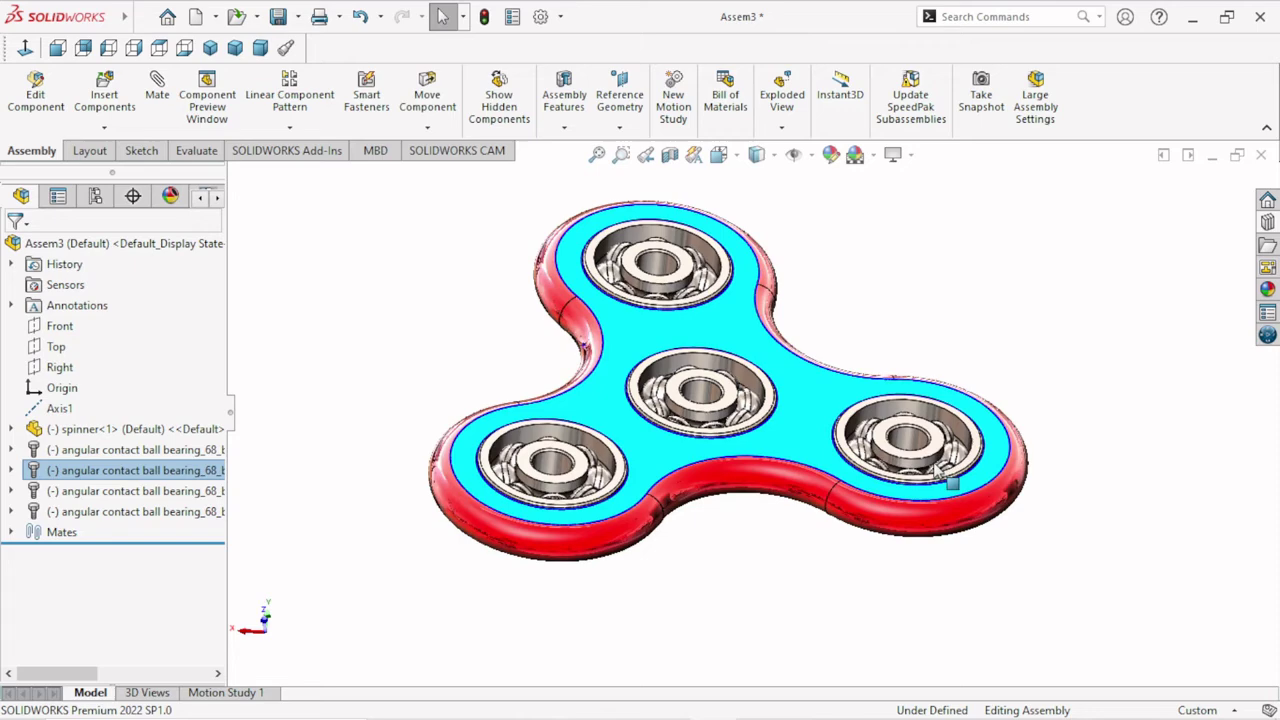
{"action": "left_click", "coordinate": [770, 587]}
{"action": "mouse_move", "coordinate": [680, 434]}
{"action": "middle_mouse_down"}
{"action": "mouse_move", "coordinate": [766, 494]}
{"action": "mouse_move", "coordinate": [817, 449]}
{"action": "mouse_move", "coordinate": [1037, 380]}
{"action": "mouse_move", "coordinate": [1028, 404]}
{"action": "middle_mouse_up"}
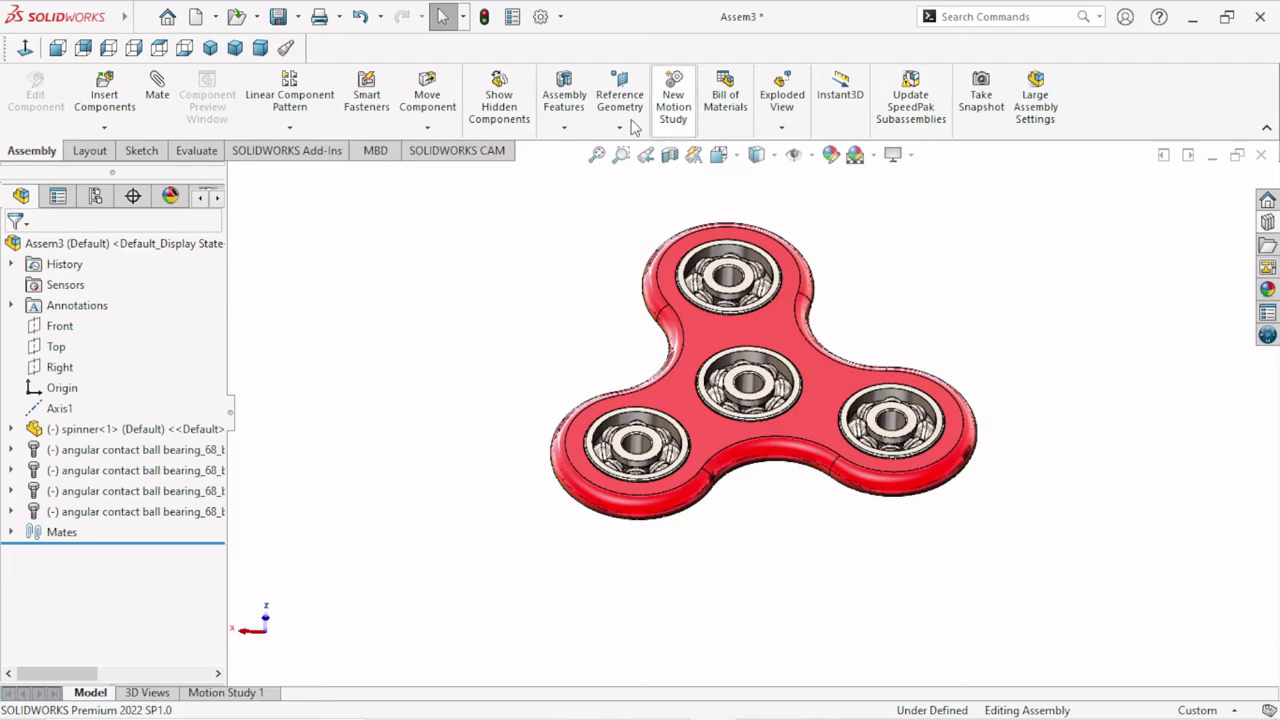
- Return the assembly to an isometric view and zoom in on the spinner
{"action": "left_click", "coordinate": [209, 50]}
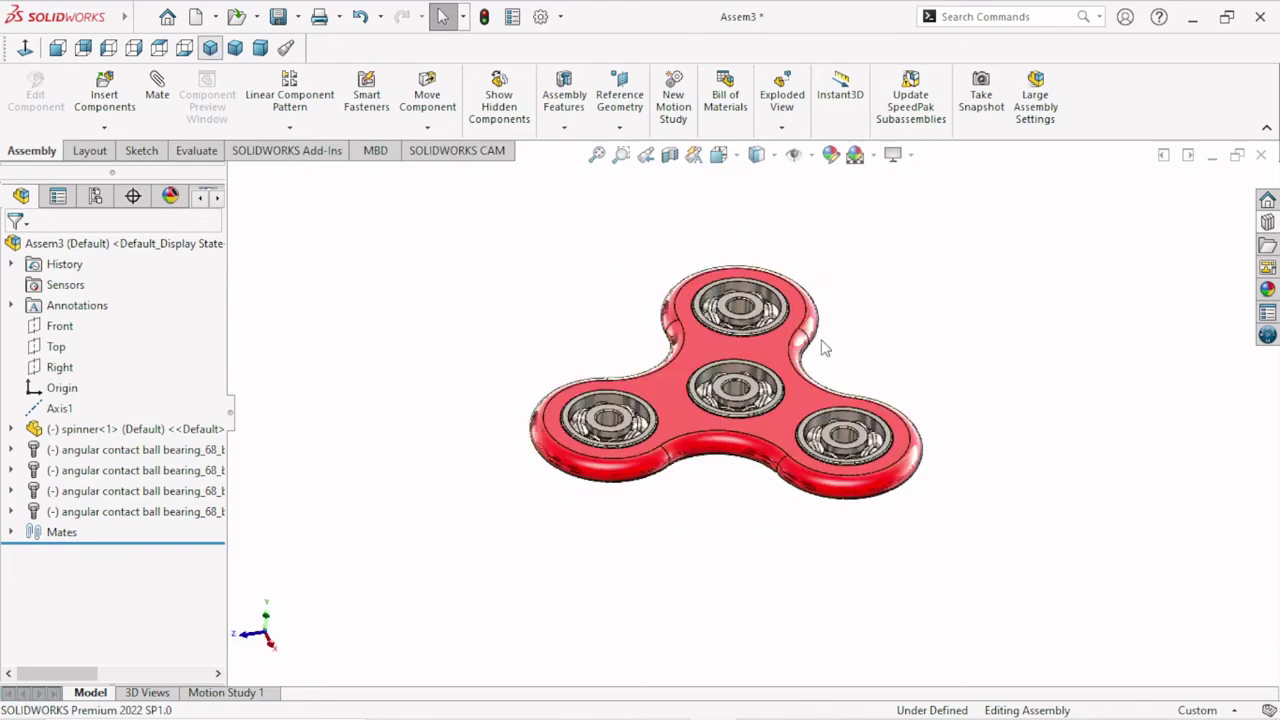
{"action": "scroll", "coordinate": [826, 465], "scroll_direction": "down", "scroll_amount": 2}
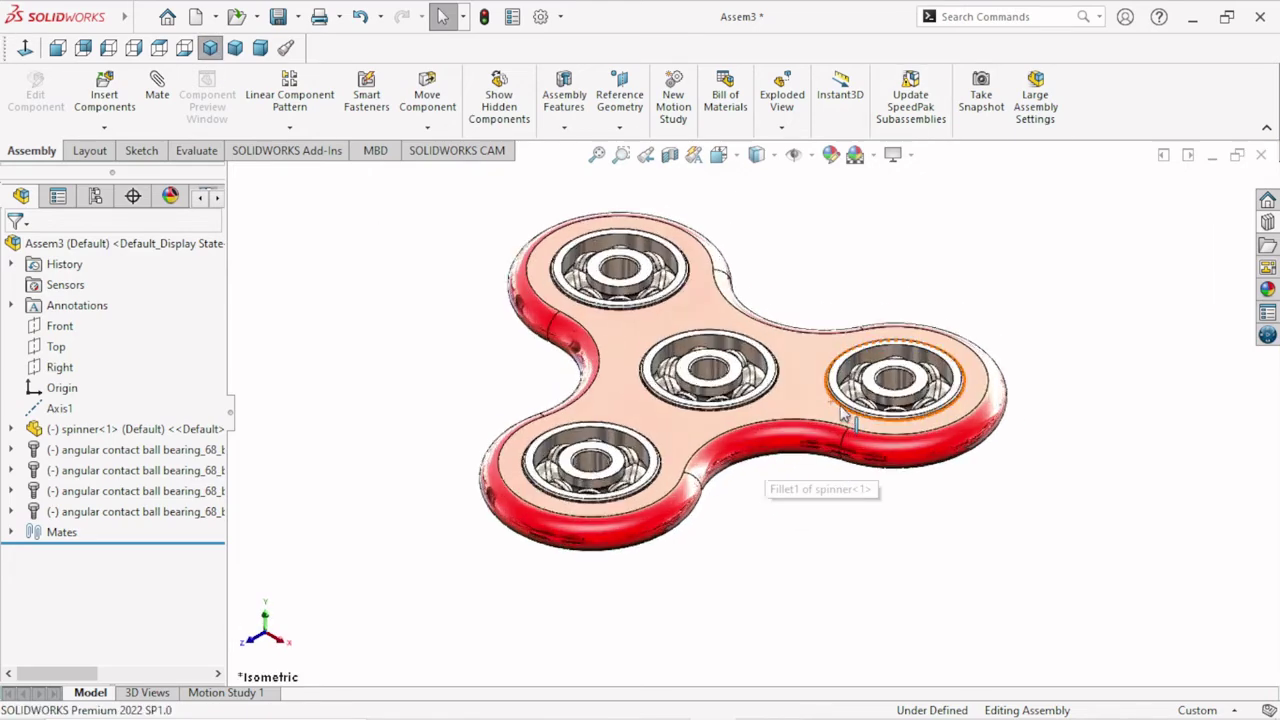
{"action": "scroll", "coordinate": [840, 430], "scroll_direction": "down", "scroll_amount": 2}
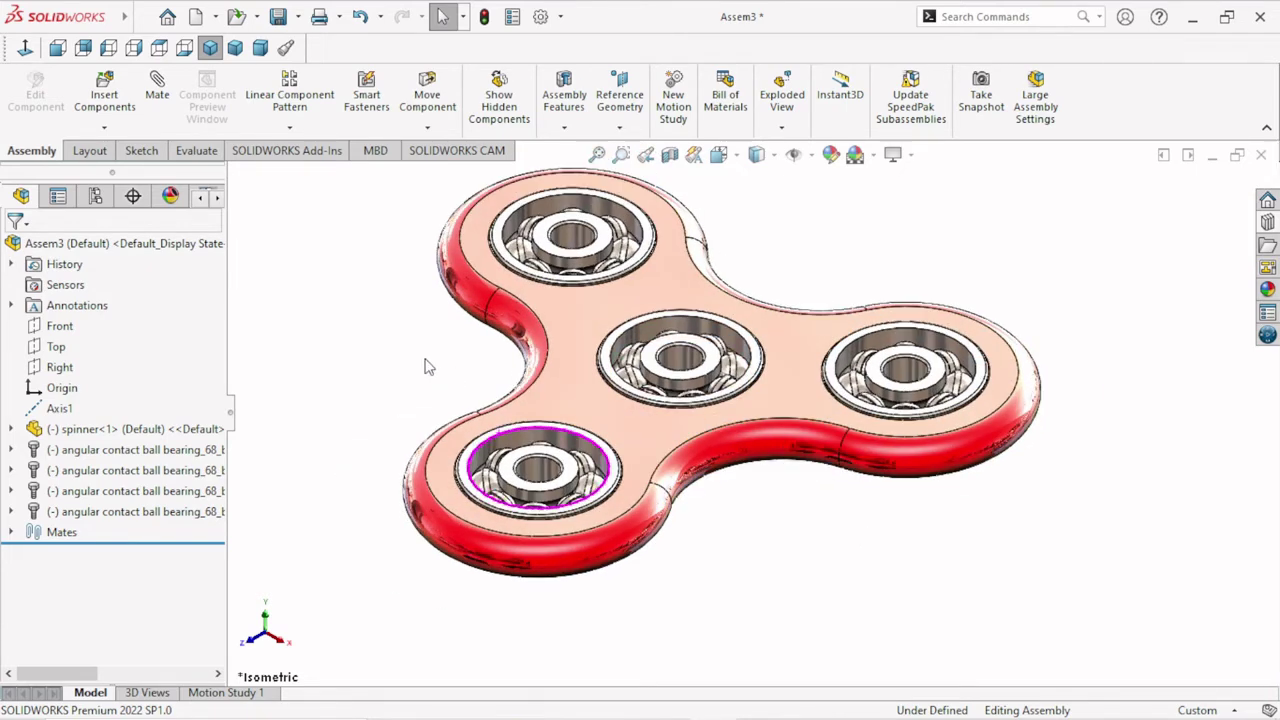
{"action": "middle_click_drag", "start_coordinate": [428, 363], "coordinate": [594, 400]}
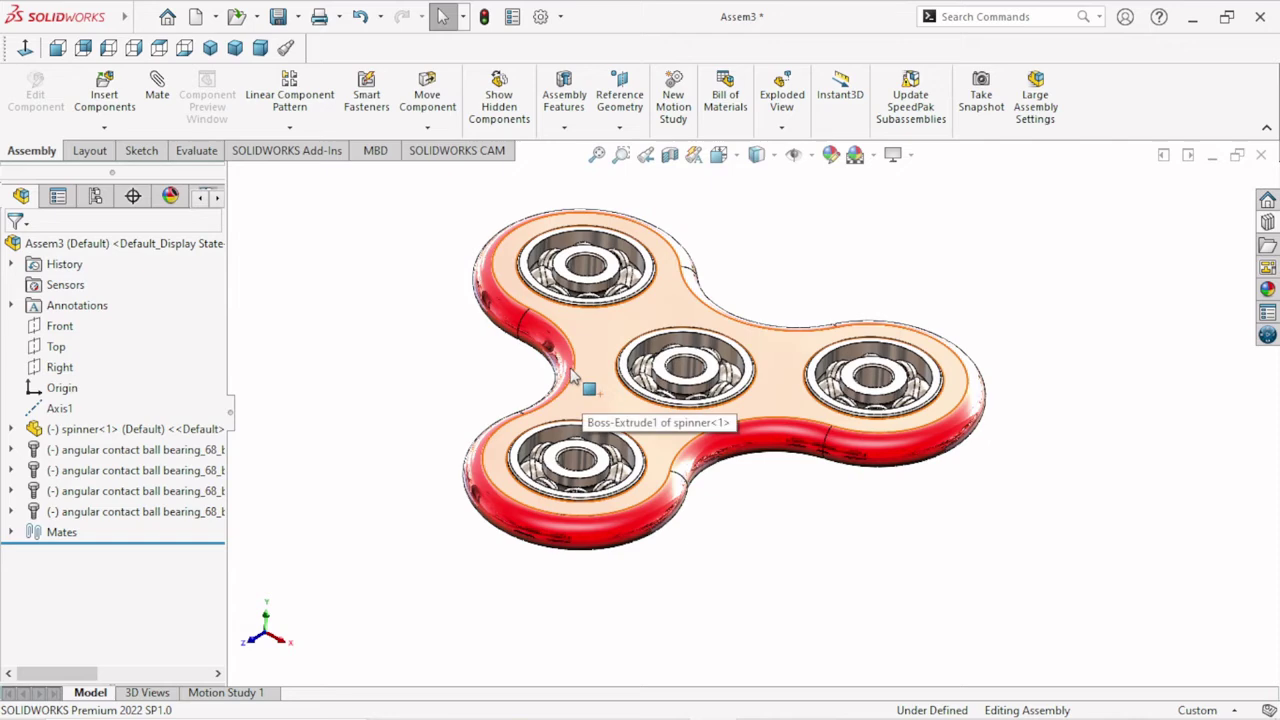
{"action": "scroll", "coordinate": [582, 388], "scroll_direction": "down", "scroll_amount": 1}
{"action": "scroll", "coordinate": [690, 455], "scroll_direction": "down", "scroll_amount": 1}
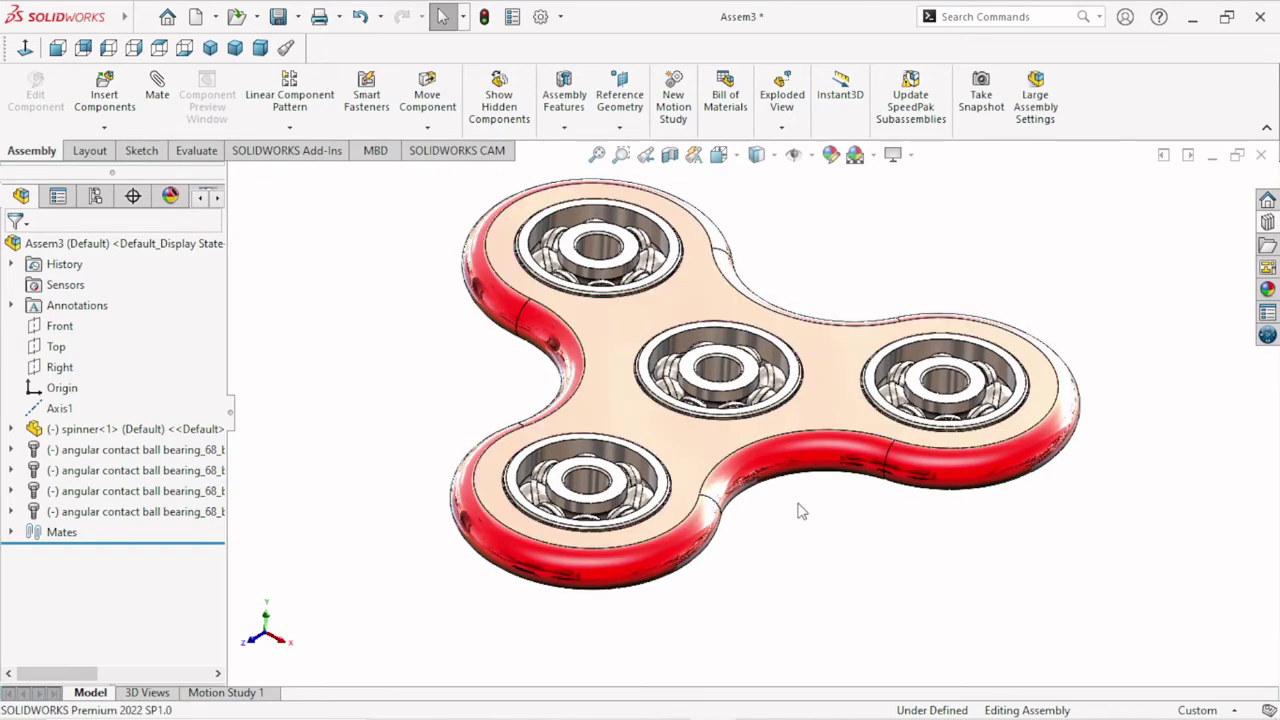
{"action": "middle_click_drag", "start_coordinate": [721, 447], "coordinate": [785, 443]}
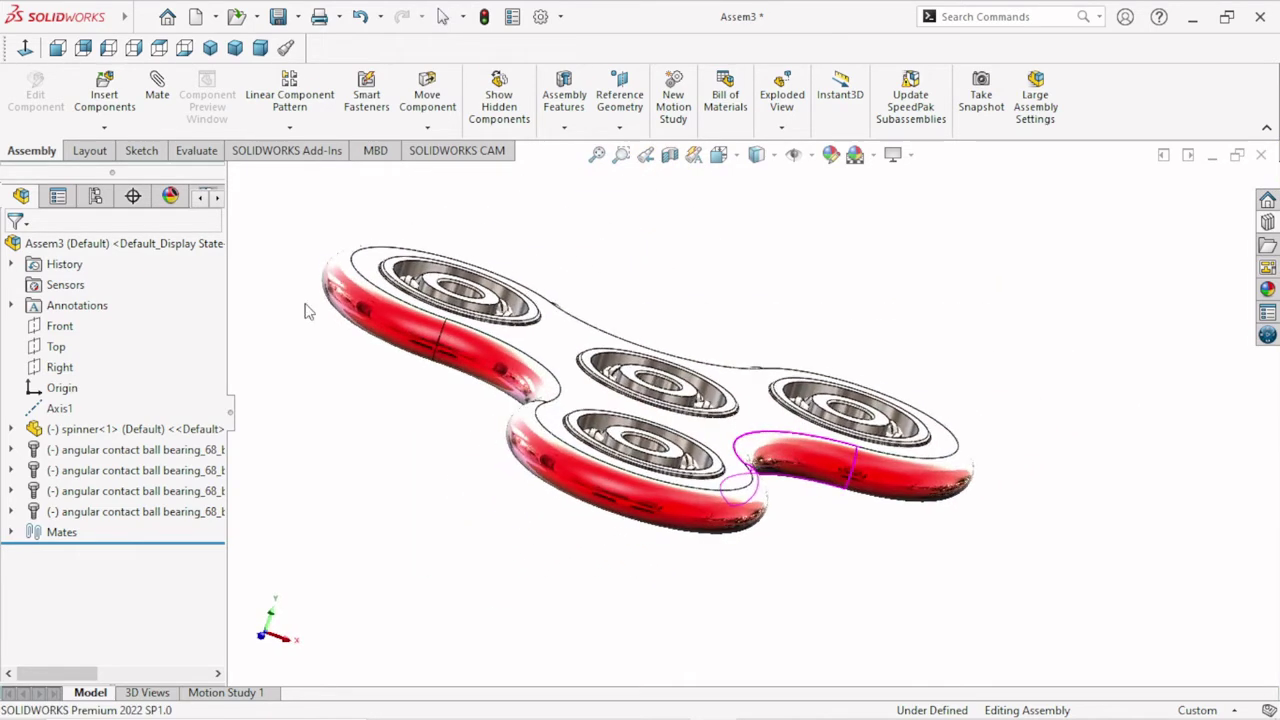
{"action": "left_click", "coordinate": [210, 48]}
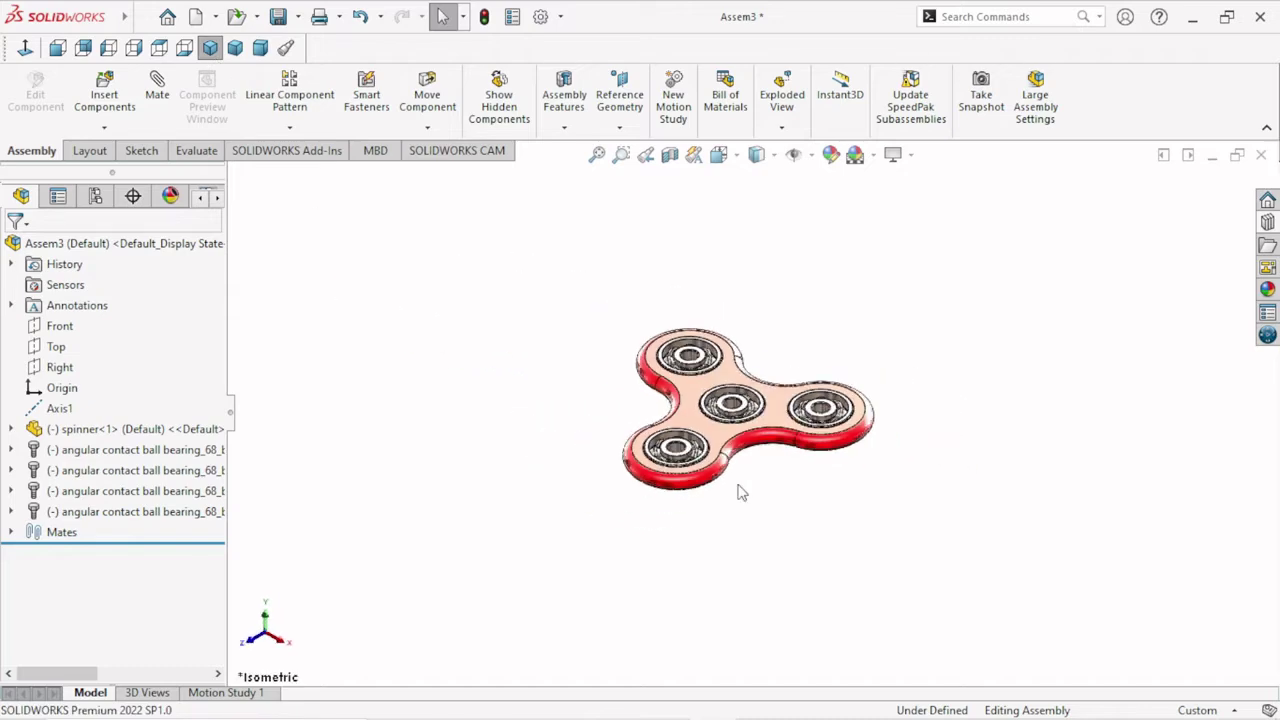
{"action": "scroll", "coordinate": [722, 426], "scroll_direction": "down", "scroll_amount": 3}
{"action": "scroll", "coordinate": [705, 475], "scroll_direction": "down", "scroll_amount": 2}
- Rotate the spinner body about its centre several times to test free rotation, then deselect
{"action": "left_click_drag", "start_coordinate": [641, 441], "coordinate": [980, 487]}
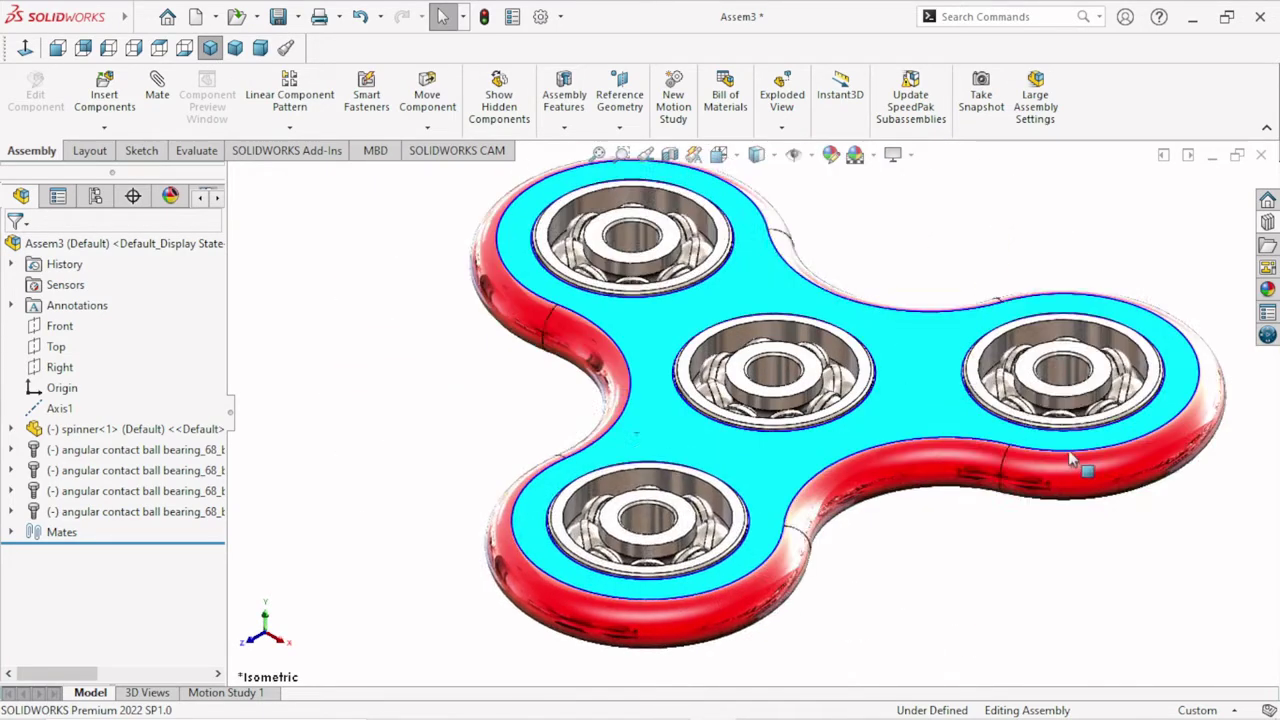
{"action": "left_click_drag", "start_coordinate": [710, 470], "coordinate": [1023, 517]}
{"action": "scroll", "coordinate": [963, 518], "scroll_direction": "up", "scroll_amount": 1}
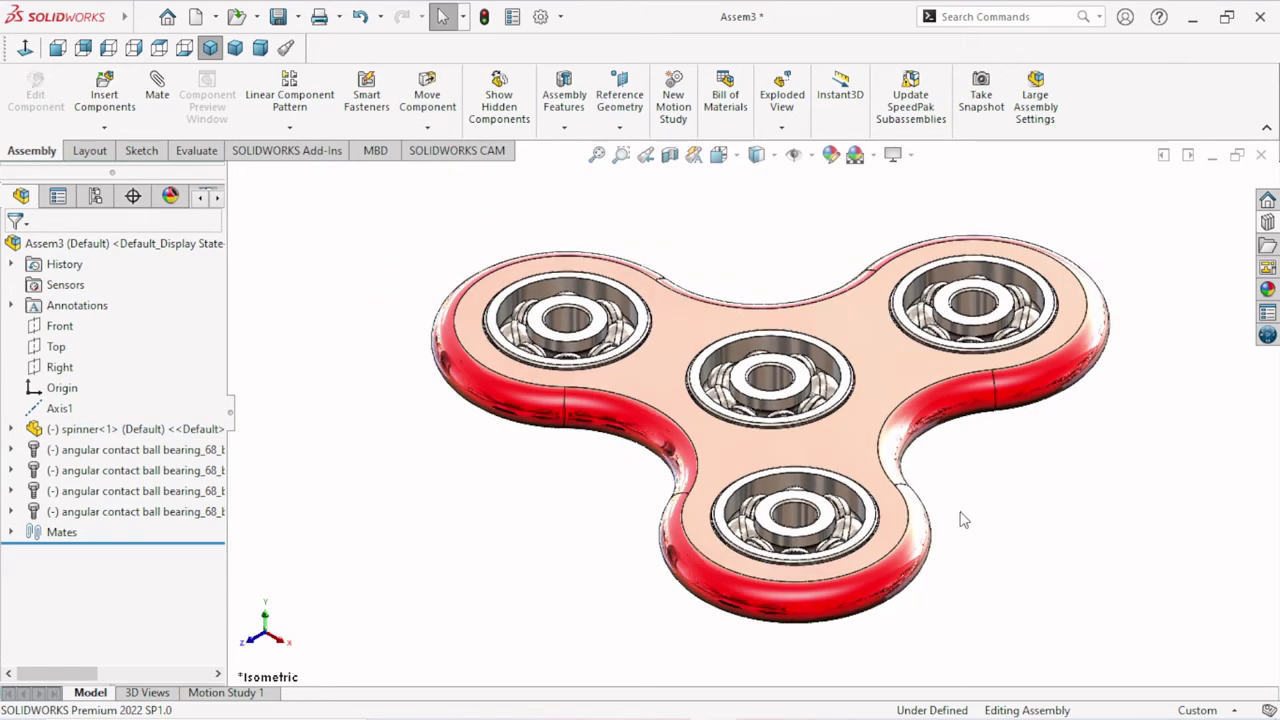
{"action": "left_click", "coordinate": [885, 557]}
{"action": "left_click_drag", "start_coordinate": [885, 557], "coordinate": [931, 523]}
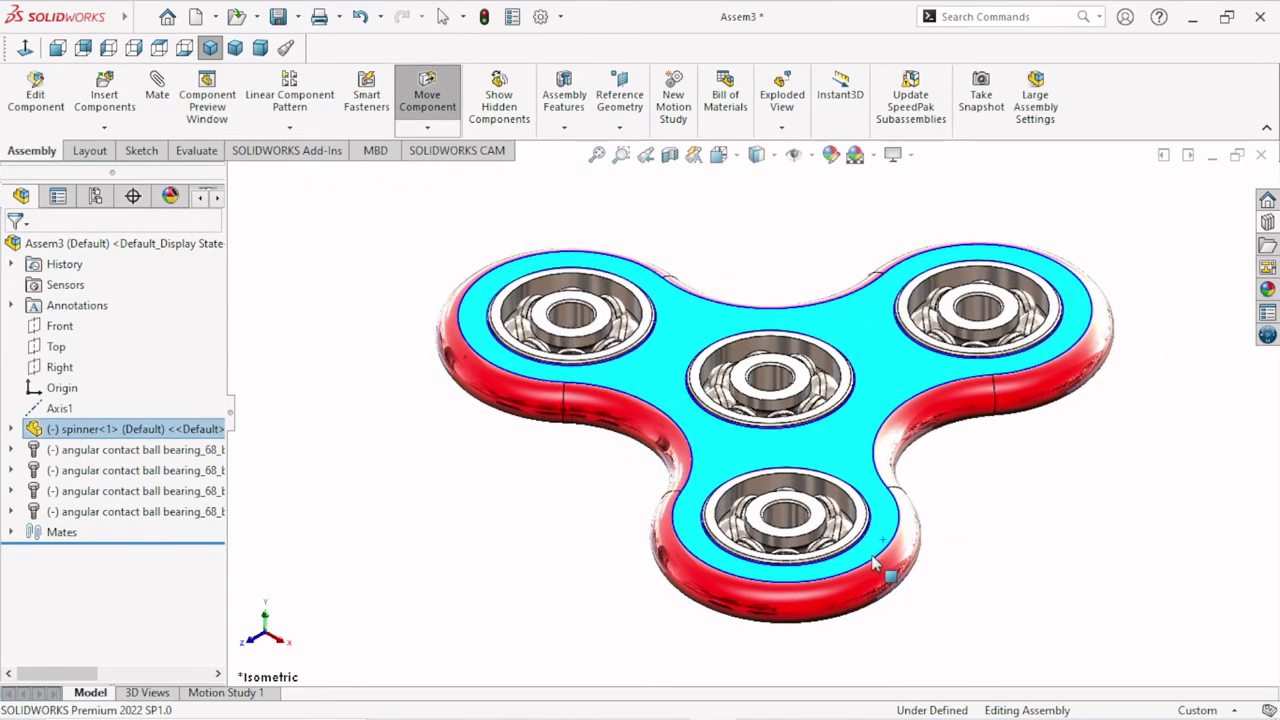
{"action": "scroll", "coordinate": [947, 513], "scroll_direction": "down", "scroll_amount": 3}
{"action": "scroll", "coordinate": [930, 496], "scroll_direction": "up", "scroll_amount": 2}
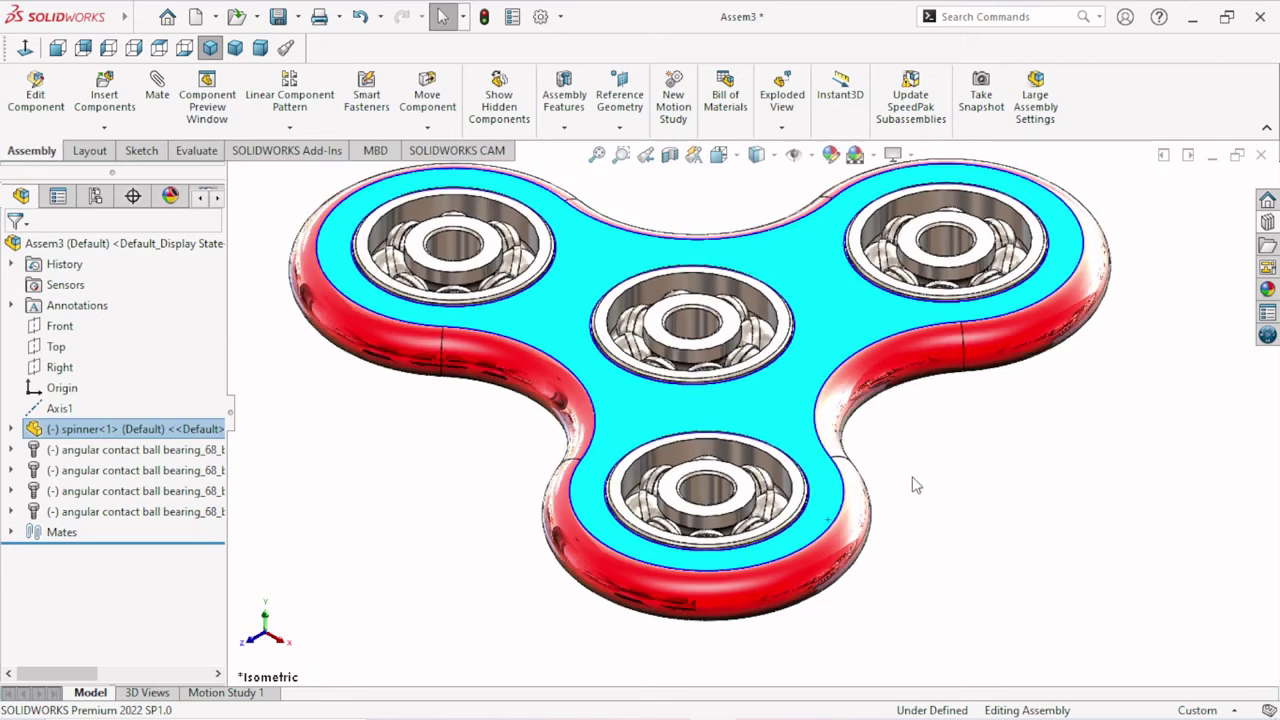
{"action": "scroll", "coordinate": [914, 480], "scroll_direction": "up", "scroll_amount": 1}
{"action": "scroll", "coordinate": [750, 352], "scroll_direction": "down", "scroll_amount": 1}
{"action": "left_click", "coordinate": [952, 470]}
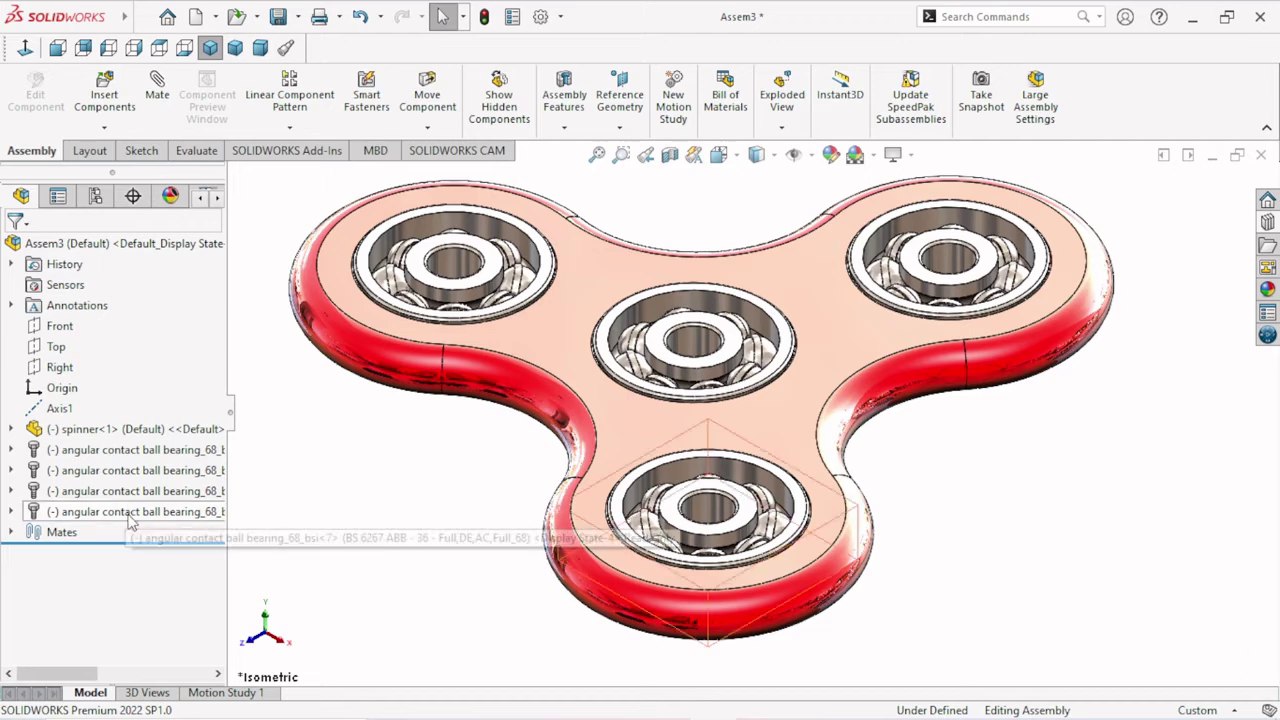
- Open Motion Study 1 with its timeline expanded and set the study type to Basic Motion
{"action": "left_click", "coordinate": [240, 693]}
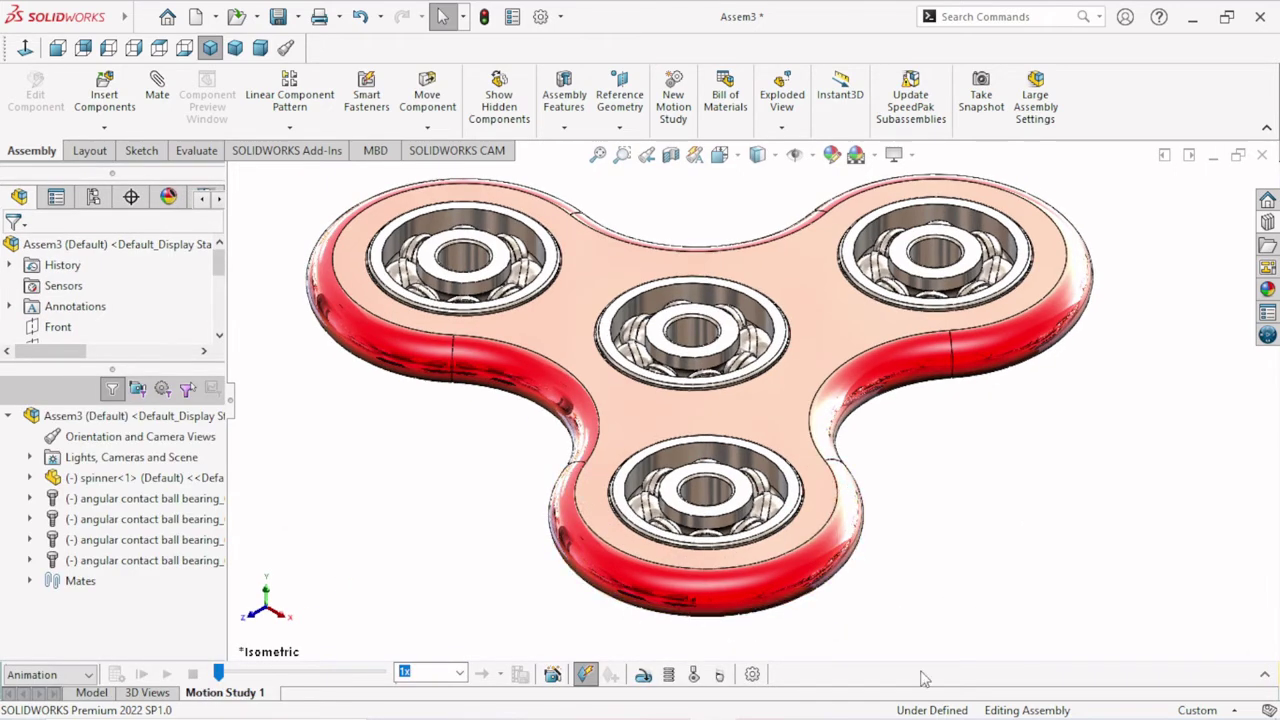
{"action": "left_click", "coordinate": [1265, 674]}
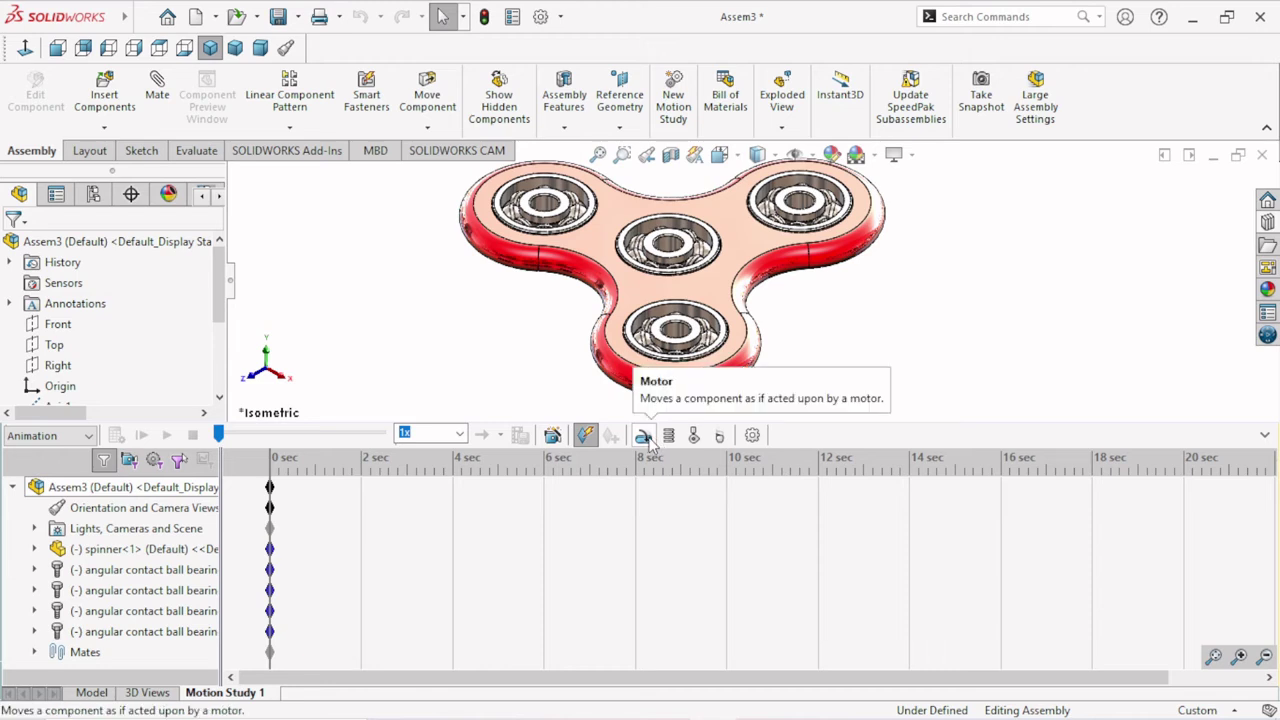
{"action": "left_click", "coordinate": [753, 435]}
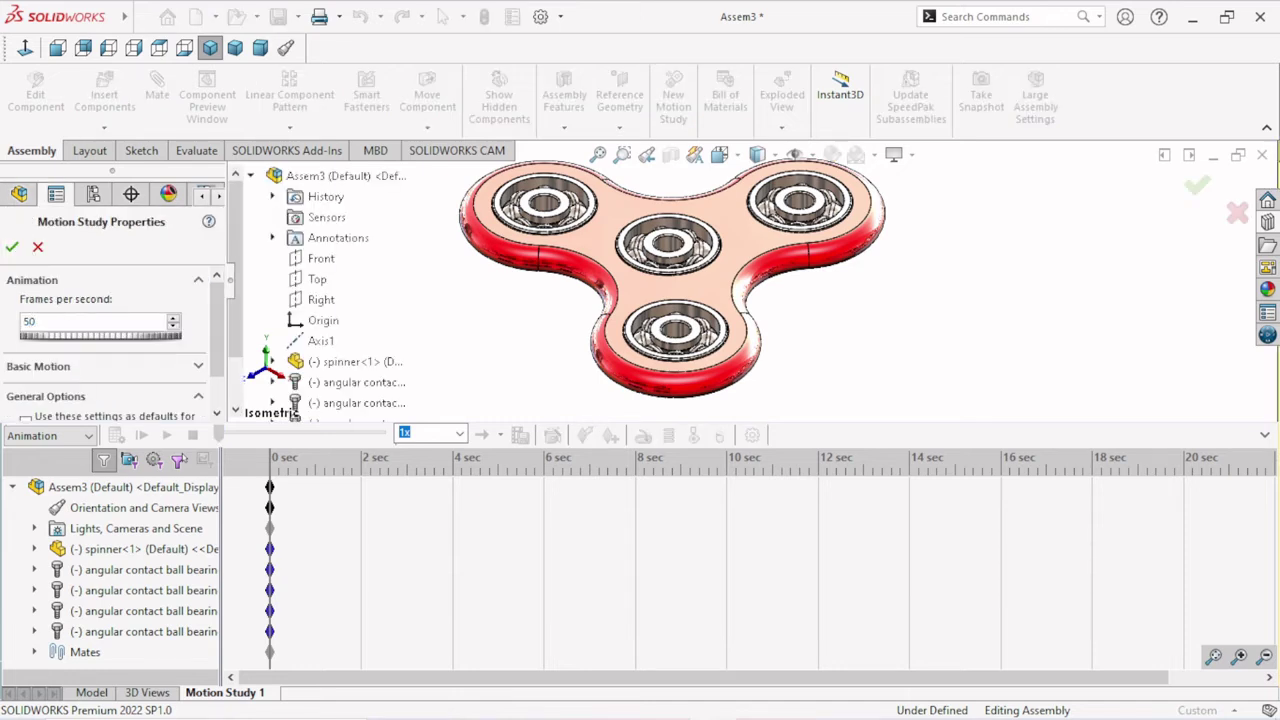
{"action": "left_click", "coordinate": [38, 249]}
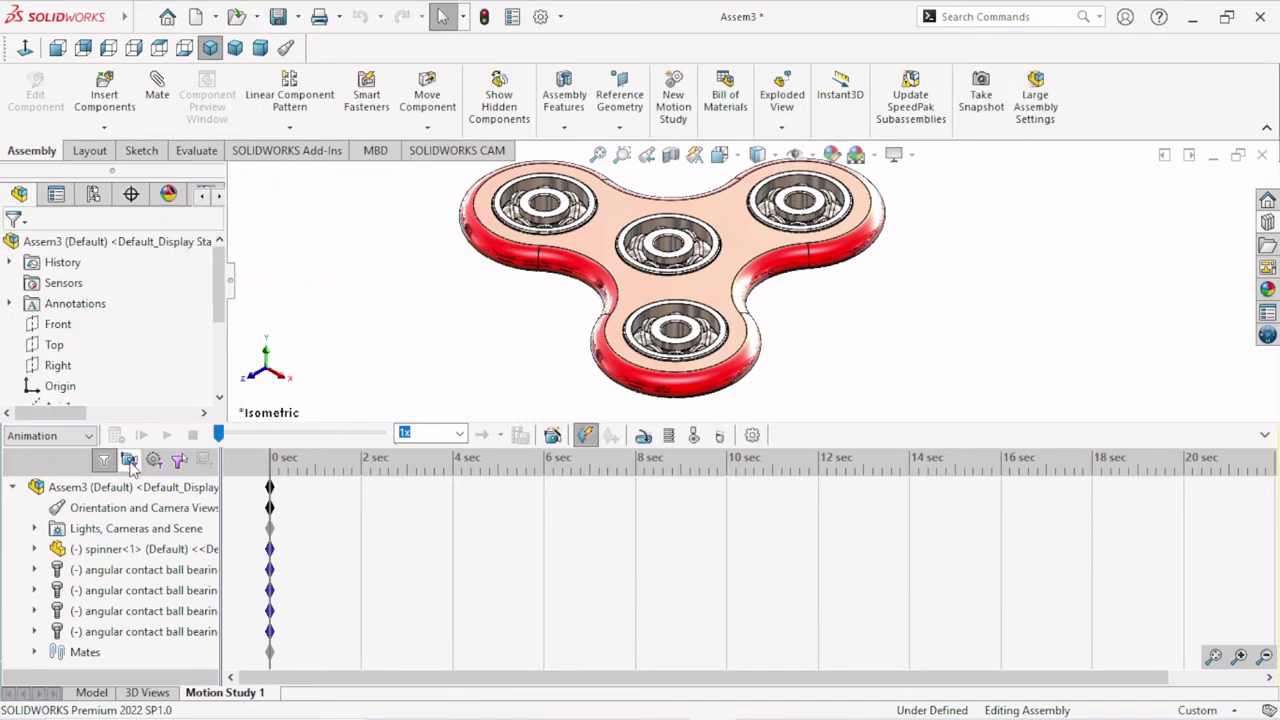
{"action": "left_click", "coordinate": [87, 436]}
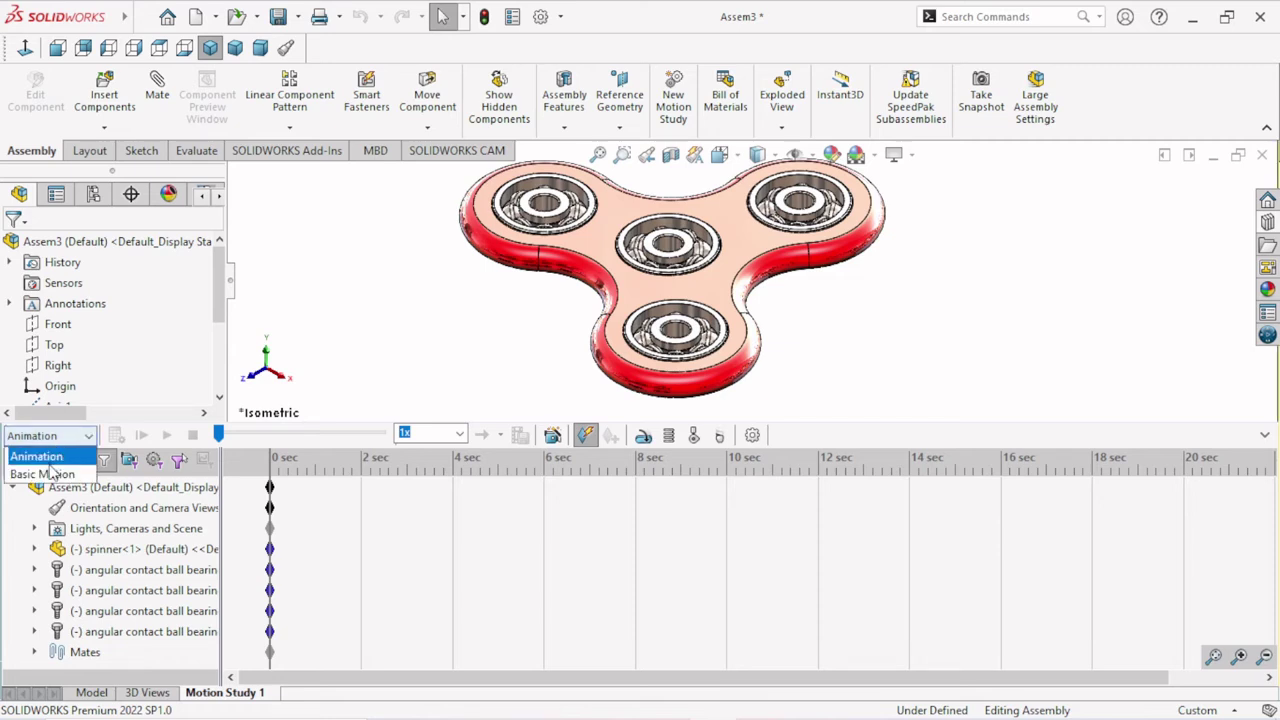
{"action": "left_click", "coordinate": [52, 473]}
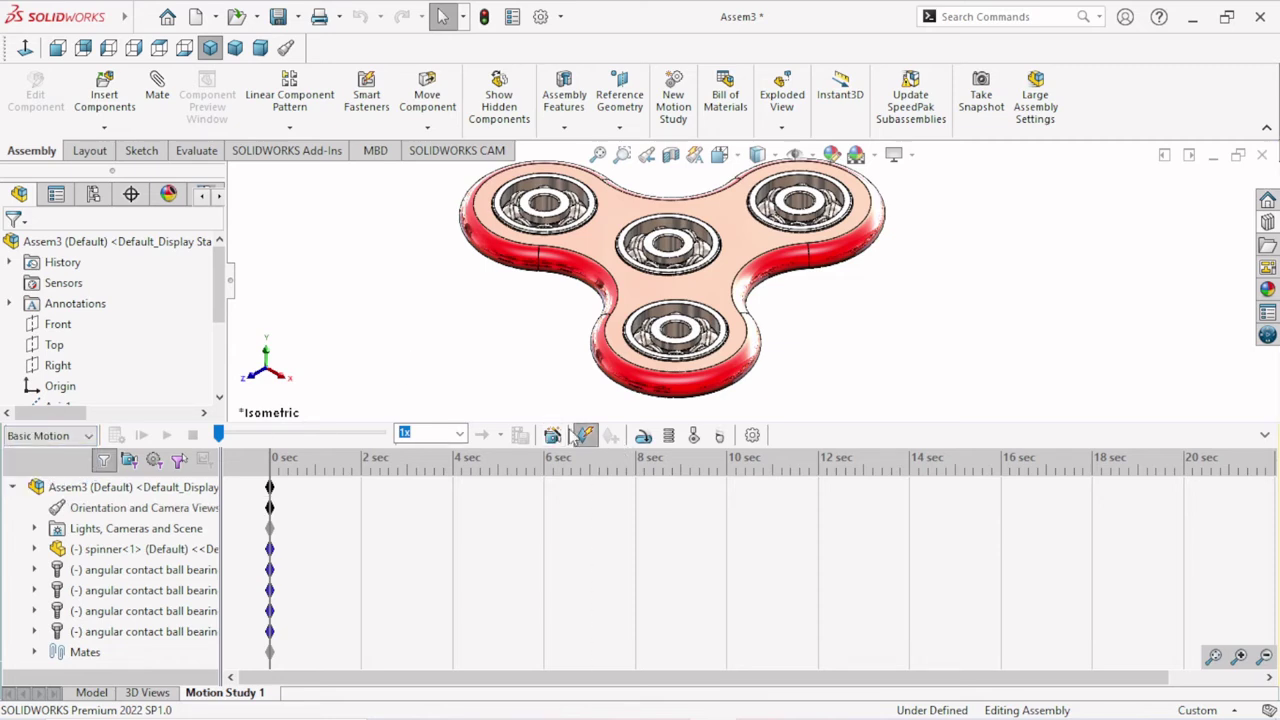
- Add a rotary motor on the centre bearing's edge at a constant speed of 50 RPM
{"action": "left_click", "coordinate": [644, 437]}
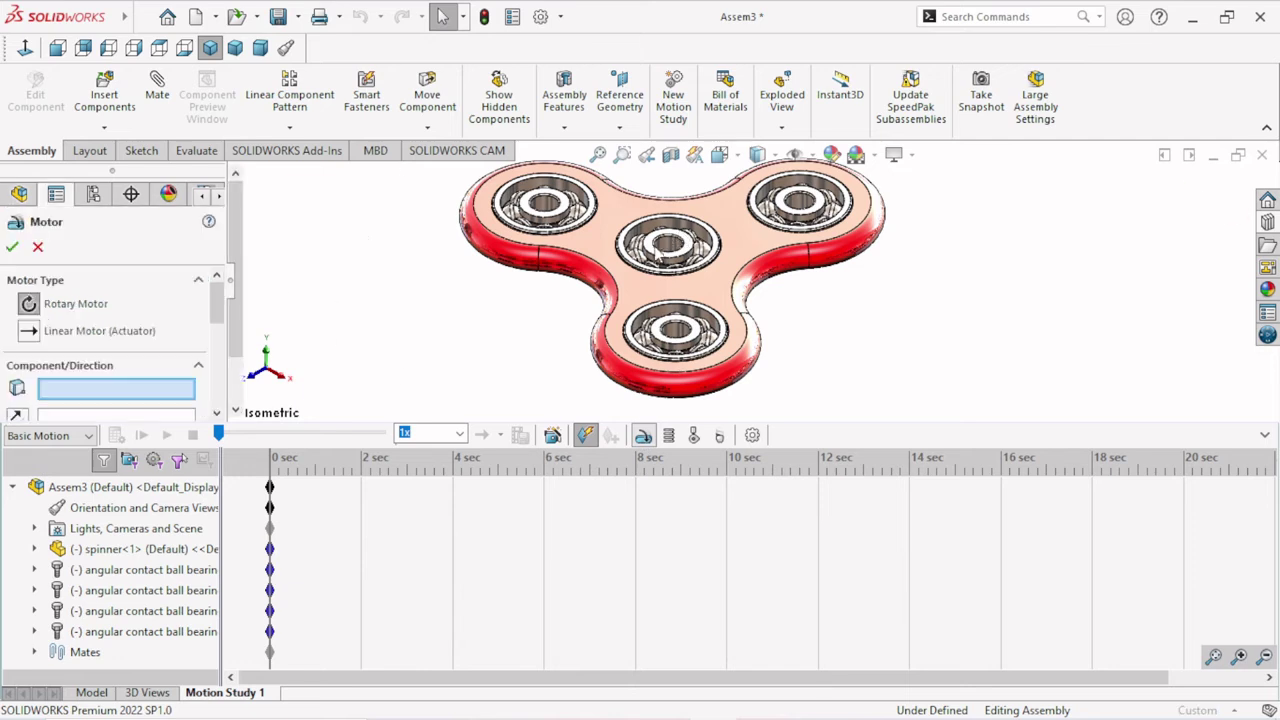
{"action": "left_click", "coordinate": [621, 266]}
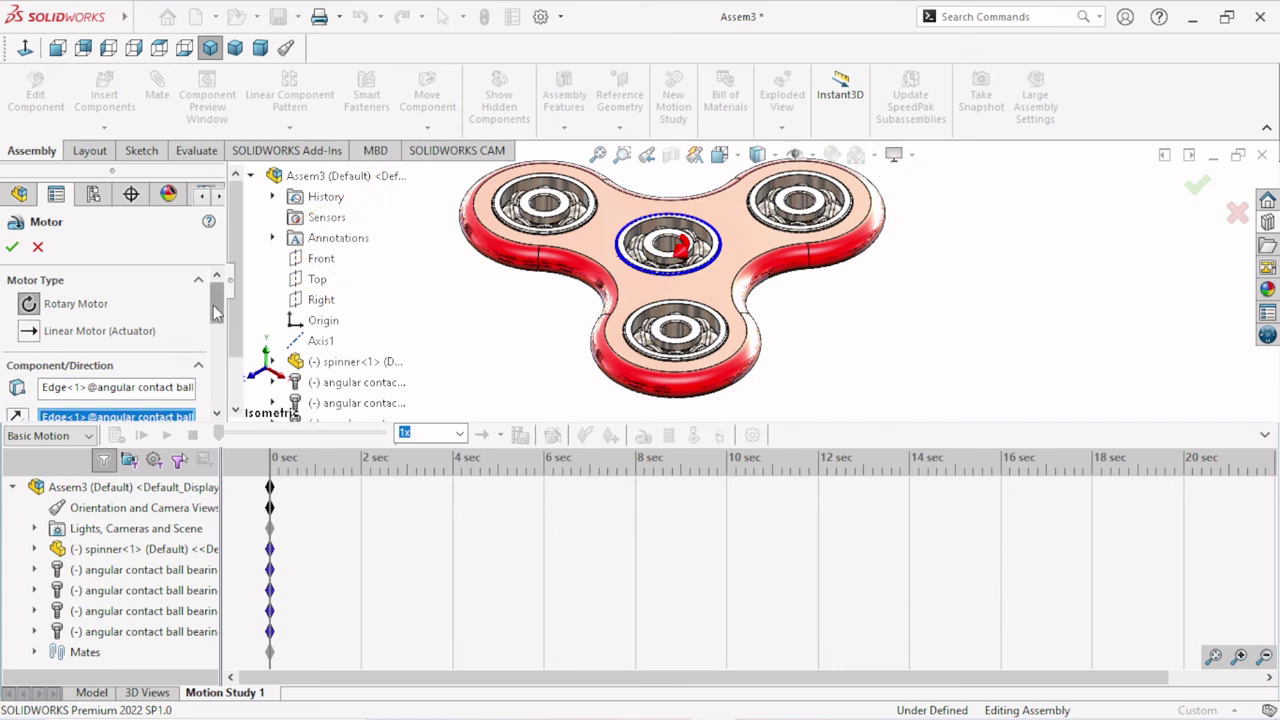
{"action": "left_click_drag", "start_coordinate": [216, 312], "coordinate": [224, 368]}
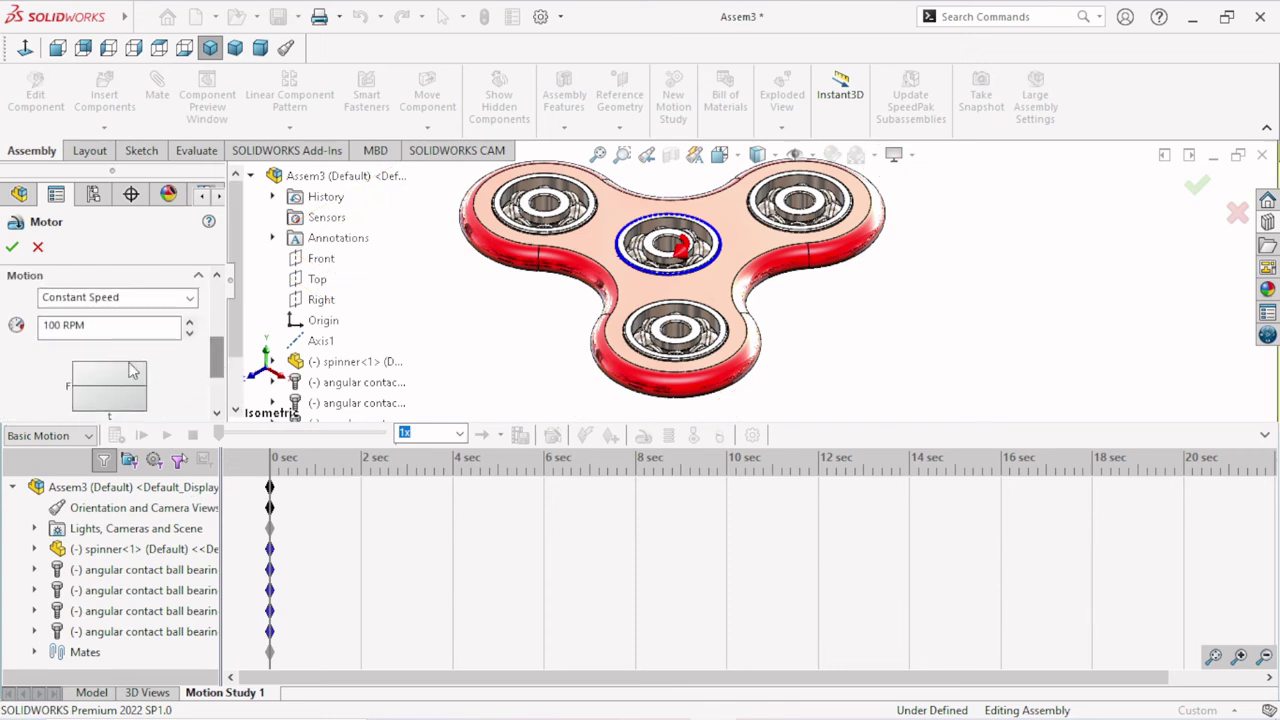
{"action": "double_click", "coordinate": [63, 325]}
{"action": "type", "text": "50"}
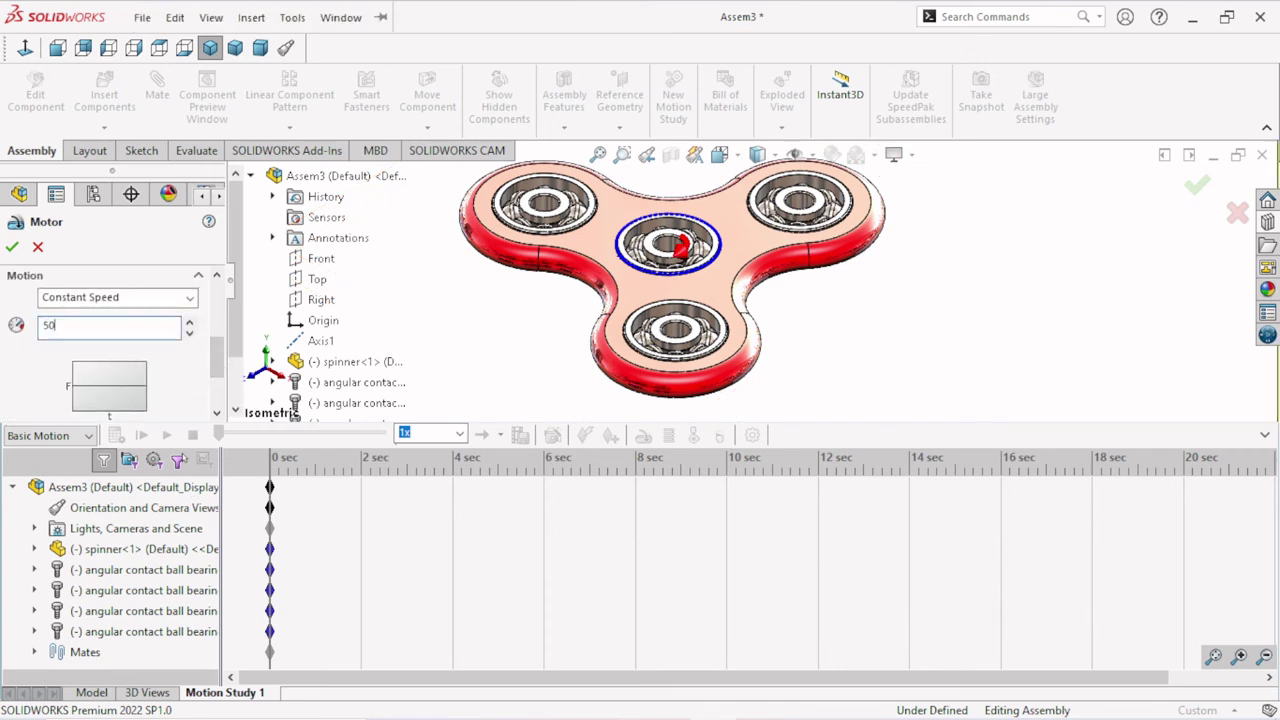
{"action": "left_click", "coordinate": [12, 246]}
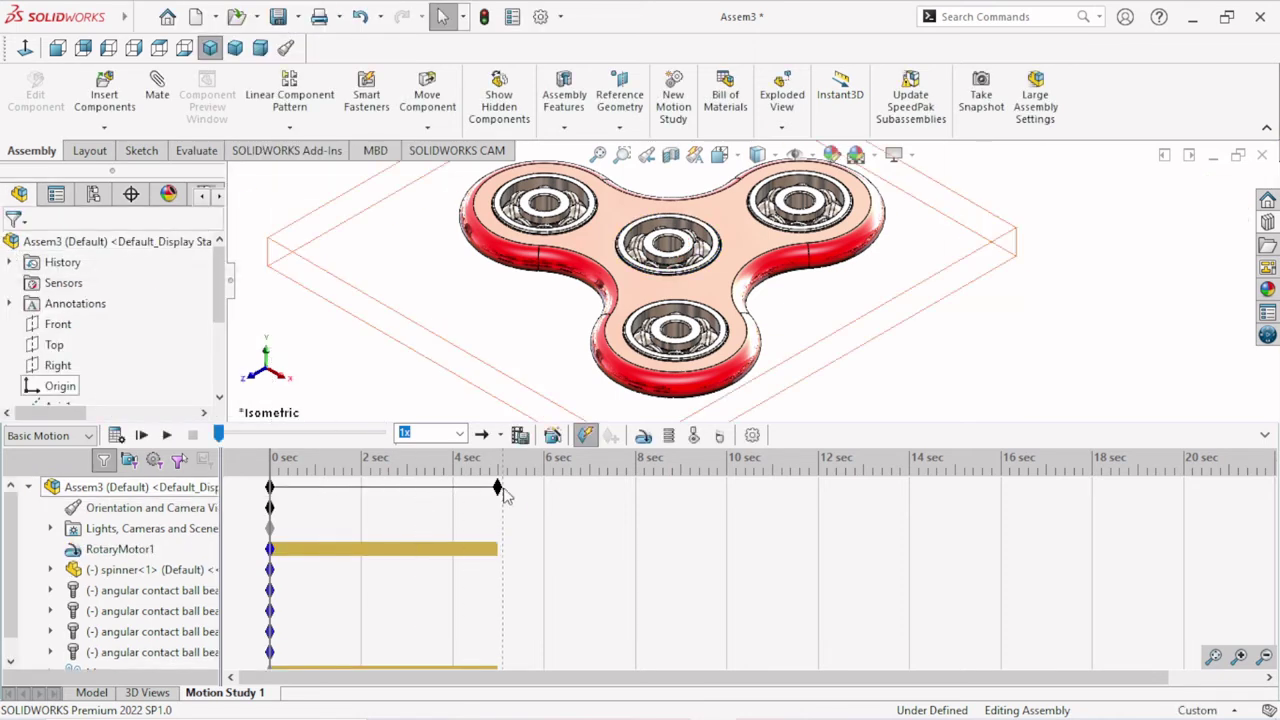
- Stretch the study end time to 20 seconds, calculate the motion, and play it back
{"action": "mouse_move", "coordinate": [498, 490]}
{"action": "left_mouse_down"}
{"action": "mouse_move", "coordinate": [1220, 605]}
{"action": "mouse_move", "coordinate": [1193, 590]}
{"action": "left_mouse_up"}
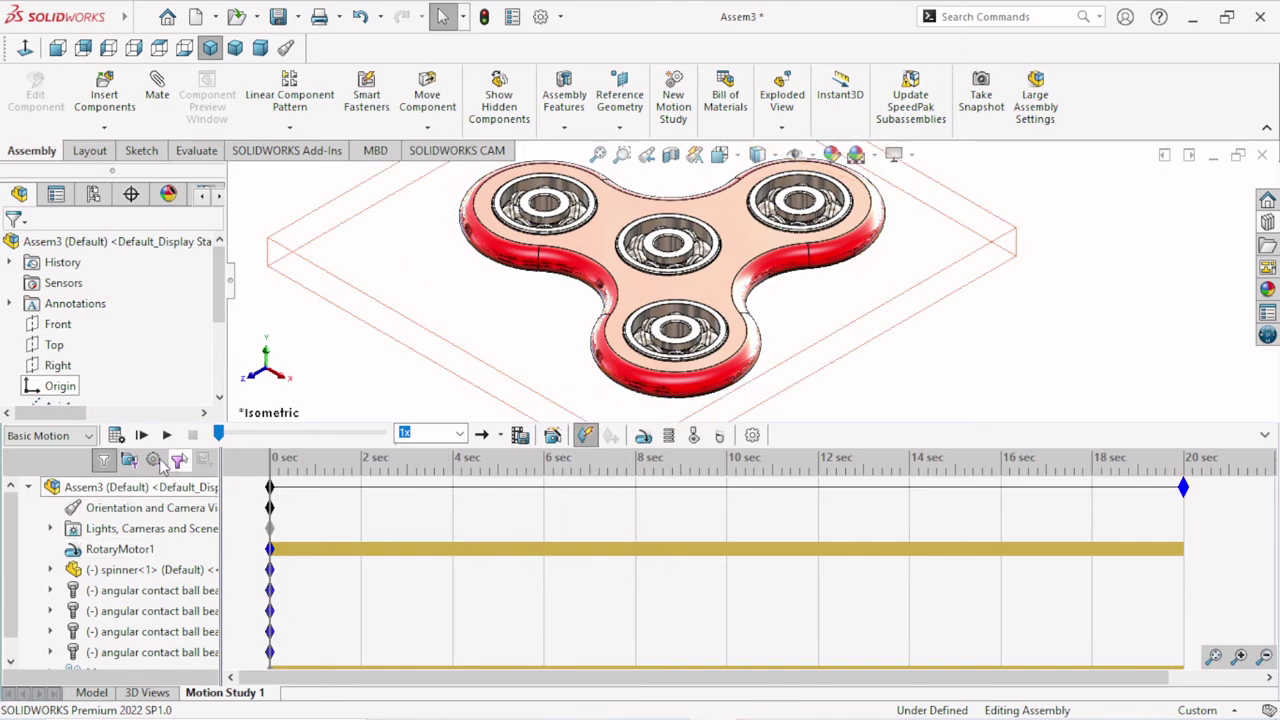
{"action": "left_click", "coordinate": [116, 436]}
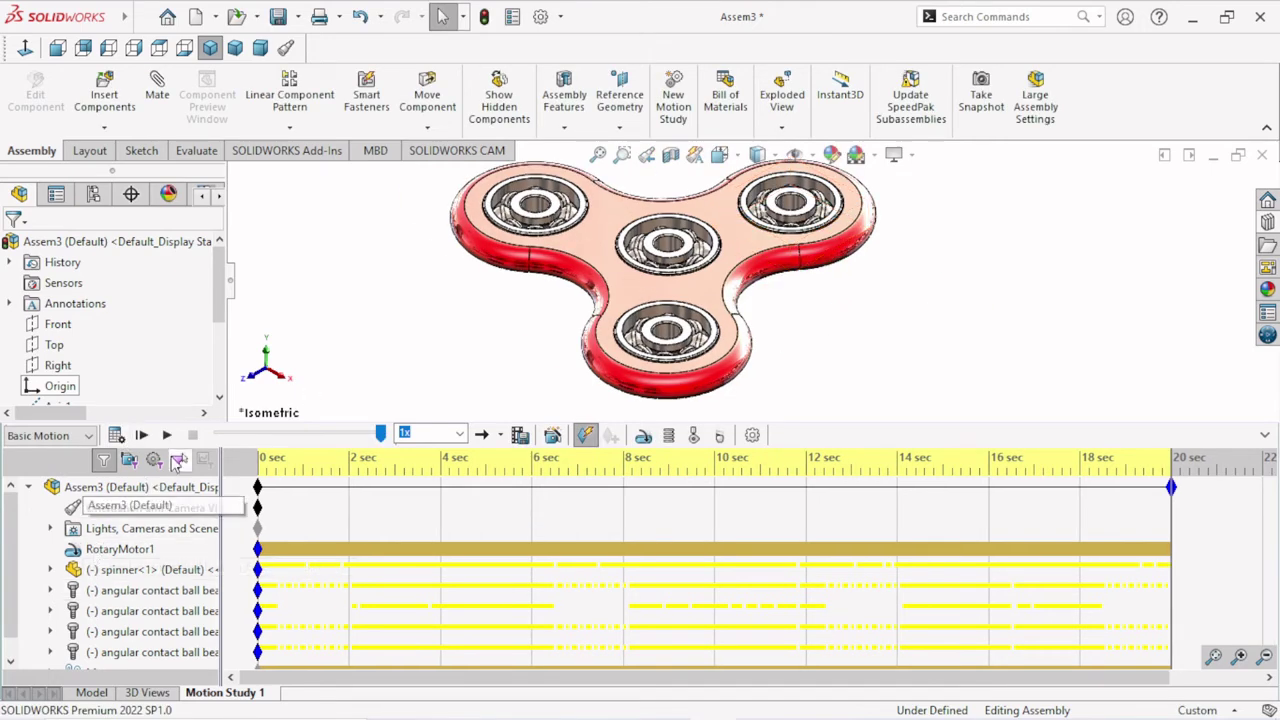
{"action": "left_click", "coordinate": [166, 435]}
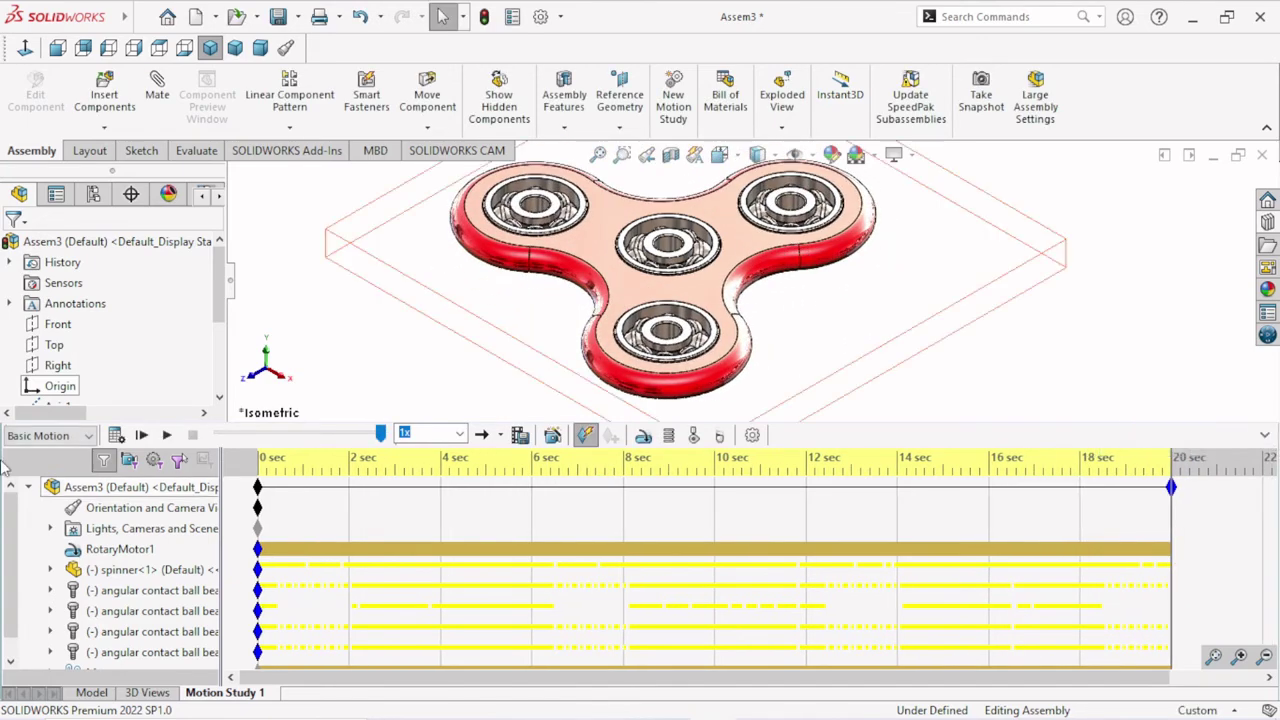
- Edit RotaryMotor1 and change its constant speed to 100 RPM
{"action": "right_click", "coordinate": [101, 561]}
{"action": "left_click", "coordinate": [163, 336]}
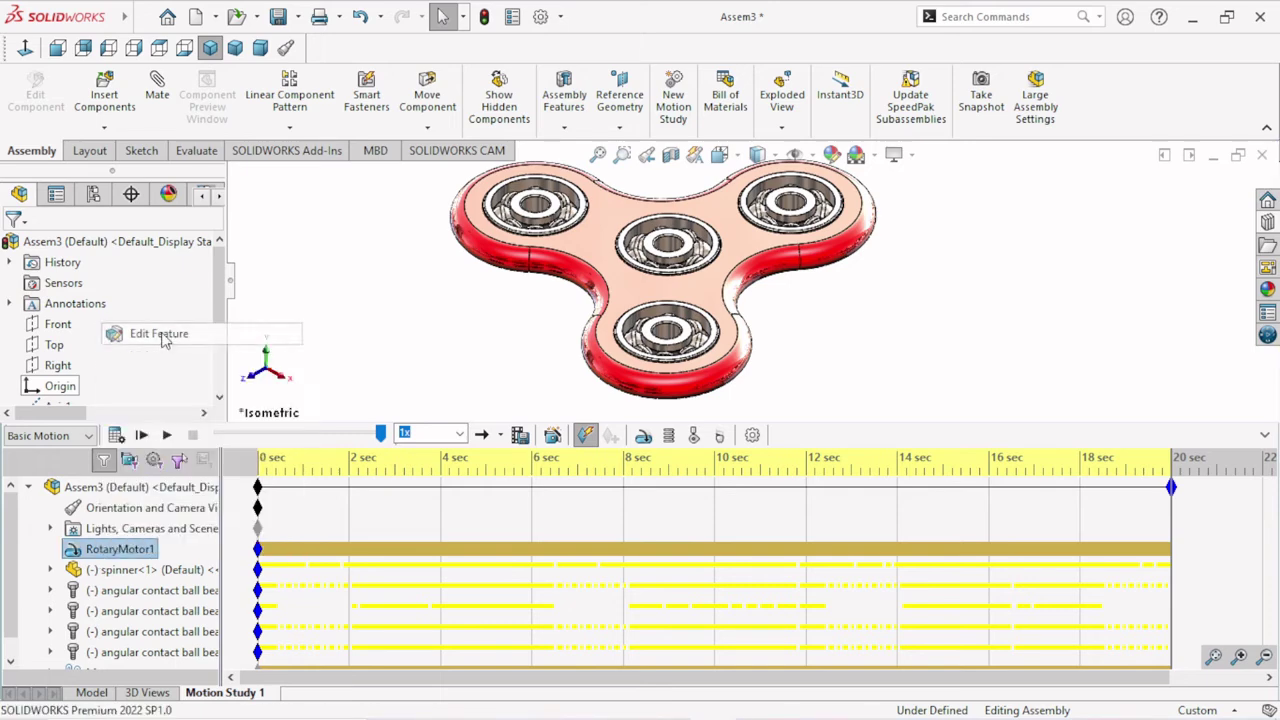
{"action": "scroll", "coordinate": [216, 317], "scroll_direction": "down", "scroll_amount": 3}
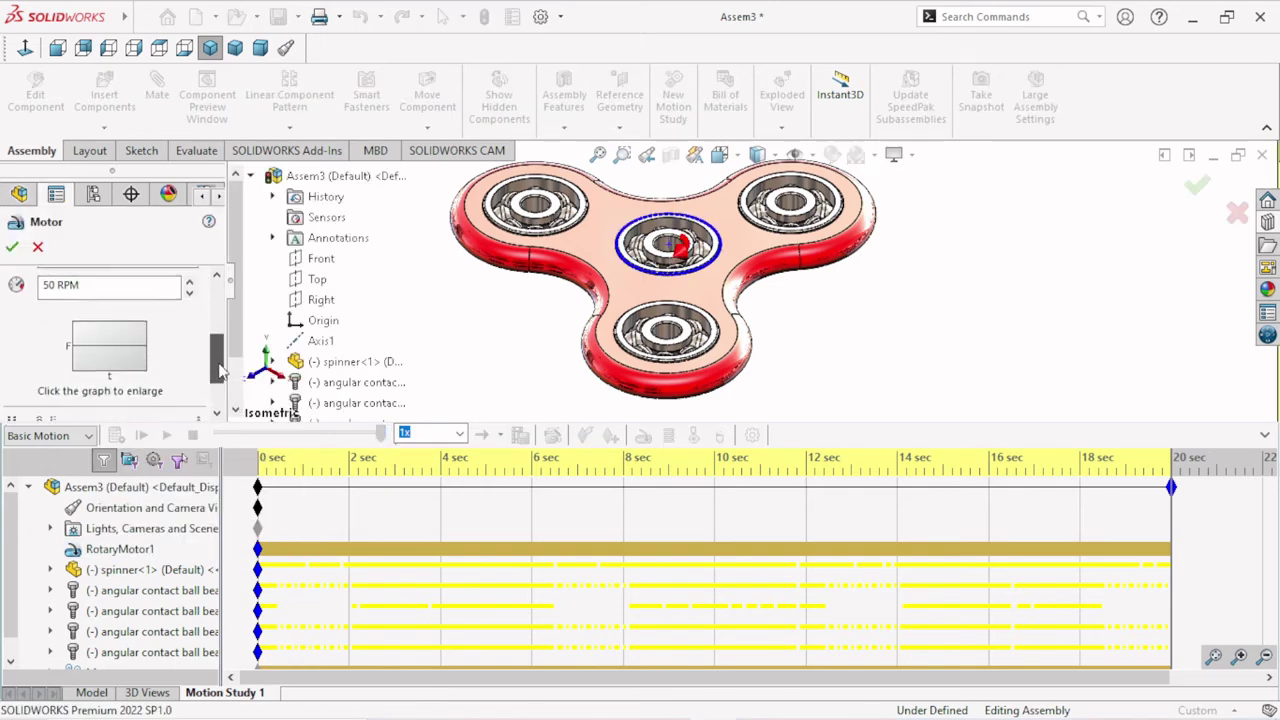
{"action": "scroll", "coordinate": [216, 317], "scroll_direction": "down", "scroll_amount": 2}
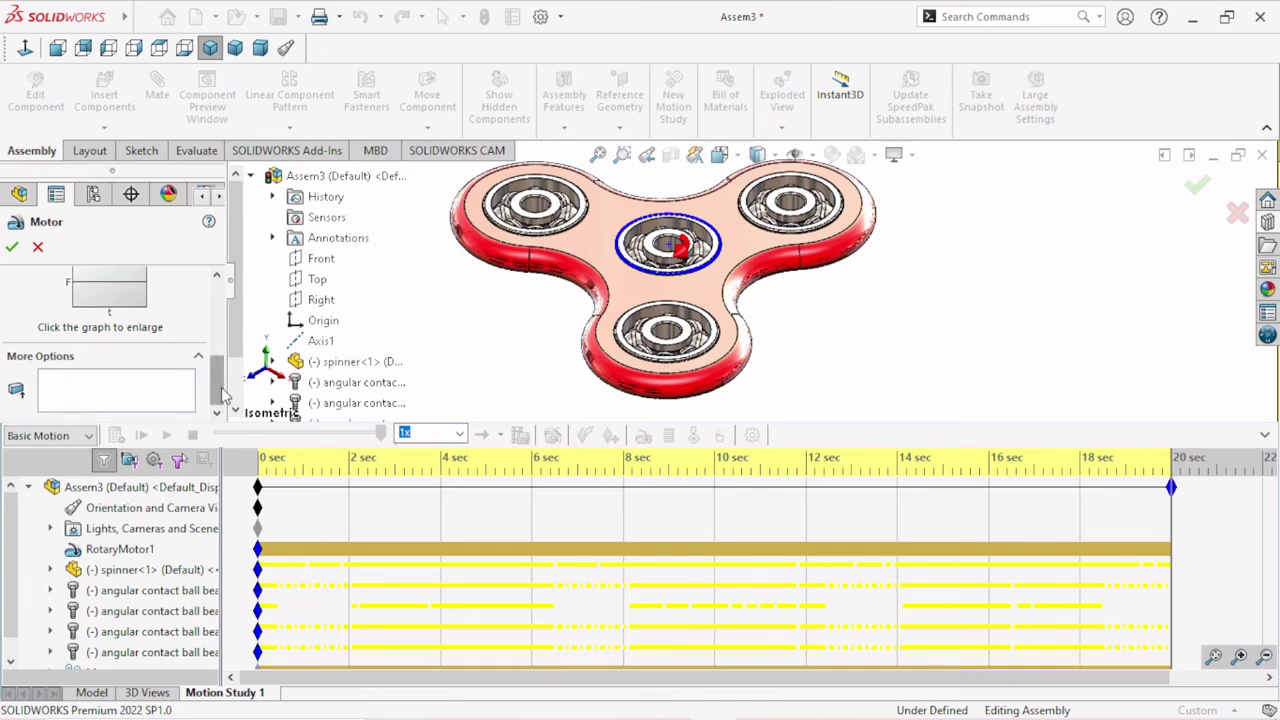
{"action": "scroll", "coordinate": [222, 395], "scroll_direction": "up", "scroll_amount": 3}
{"action": "scroll", "coordinate": [150, 385], "scroll_direction": "up", "scroll_amount": 3}
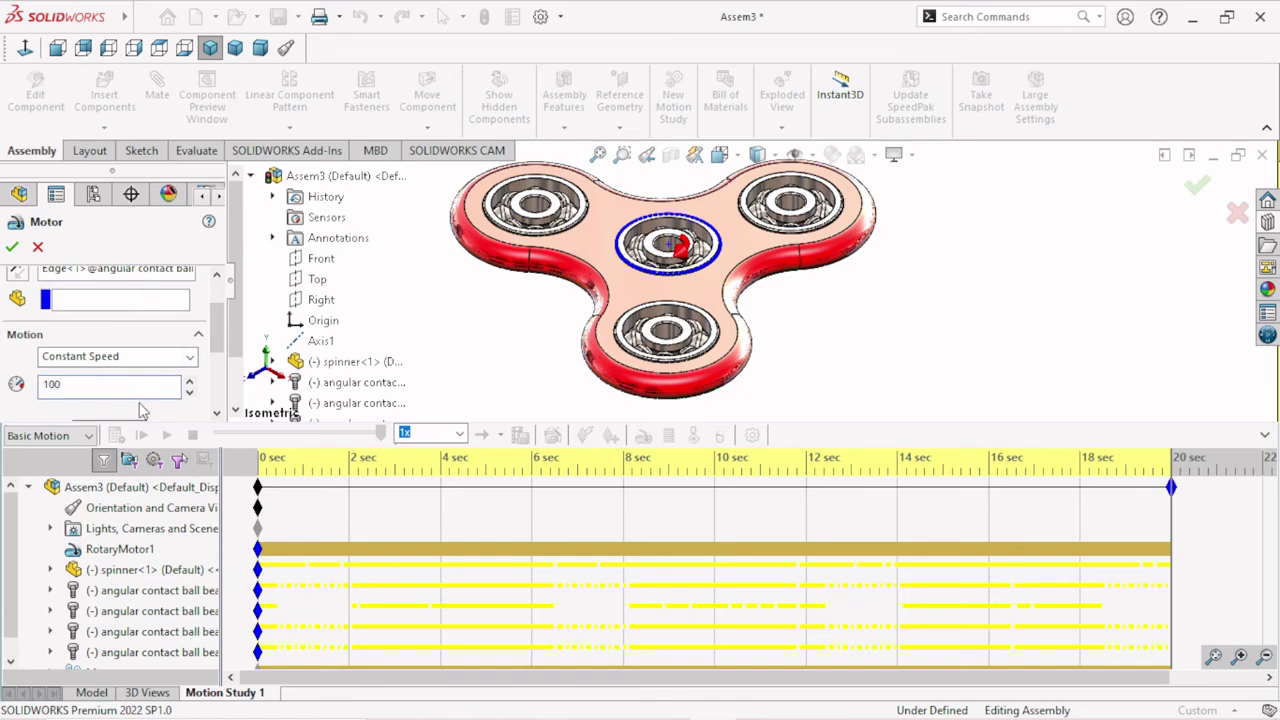
{"action": "scroll", "coordinate": [140, 410], "scroll_direction": "down", "scroll_amount": 3}
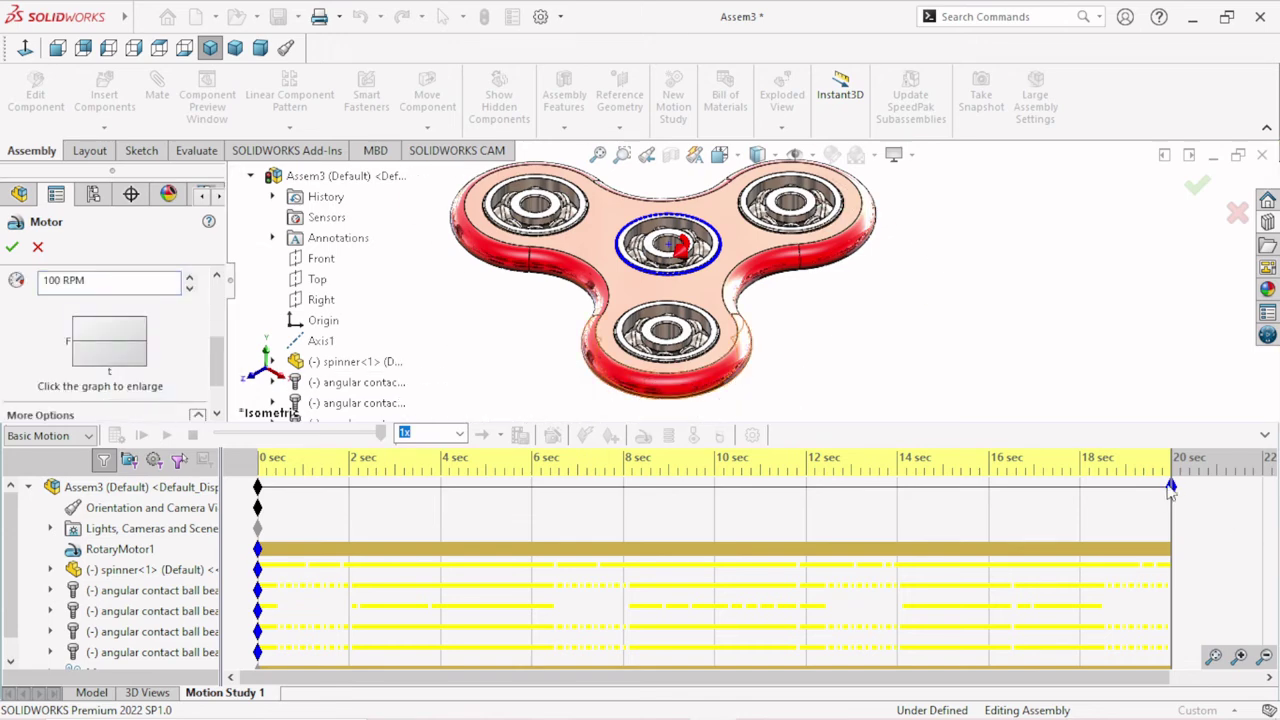
{"action": "left_click", "coordinate": [13, 248]}
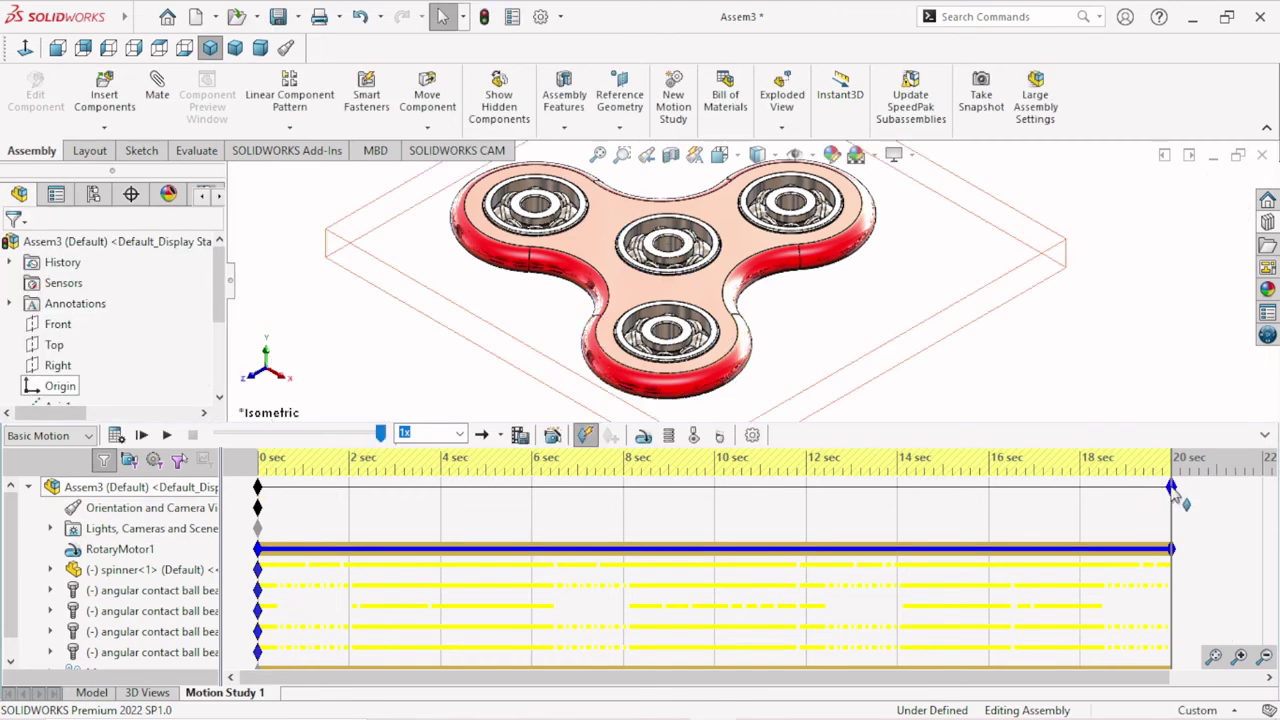
- Drag the 20-second end key back to 0 sec on the Motion Study 1 timeline
{"action": "left_click_drag", "start_coordinate": [1172, 488], "coordinate": [1043, 490]}
{"action": "left_click", "coordinate": [984, 488]}
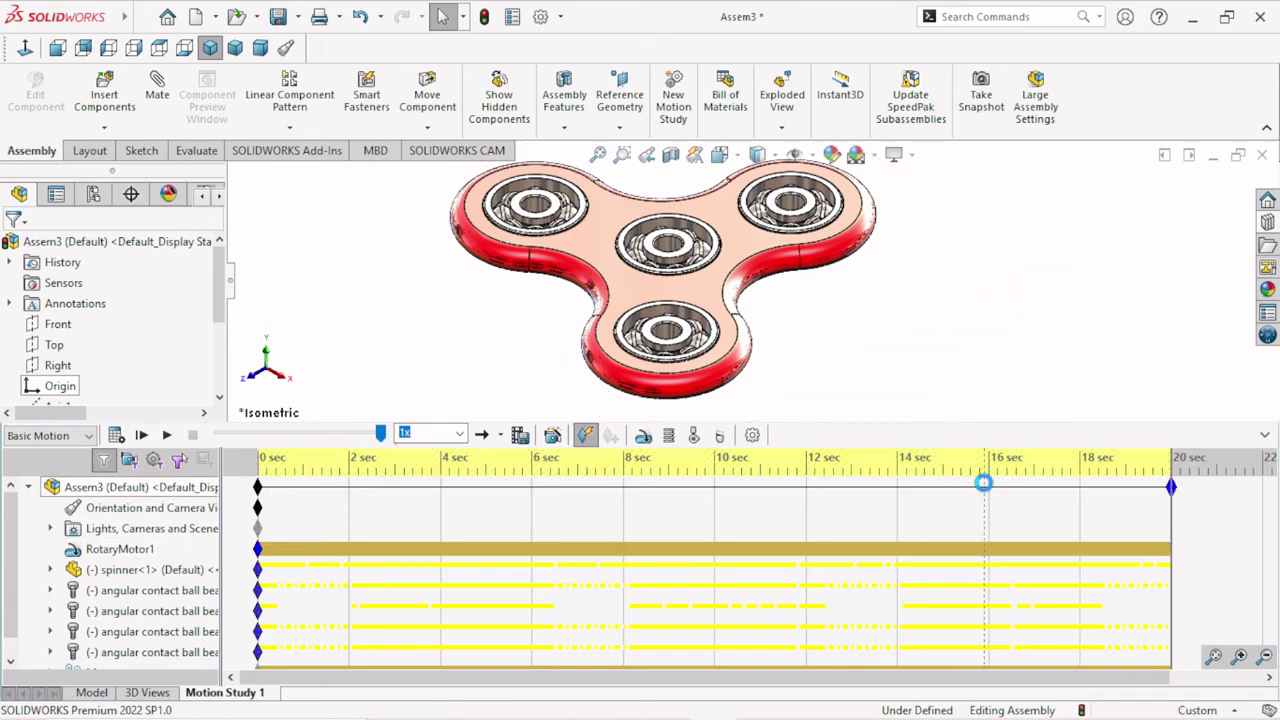
{"action": "left_click", "coordinate": [1171, 488]}
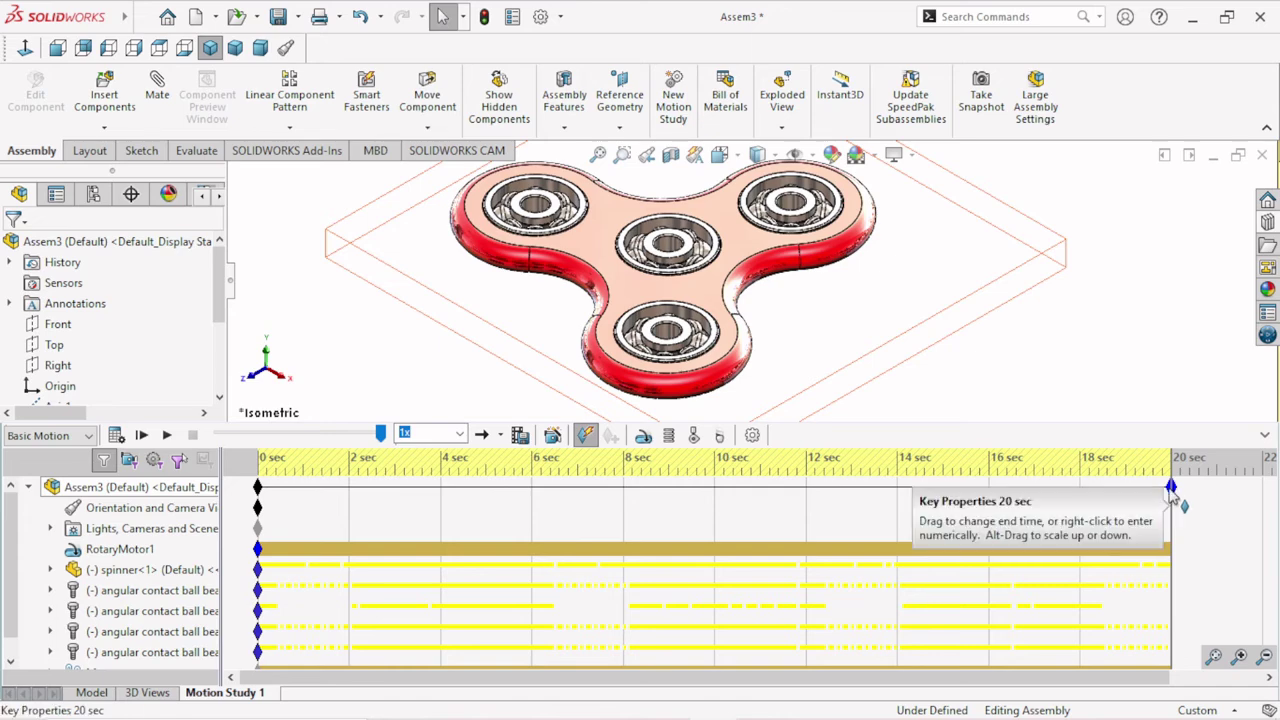
{"action": "left_click_drag", "start_coordinate": [1171, 490], "coordinate": [252, 540]}
{"action": "left_click", "coordinate": [700, 545]}
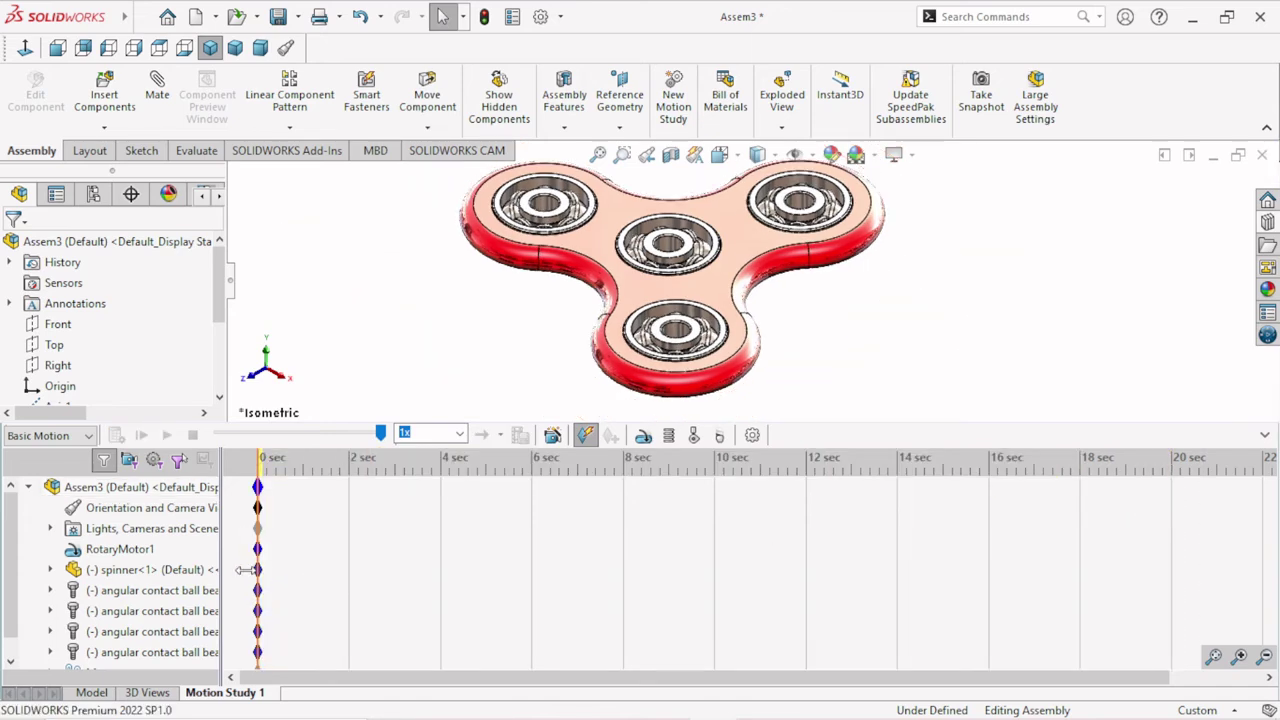
{"action": "left_click", "coordinate": [260, 495]}
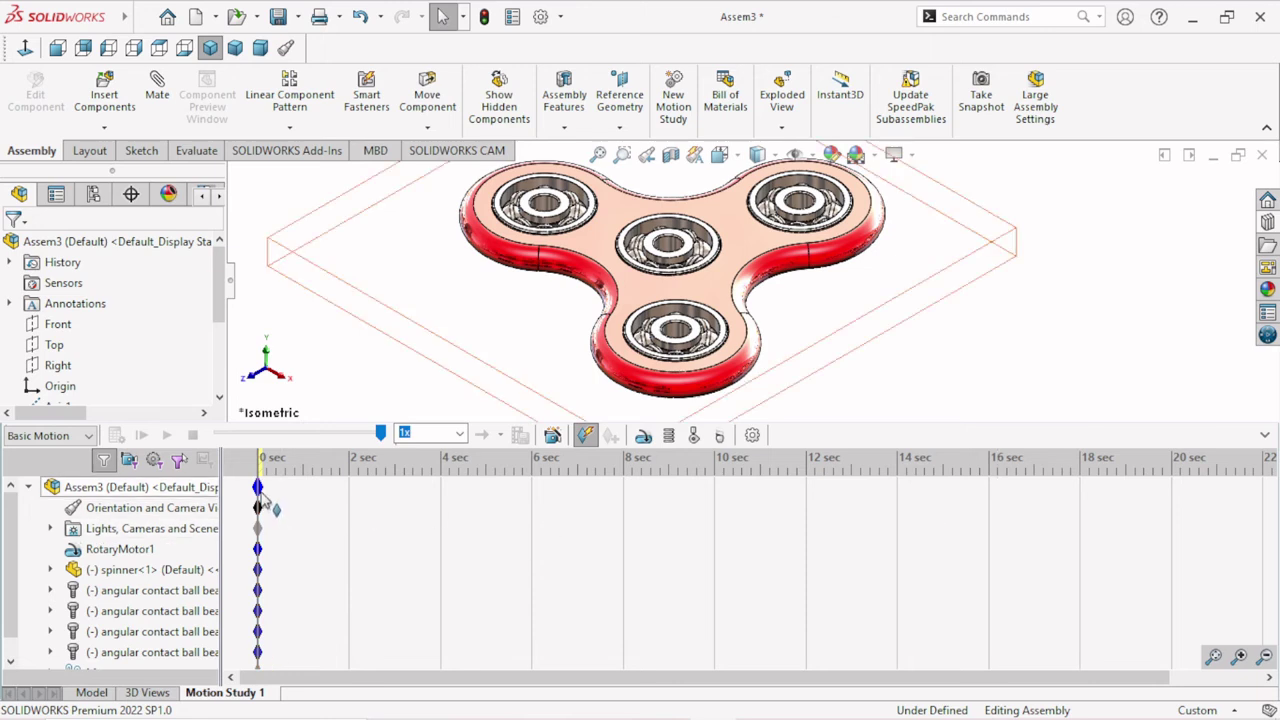
{"action": "mouse_move", "coordinate": [263, 495]}
{"action": "left_mouse_down"}
{"action": "mouse_move", "coordinate": [1178, 527]}
{"action": "mouse_move", "coordinate": [258, 505]}
{"action": "left_mouse_up"}
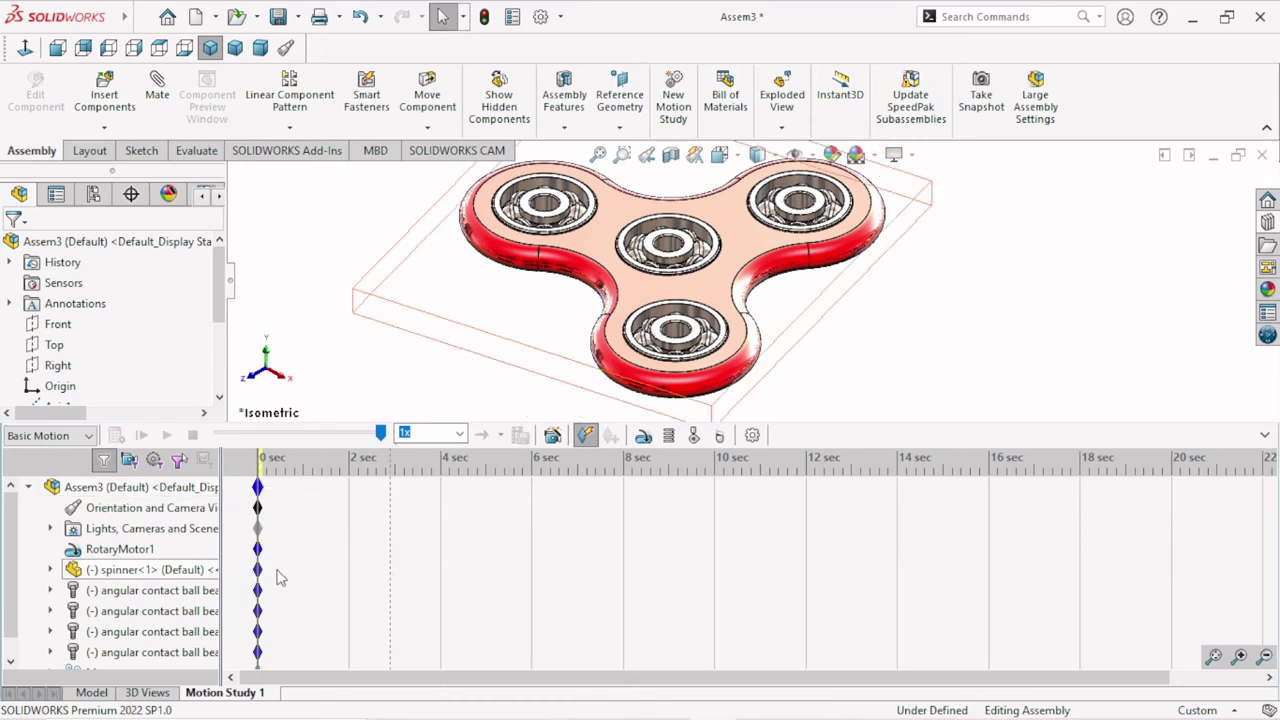
- Edit RotaryMotor1 to run at a constant speed of 150 RPM
{"action": "right_click", "coordinate": [92, 558]}
{"action": "left_click", "coordinate": [118, 326]}
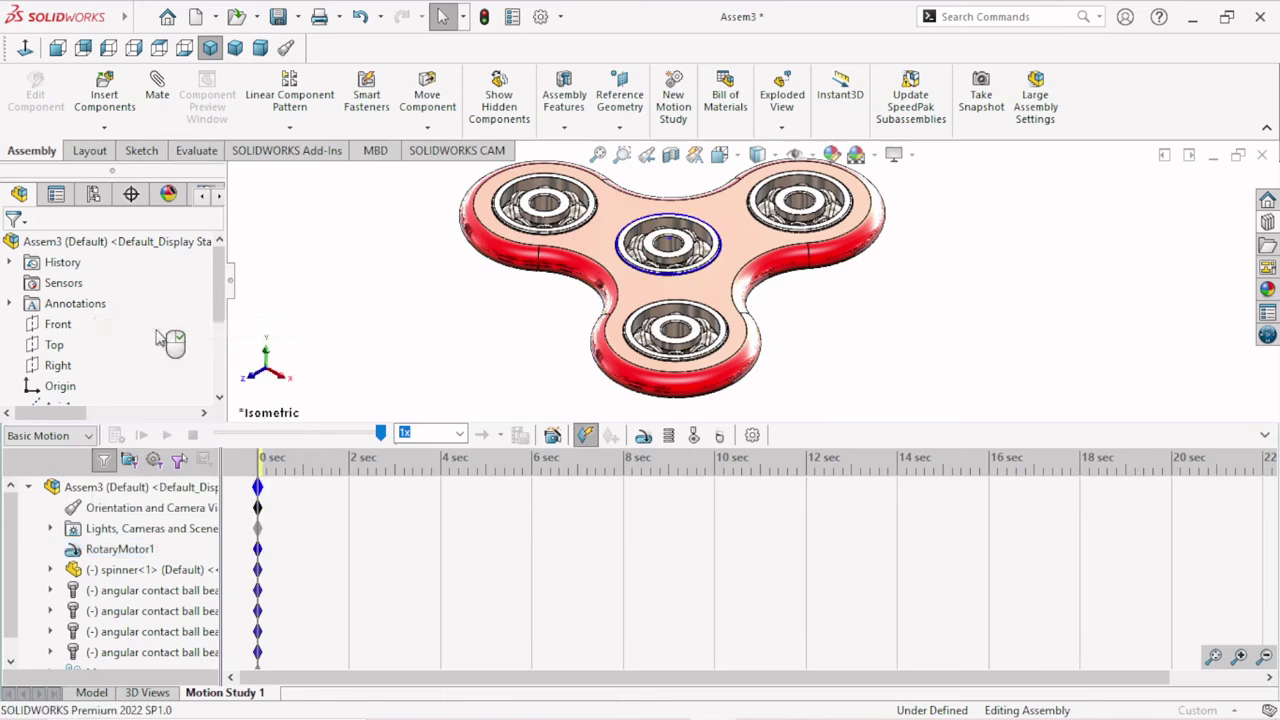
{"action": "left_click_drag", "start_coordinate": [214, 323], "coordinate": [256, 428]}
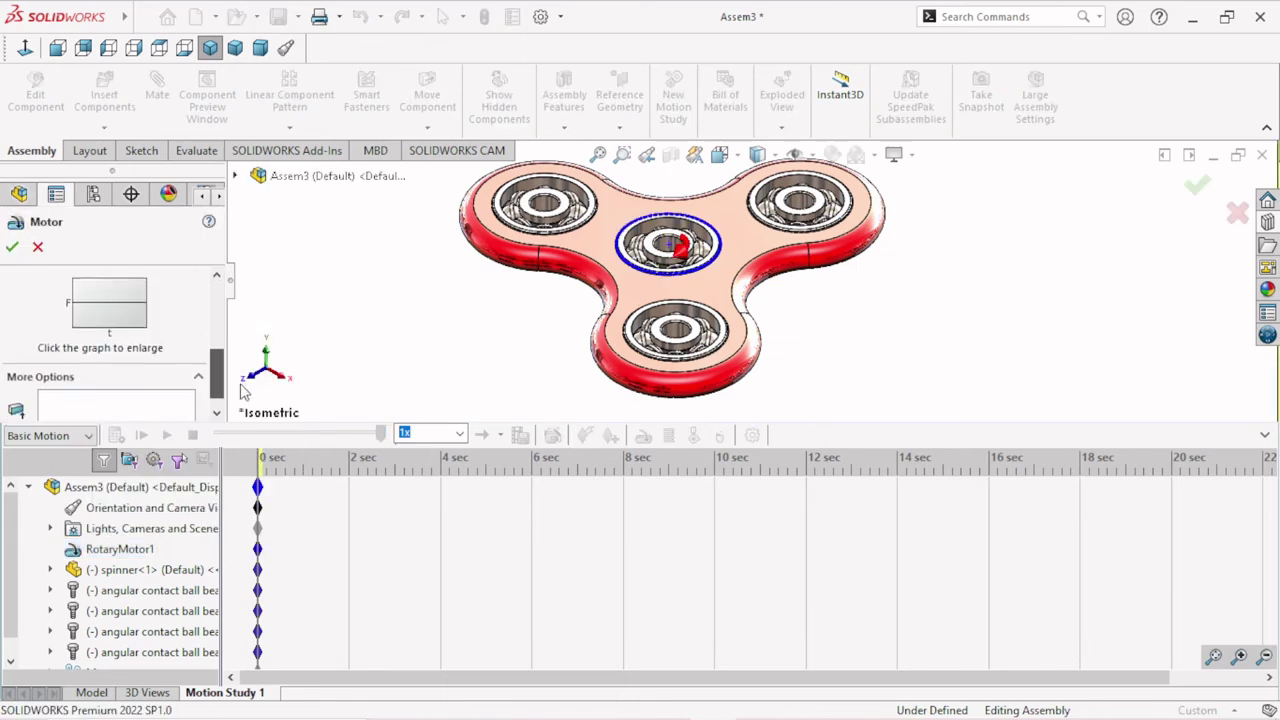
{"action": "scroll", "coordinate": [110, 360], "scroll_direction": "up", "scroll_amount": 3}
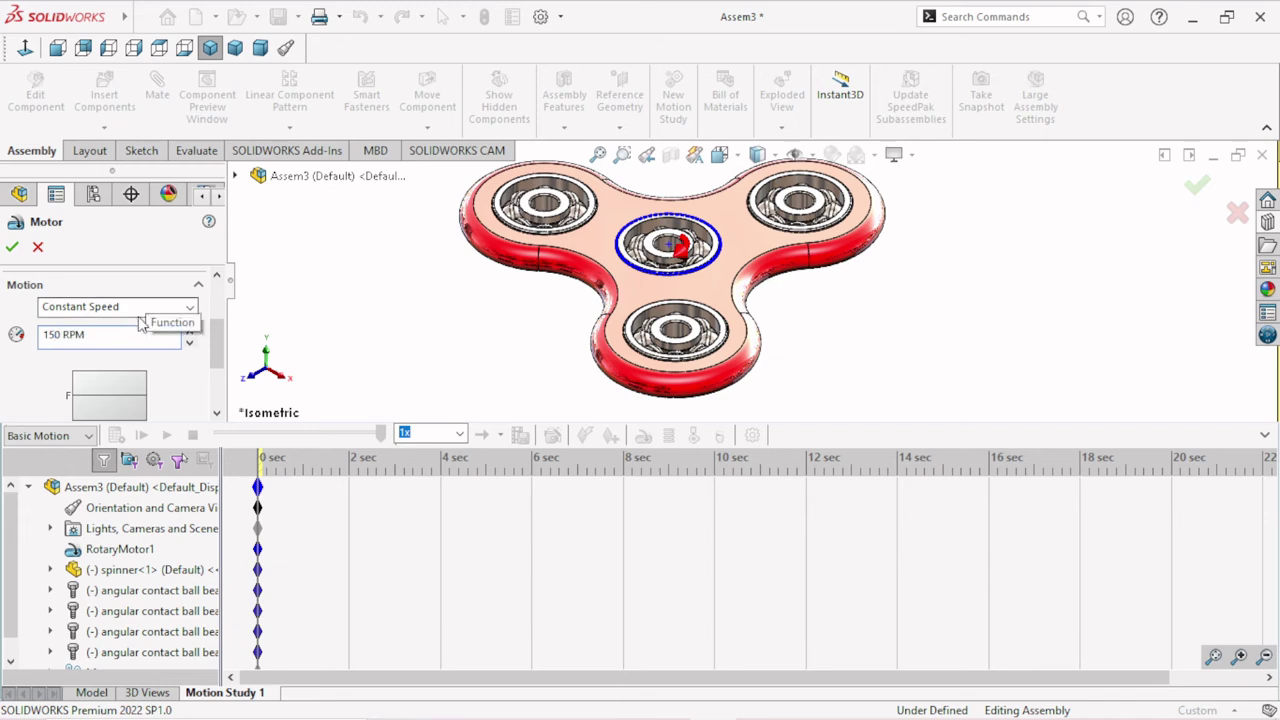
{"action": "left_click", "coordinate": [12, 246]}
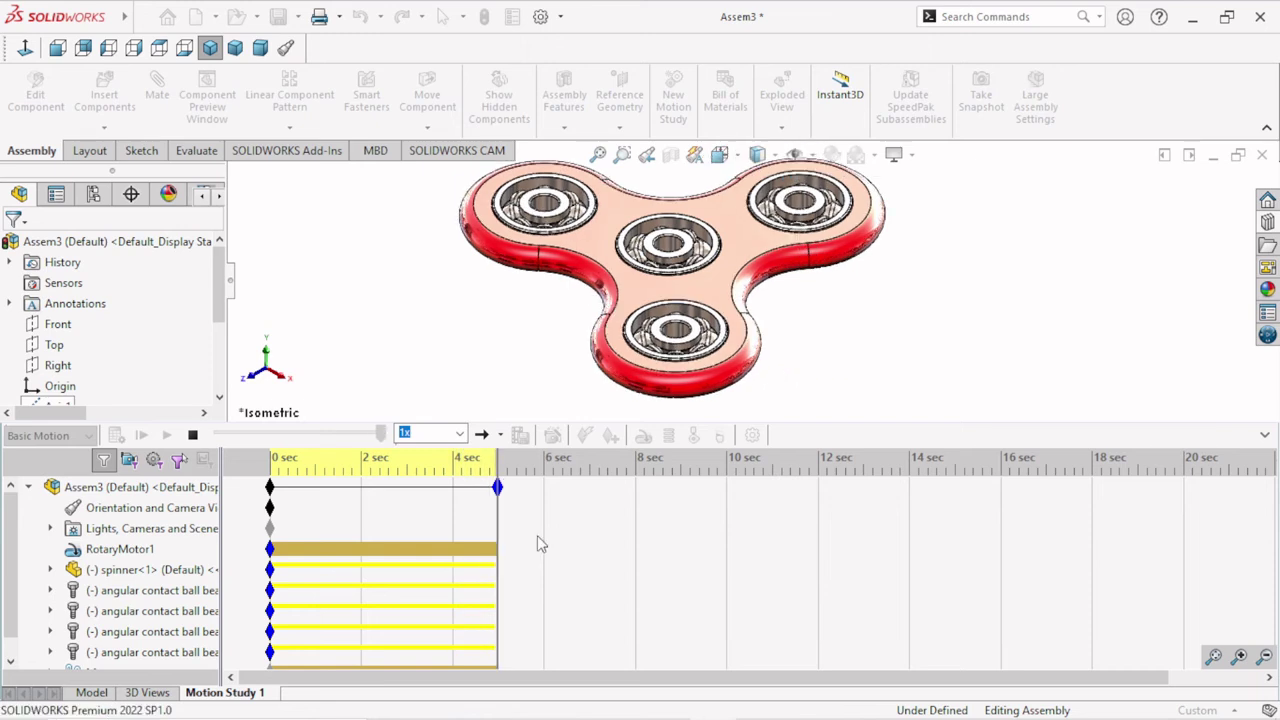
- Stretch the study to 20 sec, calculate and play it, then hide and restore the timeline
{"action": "left_click_drag", "start_coordinate": [498, 487], "coordinate": [620, 481]}
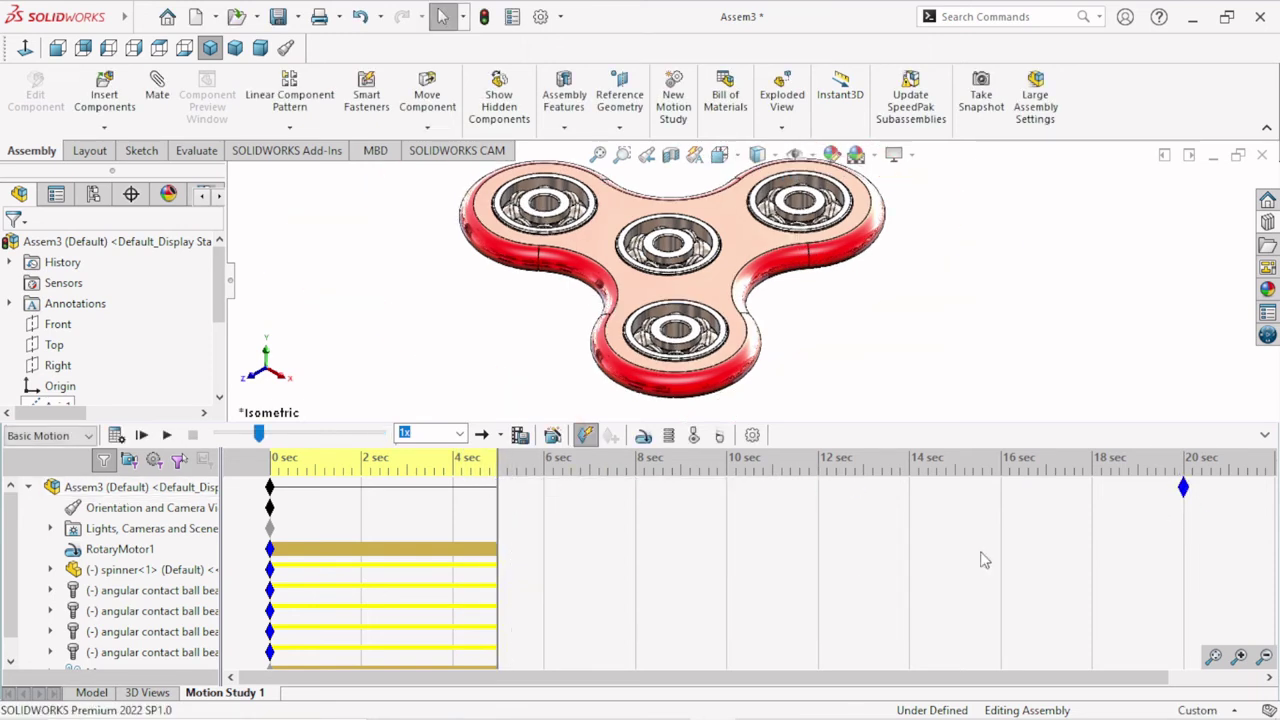
{"action": "left_click", "coordinate": [116, 435]}
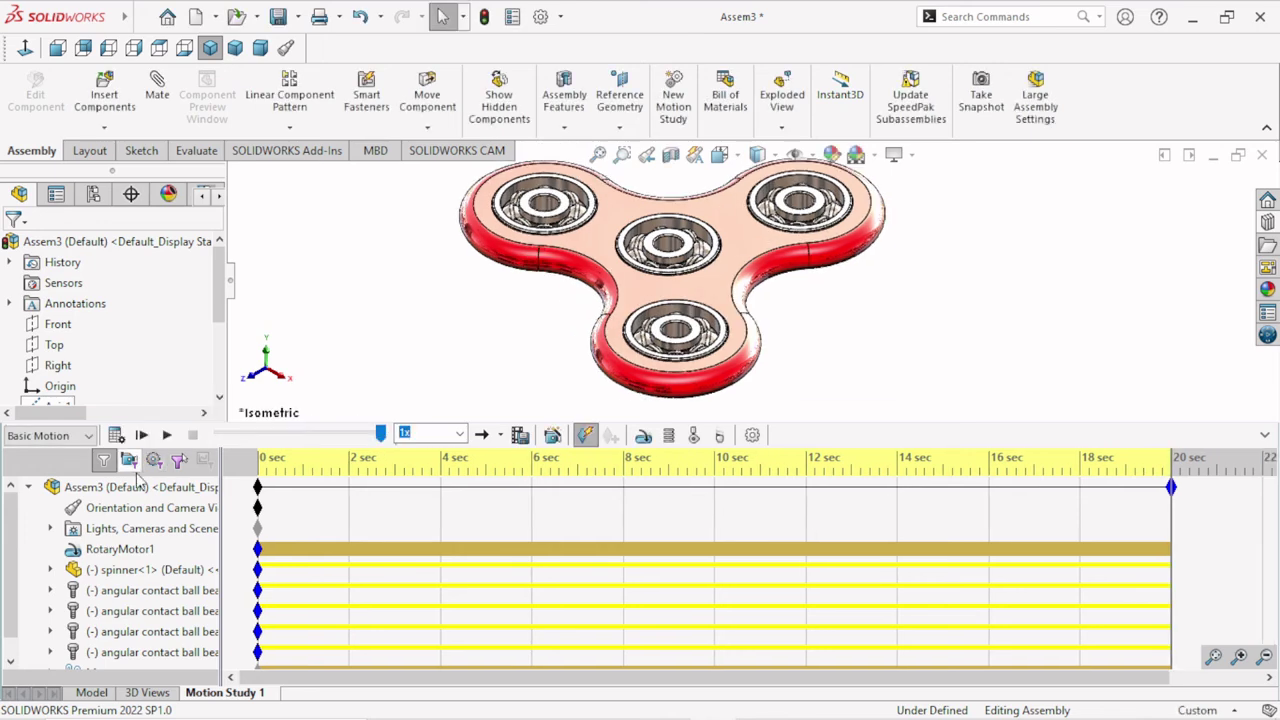
{"action": "left_click", "coordinate": [166, 435]}
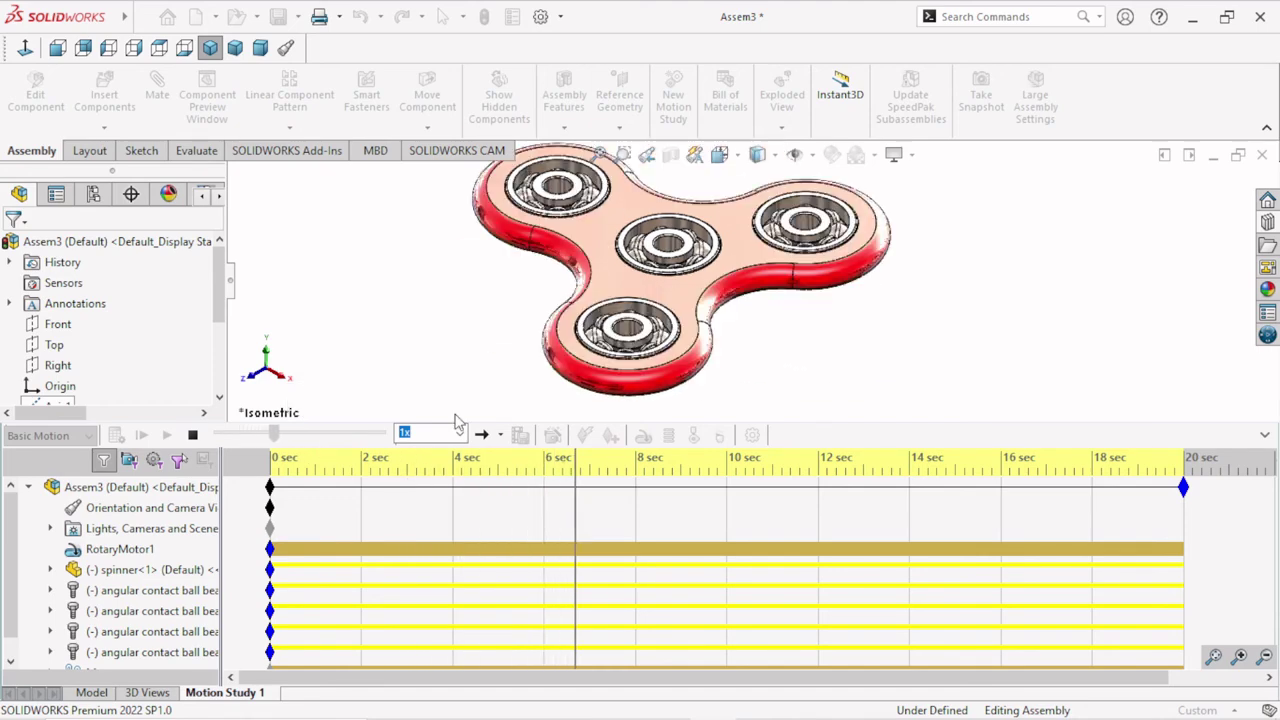
{"action": "left_click", "coordinate": [1266, 437]}
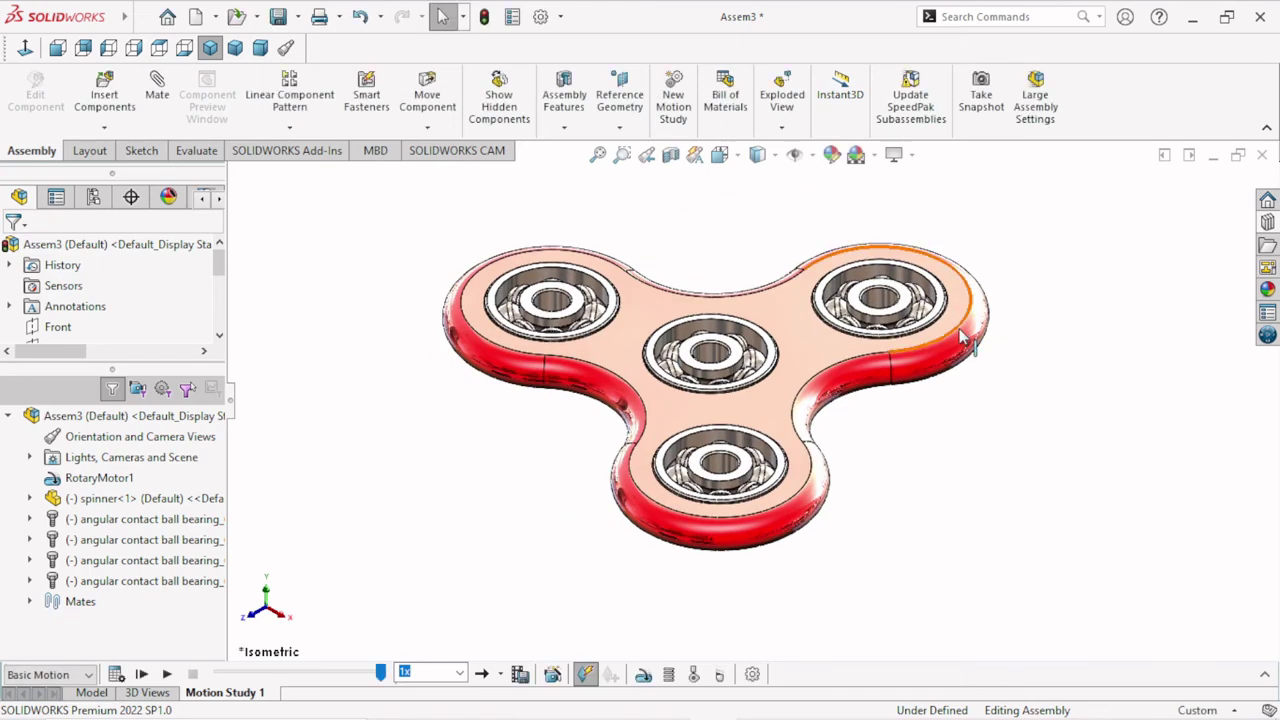
{"action": "left_click", "coordinate": [1265, 674]}
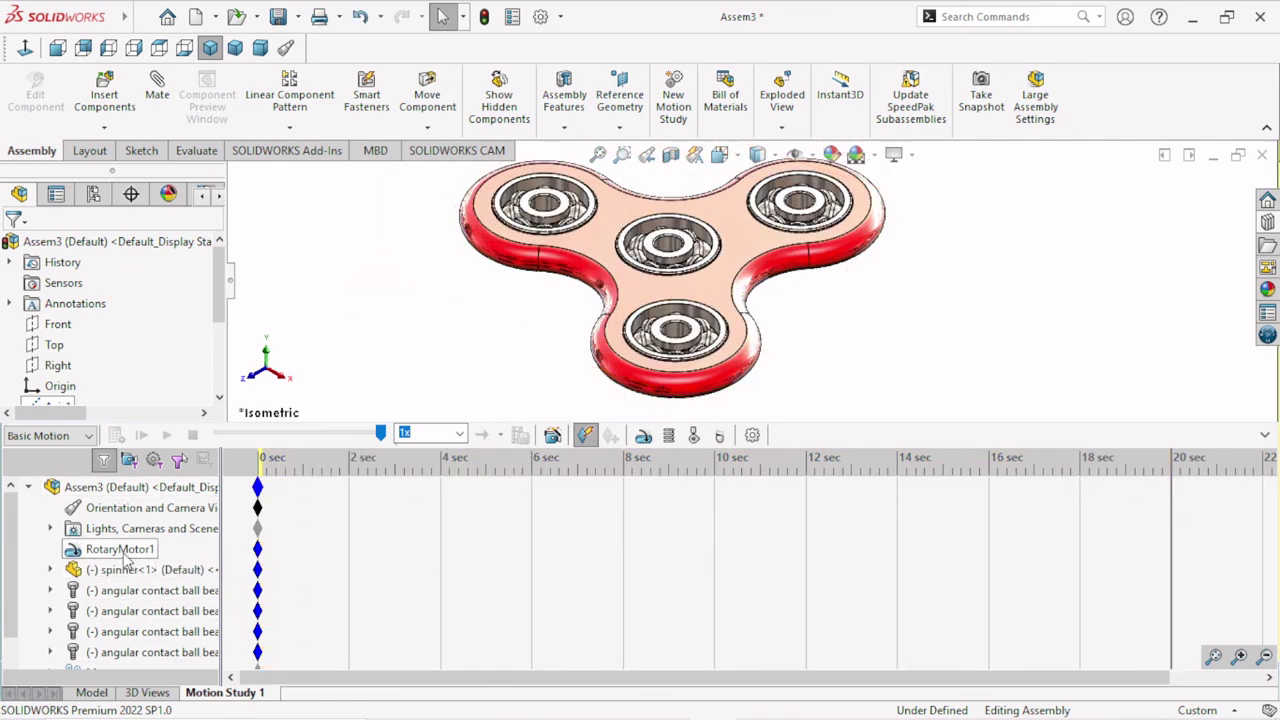
- Change RotaryMotor1's constant speed to 100 RPM
{"action": "right_click", "coordinate": [125, 553]}
{"action": "left_click", "coordinate": [175, 331]}
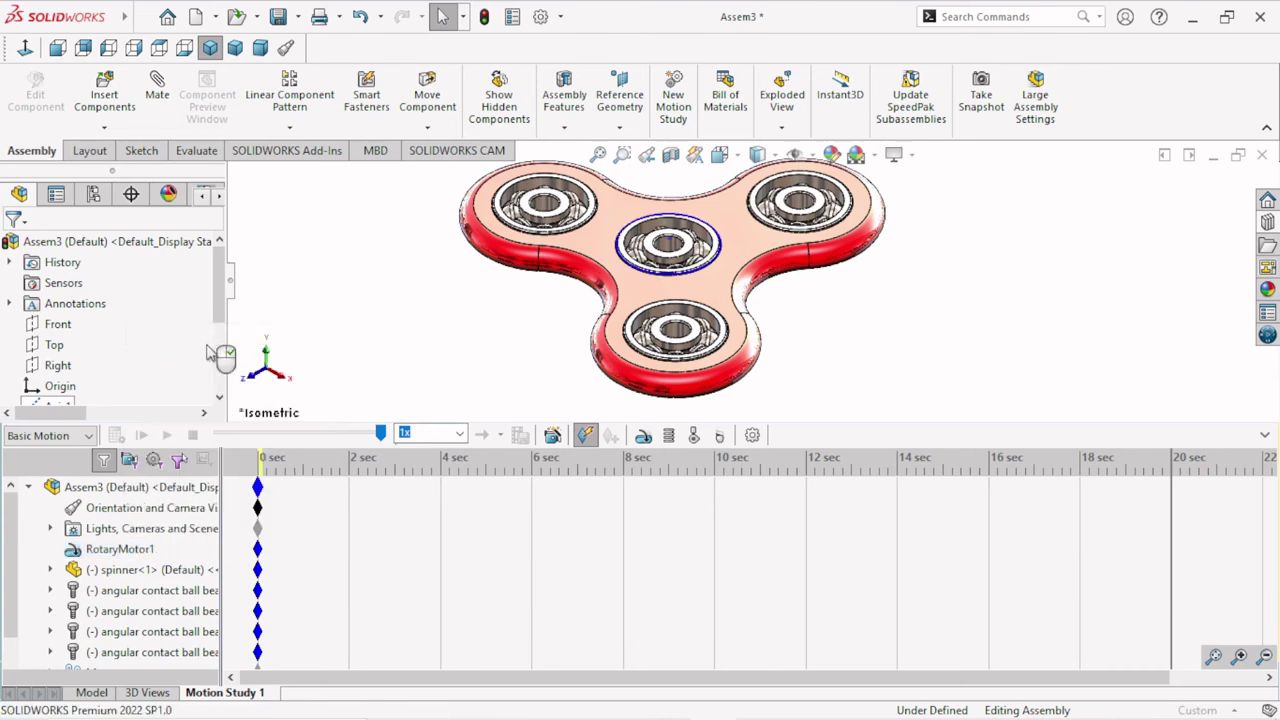
{"action": "scroll", "coordinate": [185, 350], "scroll_direction": "down", "scroll_amount": 3}
{"action": "scroll", "coordinate": [181, 349], "scroll_direction": "down", "scroll_amount": 2}
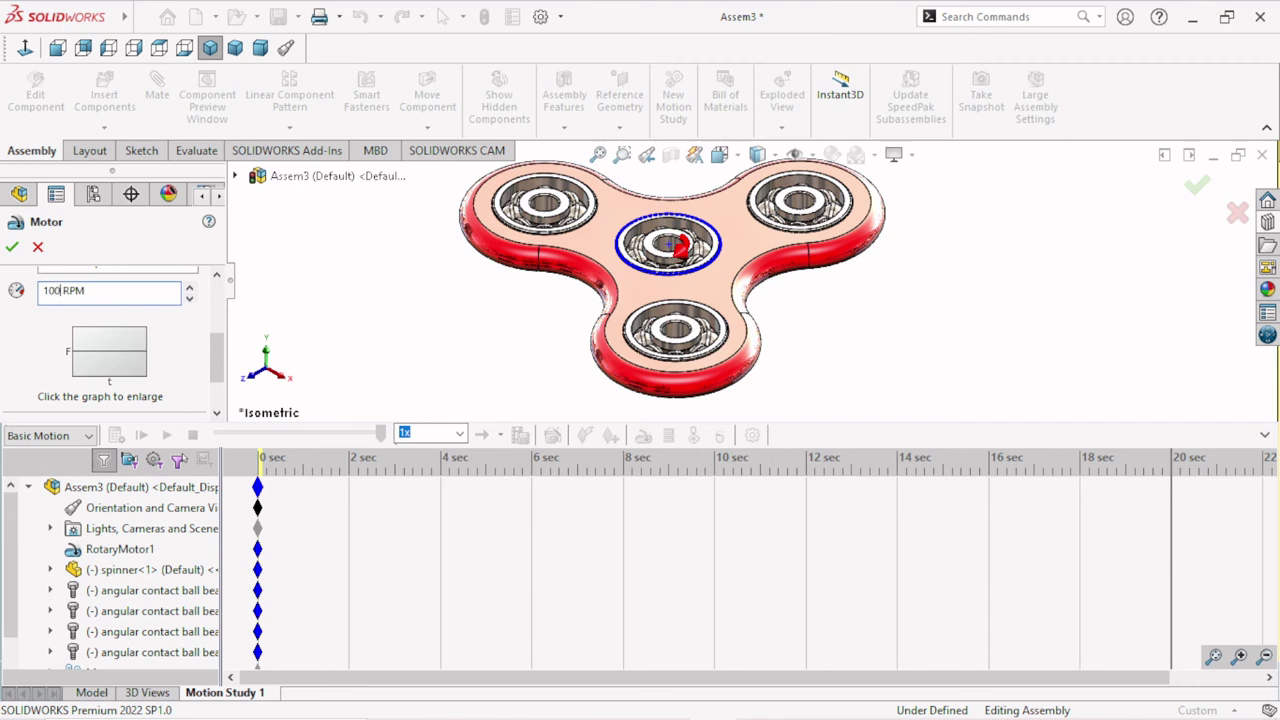
{"action": "left_click", "coordinate": [12, 247]}
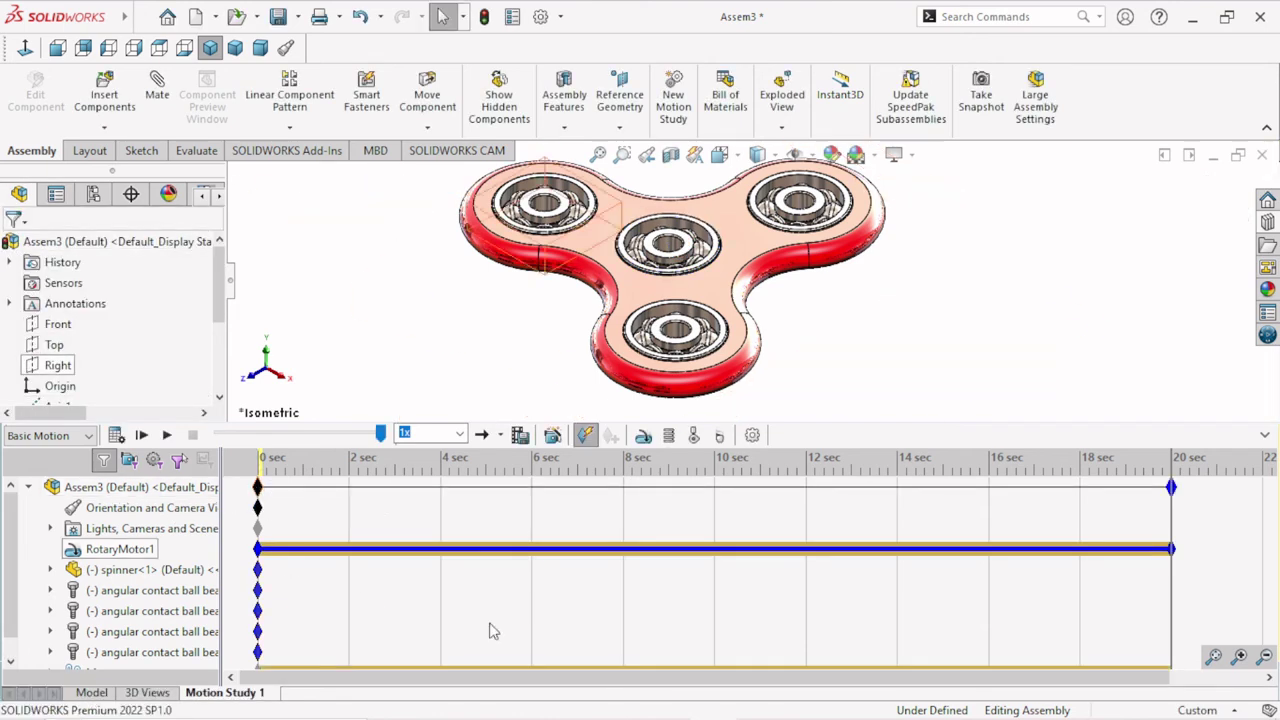
- Shorten the motor's run to about 5 sec and pull the study end key back to 0 sec
{"action": "left_click_drag", "start_coordinate": [1171, 551], "coordinate": [1086, 547]}
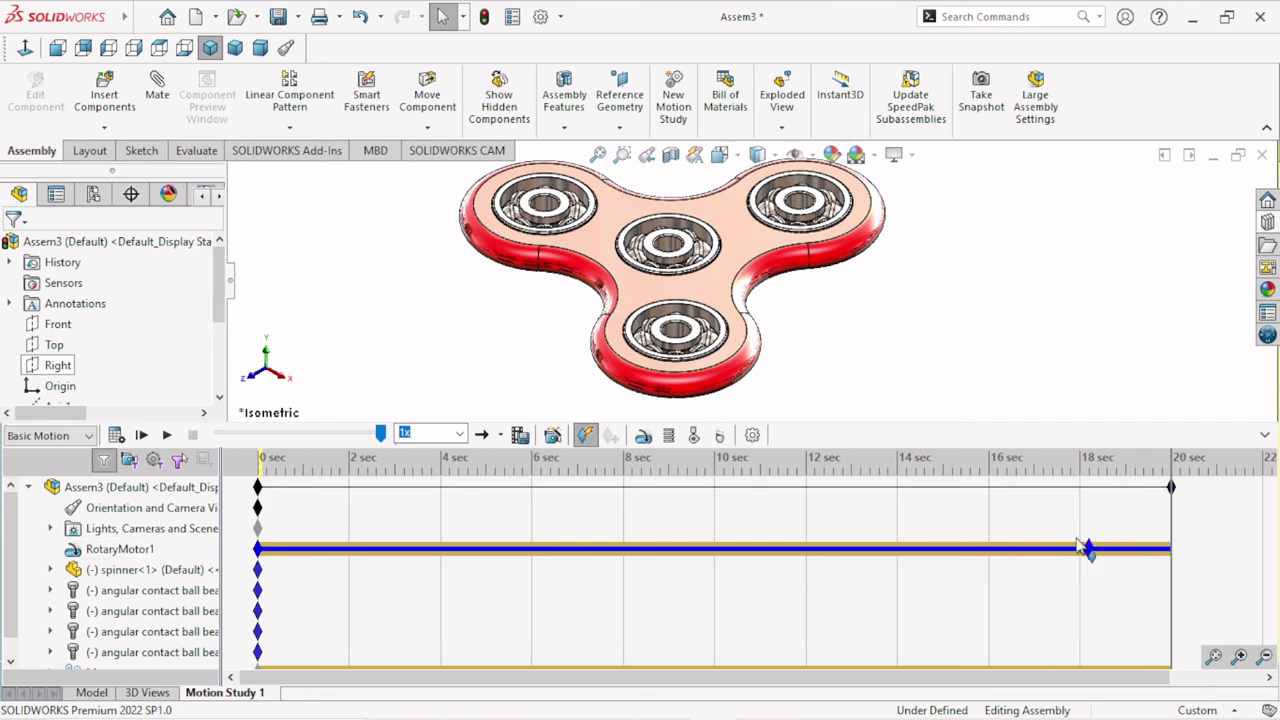
{"action": "left_click_drag", "start_coordinate": [270, 568], "coordinate": [240, 568]}
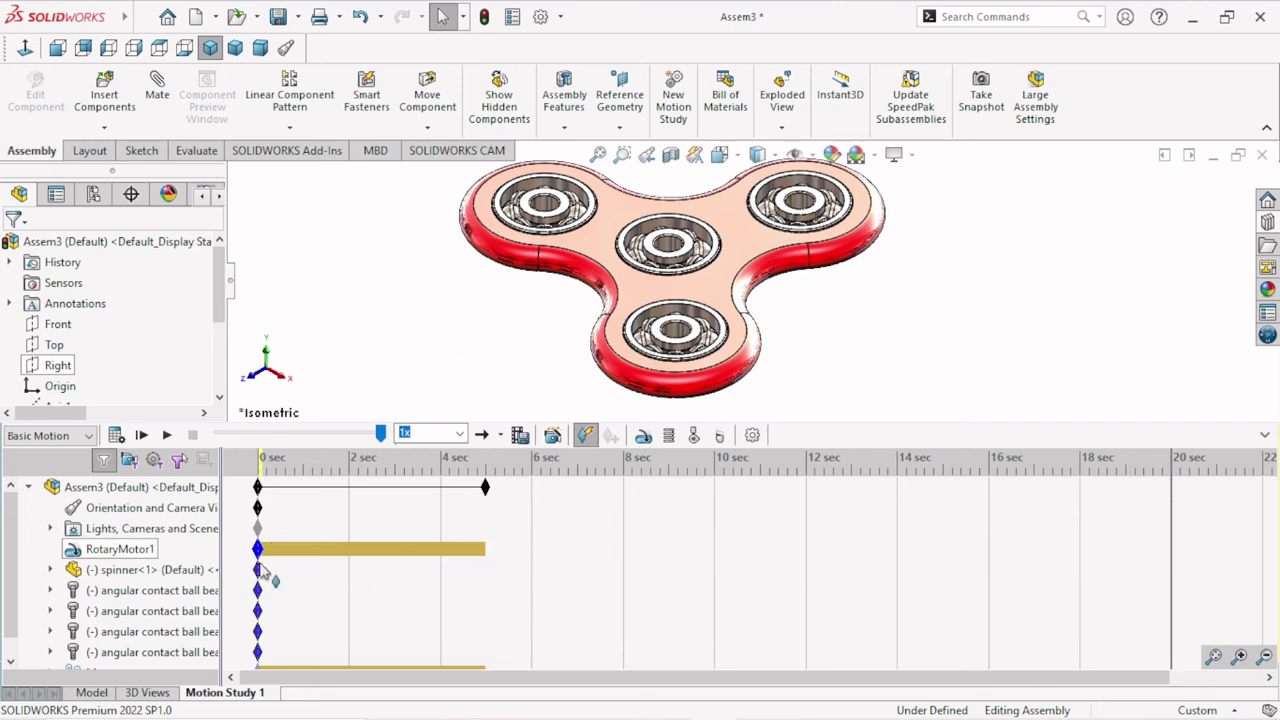
{"action": "left_click_drag", "start_coordinate": [485, 490], "coordinate": [252, 500]}
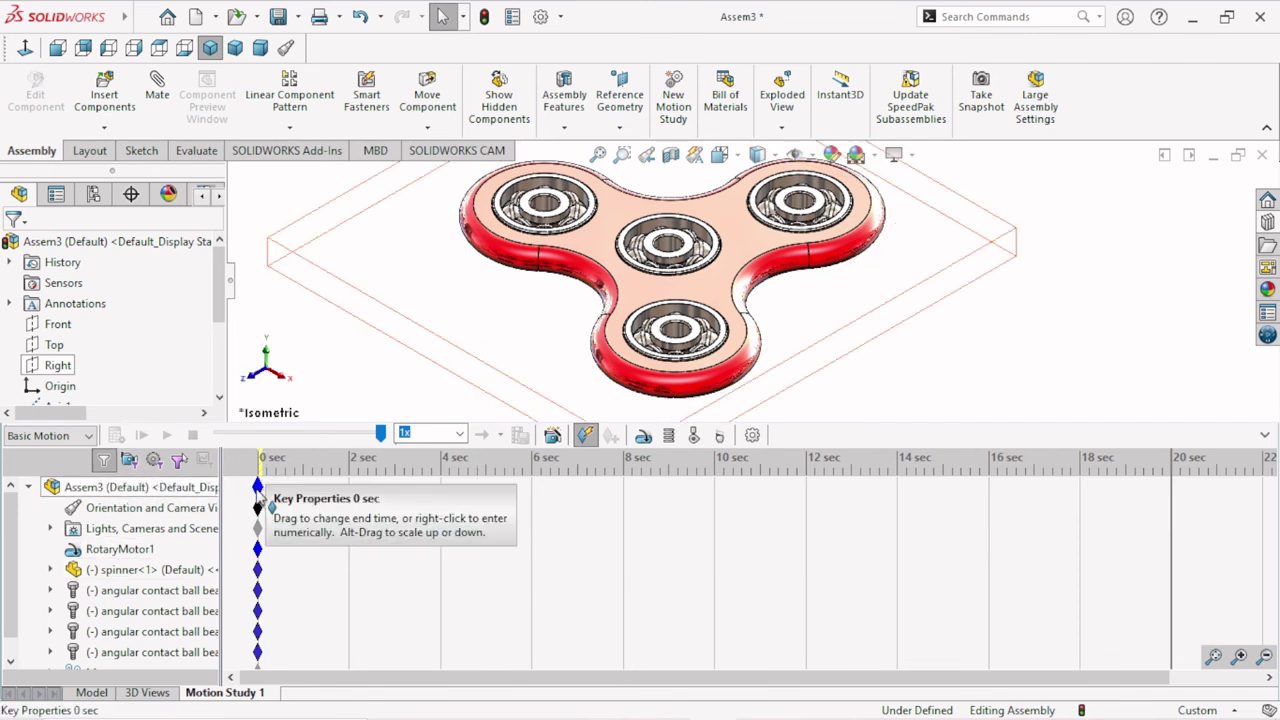
- Reconfirm RotaryMotor1 at 100 RPM and stop the playback at about 2.5 sec
{"action": "right_click", "coordinate": [115, 549]}
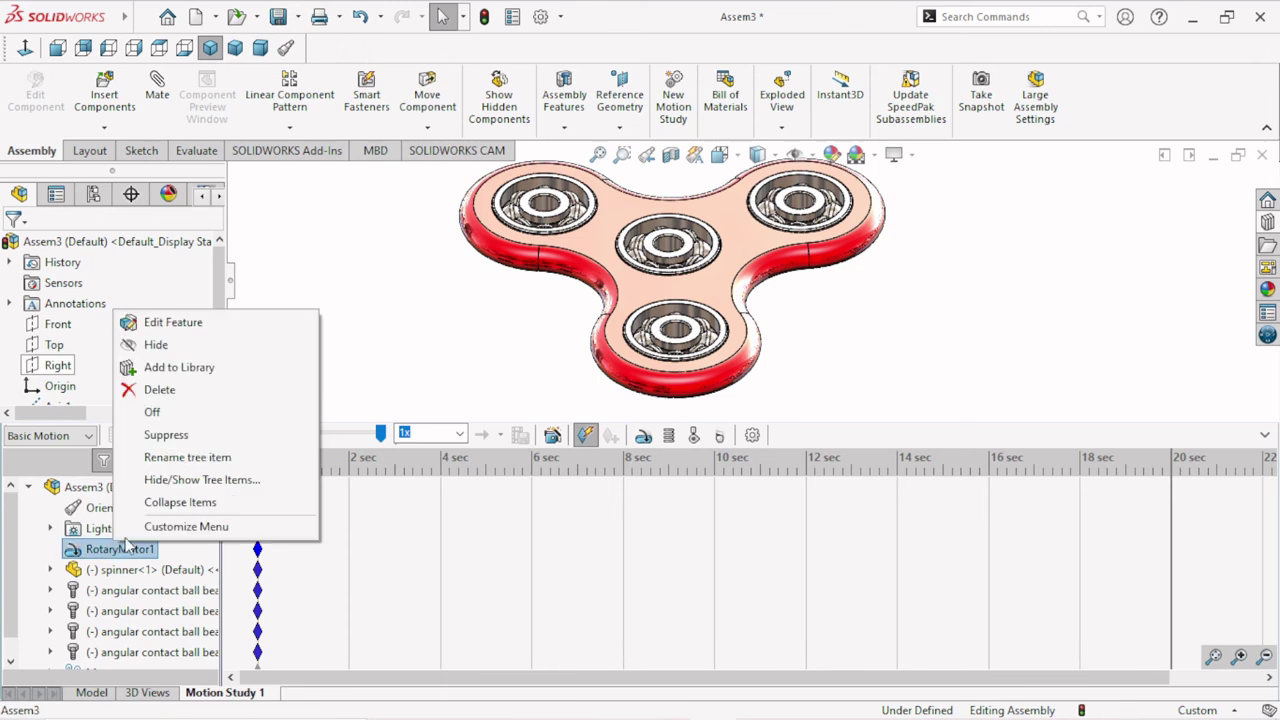
{"action": "left_click", "coordinate": [200, 322]}
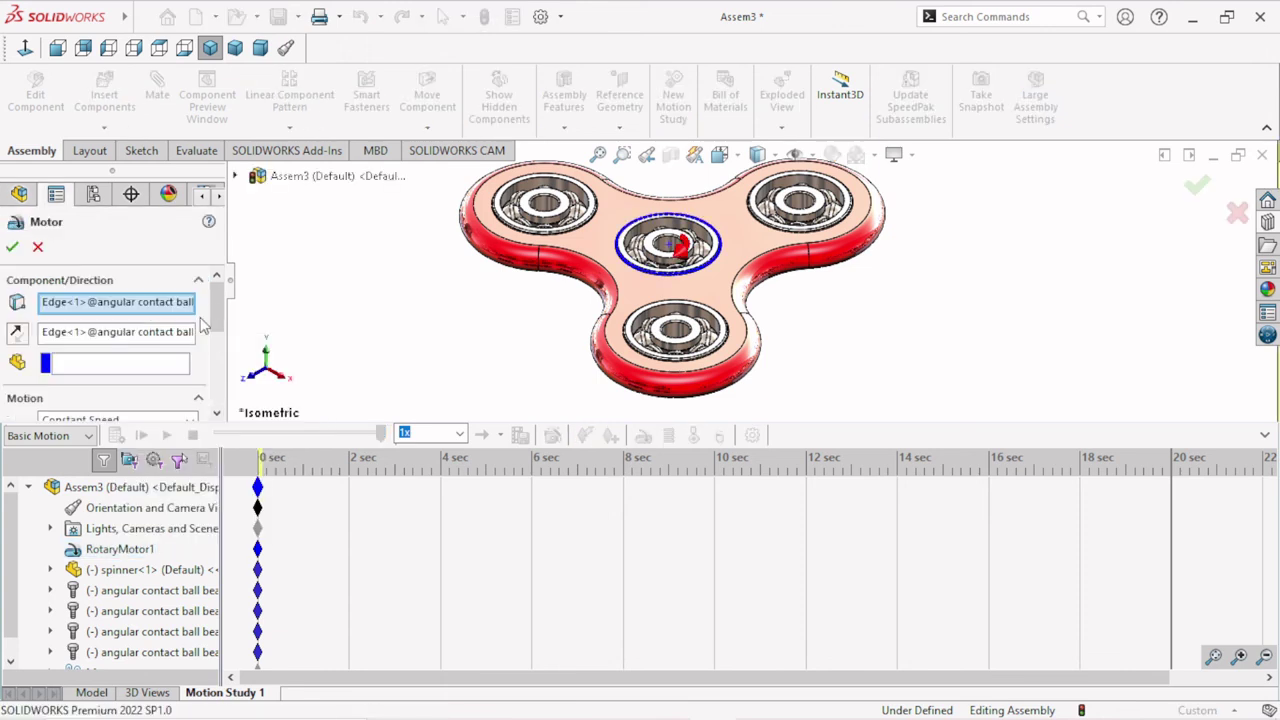
{"action": "scroll", "coordinate": [215, 318], "scroll_direction": "down", "scroll_amount": 2}
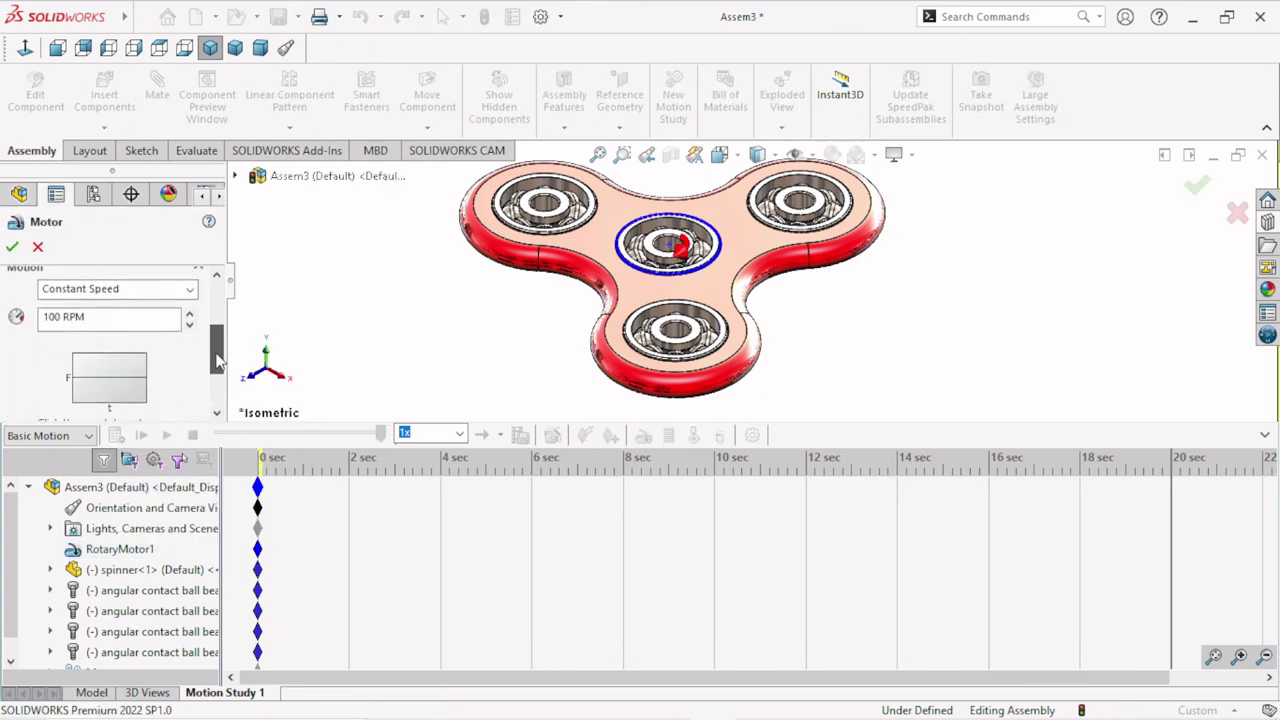
{"action": "left_click", "coordinate": [12, 246]}
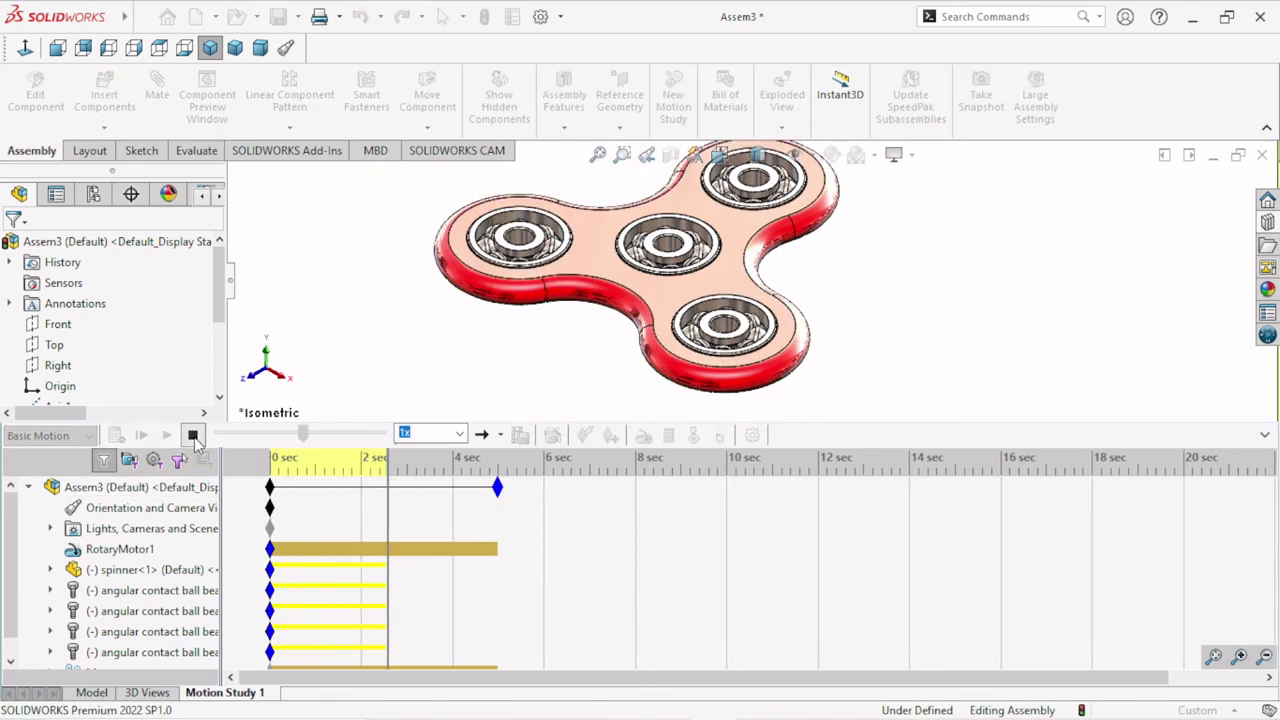
{"action": "left_click", "coordinate": [193, 436]}
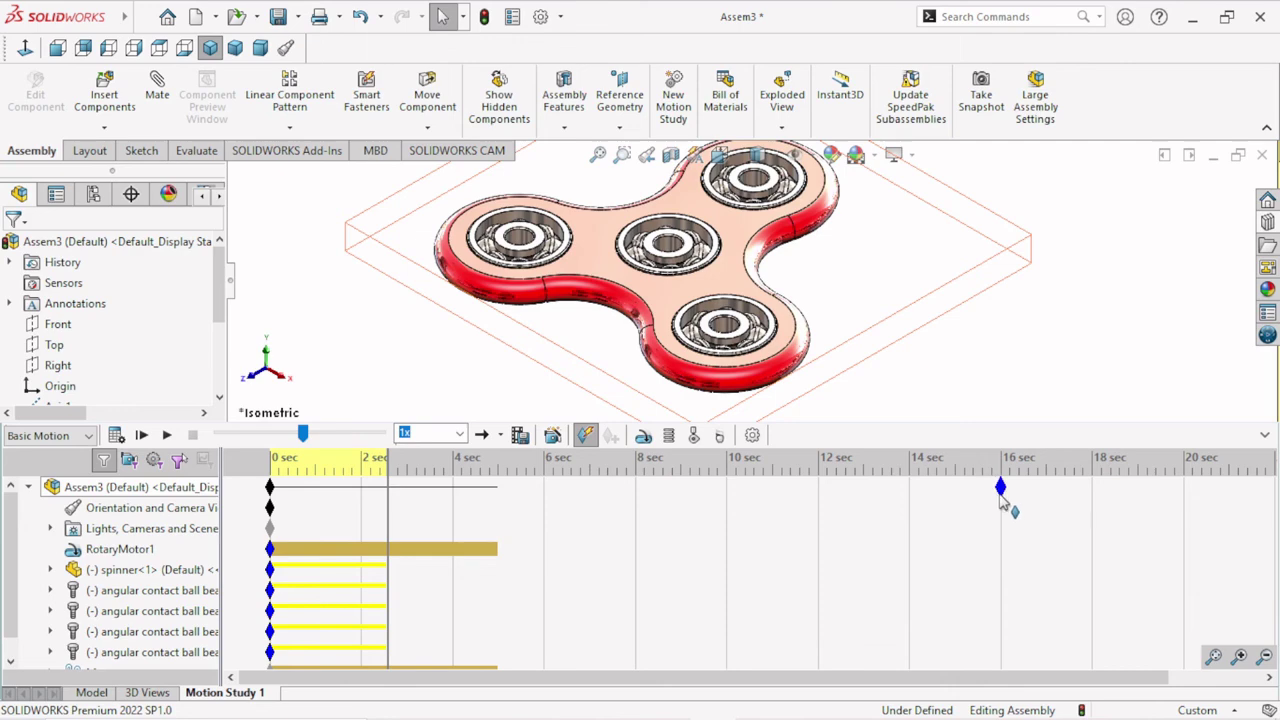
- Calculate Motion Study 1 over its 16-second span
{"action": "left_click", "coordinate": [117, 435]}
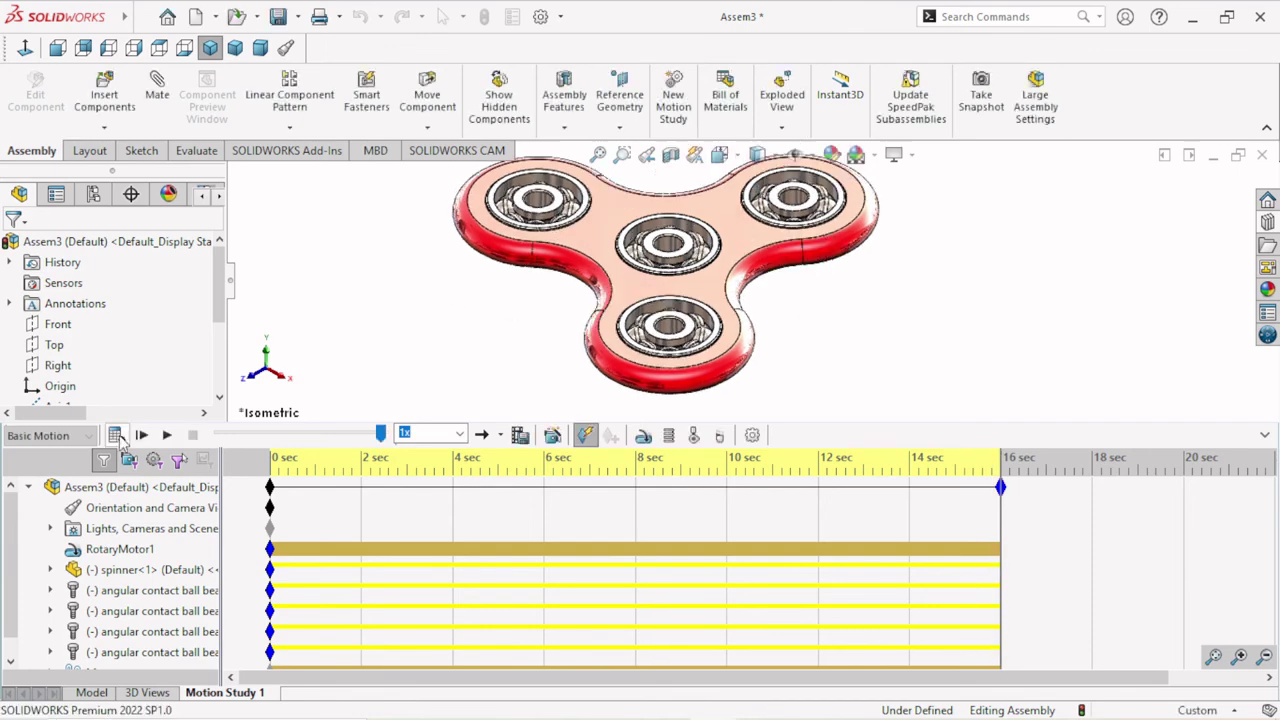
- Collapse the motion timeline, zoom in, and play back the 16-second spinner rotation
{"action": "left_click", "coordinate": [1263, 437]}
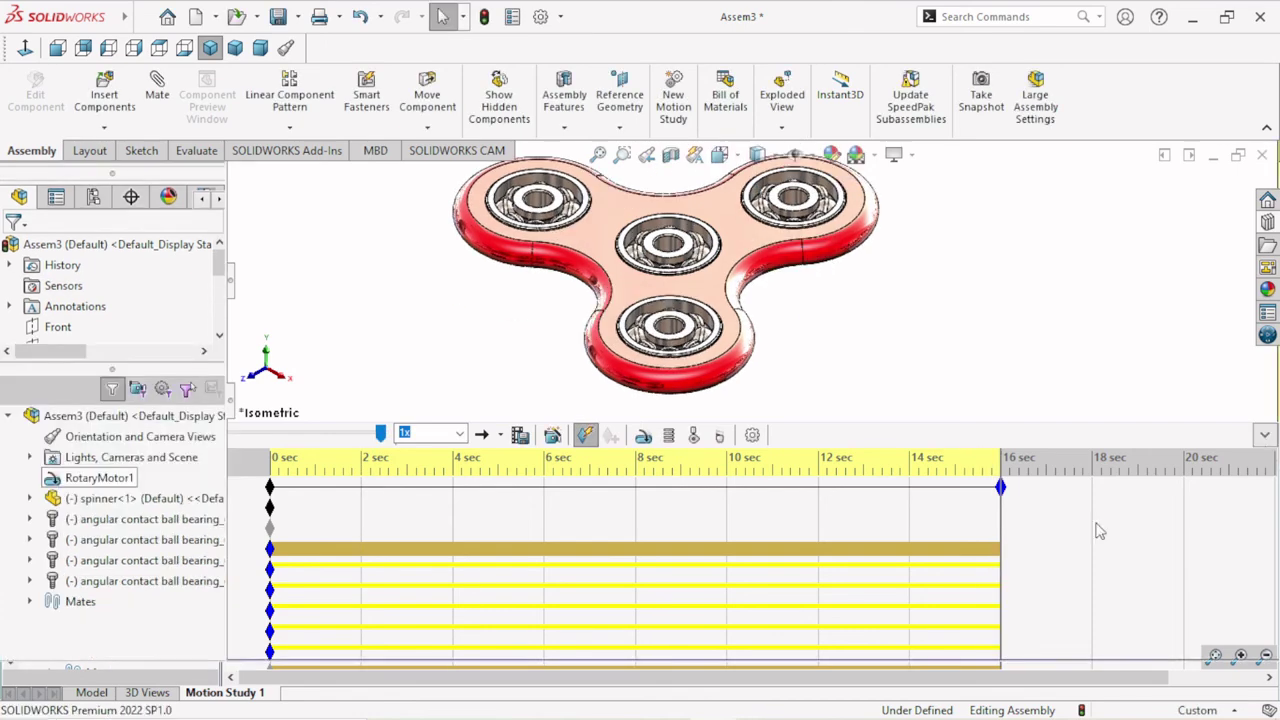
{"action": "scroll", "coordinate": [725, 540], "scroll_direction": "up", "scroll_amount": 2}
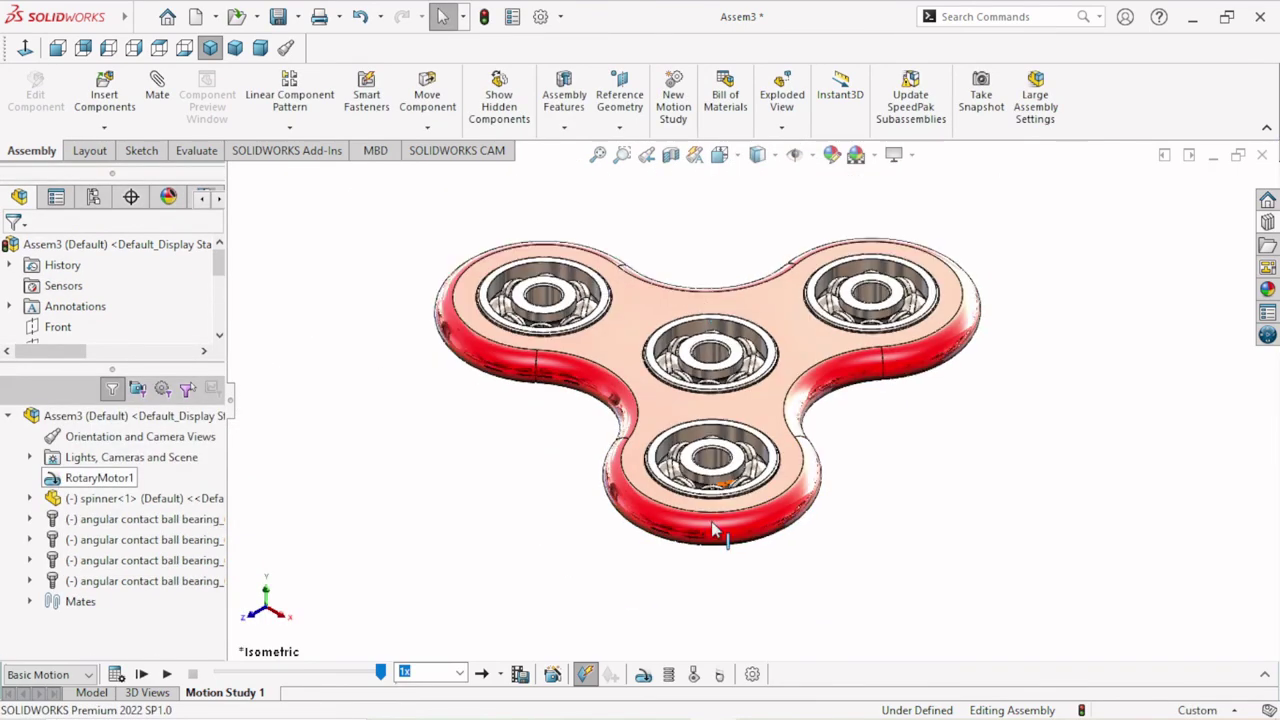
{"action": "scroll", "coordinate": [683, 343], "scroll_direction": "down", "scroll_amount": 1}
{"action": "scroll", "coordinate": [728, 490], "scroll_direction": "down", "scroll_amount": 2}
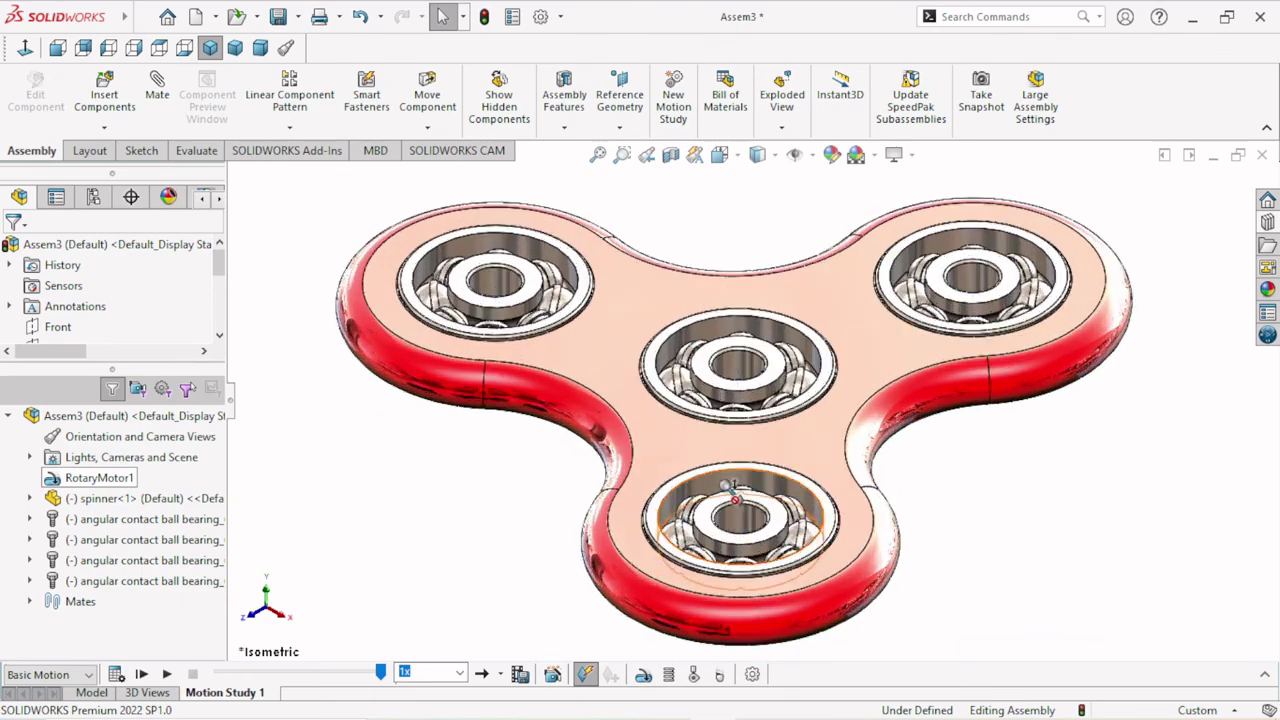
{"action": "left_click", "coordinate": [167, 675]}
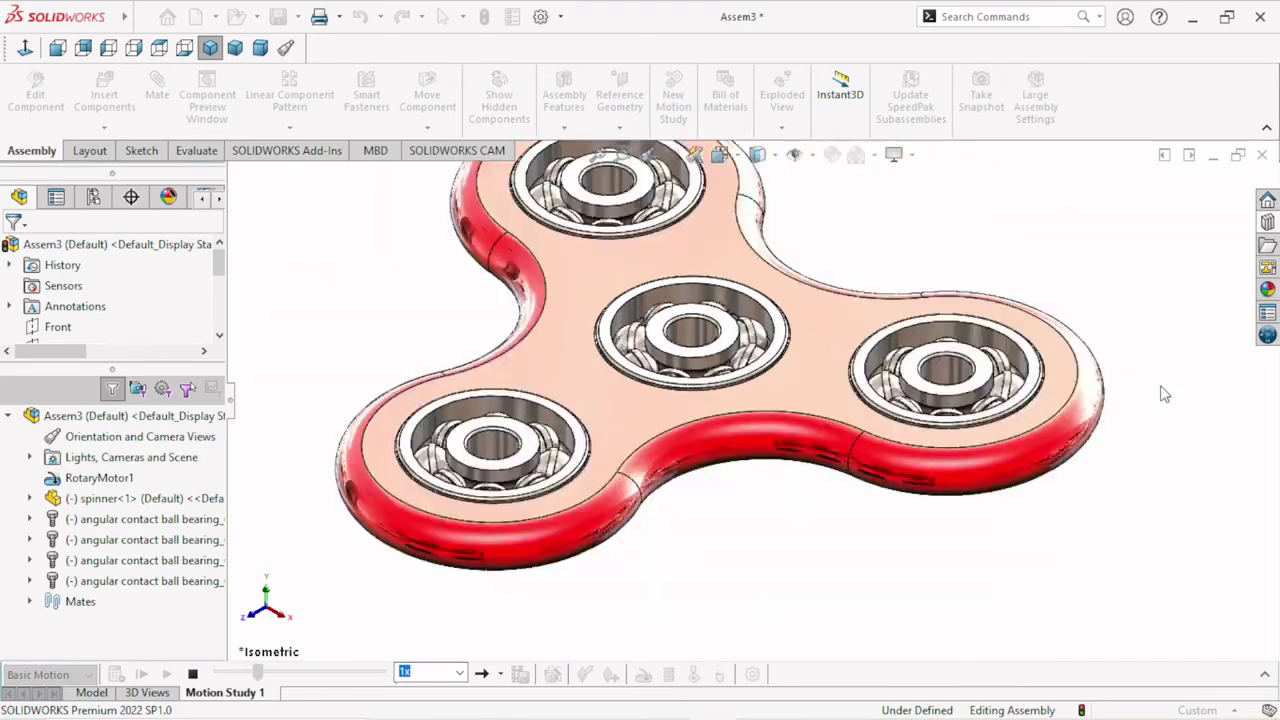
{"action": "scroll", "coordinate": [735, 190], "scroll_direction": "up", "scroll_amount": 3}
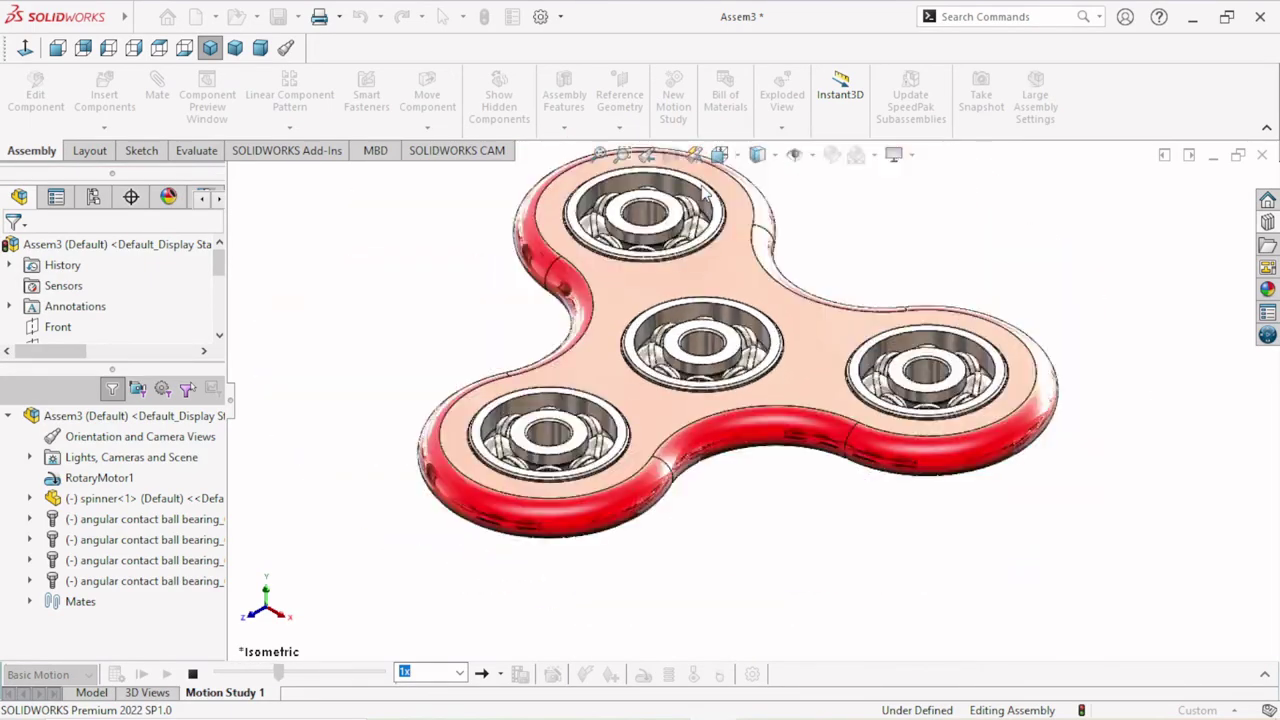
{"action": "scroll", "coordinate": [676, 216], "scroll_direction": "down", "scroll_amount": 3}
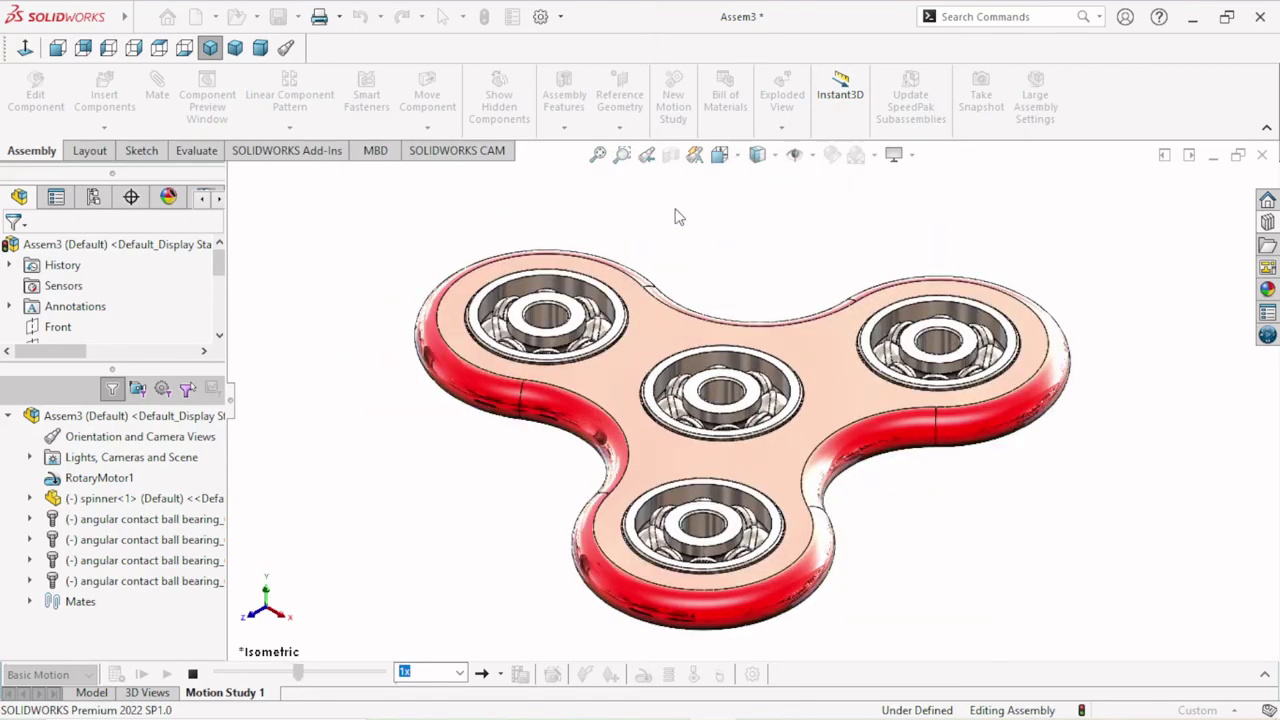